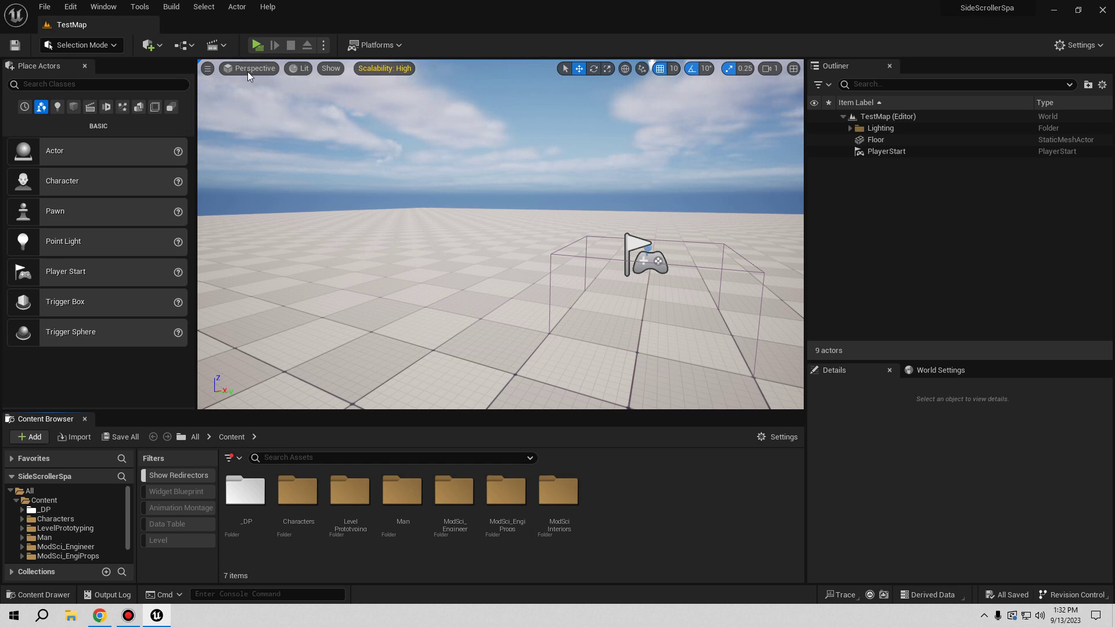
Step: Play-test the level, running the character in every direction with WASD, then stop the test
{"action": "left_click", "coordinate": [258, 46]}
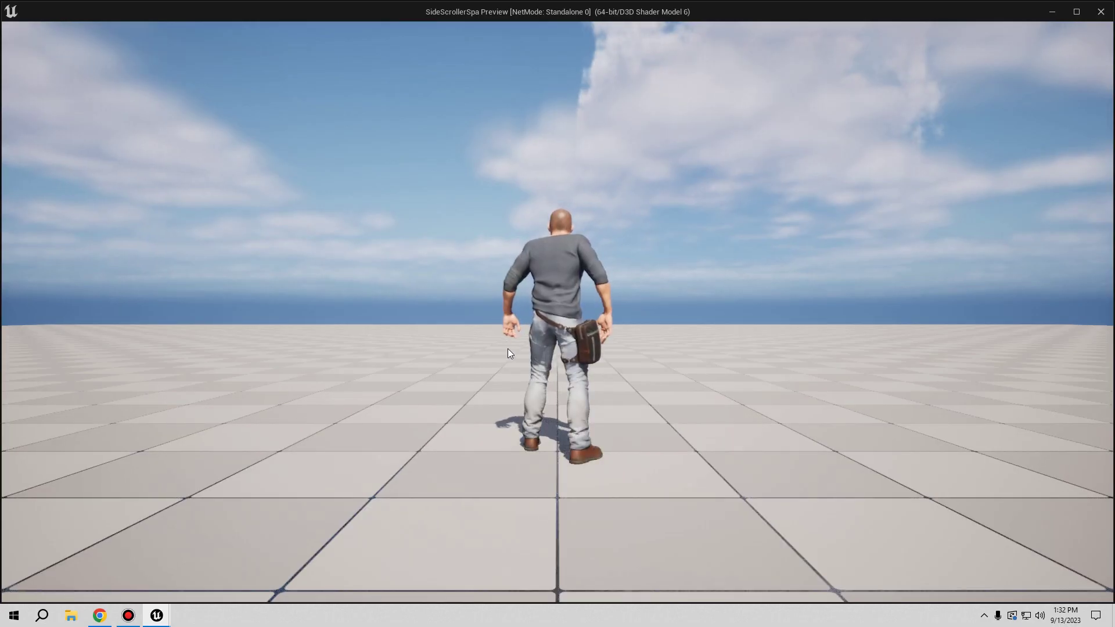
{"action": "key", "text": "w"}
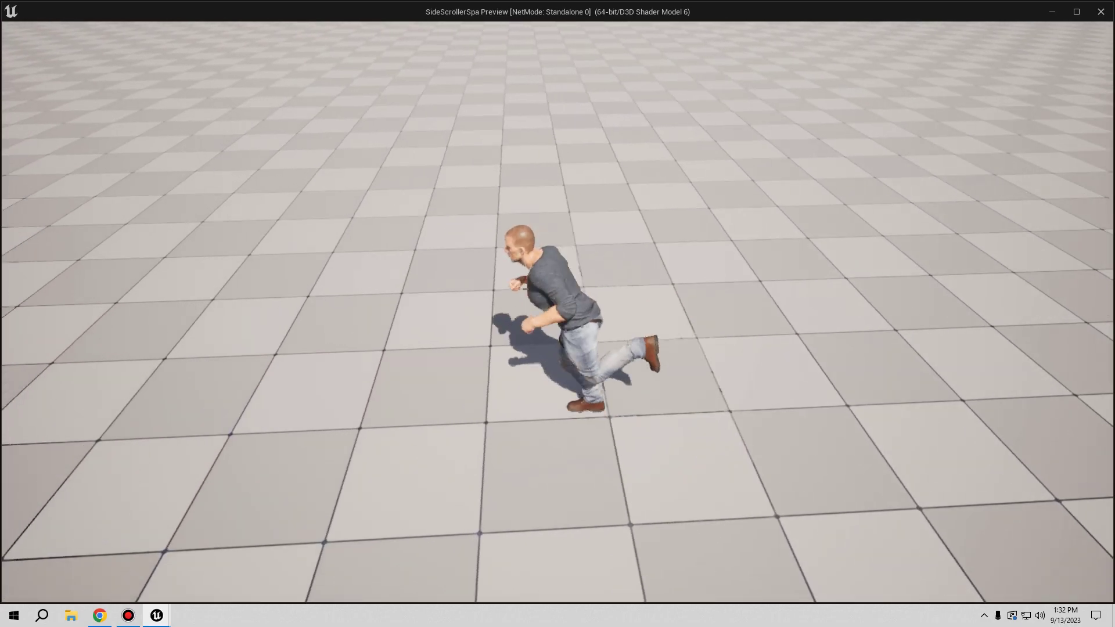
{"action": "key", "text": "a"}
{"action": "key", "text": "w"}
{"action": "key", "text": "s"}
{"action": "key", "text": "d"}
{"action": "key", "text": "a"}
{"action": "key", "text": "w"}
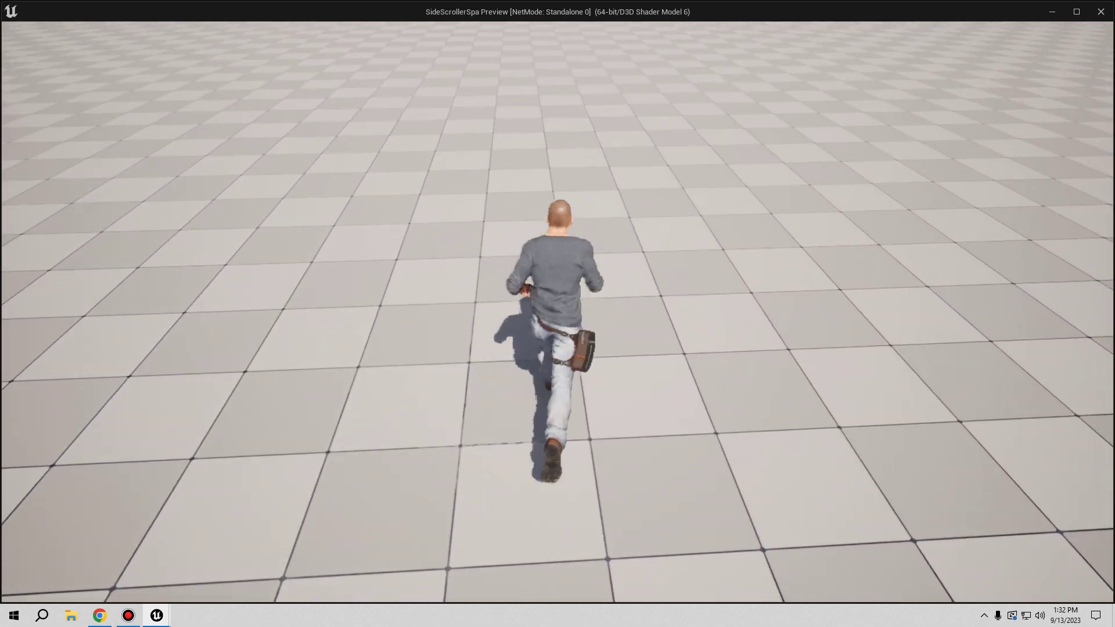
{"action": "key", "text": "a"}
{"action": "key", "text": "d"}
{"action": "key", "text": "s"}
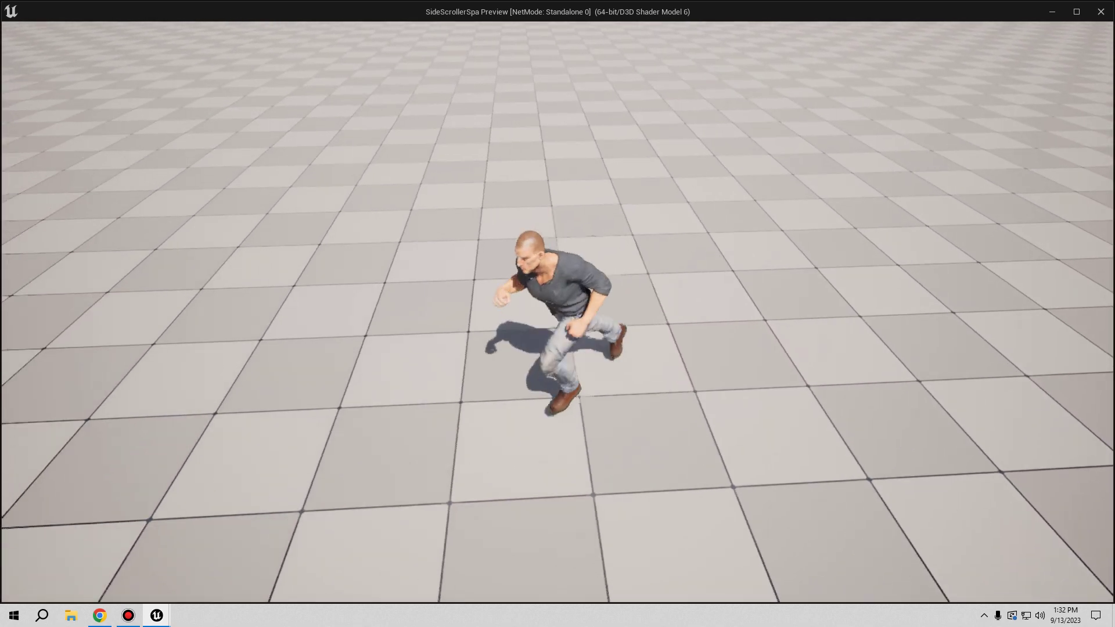
{"action": "key", "text": "w"}
{"action": "key", "text": "s"}
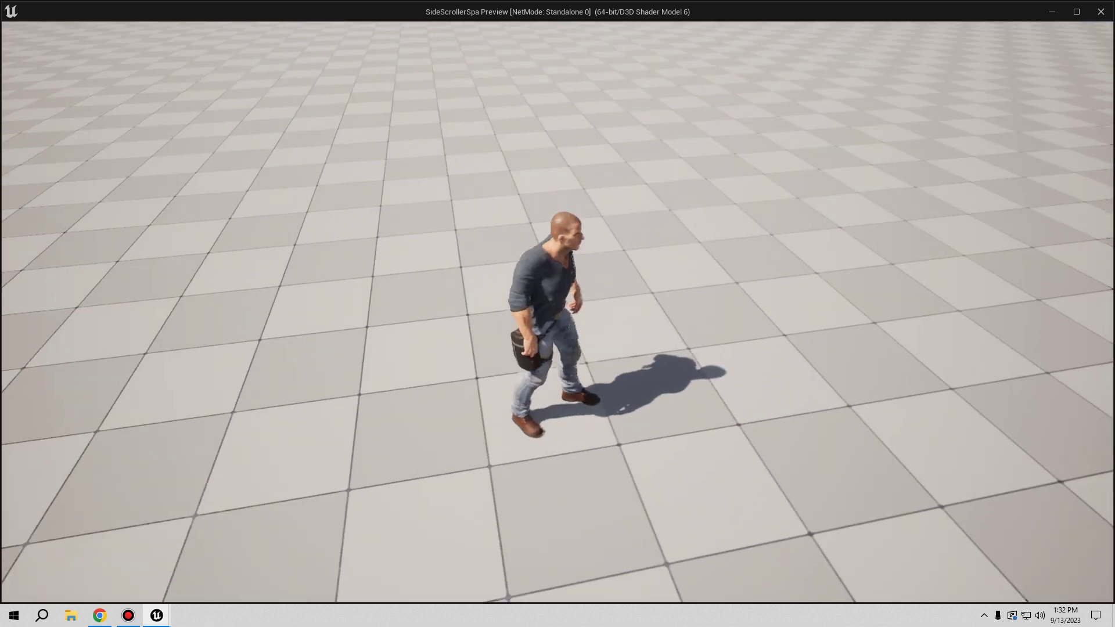
{"action": "key", "text": "w"}
{"action": "key", "text": "d"}
{"action": "key", "text": "s"}
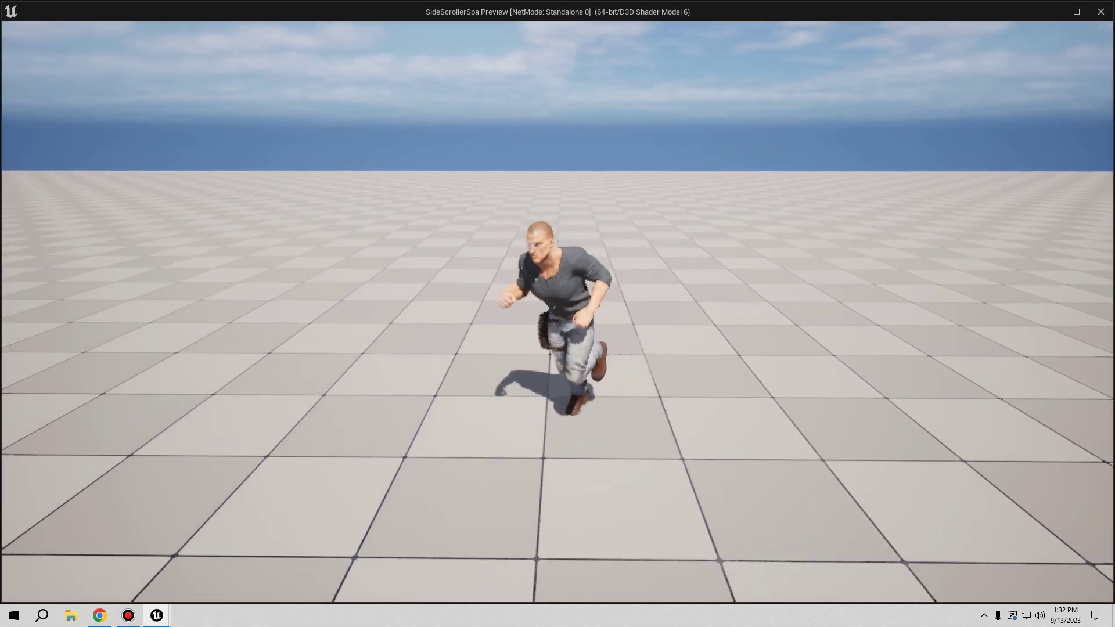
{"action": "key", "text": "w"}
{"action": "key", "text": "Escape"}
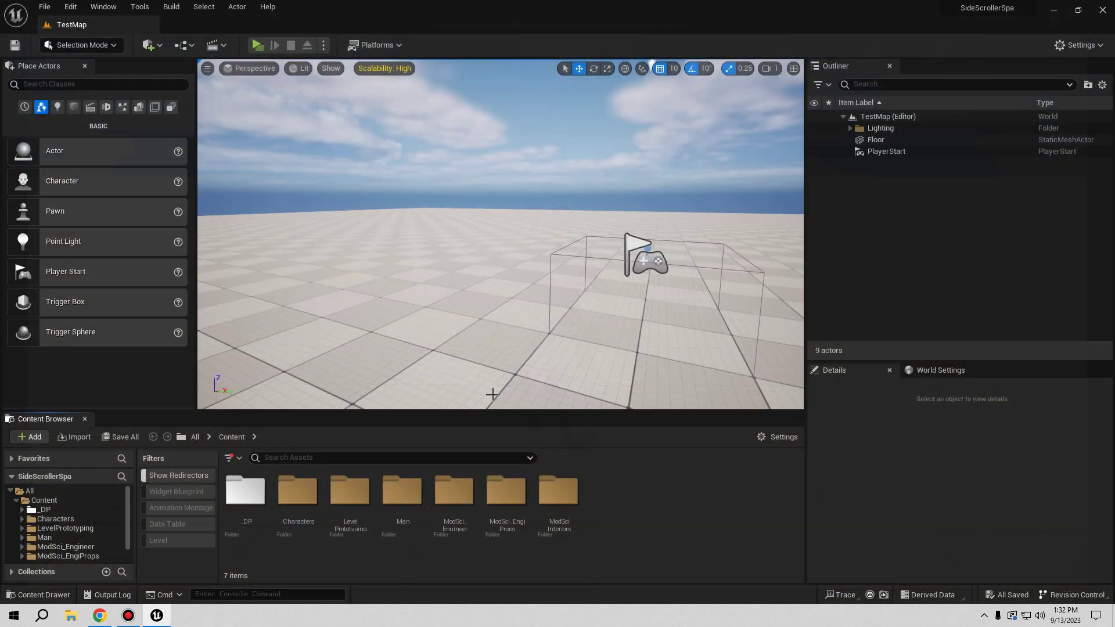
Step: Open DP_MainCharacter_BP from _DP > Blueprints and enter its Movement Input graph
{"action": "double_click", "coordinate": [245, 494]}
{"action": "double_click", "coordinate": [238, 511]}
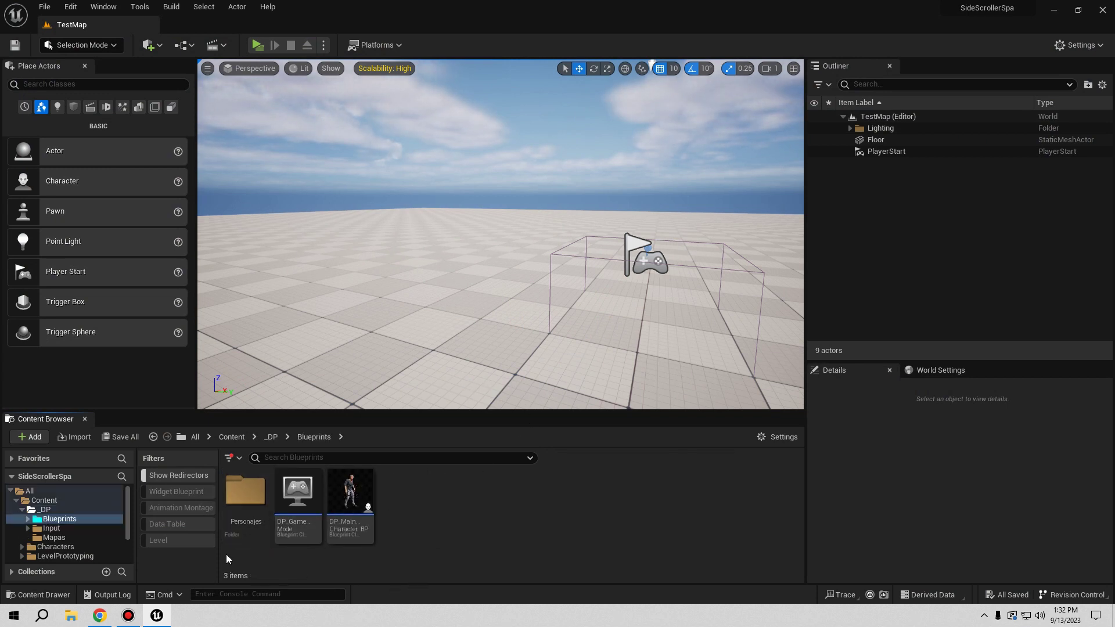
{"action": "left_click", "coordinate": [360, 505]}
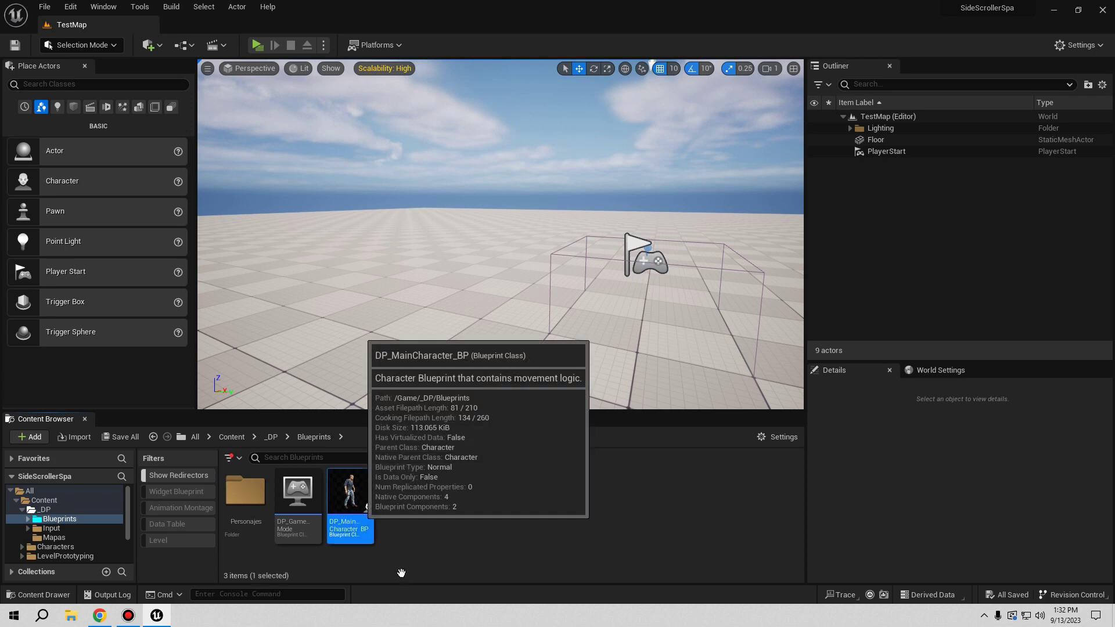
{"action": "double_click", "coordinate": [367, 529]}
{"action": "scroll", "coordinate": [413, 261], "scroll_direction": "up", "scroll_amount": 2}
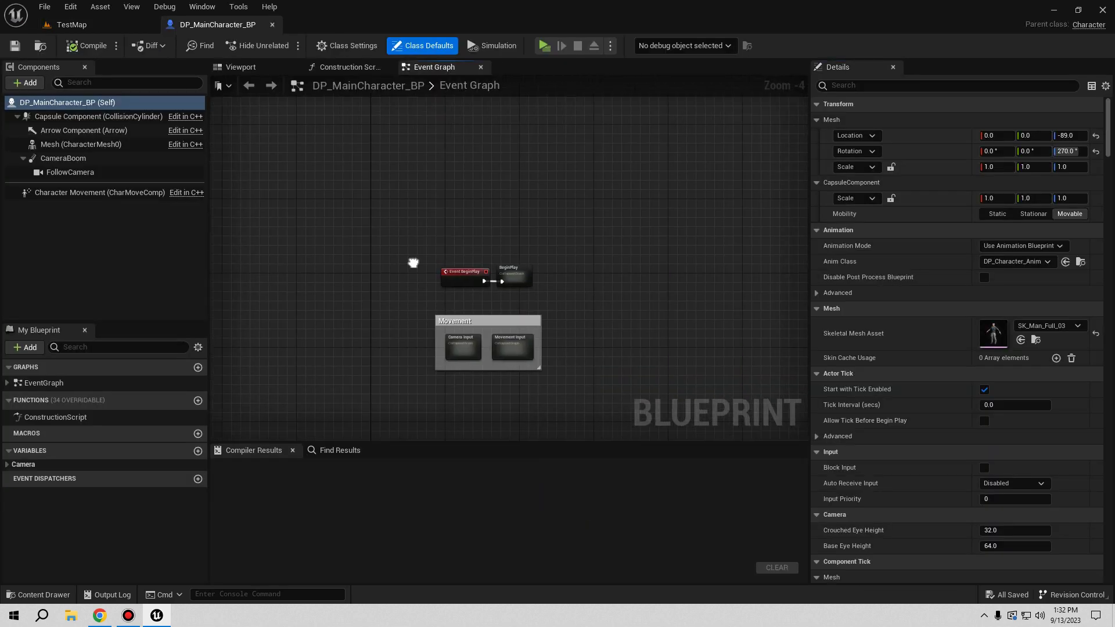
{"action": "scroll", "coordinate": [551, 346], "scroll_direction": "up", "scroll_amount": 4}
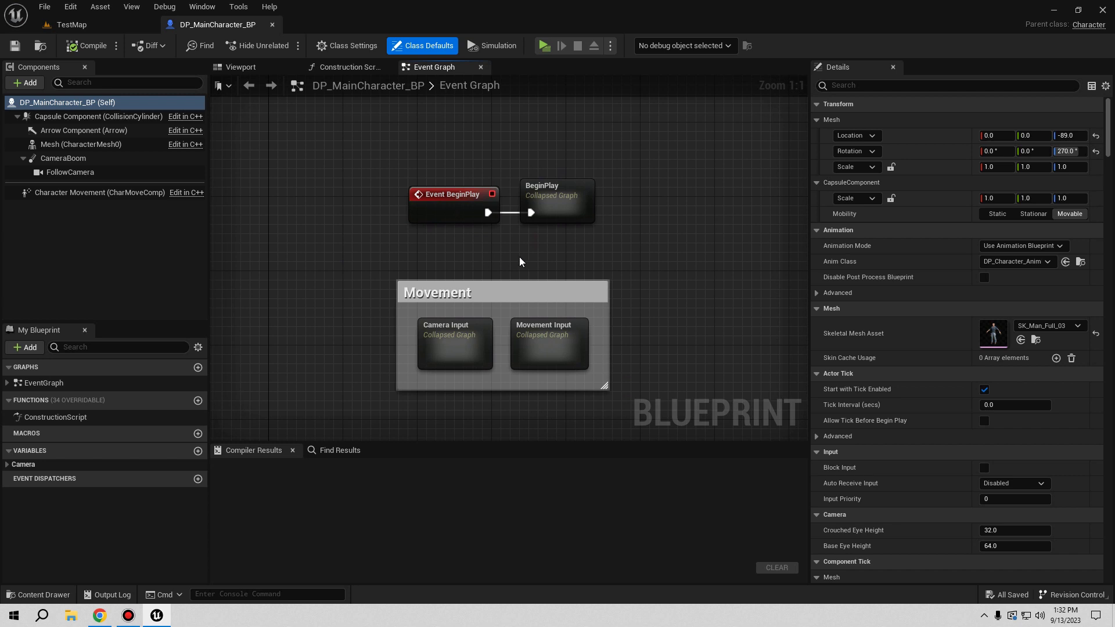
{"action": "mouse_move", "coordinate": [558, 339]}
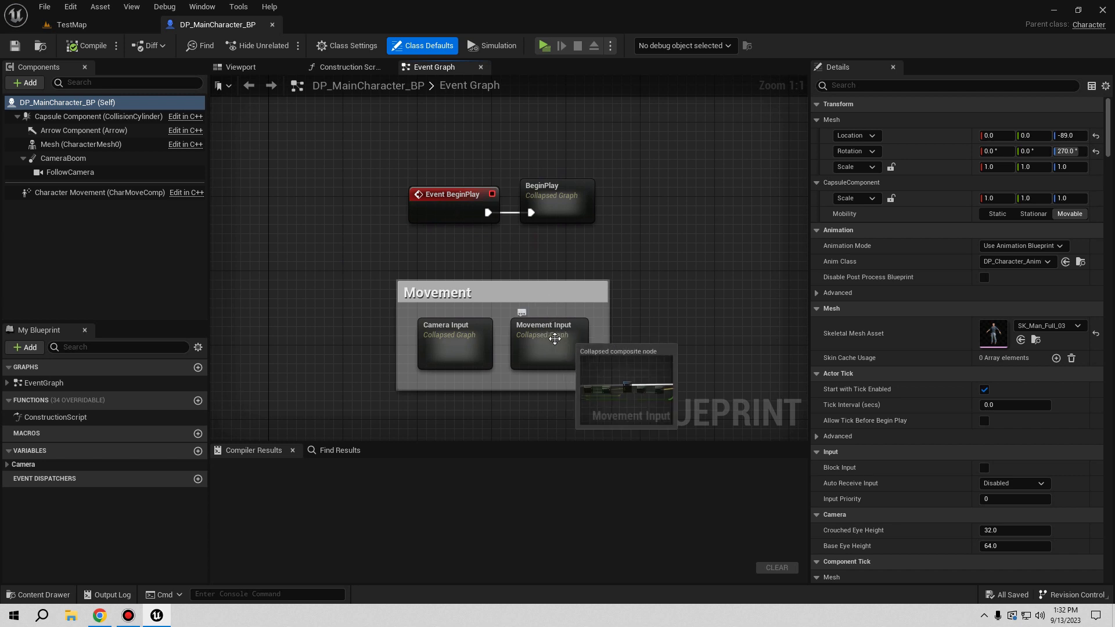
{"action": "double_click", "coordinate": [558, 339]}
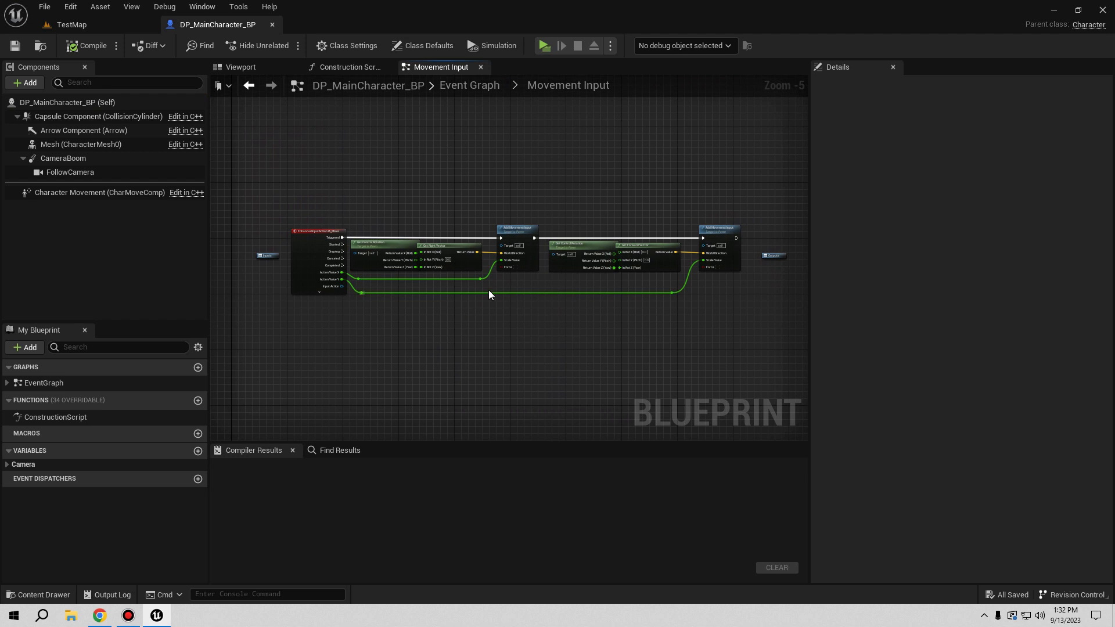
Step: Move the Outputs node left and bring both Add Movement Input nodes into view
{"action": "scroll", "coordinate": [488, 291], "scroll_direction": "up", "scroll_amount": 4}
{"action": "right_click_drag", "start_coordinate": [464, 294], "coordinate": [392, 342]}
{"action": "mouse_move", "coordinate": [679, 275]}
{"action": "left_mouse_down"}
{"action": "mouse_move", "coordinate": [178, 215]}
{"action": "mouse_move", "coordinate": [245, 267]}
{"action": "left_mouse_up"}
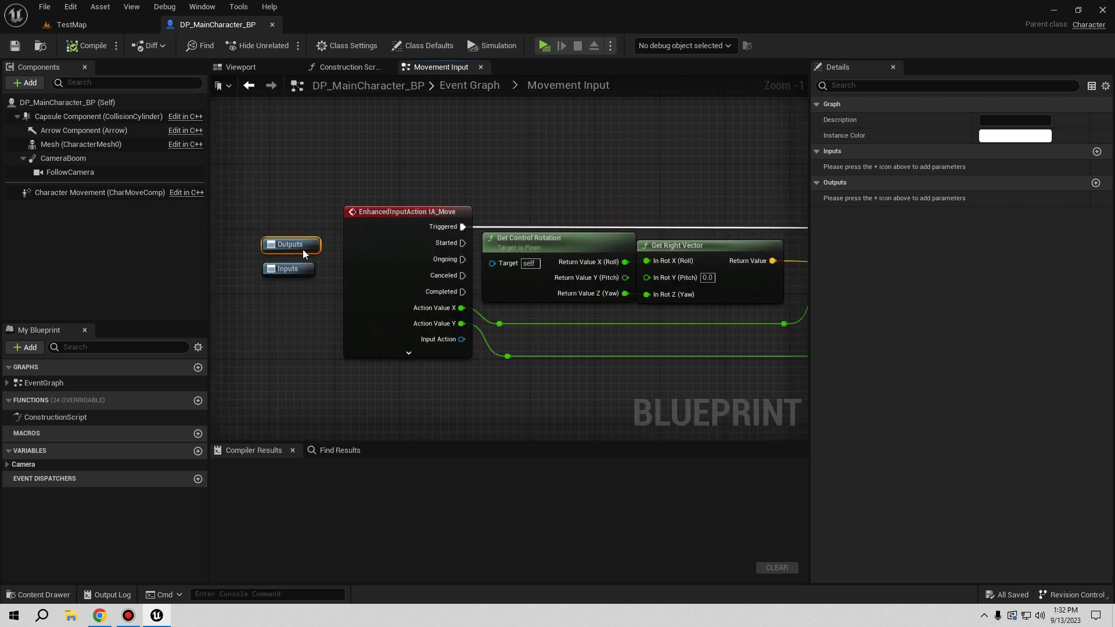
{"action": "left_click", "coordinate": [324, 177]}
{"action": "scroll", "coordinate": [402, 243], "scroll_direction": "down", "scroll_amount": 3}
{"action": "scroll", "coordinate": [599, 302], "scroll_direction": "up", "scroll_amount": 2}
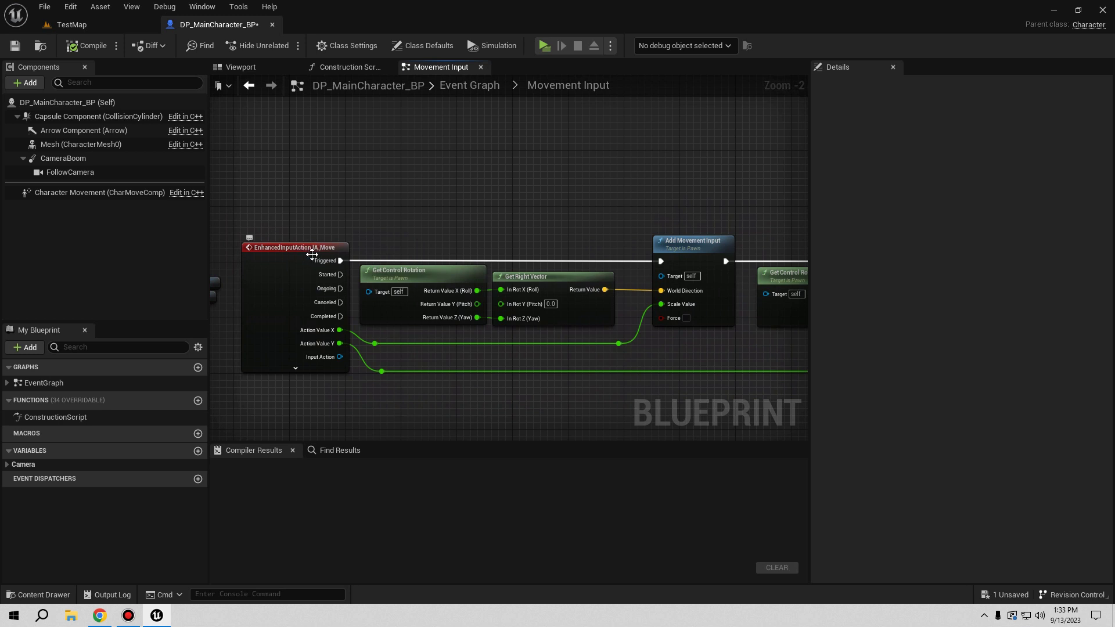
{"action": "right_click_drag", "start_coordinate": [418, 236], "coordinate": [448, 206]}
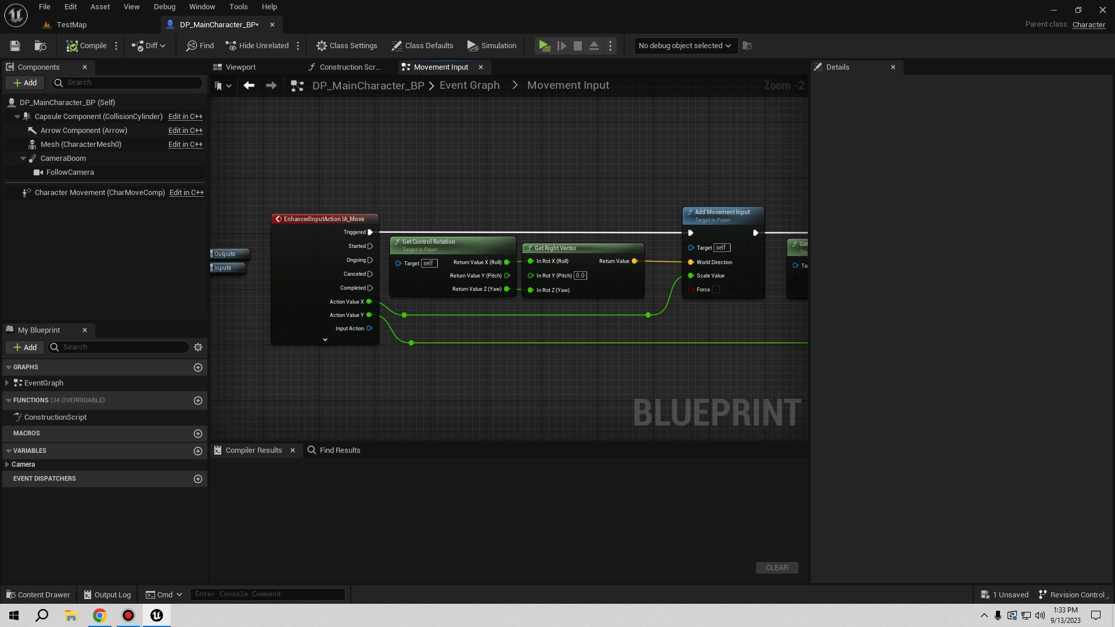
{"action": "right_click_drag", "start_coordinate": [674, 196], "coordinate": [297, 244]}
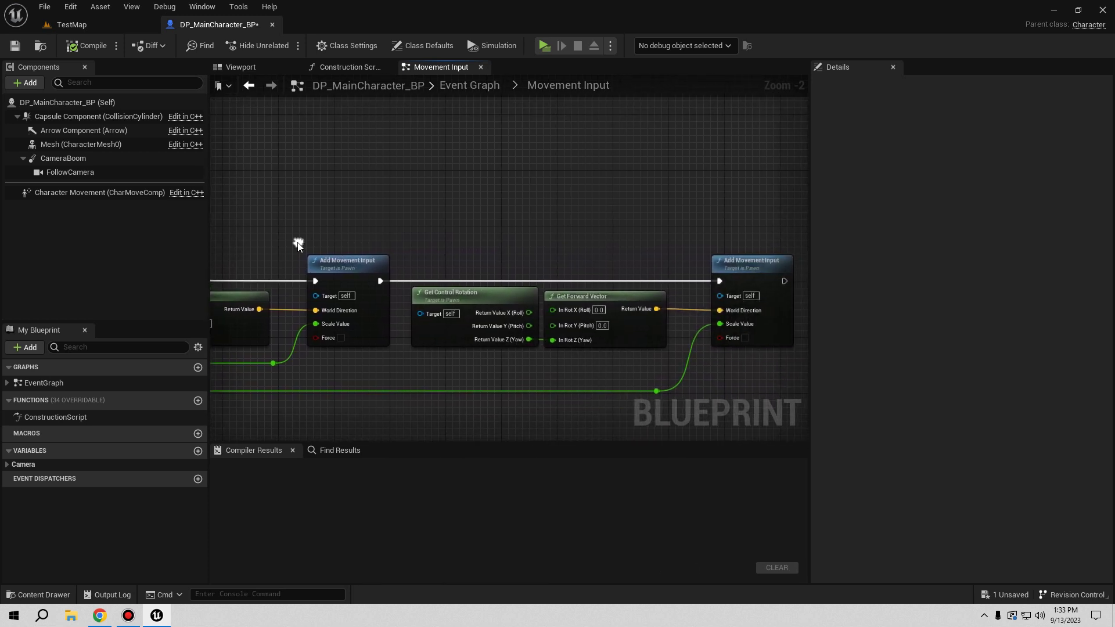
{"action": "right_click_drag", "start_coordinate": [700, 281], "coordinate": [616, 281]}
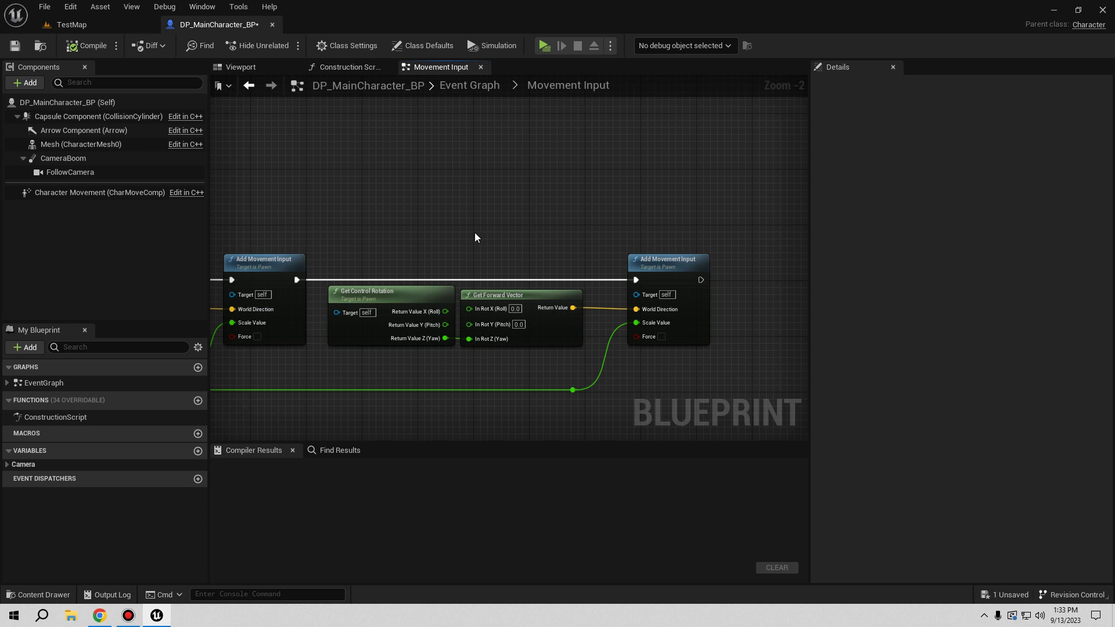
{"action": "right_click_drag", "start_coordinate": [475, 232], "coordinate": [592, 204]}
Step: Break the link to the second Add Movement Input node, then compile and save
{"action": "left_click", "coordinate": [415, 252], "text": "alt"}
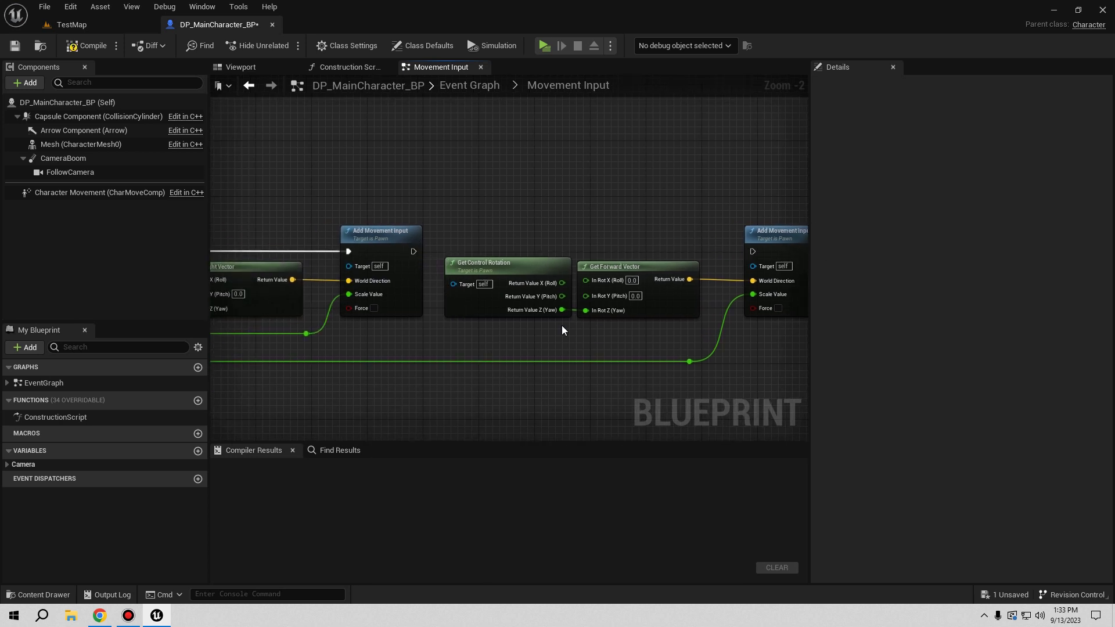
{"action": "left_click", "coordinate": [99, 50]}
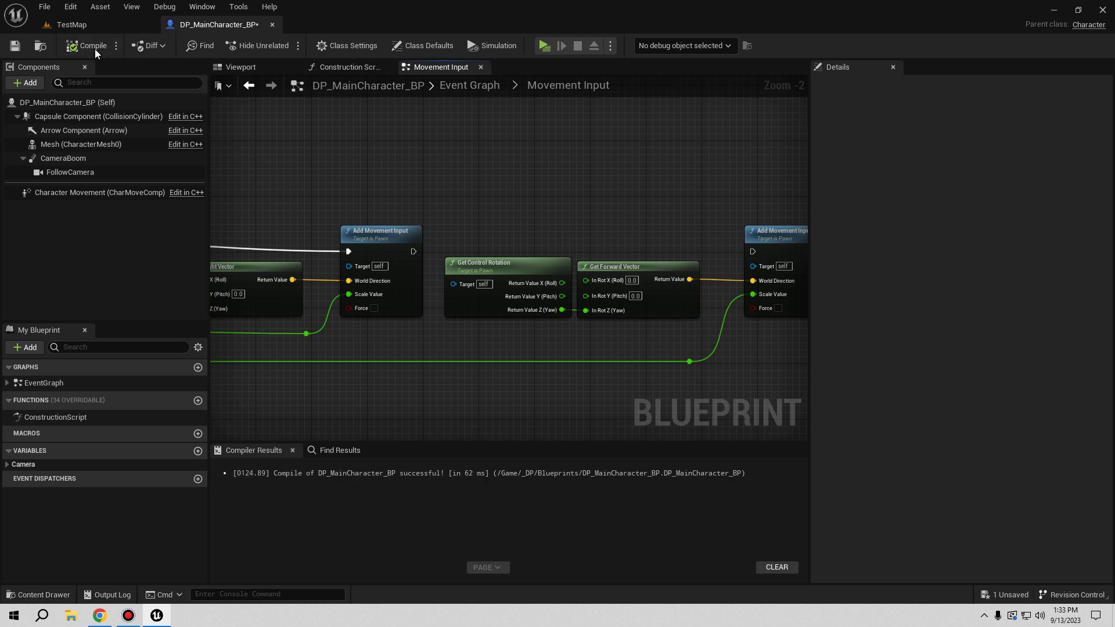
{"action": "left_click", "coordinate": [15, 46]}
{"action": "left_click", "coordinate": [545, 45]}
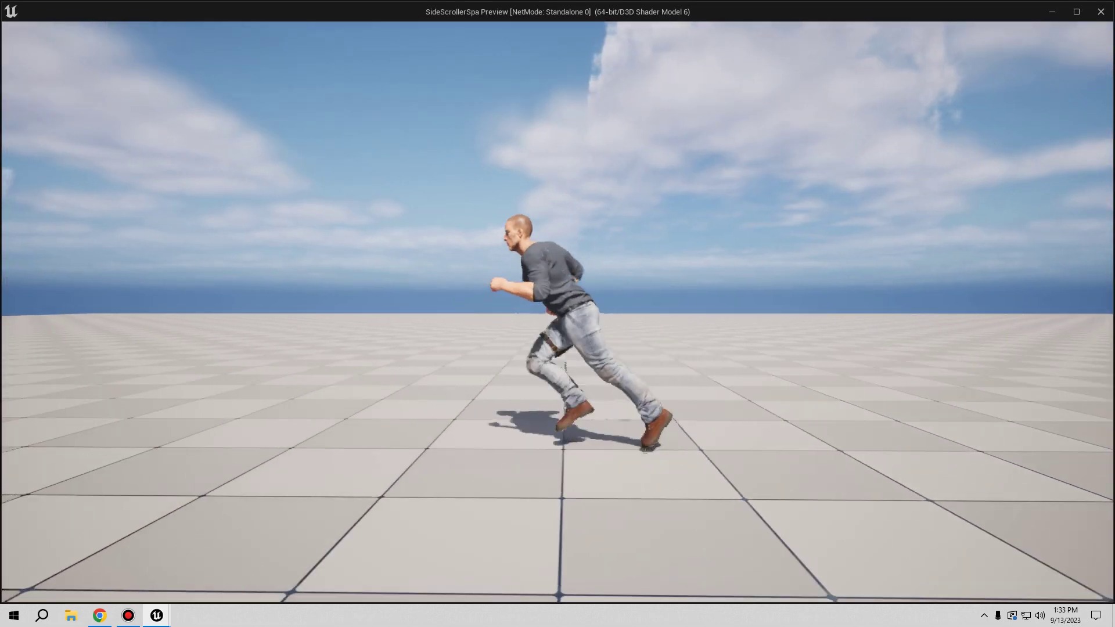
{"action": "key", "text": "d"}
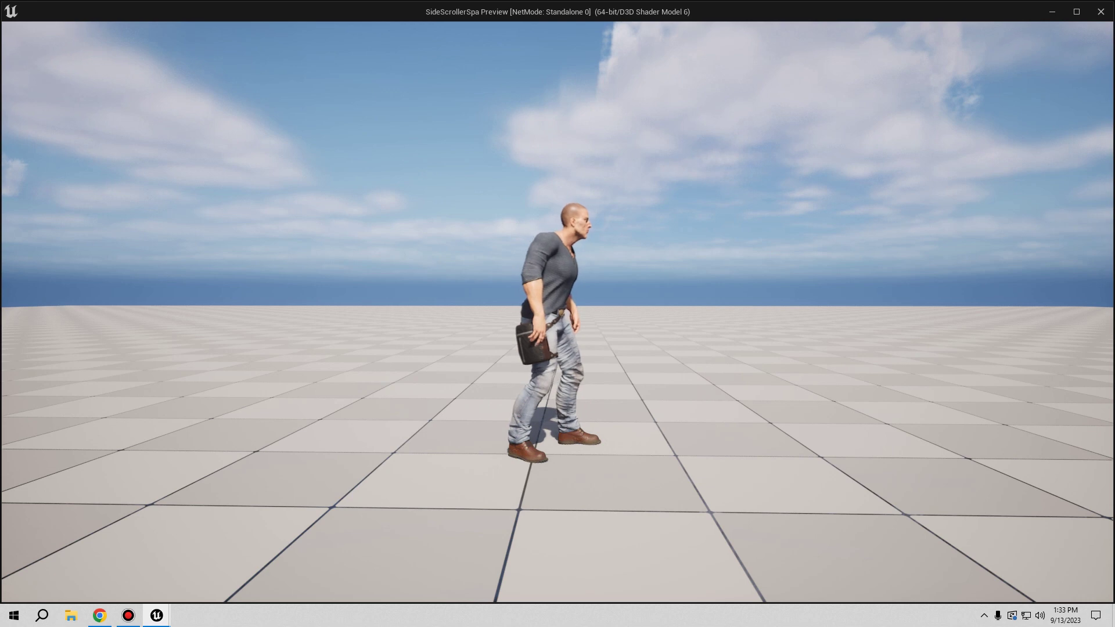
{"action": "key", "text": "w"}
{"action": "key", "text": "d"}
{"action": "key", "text": "w"}
{"action": "key", "text": "a"}
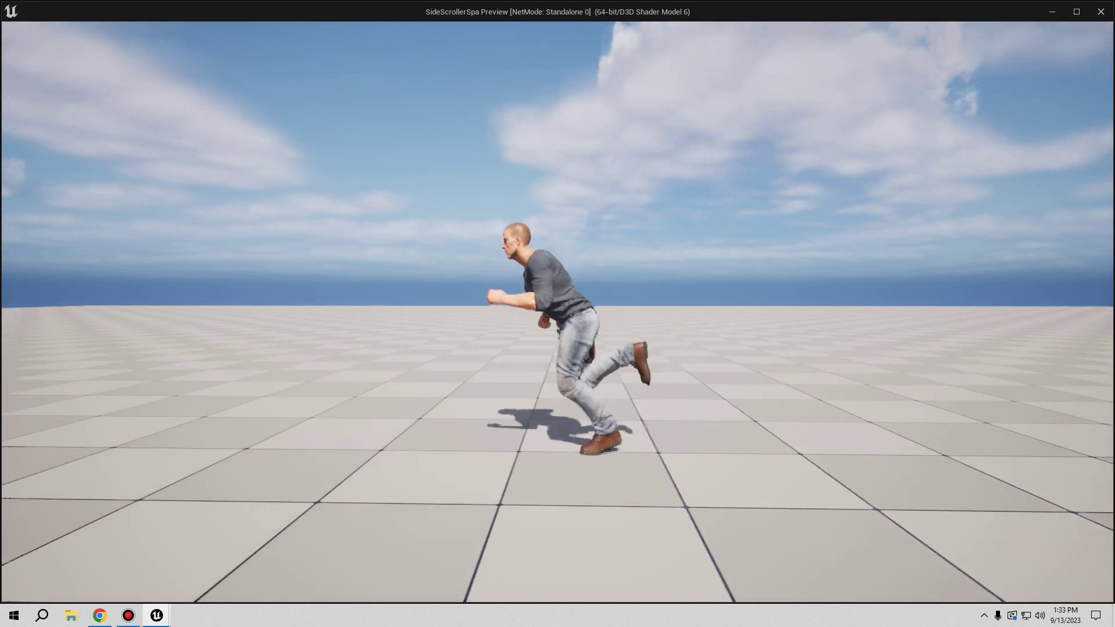
{"action": "key", "text": "w"}
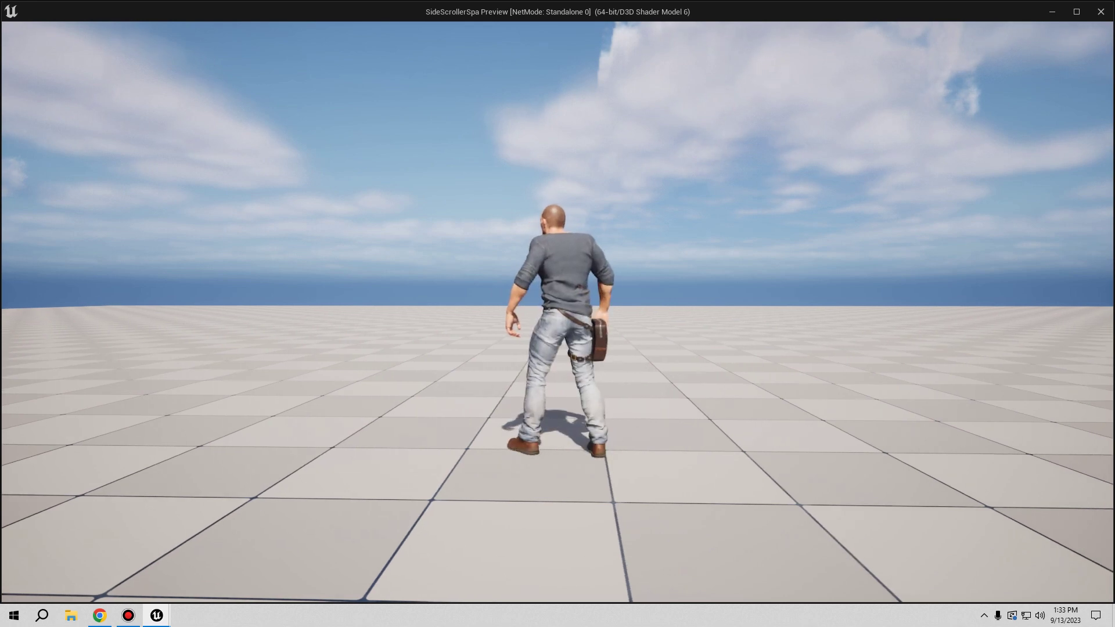
{"action": "key", "text": "w"}
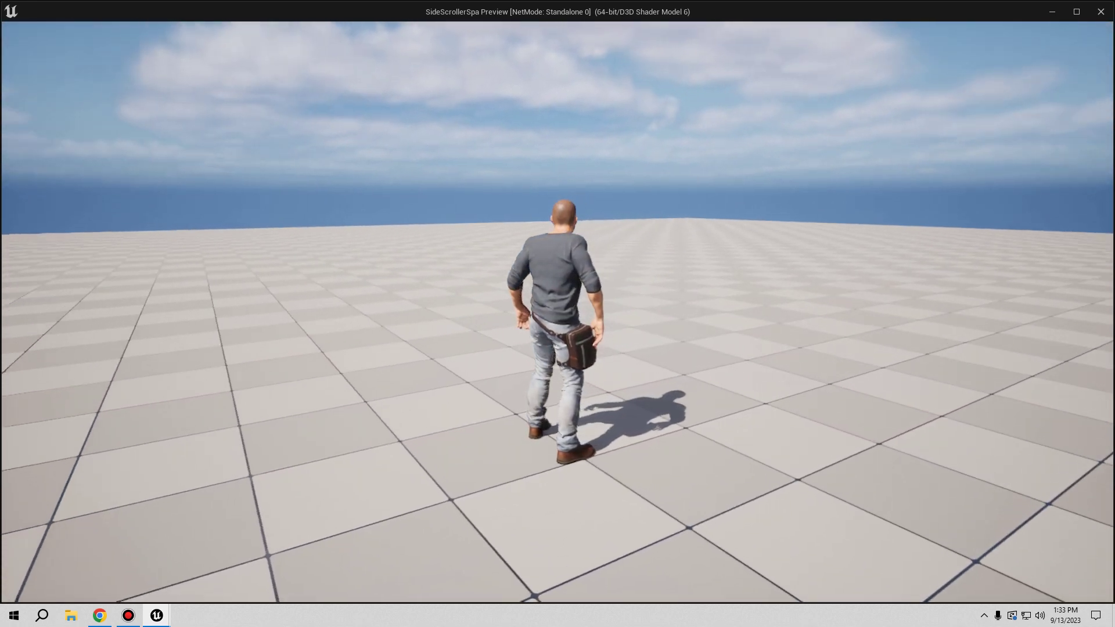
{"action": "key", "text": "a"}
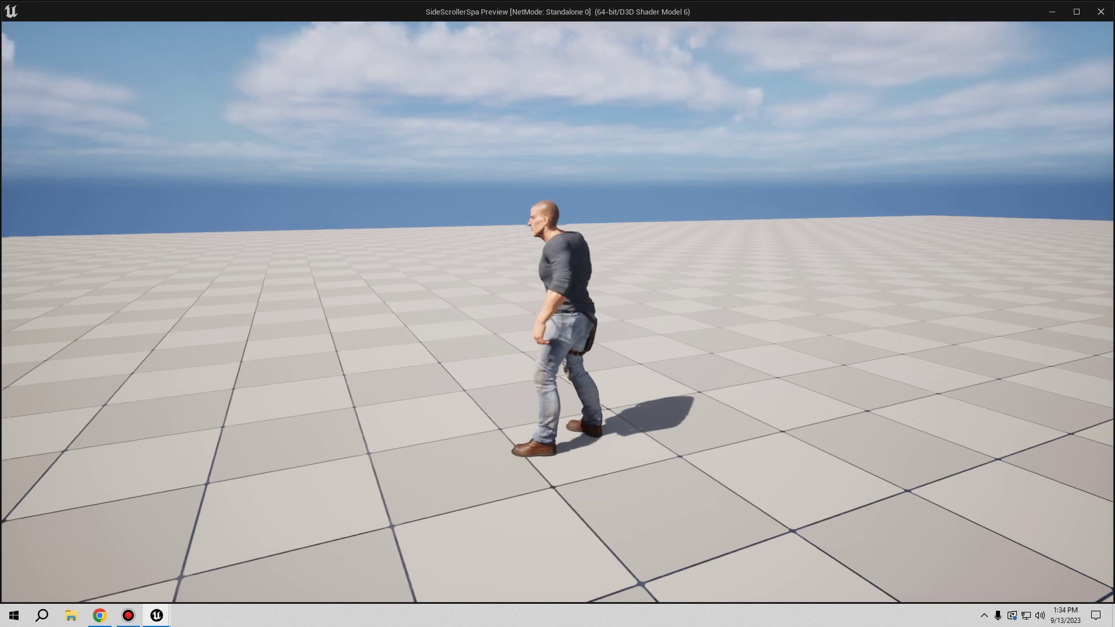
{"action": "key", "text": "w"}
{"action": "key", "text": "a"}
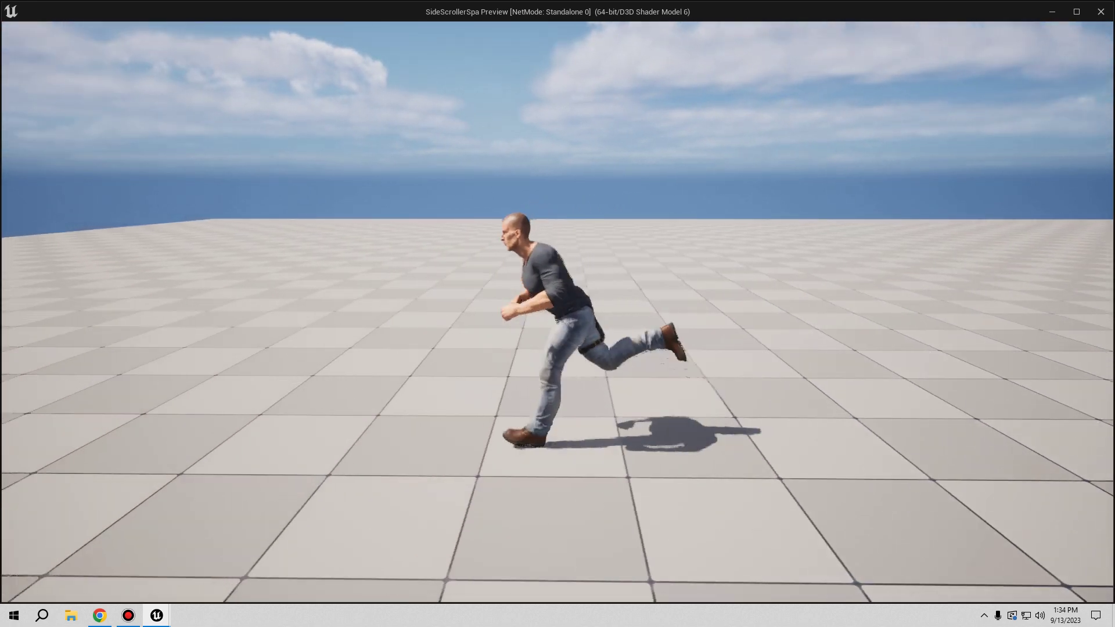
{"action": "key", "text": "d"}
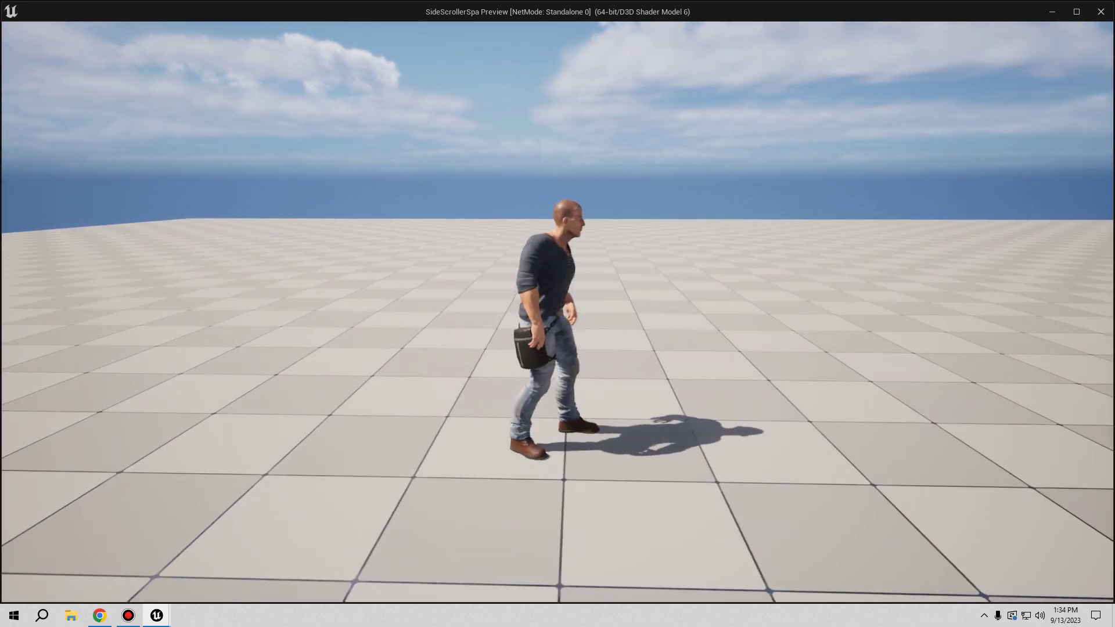
{"action": "key", "text": "a"}
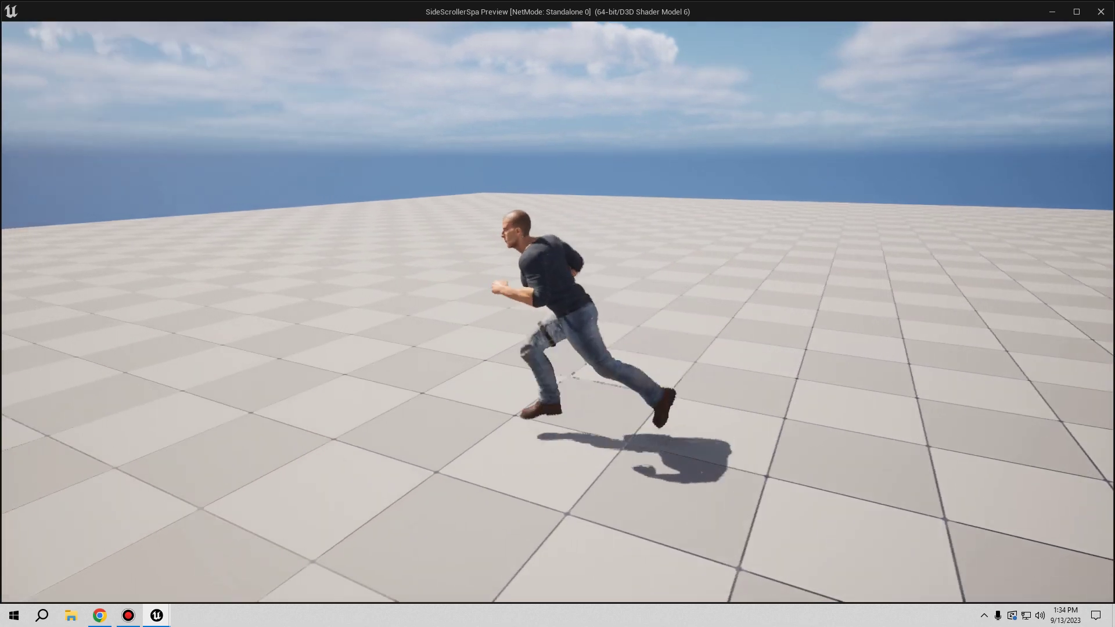
{"action": "key", "text": "d"}
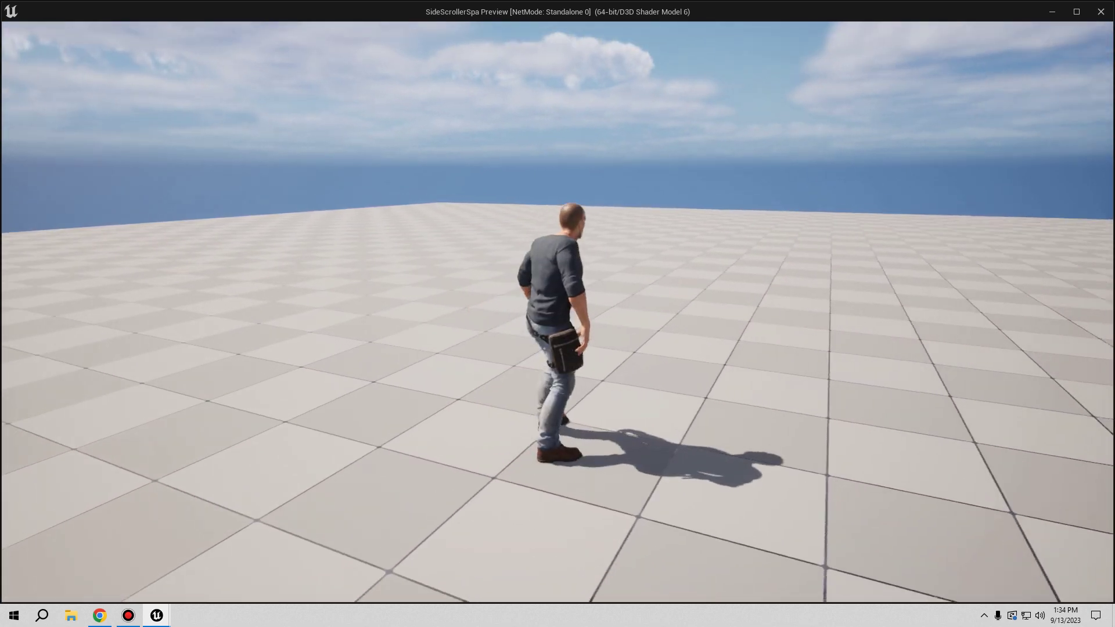
{"action": "key", "text": "Escape"}
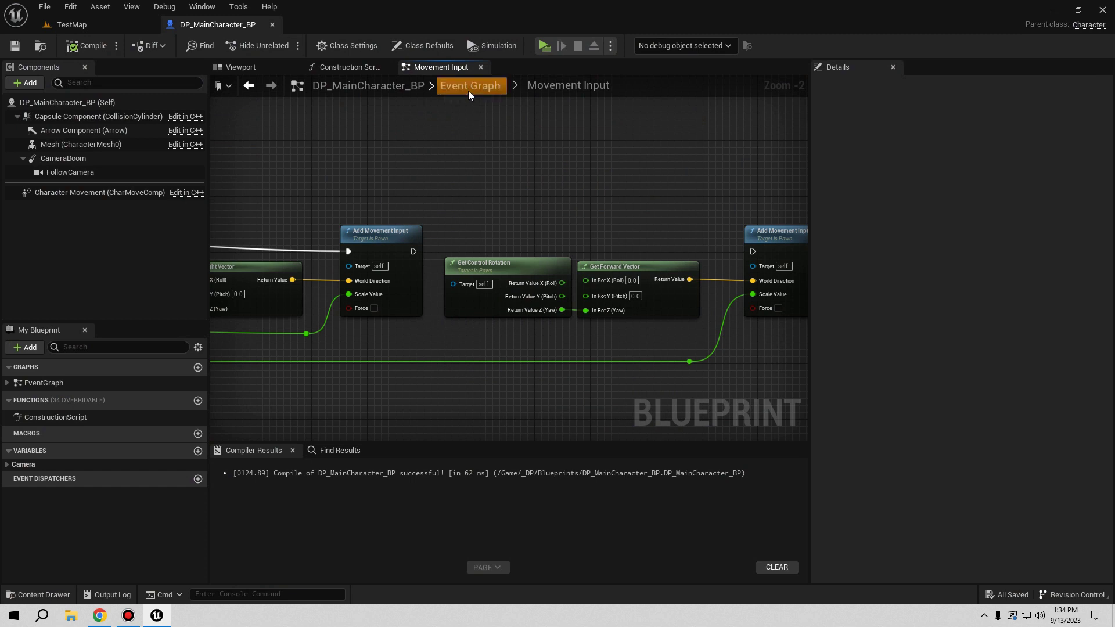
Step: In the Camera Input graph, break the Triggered link to Add Controller Yaw Input
{"action": "left_click", "coordinate": [468, 91]}
{"action": "double_click", "coordinate": [458, 309]}
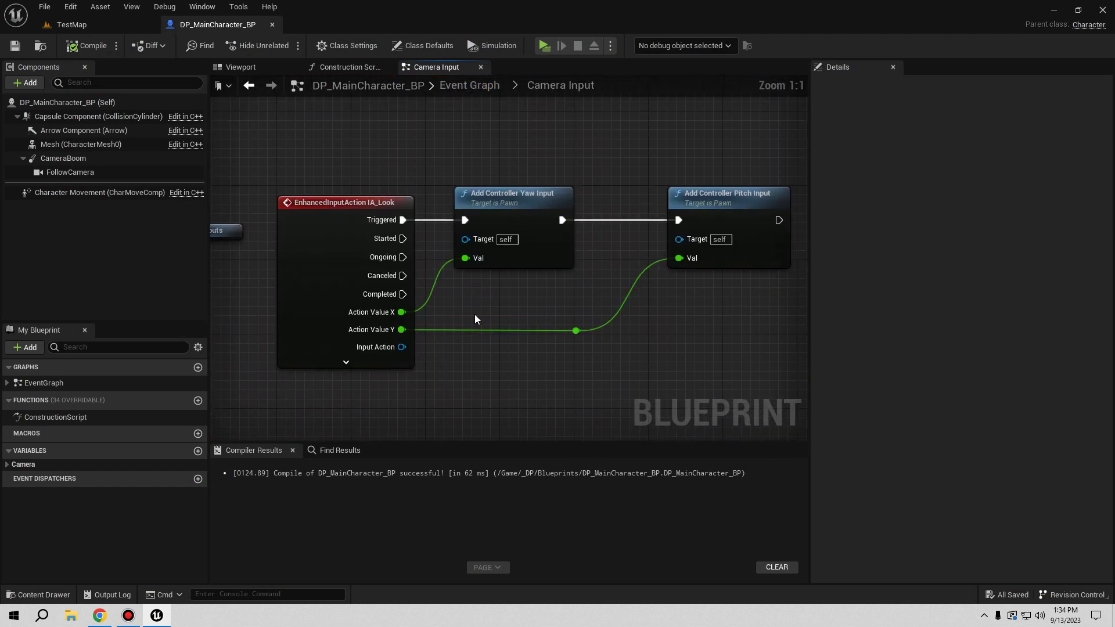
{"action": "left_click", "coordinate": [401, 222], "text": "alt"}
Step: Move the Outputs node out to the left and start a play-test
{"action": "right_click_drag", "start_coordinate": [618, 243], "coordinate": [548, 245]}
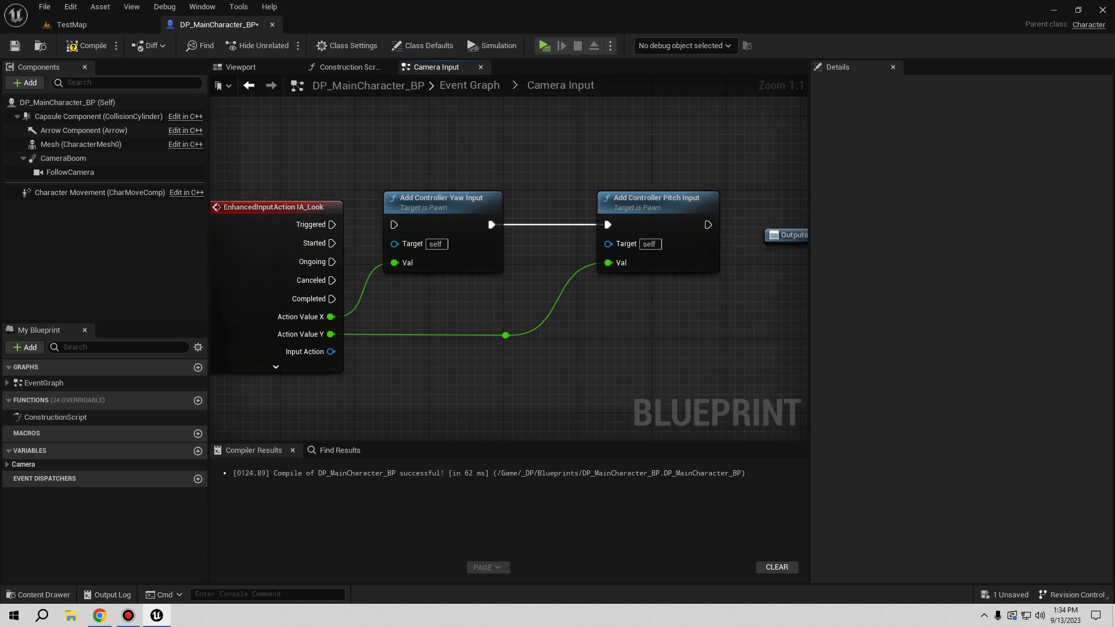
{"action": "right_click_drag", "start_coordinate": [782, 264], "coordinate": [724, 311]}
{"action": "left_click_drag", "start_coordinate": [736, 289], "coordinate": [318, 261]}
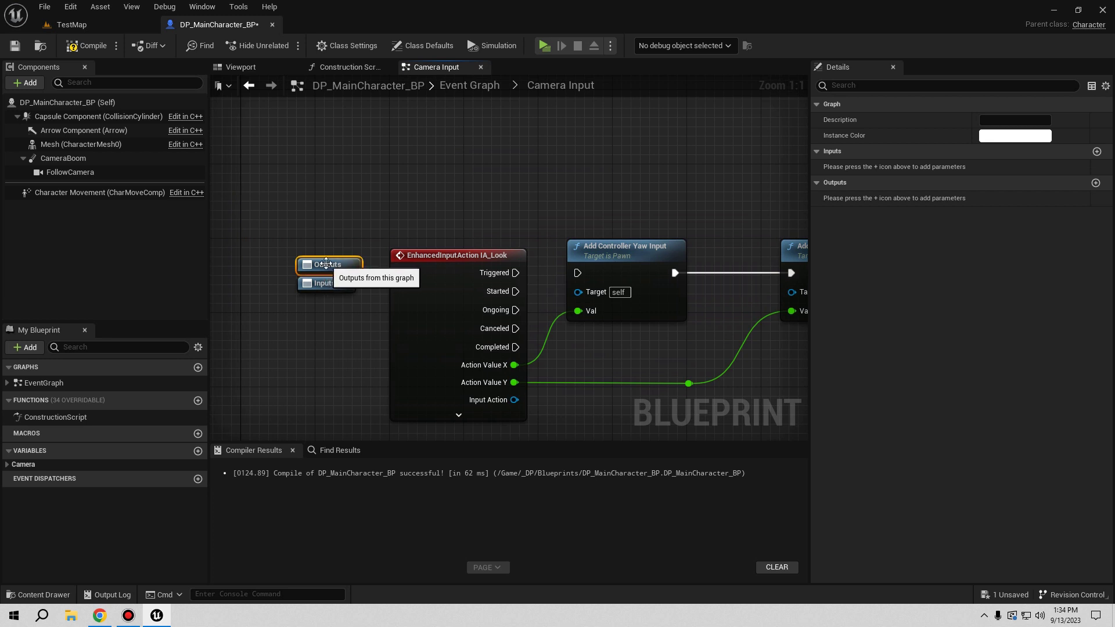
{"action": "left_click_drag", "start_coordinate": [319, 260], "coordinate": [328, 269]}
{"action": "right_click_drag", "start_coordinate": [703, 372], "coordinate": [583, 365]}
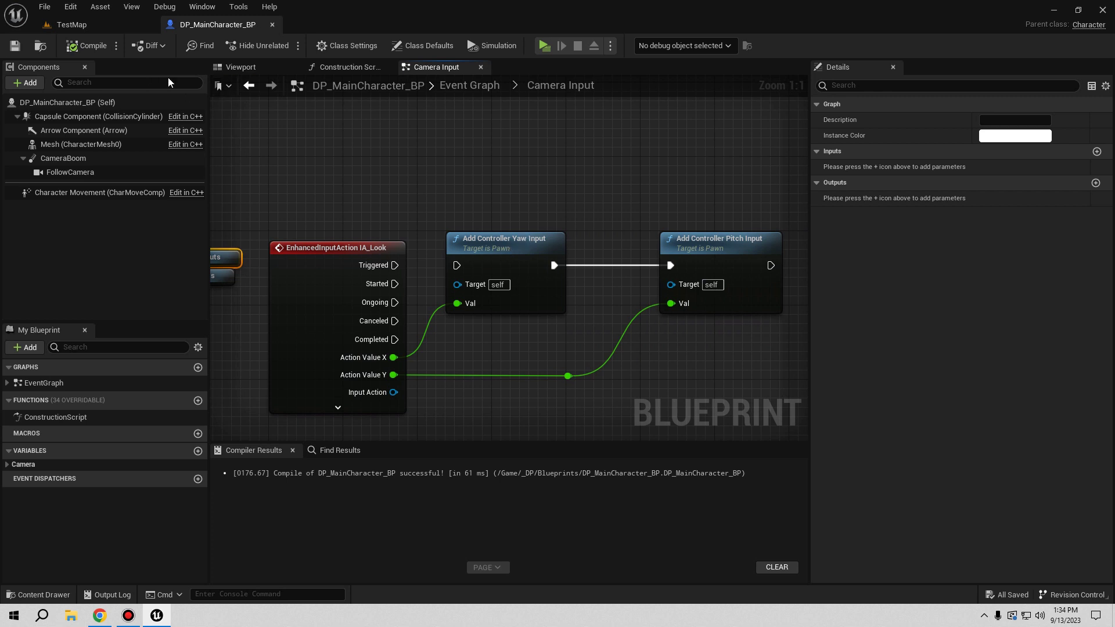
{"action": "left_click", "coordinate": [545, 45]}
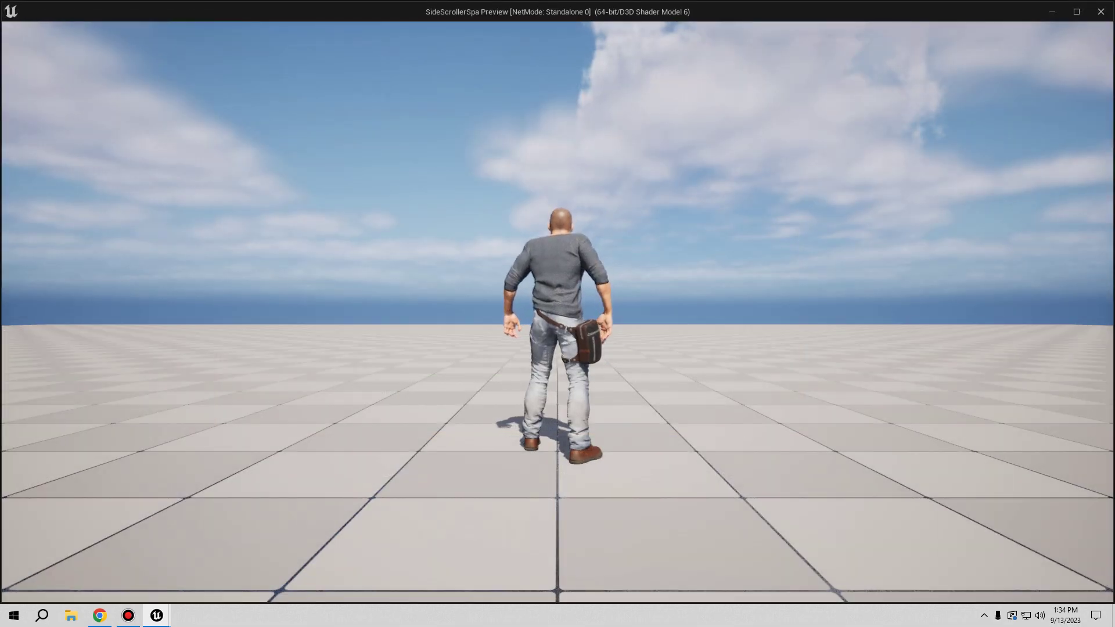
Step: Run the character right and left across the floor with D and A, stopping facing right
{"action": "key", "text": "d"}
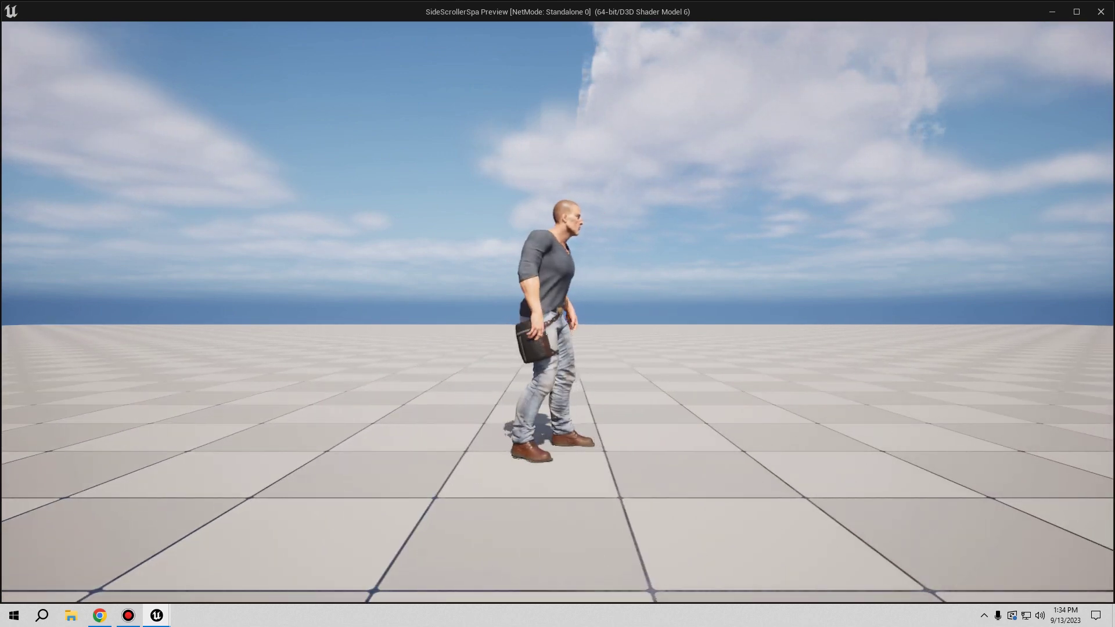
{"action": "key", "text": "a"}
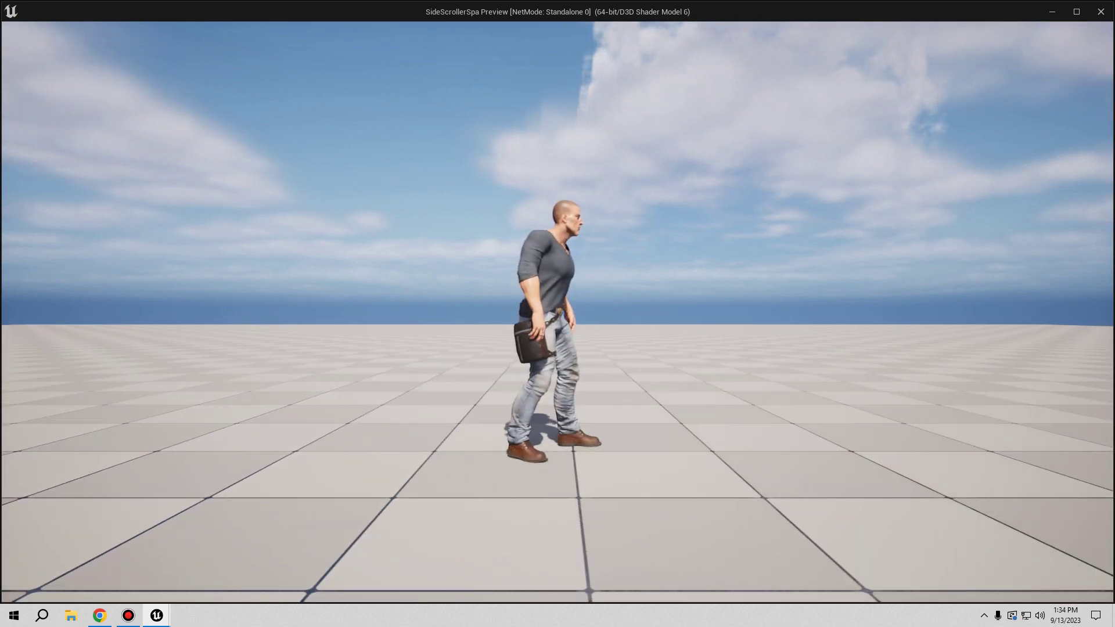
{"action": "key", "text": "d"}
{"action": "key", "text": "d"}
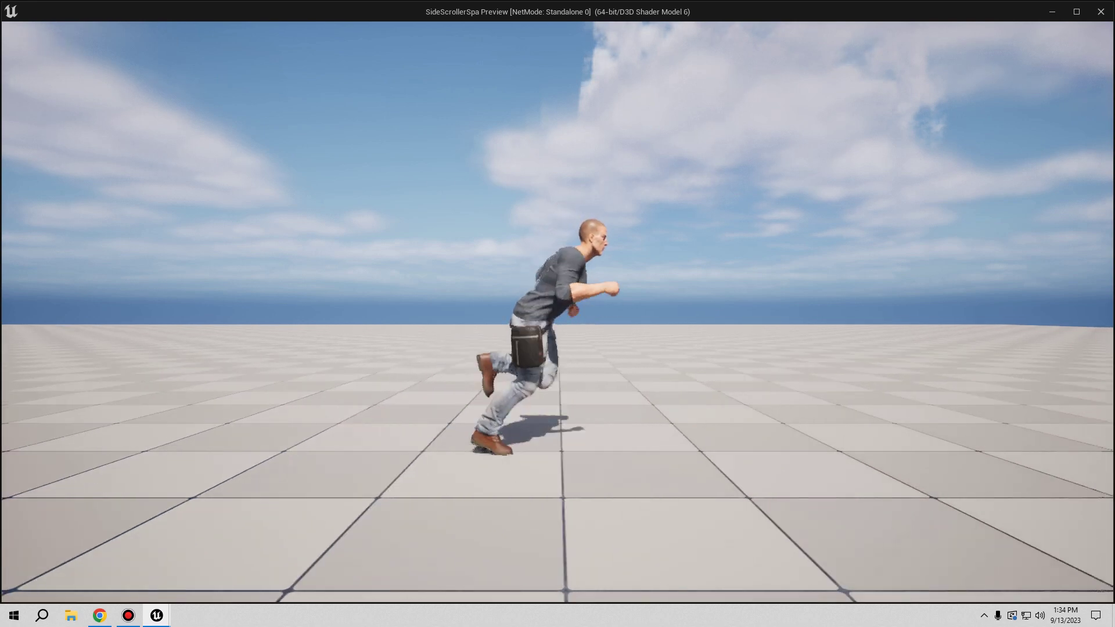
{"action": "key", "text": "a"}
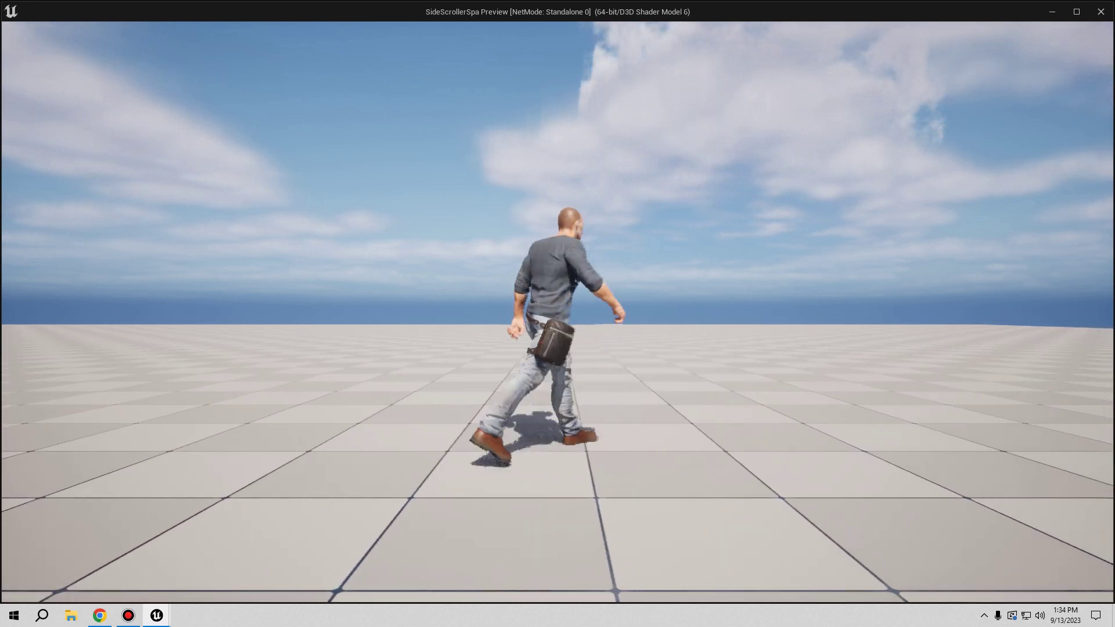
{"action": "key", "text": "d"}
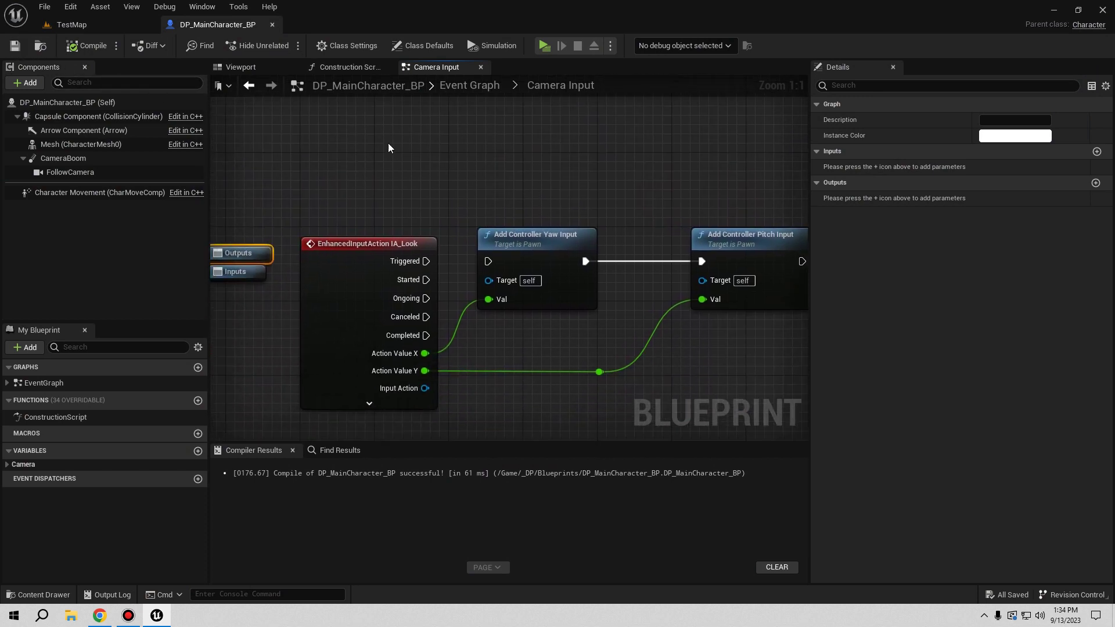
Step: Switch to TestMap and browse ModSci_EngiProps Meshes, then return to the Content folder
{"action": "scroll", "coordinate": [242, 218], "scroll_direction": "down", "scroll_amount": 2}
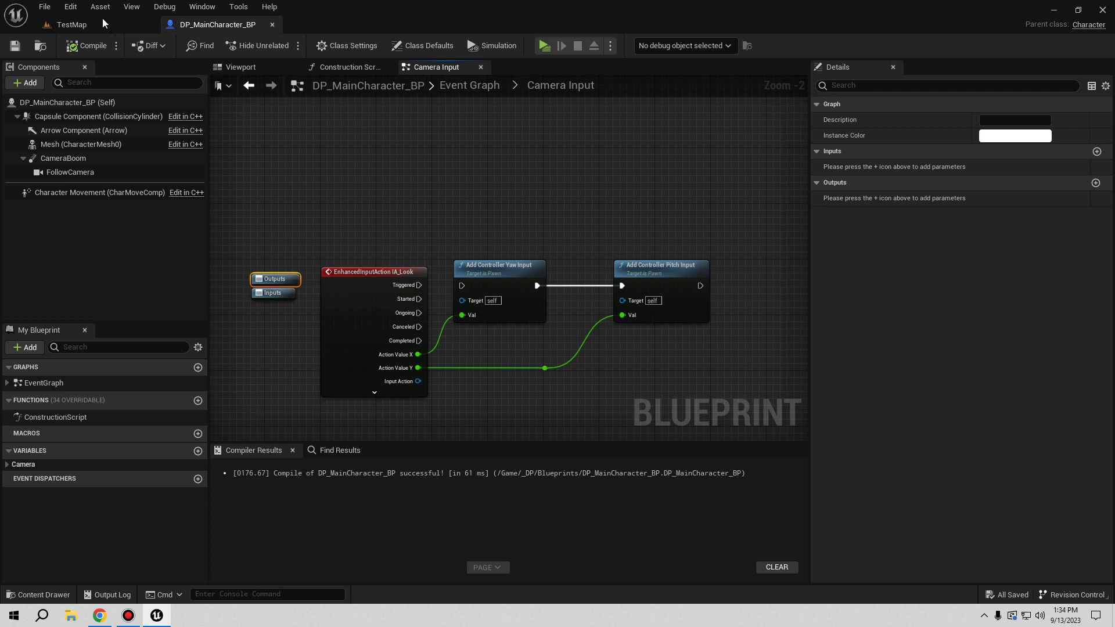
{"action": "left_click", "coordinate": [102, 20]}
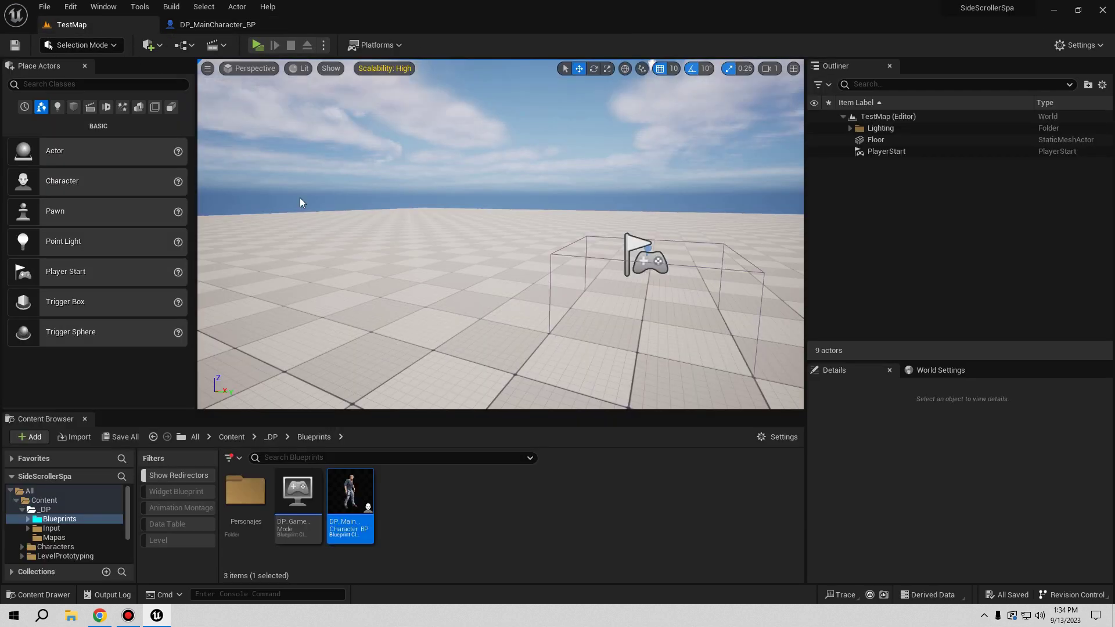
{"action": "left_click", "coordinate": [272, 436]}
{"action": "left_click", "coordinate": [241, 440]}
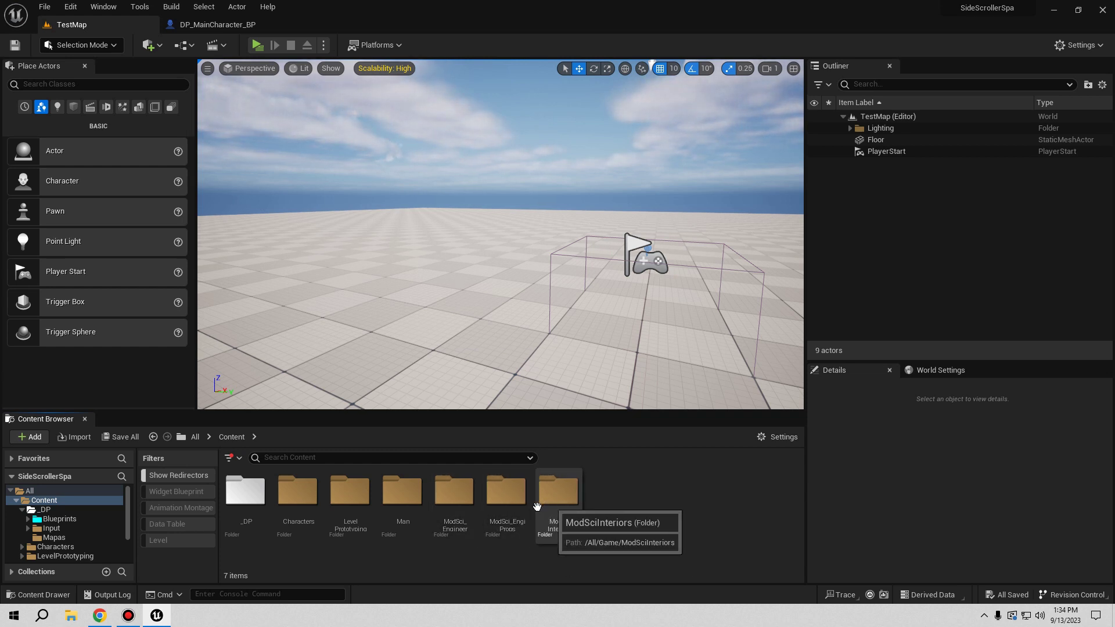
{"action": "double_click", "coordinate": [506, 496]}
{"action": "double_click", "coordinate": [319, 501]}
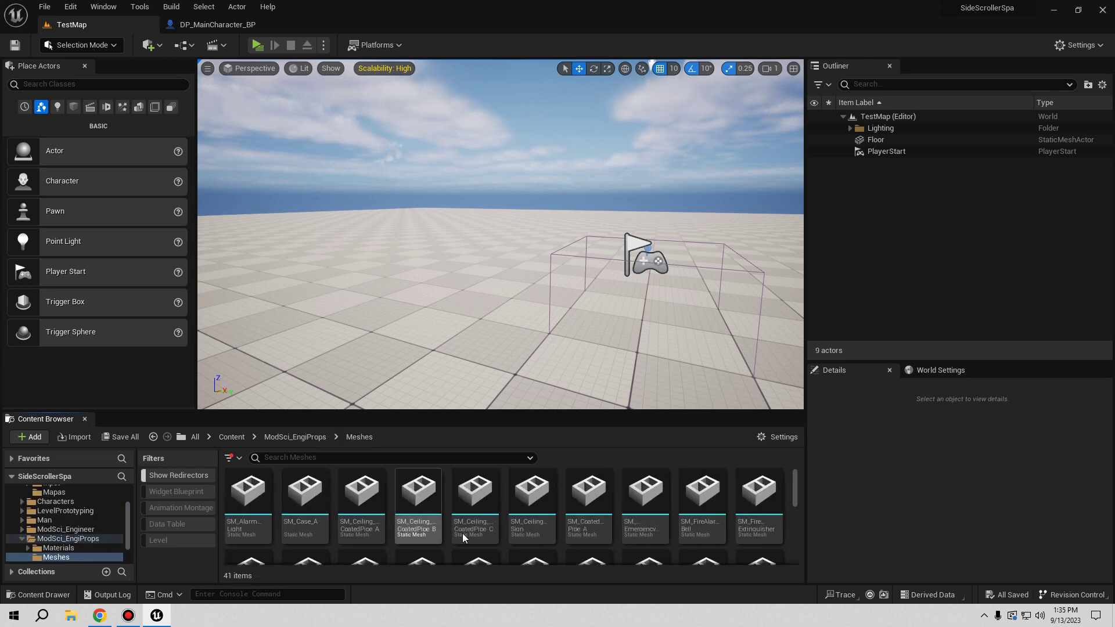
{"action": "scroll", "coordinate": [696, 523], "scroll_direction": "down", "scroll_amount": 3}
{"action": "scroll", "coordinate": [755, 528], "scroll_direction": "down", "scroll_amount": 3}
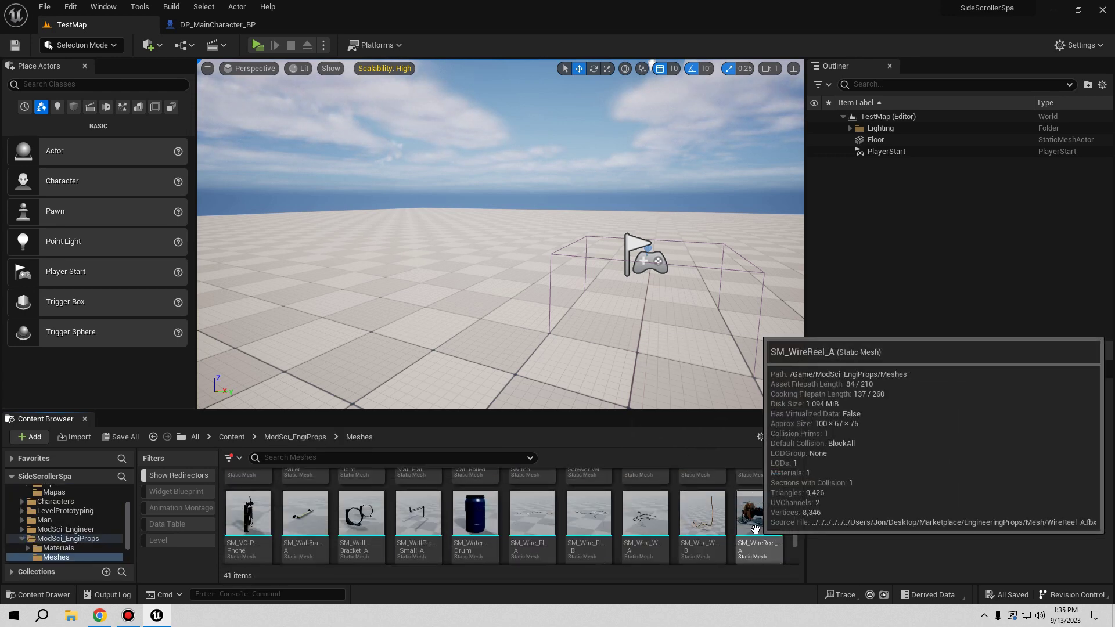
{"action": "scroll", "coordinate": [255, 511], "scroll_direction": "up", "scroll_amount": 2}
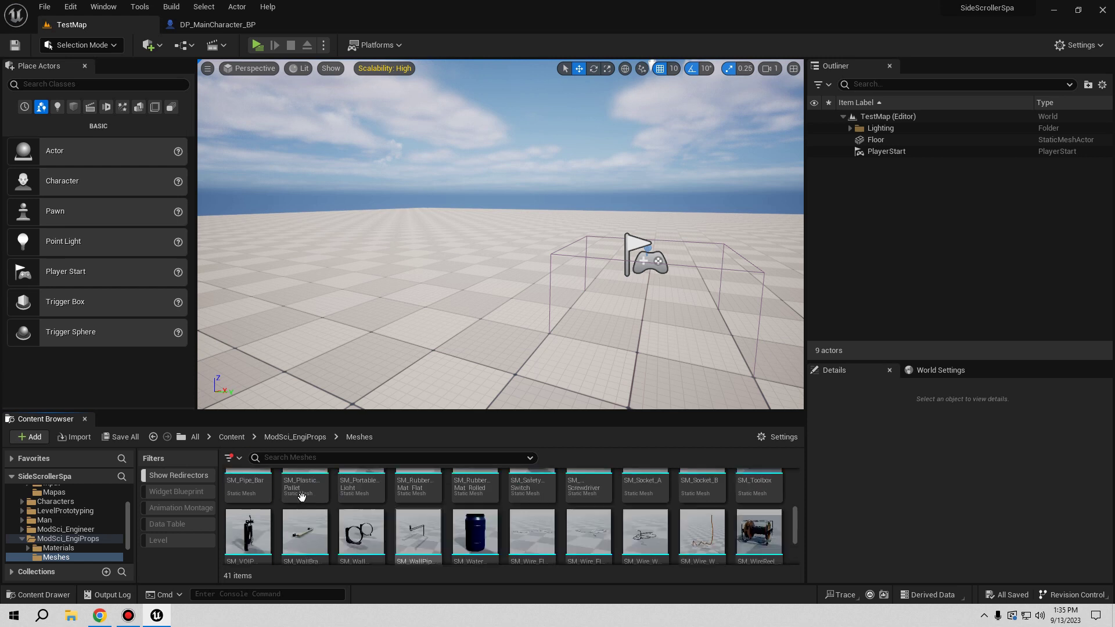
{"action": "key", "text": "alt+Left"}
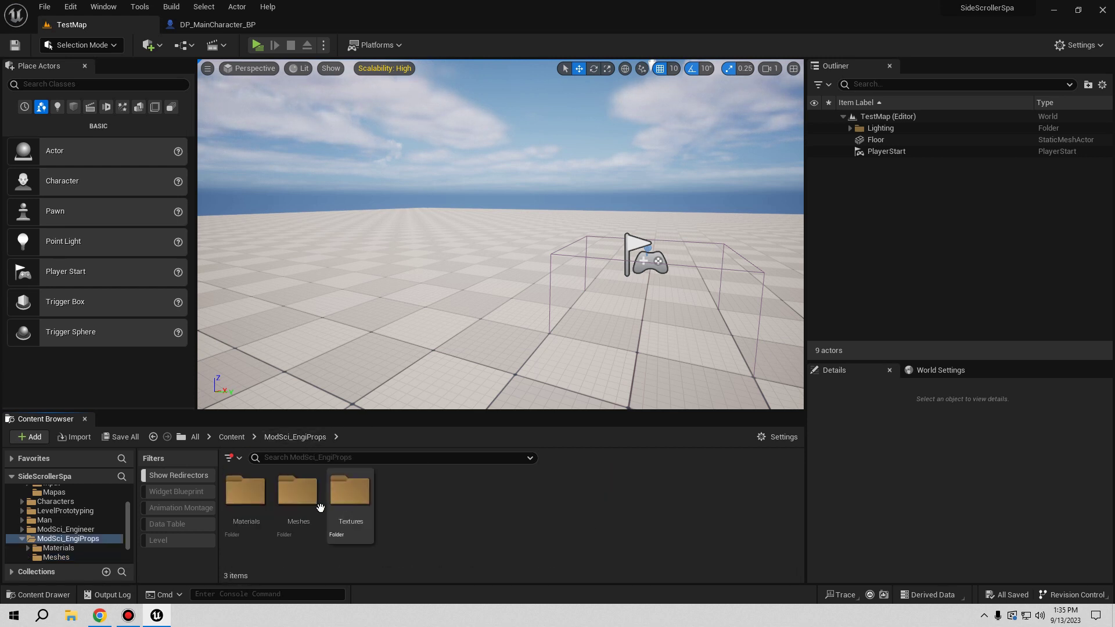
{"action": "key", "text": "alt+Left"}
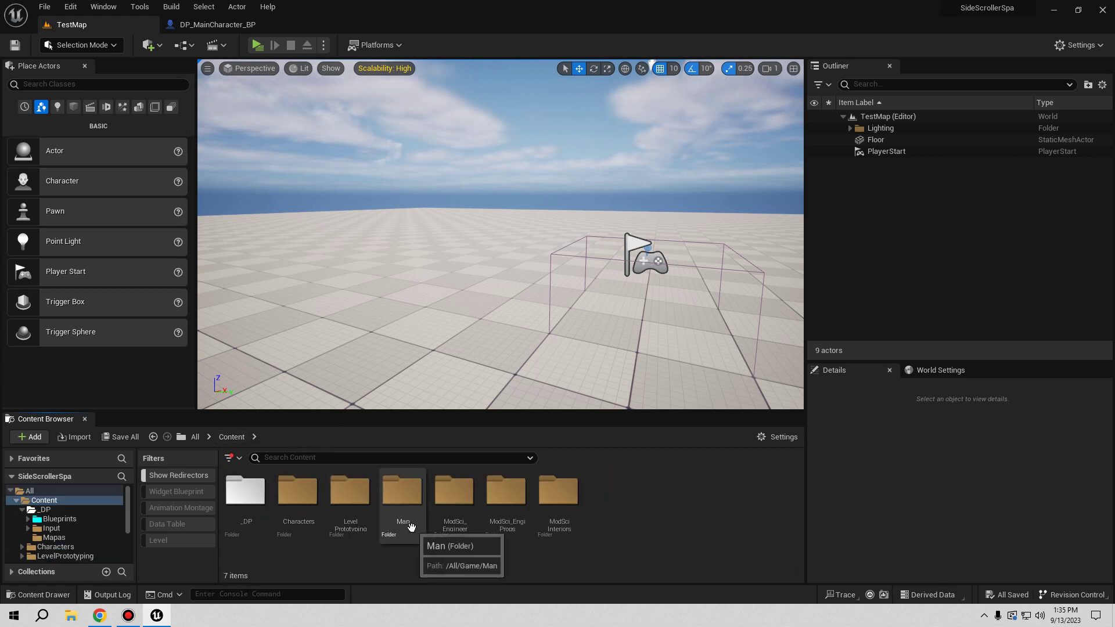
Step: In ModSciInteriors > Meshes, search 'floor' and select SM_WVC_Floor
{"action": "double_click", "coordinate": [557, 494]}
{"action": "left_click", "coordinate": [308, 491]}
{"action": "double_click", "coordinate": [307, 492]}
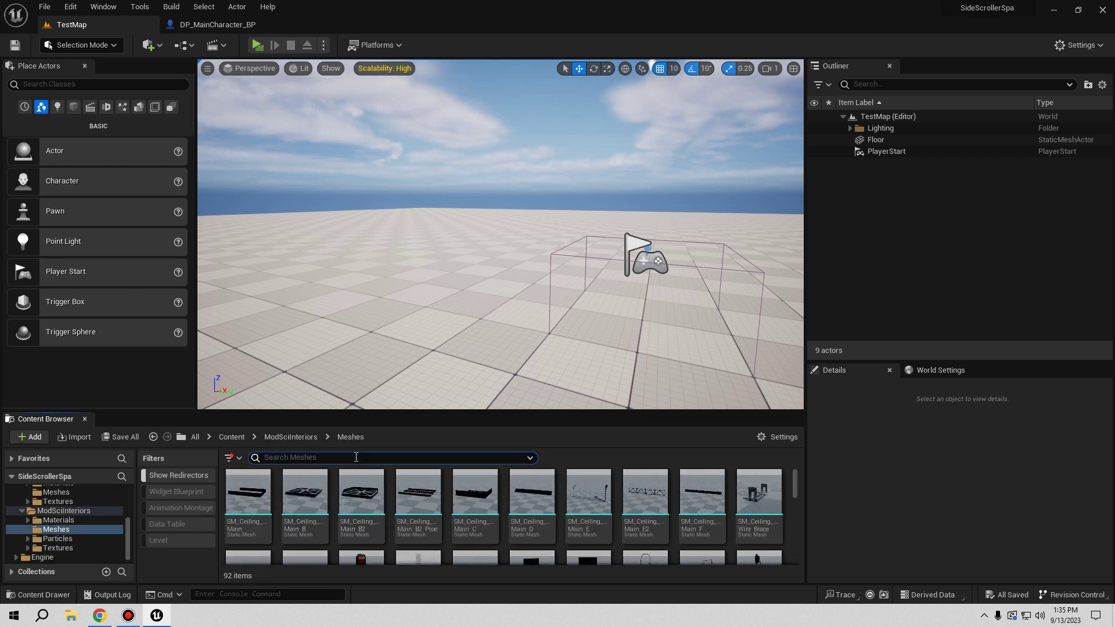
{"action": "type", "text": "floor"}
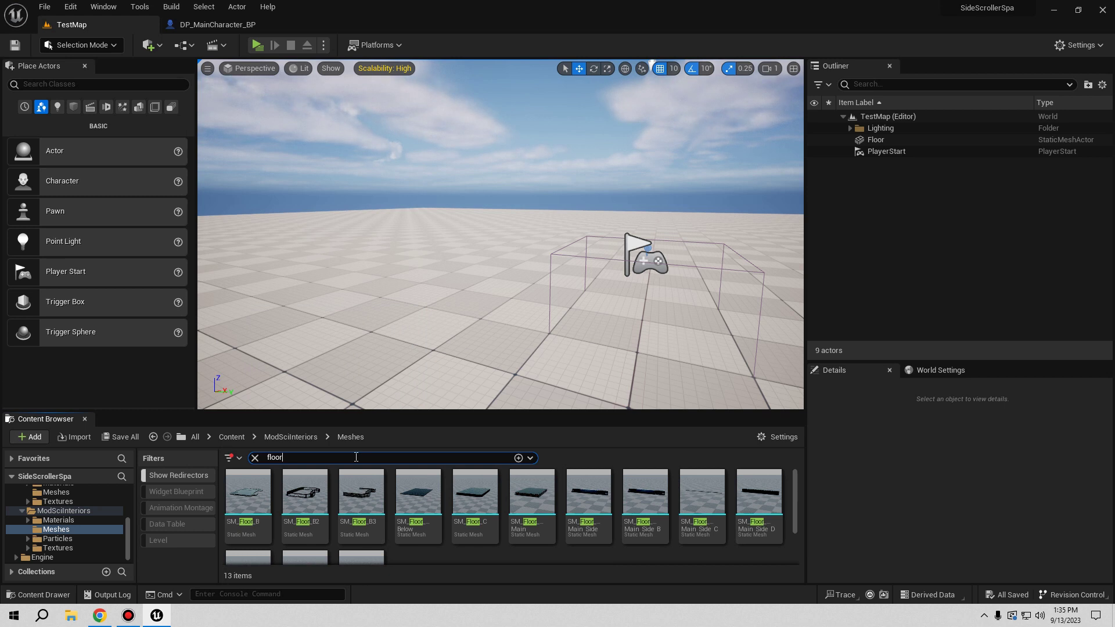
{"action": "scroll", "coordinate": [631, 511], "scroll_direction": "down", "scroll_amount": 2}
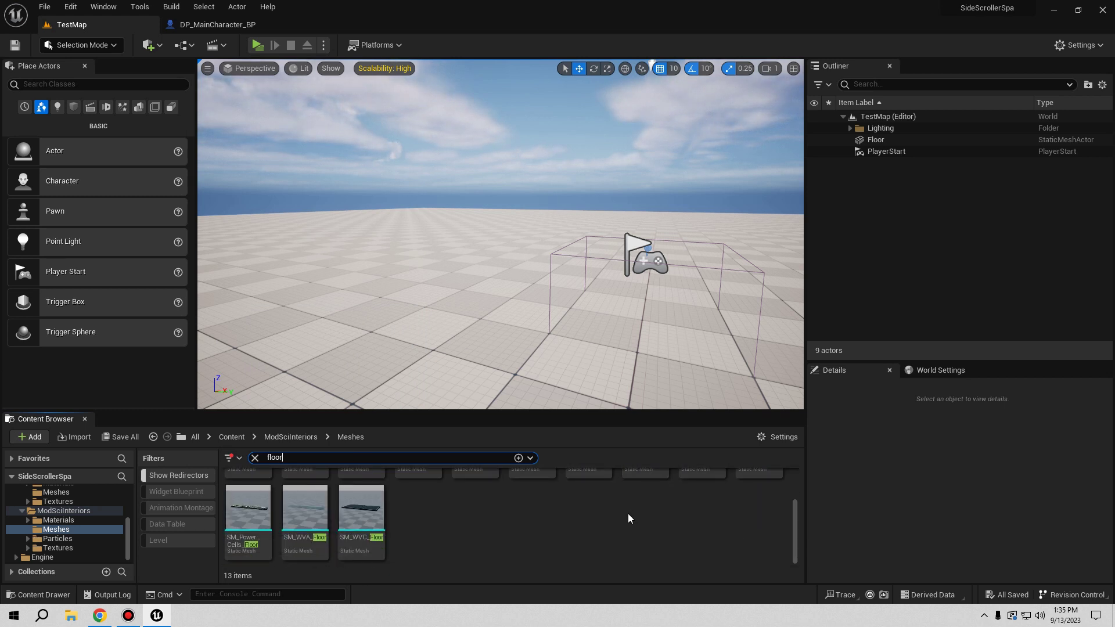
{"action": "scroll", "coordinate": [593, 529], "scroll_direction": "up", "scroll_amount": 2}
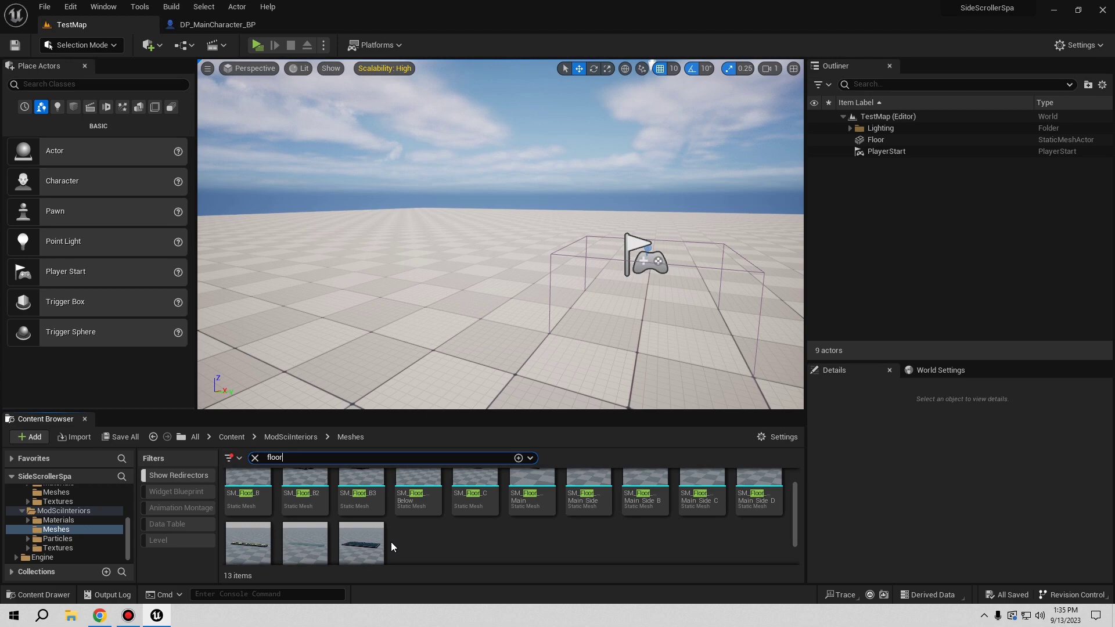
{"action": "left_click", "coordinate": [369, 524]}
Step: Preview SM_WVC_Floor, SM_WVA_Floor and SM_PowerCells_Floor in the mesh editor, closing each one afterwards
{"action": "double_click", "coordinate": [369, 525]}
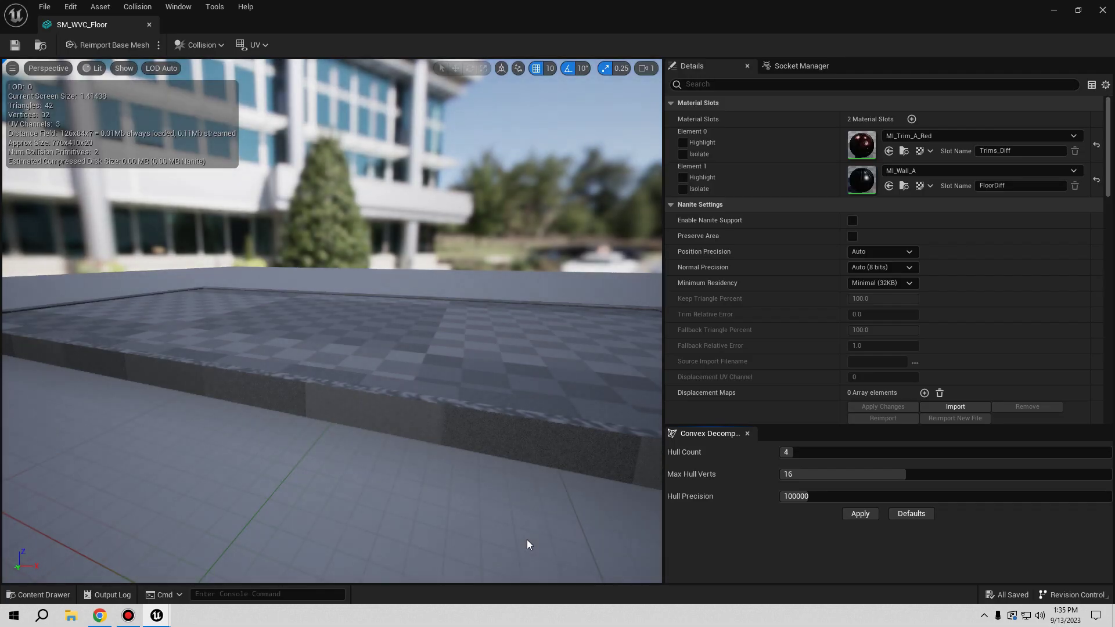
{"action": "left_click_drag", "start_coordinate": [521, 535], "coordinate": [580, 534]}
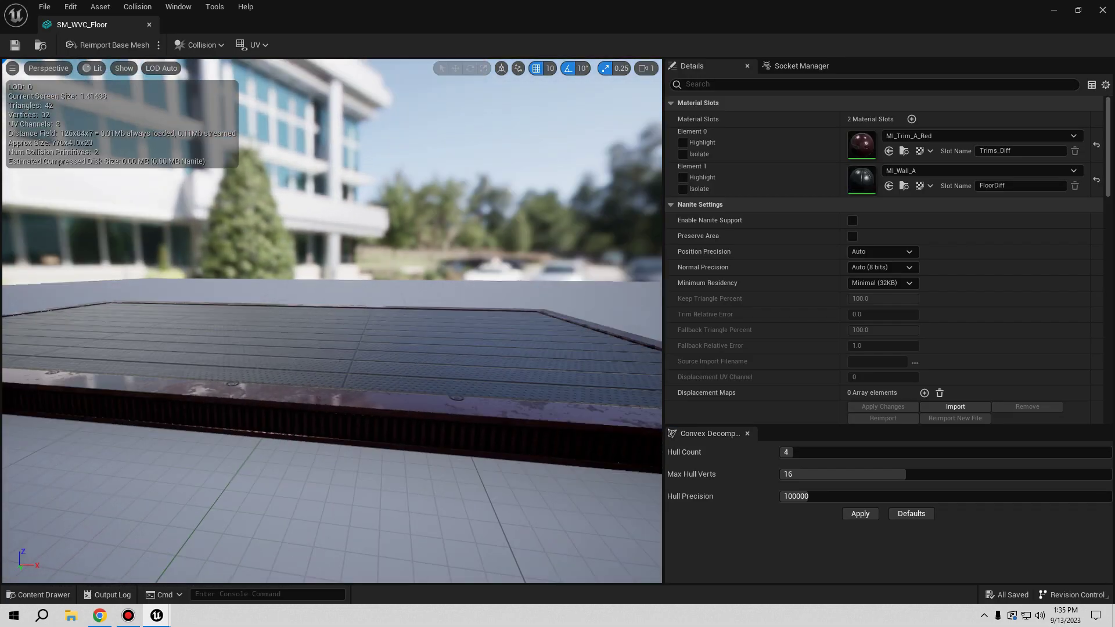
{"action": "left_click", "coordinate": [149, 25]}
{"action": "left_click", "coordinate": [306, 532]}
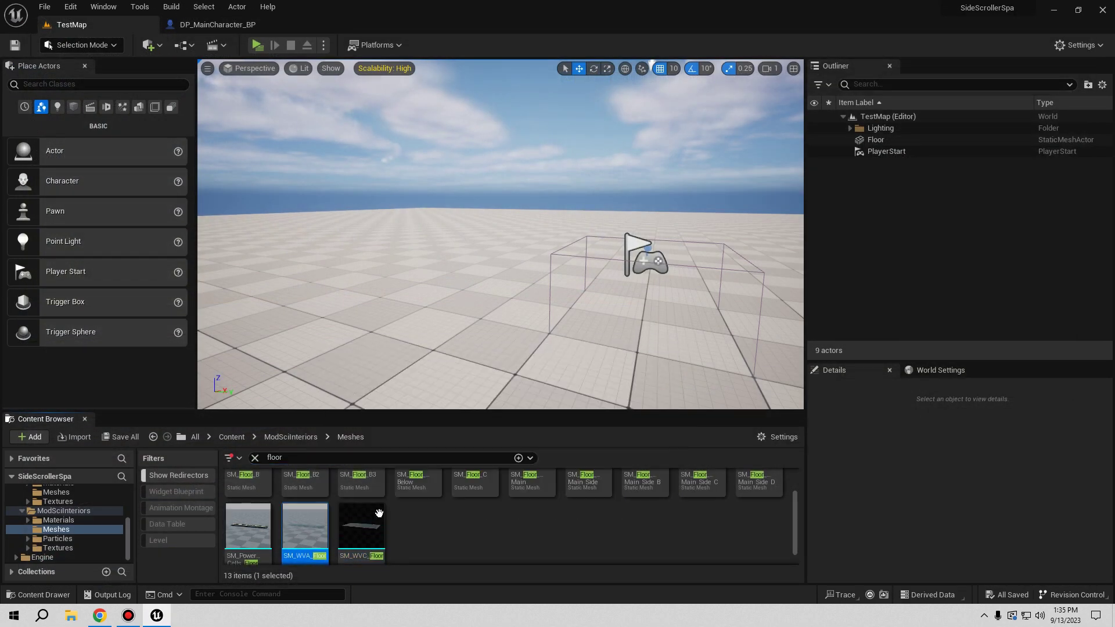
{"action": "double_click", "coordinate": [303, 521]}
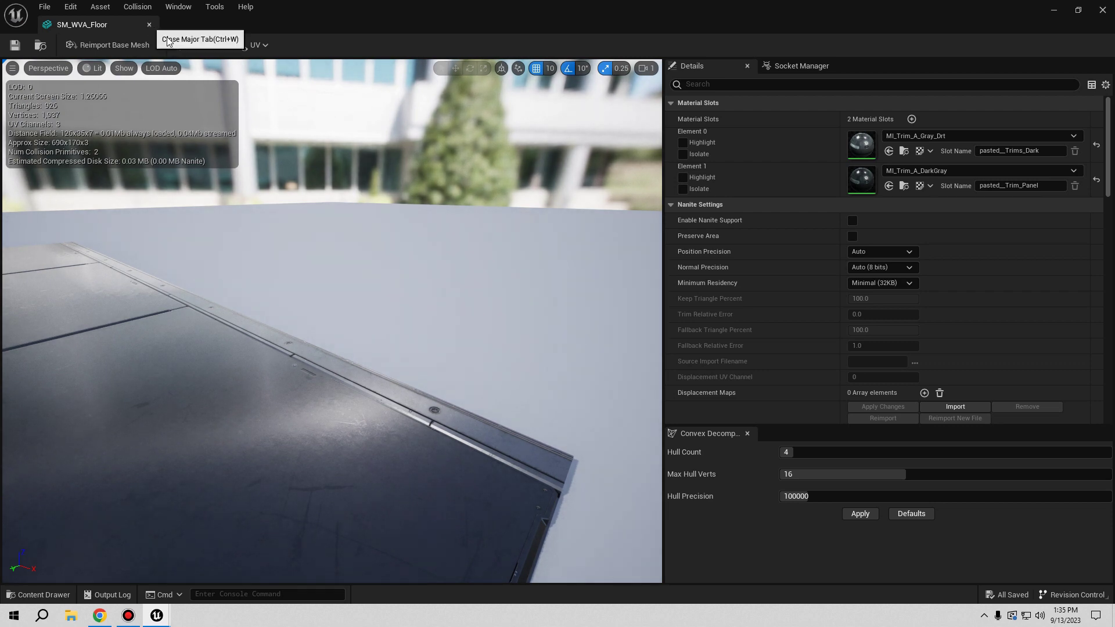
{"action": "left_click", "coordinate": [148, 25]}
{"action": "double_click", "coordinate": [255, 530]}
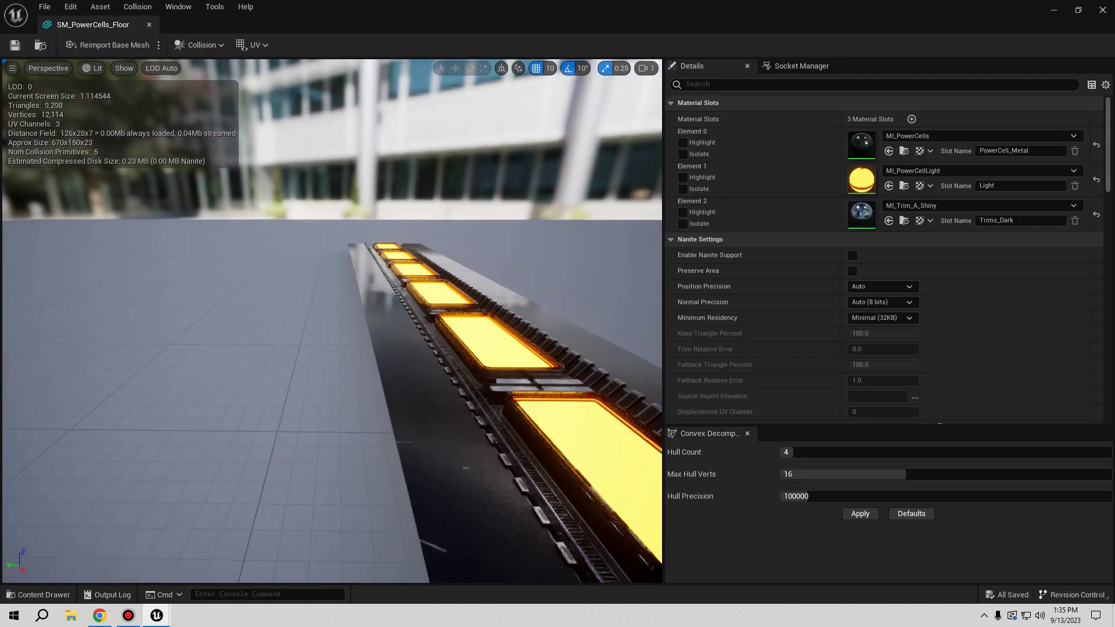
{"action": "left_click", "coordinate": [148, 25]}
Step: Place SM_WVA_Floor in the level, then delete it
{"action": "left_click_drag", "start_coordinate": [305, 526], "coordinate": [487, 296]}
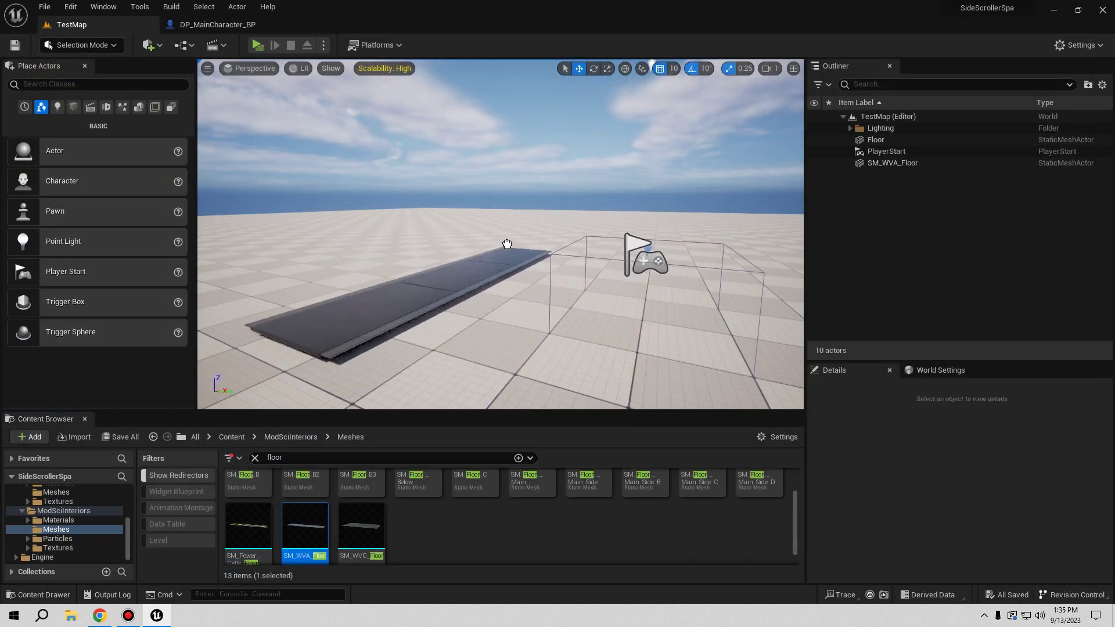
{"action": "left_click_drag", "start_coordinate": [487, 296], "coordinate": [523, 250]}
{"action": "right_click_drag", "start_coordinate": [546, 167], "coordinate": [546, 243]}
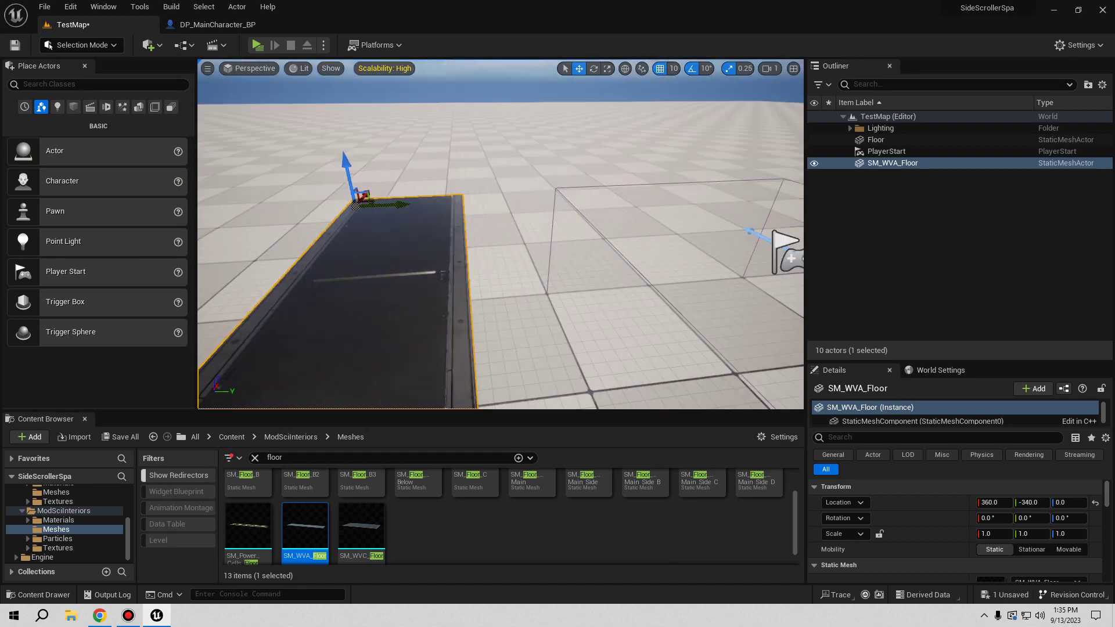
{"action": "left_click", "coordinate": [593, 71]}
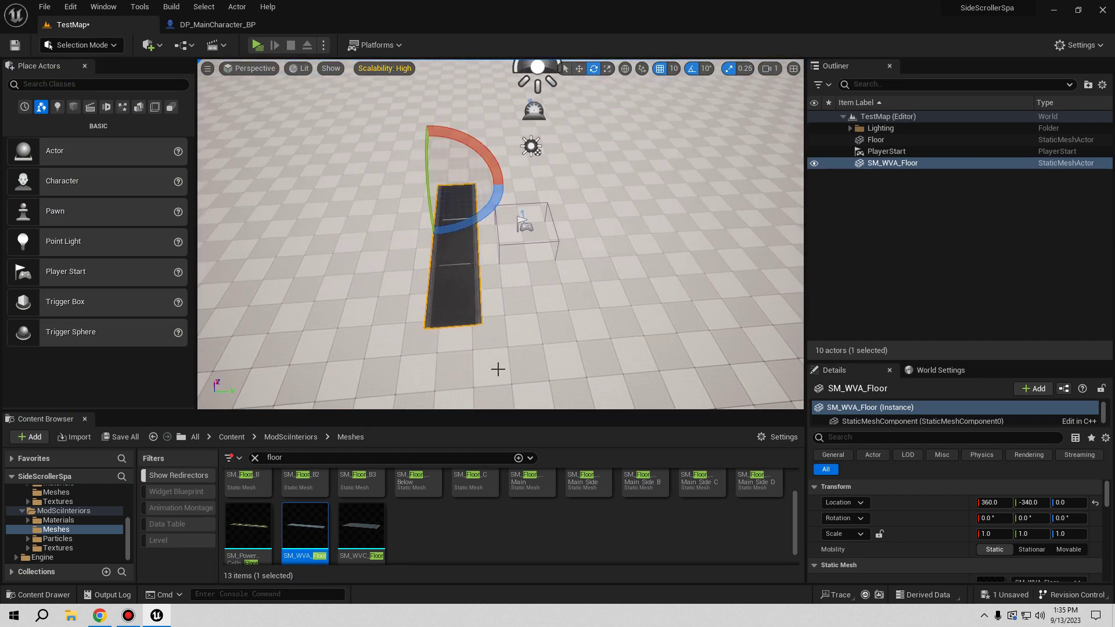
{"action": "key", "text": "Delete"}
Step: Place SM_WVC_Floor, rotate it 90° and move it beneath the Player Start
{"action": "left_click_drag", "start_coordinate": [355, 533], "coordinate": [479, 178]}
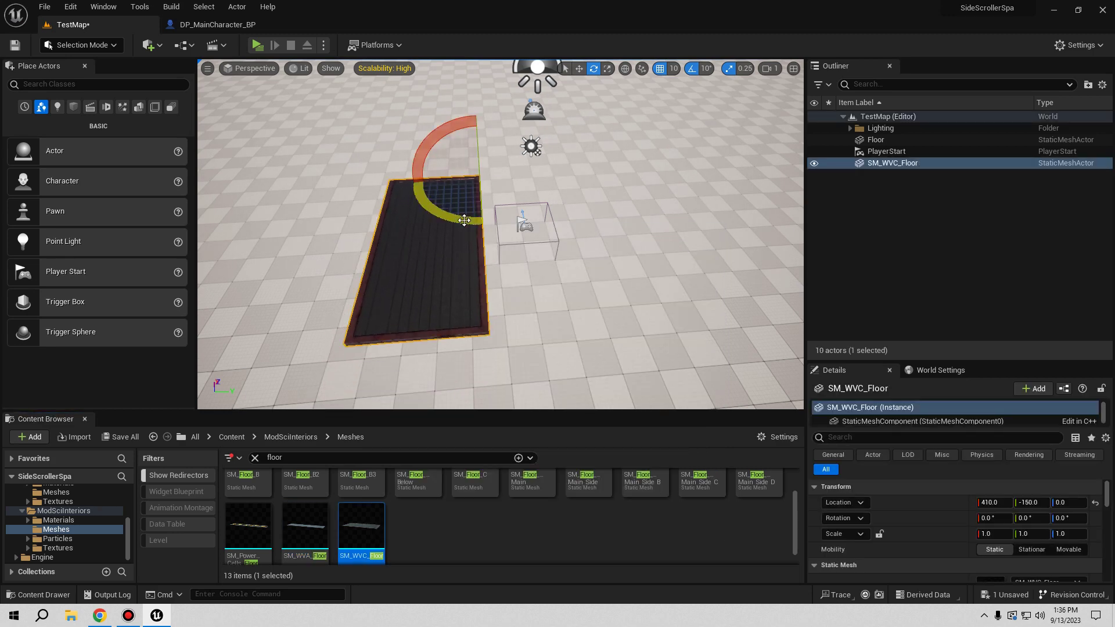
{"action": "left_click_drag", "start_coordinate": [464, 220], "coordinate": [531, 97]}
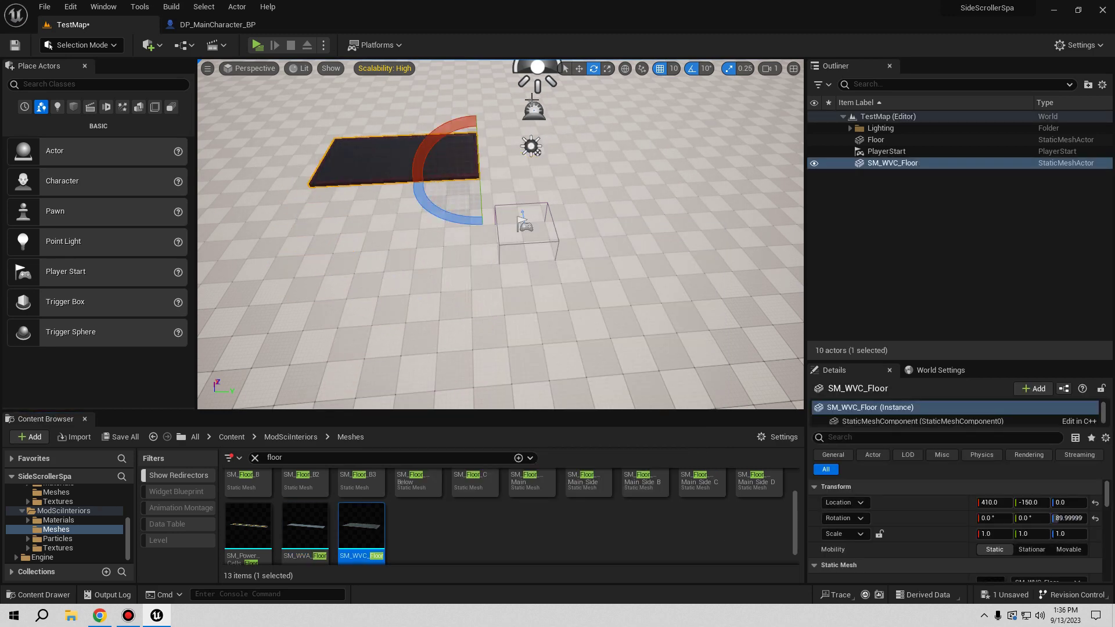
{"action": "left_click", "coordinate": [580, 68]}
{"action": "mouse_move", "coordinate": [477, 160]}
{"action": "left_mouse_down", "text": "alt"}
{"action": "mouse_move", "coordinate": [394, 236]}
{"action": "mouse_move", "coordinate": [644, 214]}
{"action": "left_mouse_up", "text": "alt"}
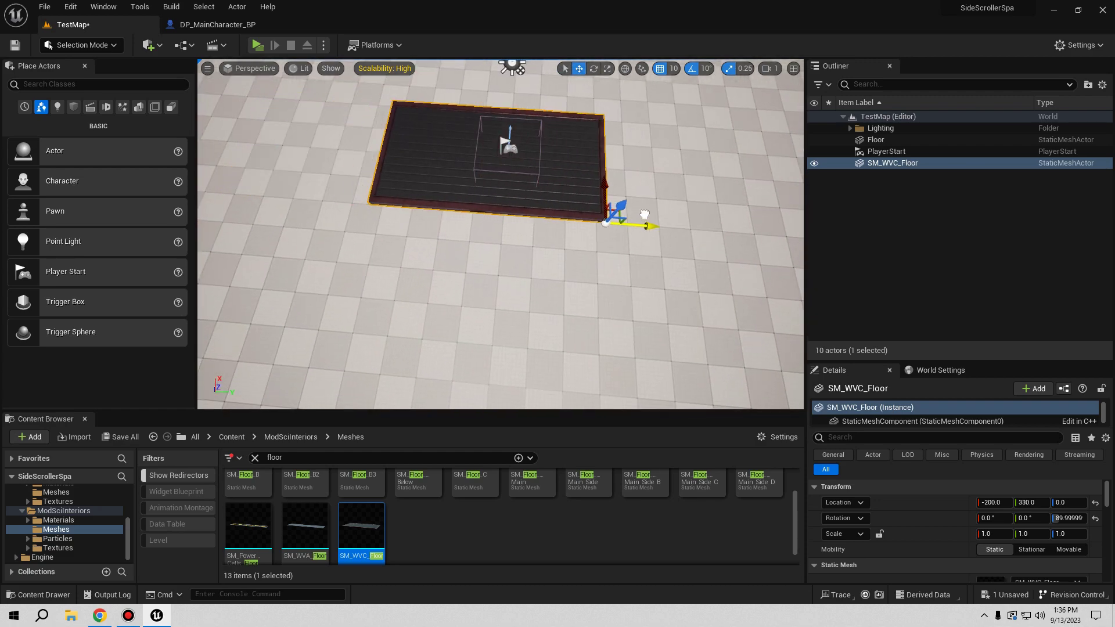
{"action": "mouse_move", "coordinate": [653, 214]}
{"action": "right_mouse_down"}
{"action": "mouse_move", "coordinate": [615, 226]}
{"action": "mouse_move", "coordinate": [636, 216]}
{"action": "right_mouse_up"}
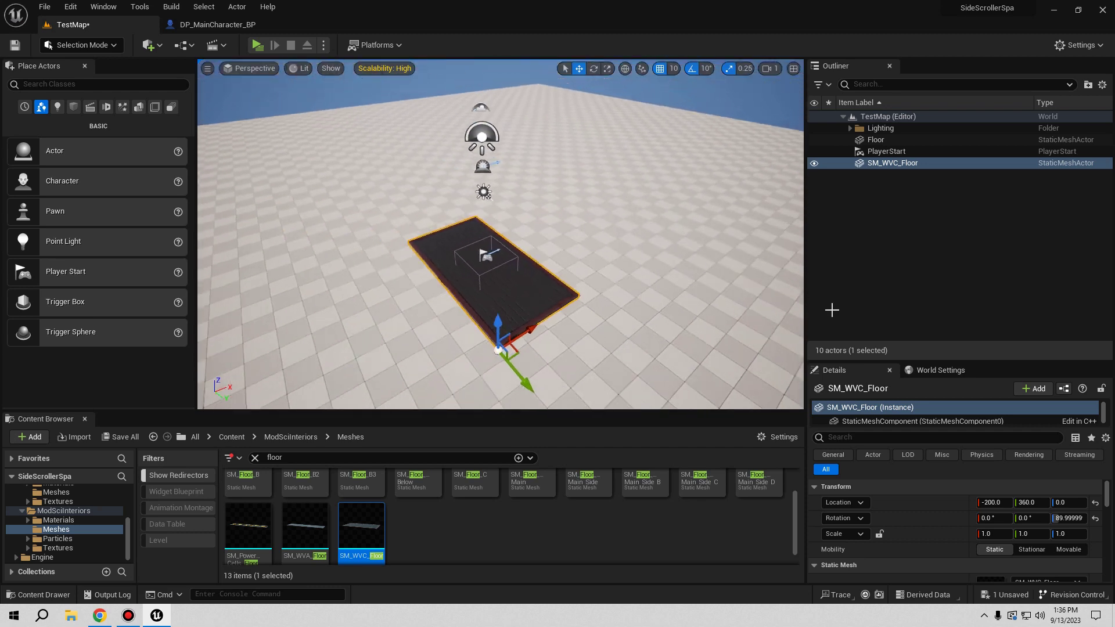
Step: Delete the large default Floor actor
{"action": "left_click", "coordinate": [636, 216]}
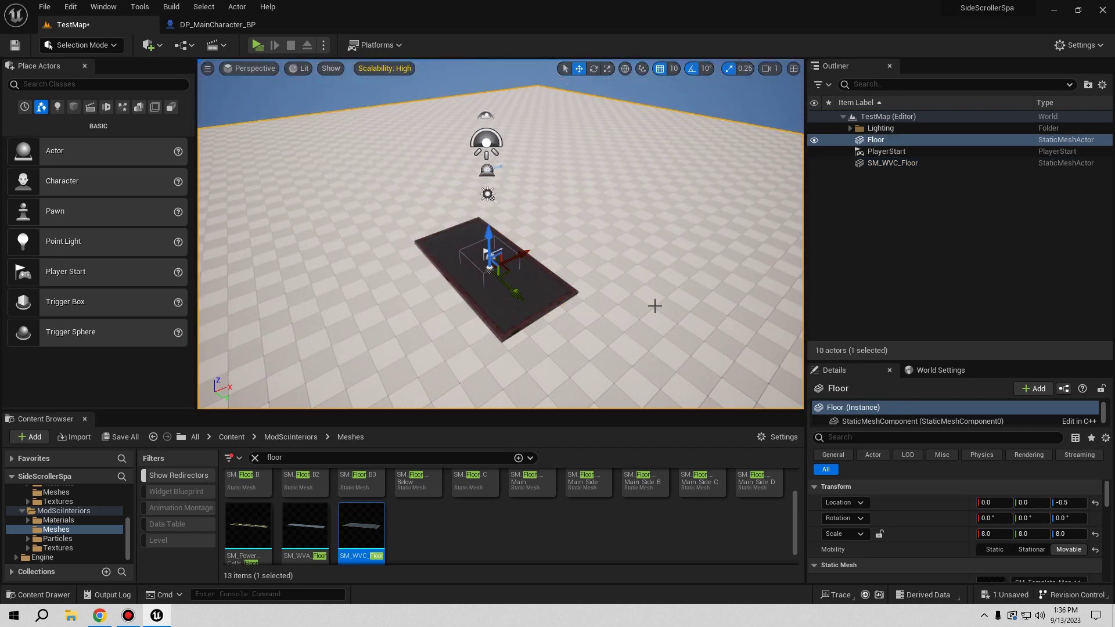
{"action": "key", "text": "Delete"}
{"action": "right_click_drag", "start_coordinate": [654, 306], "coordinate": [638, 302]}
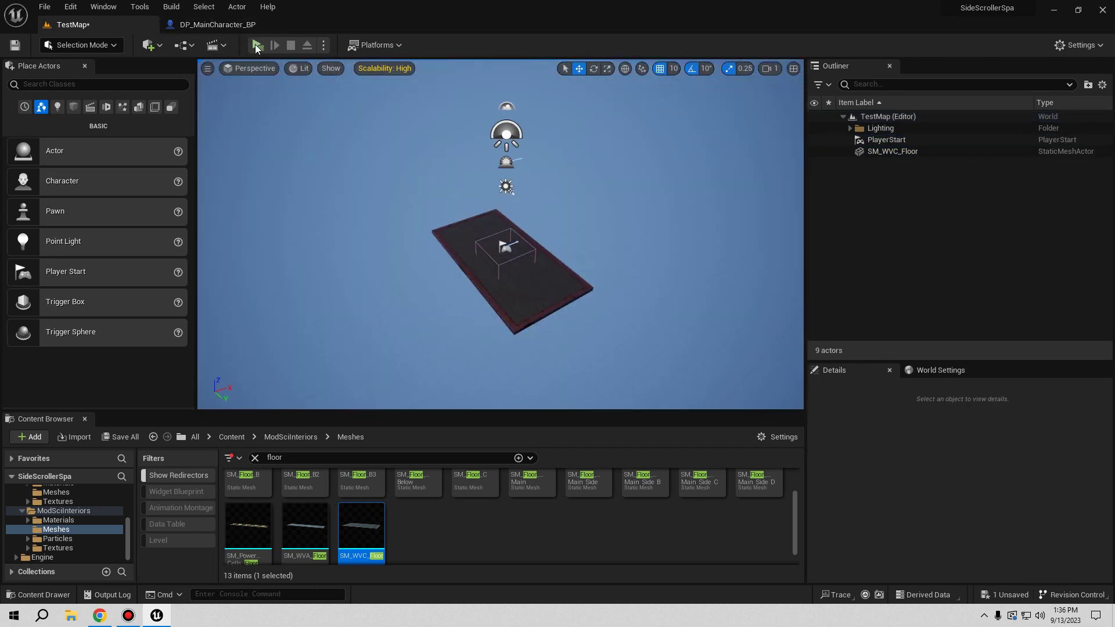
Step: Run a quick play-test and stop it
{"action": "left_click", "coordinate": [255, 44]}
{"action": "key", "text": "Escape"}
{"action": "right_click_drag", "start_coordinate": [593, 304], "coordinate": [946, 191]}
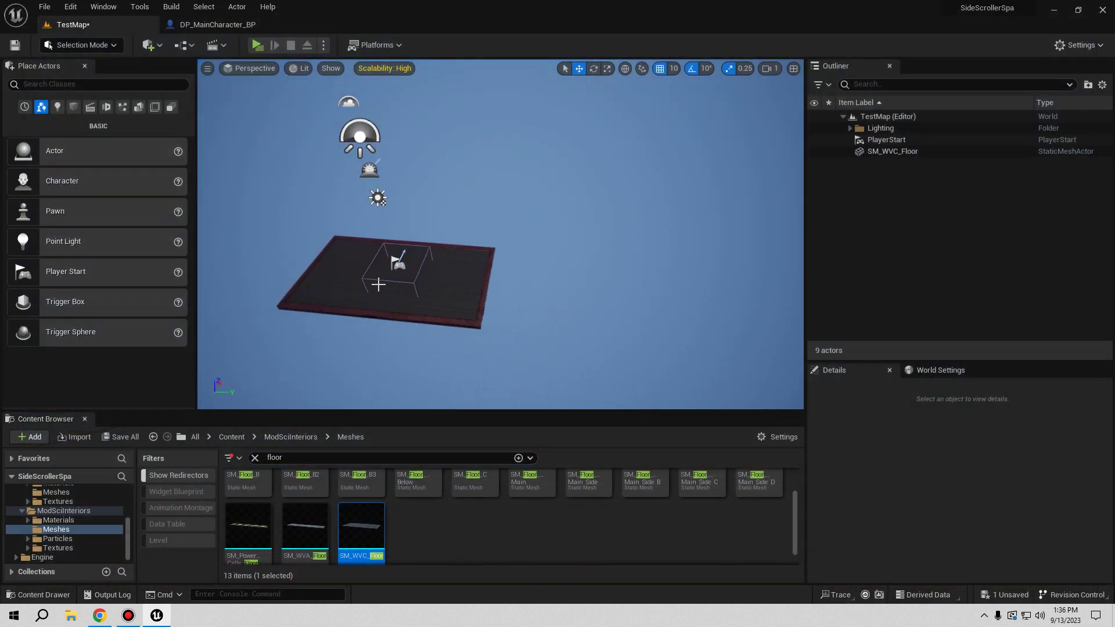
Step: Create an Outliner folder 'Nivel' and move PlayerStart and SM_WVC_Floor into it
{"action": "right_click", "coordinate": [852, 210]}
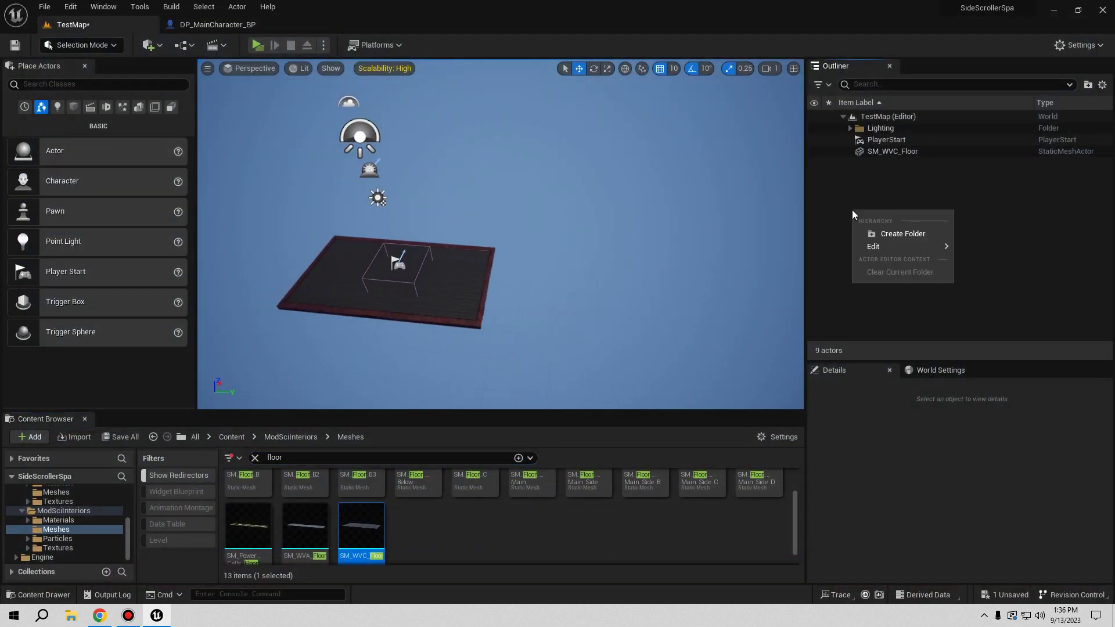
{"action": "left_click", "coordinate": [899, 233]}
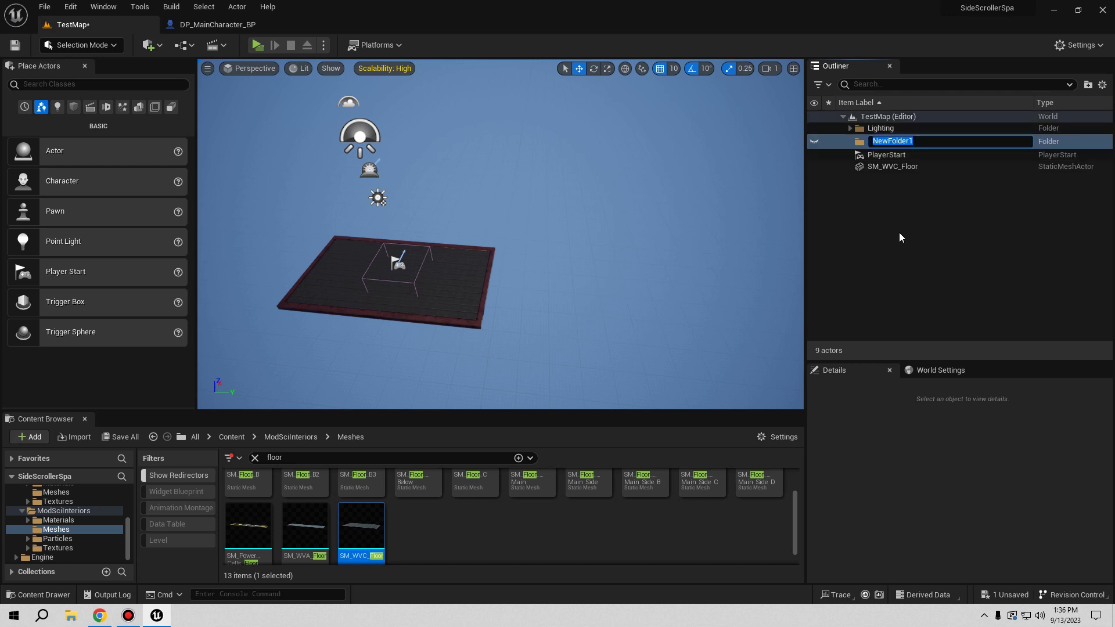
{"action": "type", "text": "Nivel"}
{"action": "left_click", "coordinate": [898, 215]}
{"action": "left_click", "coordinate": [887, 165]}
{"action": "left_click", "coordinate": [887, 152], "text": "ctrl"}
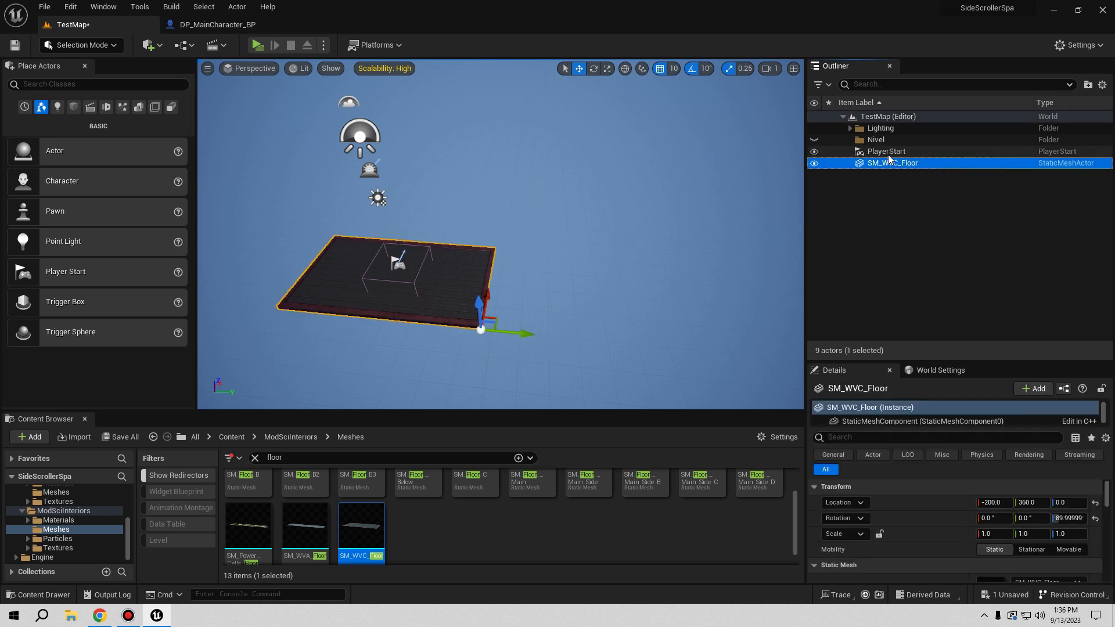
{"action": "left_click_drag", "start_coordinate": [881, 139], "coordinate": [881, 140]}
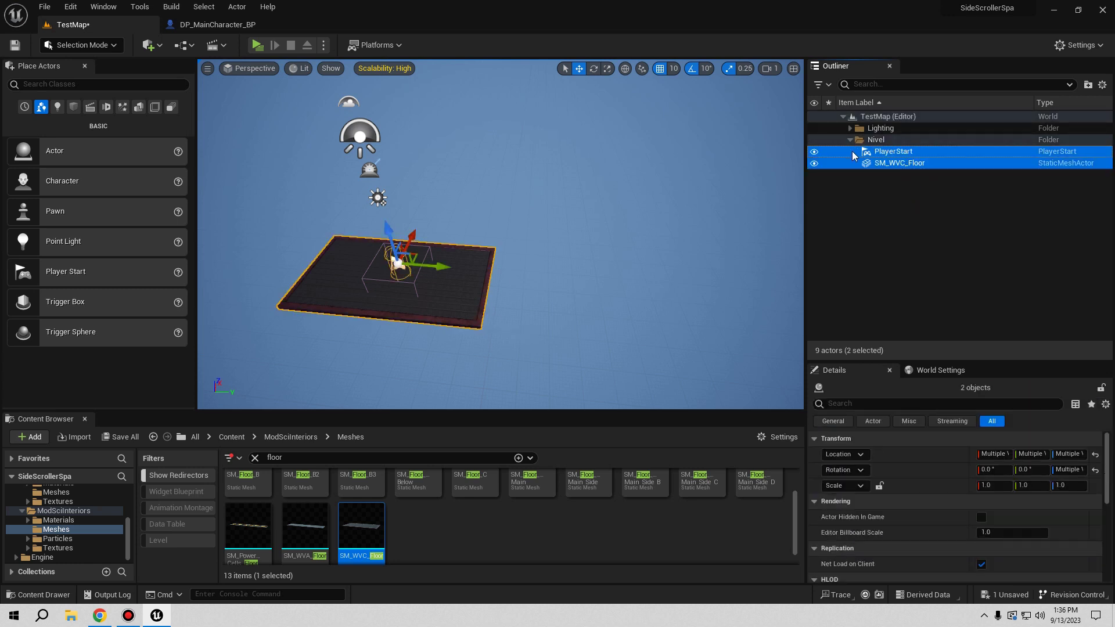
{"action": "left_click_drag", "start_coordinate": [504, 213], "coordinate": [424, 257]}
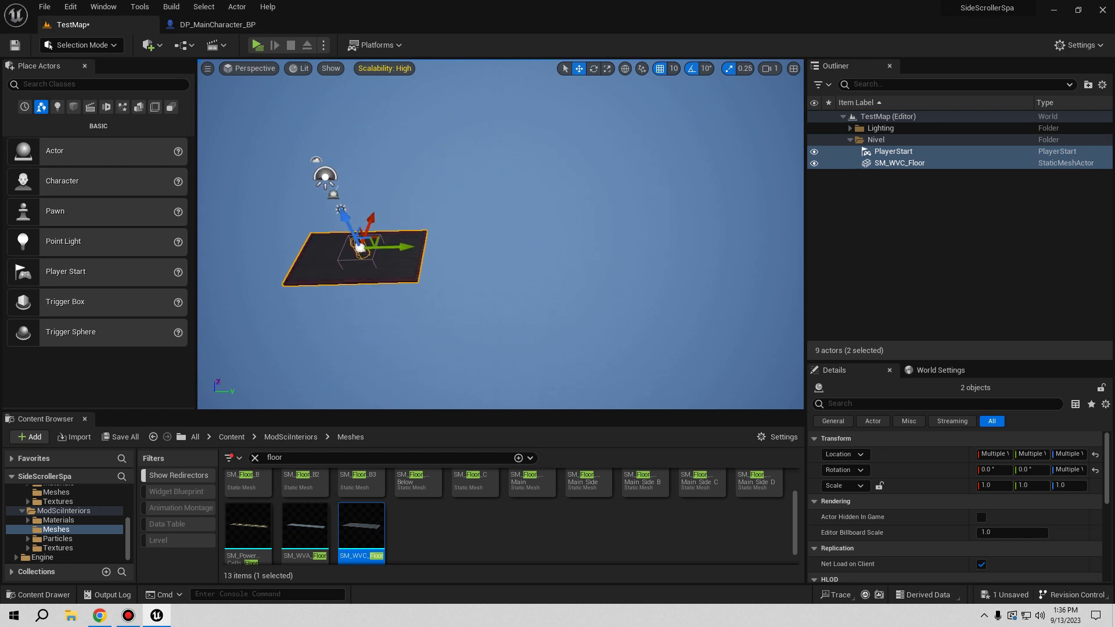
{"action": "left_click", "coordinate": [421, 262]}
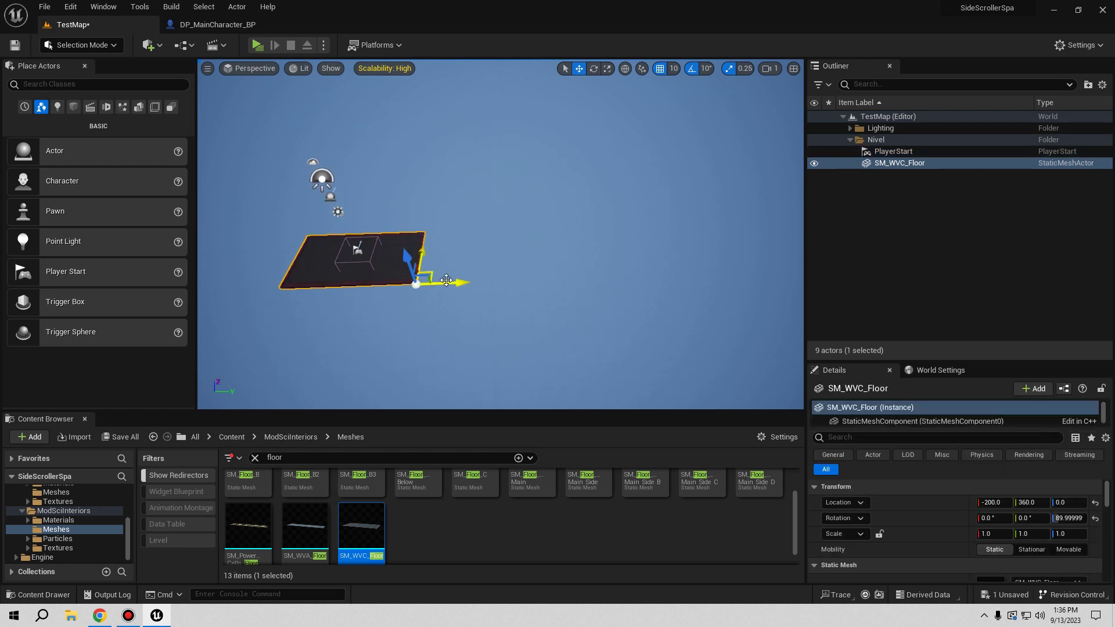
Step: Undo a misplaced floor copy and set grid snapping to 50
{"action": "left_click_drag", "start_coordinate": [444, 280], "coordinate": [569, 283], "text": "alt"}
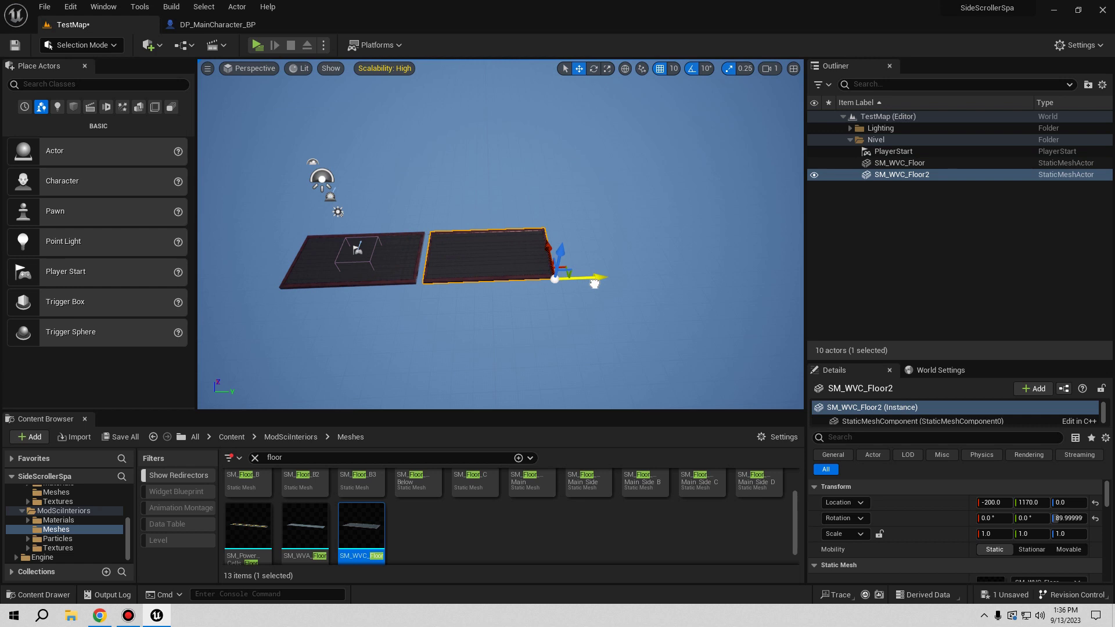
{"action": "key", "text": "ctrl+z"}
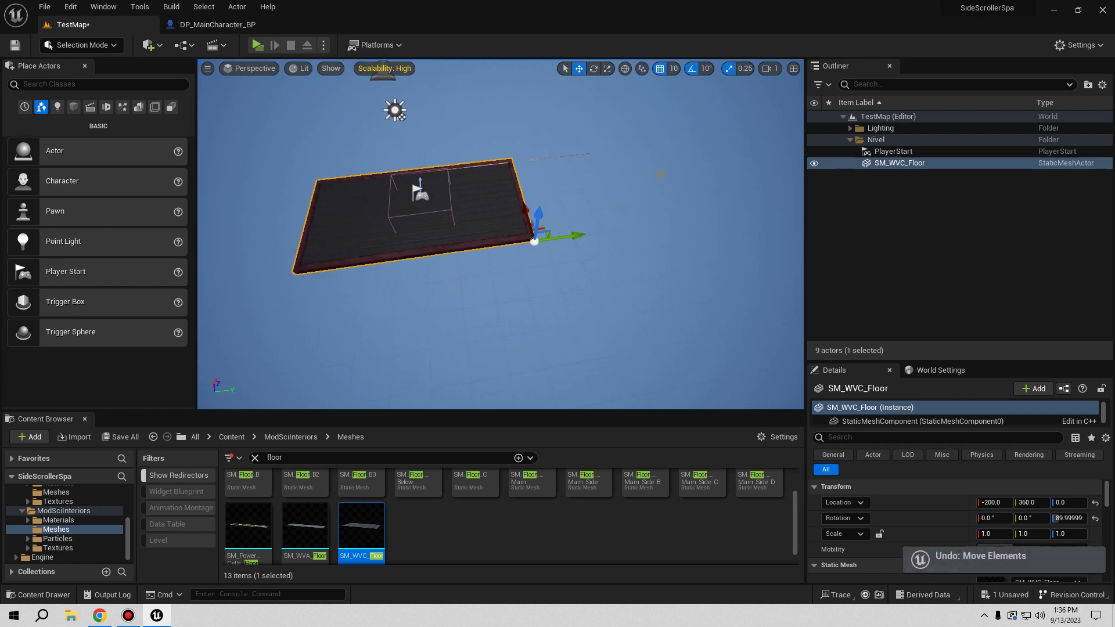
{"action": "left_click", "coordinate": [674, 70]}
{"action": "left_click", "coordinate": [697, 137]}
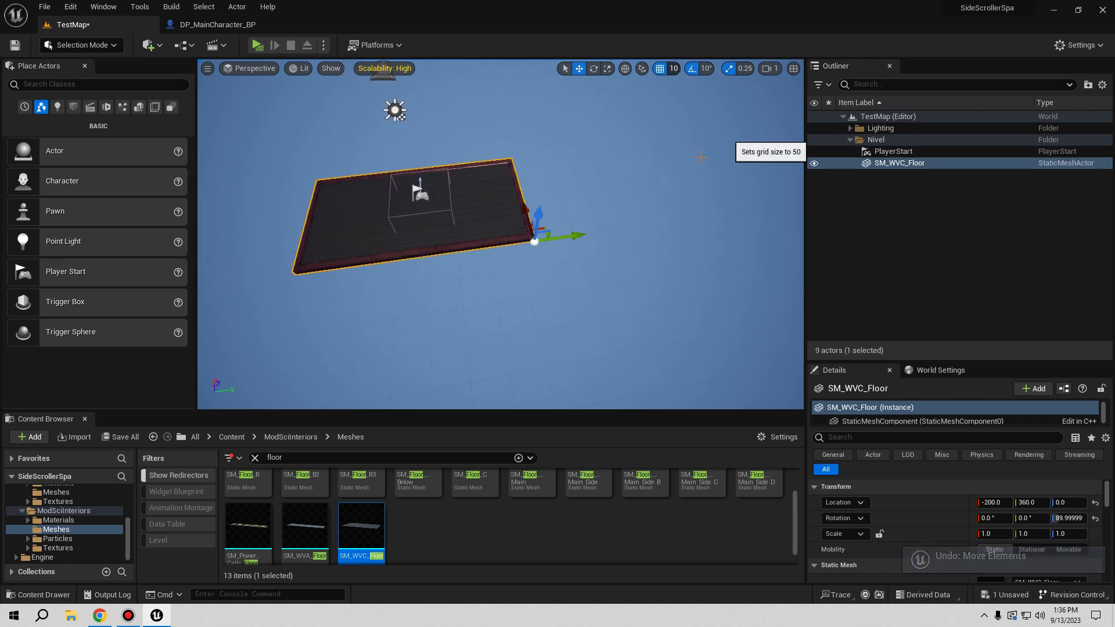
Step: Alt-drag a copy of the floor panel along Y to sit end to end with the first
{"action": "left_click_drag", "start_coordinate": [568, 241], "coordinate": [737, 212], "text": "alt"}
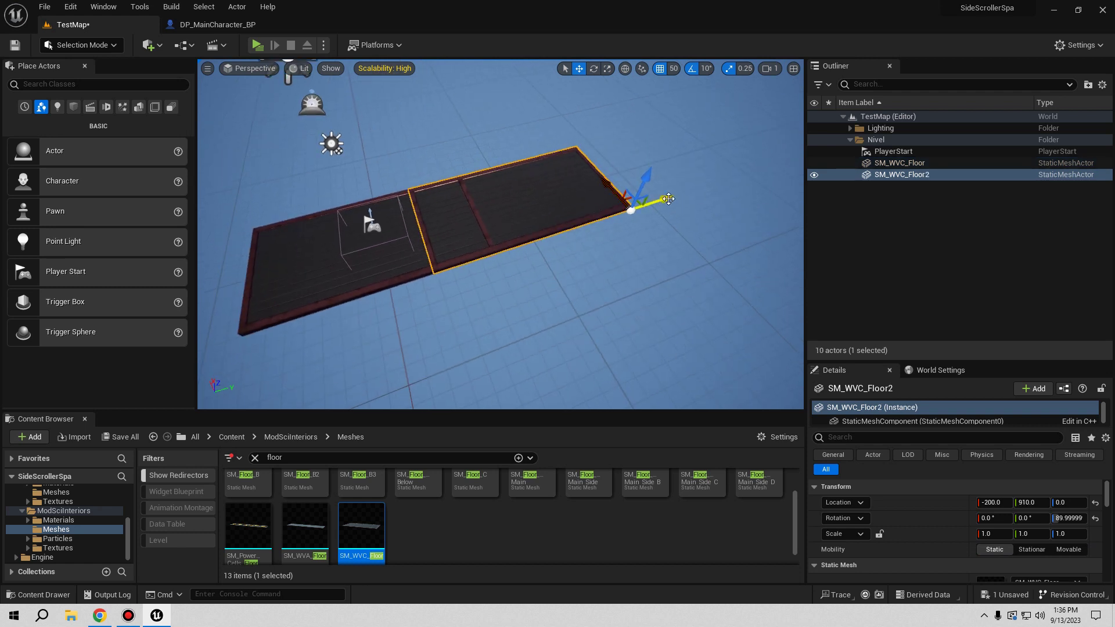
{"action": "left_click_drag", "start_coordinate": [670, 200], "coordinate": [714, 185]}
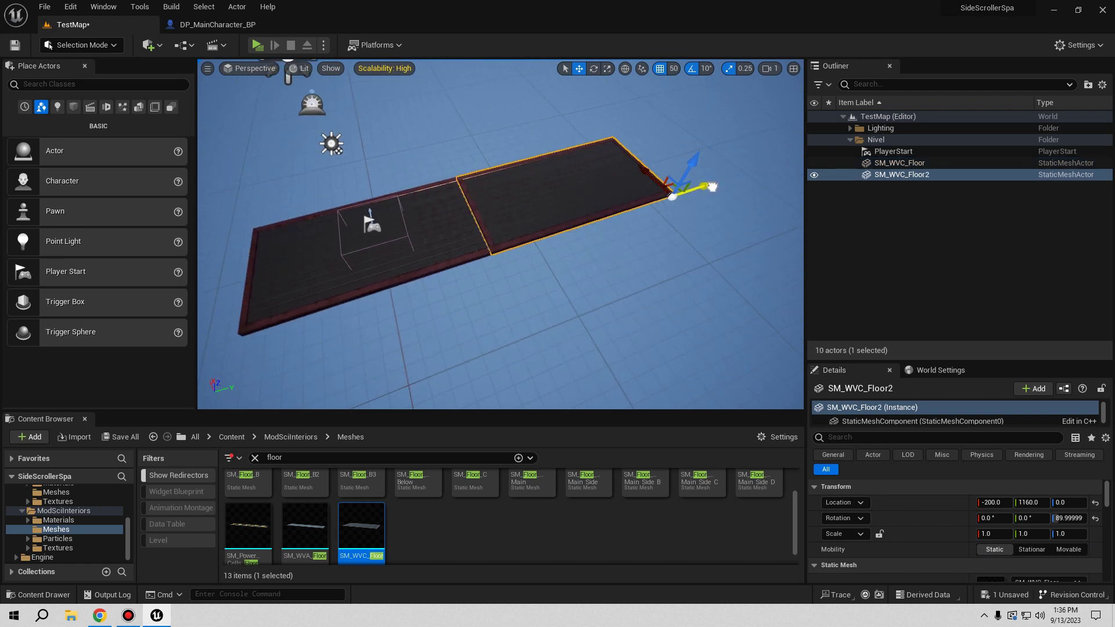
{"action": "scroll", "coordinate": [501, 234], "scroll_direction": "up", "scroll_amount": 4}
{"action": "scroll", "coordinate": [500, 234], "scroll_direction": "up", "scroll_amount": 3}
{"action": "scroll", "coordinate": [501, 234], "scroll_direction": "up", "scroll_amount": 2}
{"action": "key", "text": "f"}
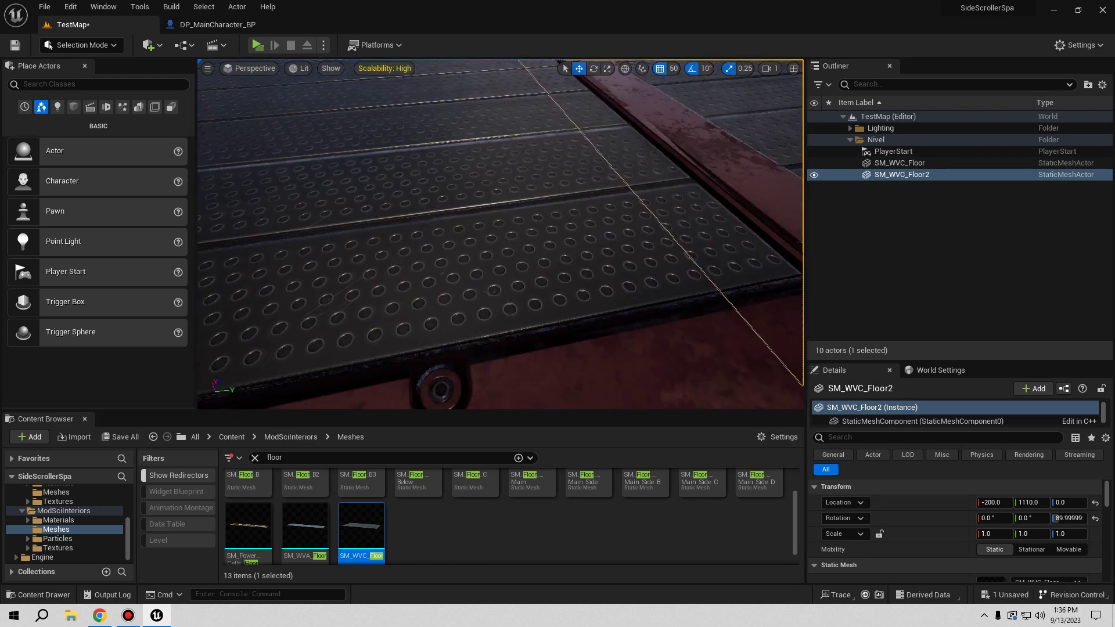
Step: Set grid snapping back to 10 and add the first floor panel to the selection
{"action": "left_click", "coordinate": [673, 69]}
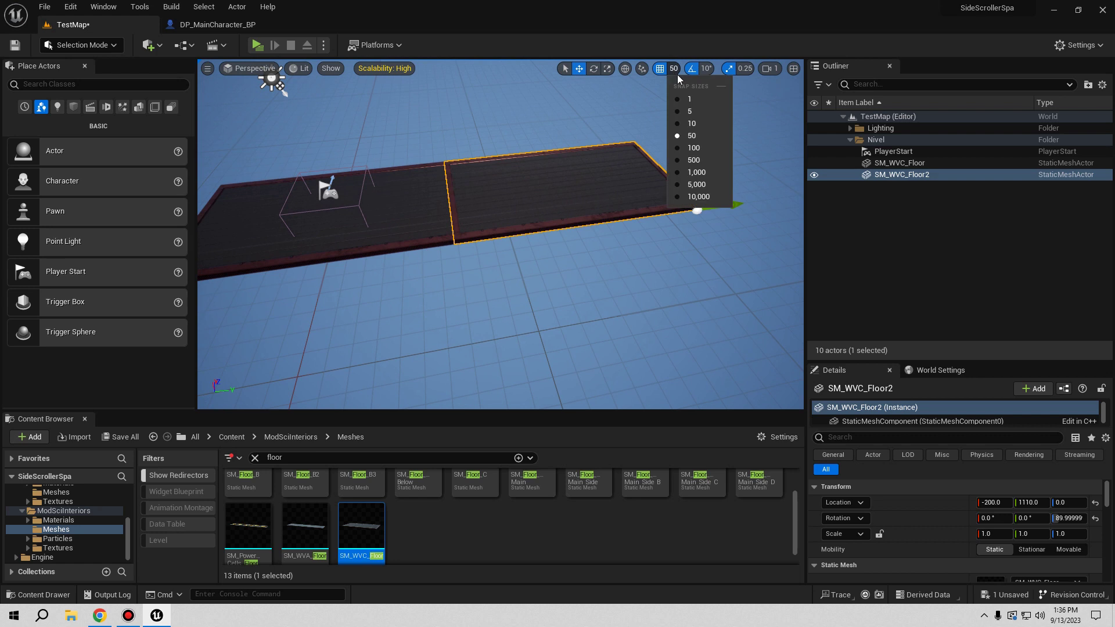
{"action": "left_click", "coordinate": [691, 123]}
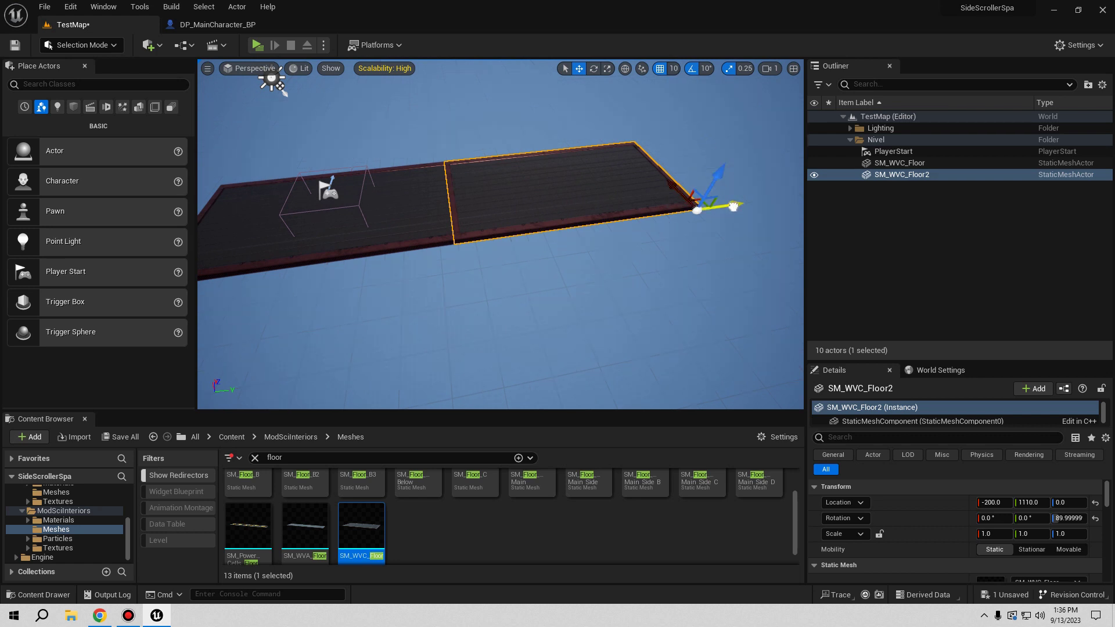
{"action": "scroll", "coordinate": [500, 232], "scroll_direction": "up", "scroll_amount": 5}
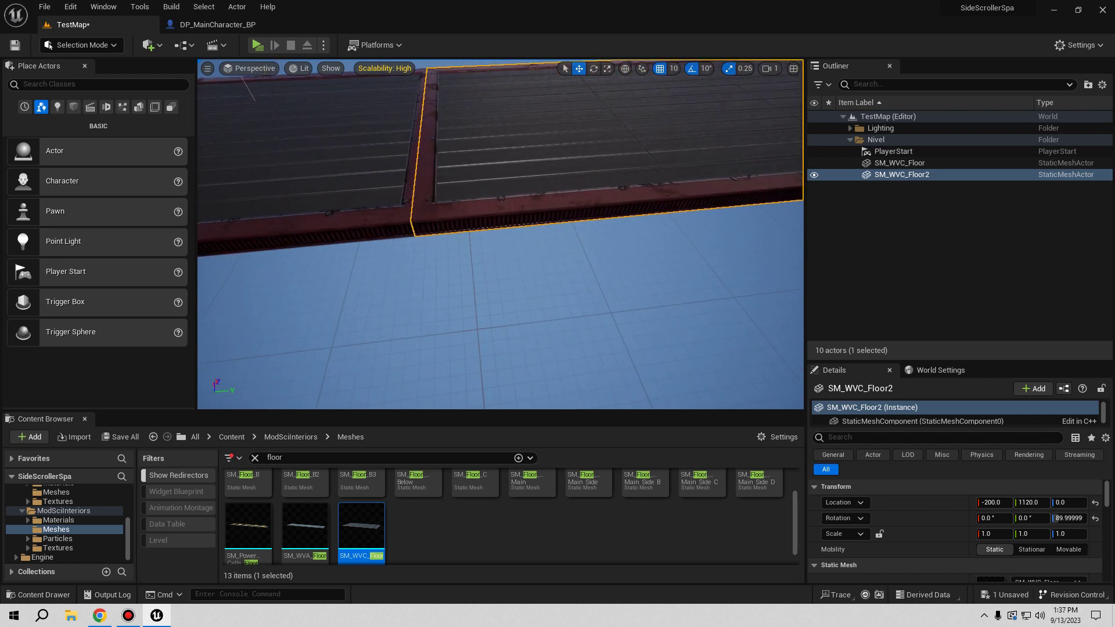
{"action": "key", "text": "f"}
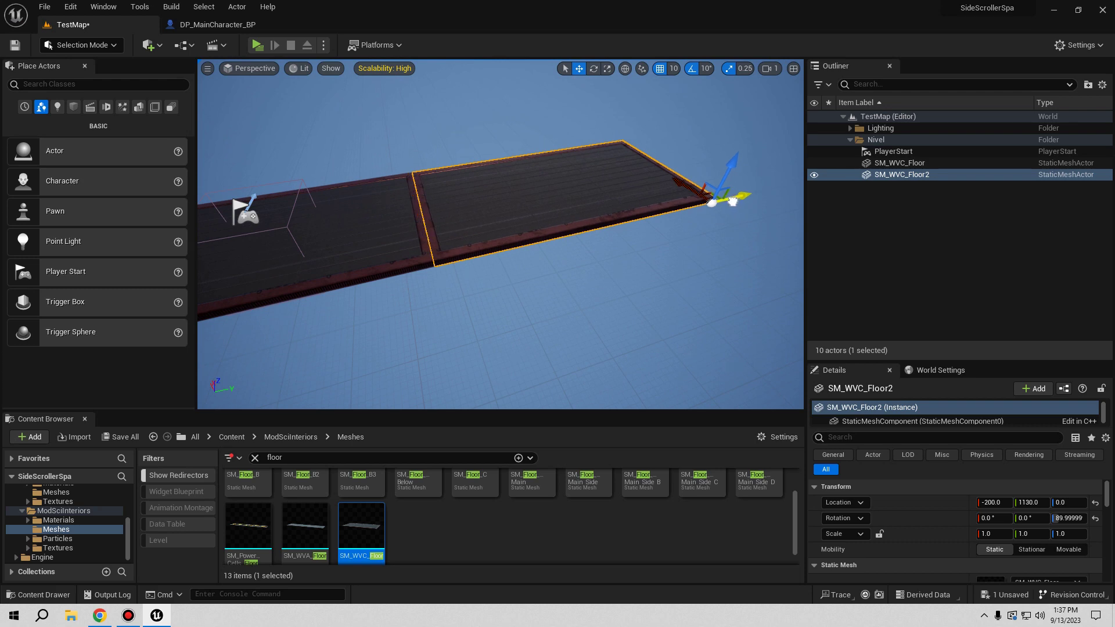
{"action": "scroll", "coordinate": [499, 233], "scroll_direction": "up", "scroll_amount": 2}
{"action": "scroll", "coordinate": [500, 232], "scroll_direction": "up", "scroll_amount": 3}
{"action": "scroll", "coordinate": [499, 232], "scroll_direction": "up", "scroll_amount": 2}
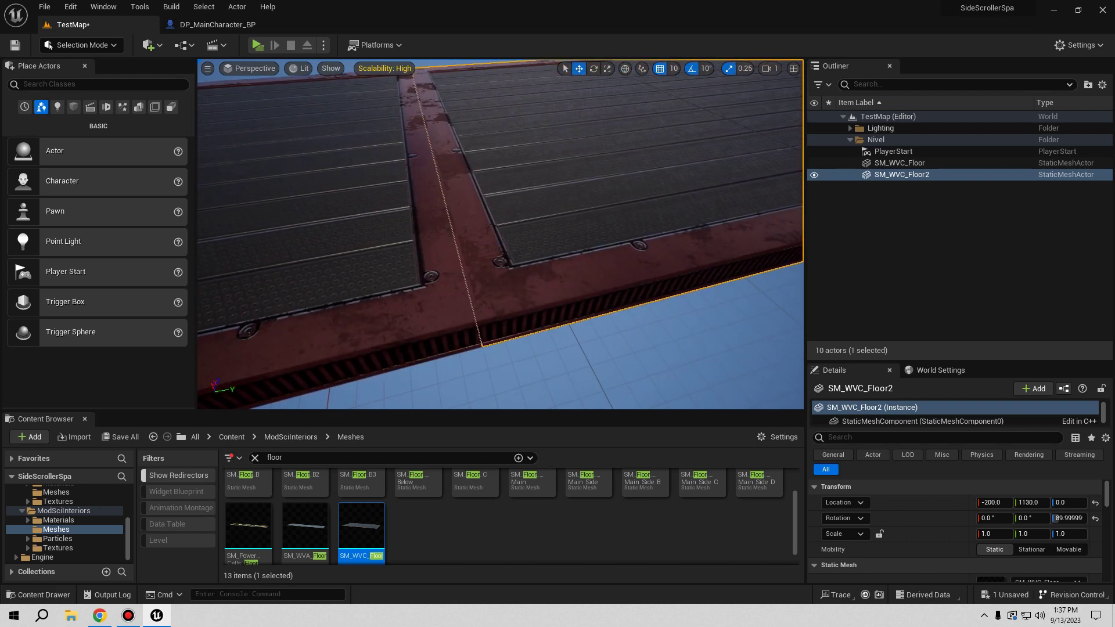
{"action": "scroll", "coordinate": [518, 218], "scroll_direction": "down", "scroll_amount": 5}
{"action": "scroll", "coordinate": [519, 218], "scroll_direction": "down", "scroll_amount": 2}
{"action": "scroll", "coordinate": [518, 218], "scroll_direction": "down", "scroll_amount": 1}
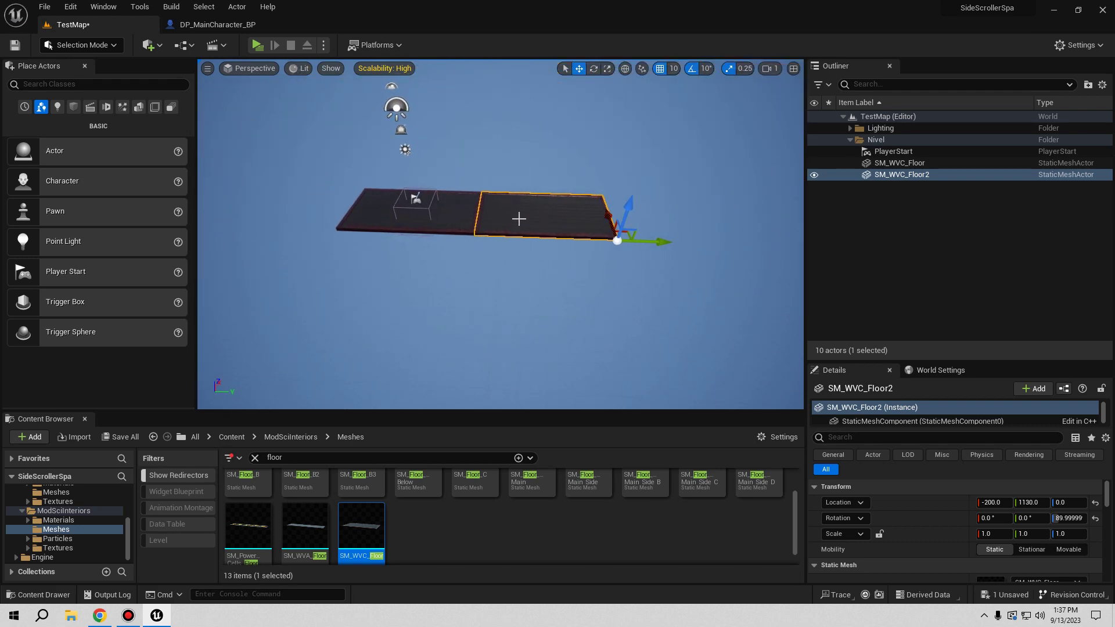
{"action": "left_click", "coordinate": [455, 237], "text": "ctrl"}
Step: Alt-drag both floor panels along Y to the end of the row, making four in a line
{"action": "left_click_drag", "start_coordinate": [511, 237], "coordinate": [714, 239], "text": "alt"}
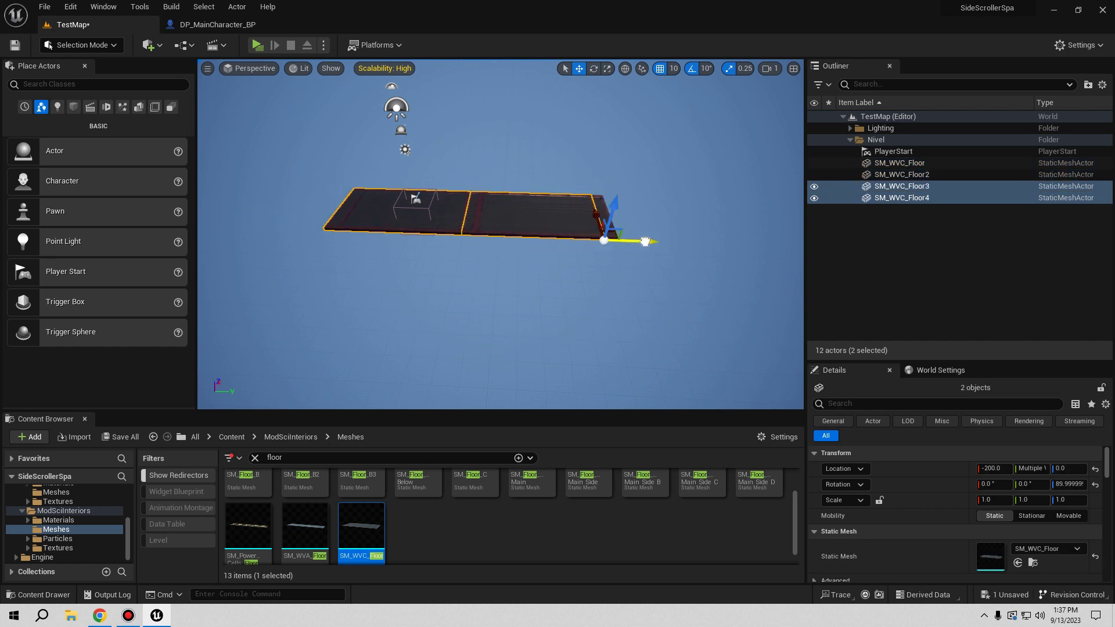
{"action": "right_click_drag", "start_coordinate": [714, 238], "coordinate": [612, 253]}
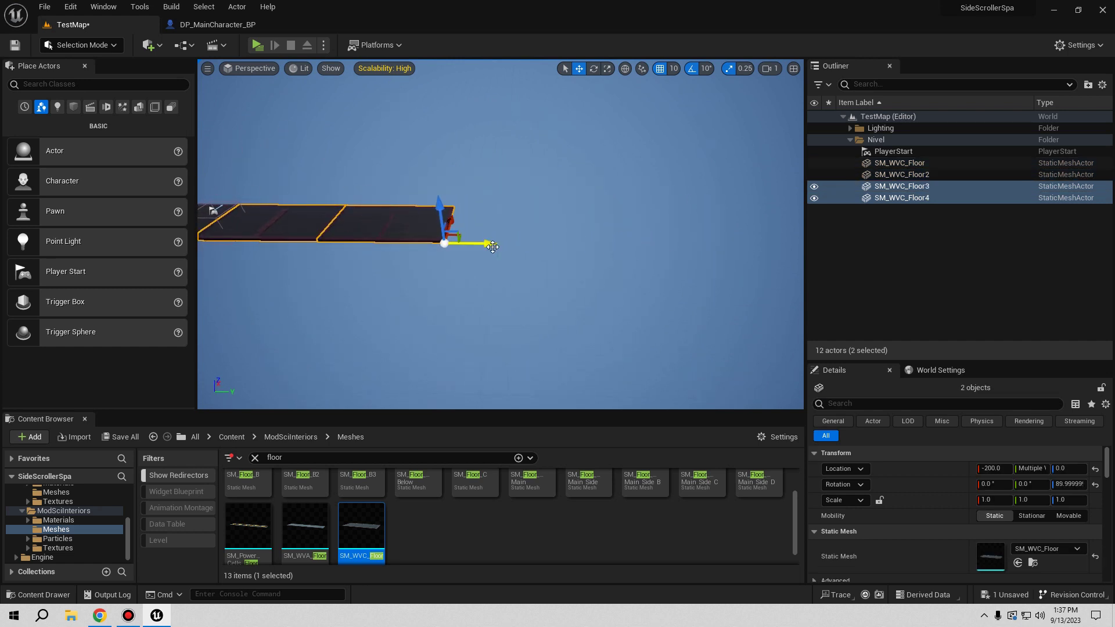
{"action": "left_click_drag", "start_coordinate": [494, 247], "coordinate": [701, 246]}
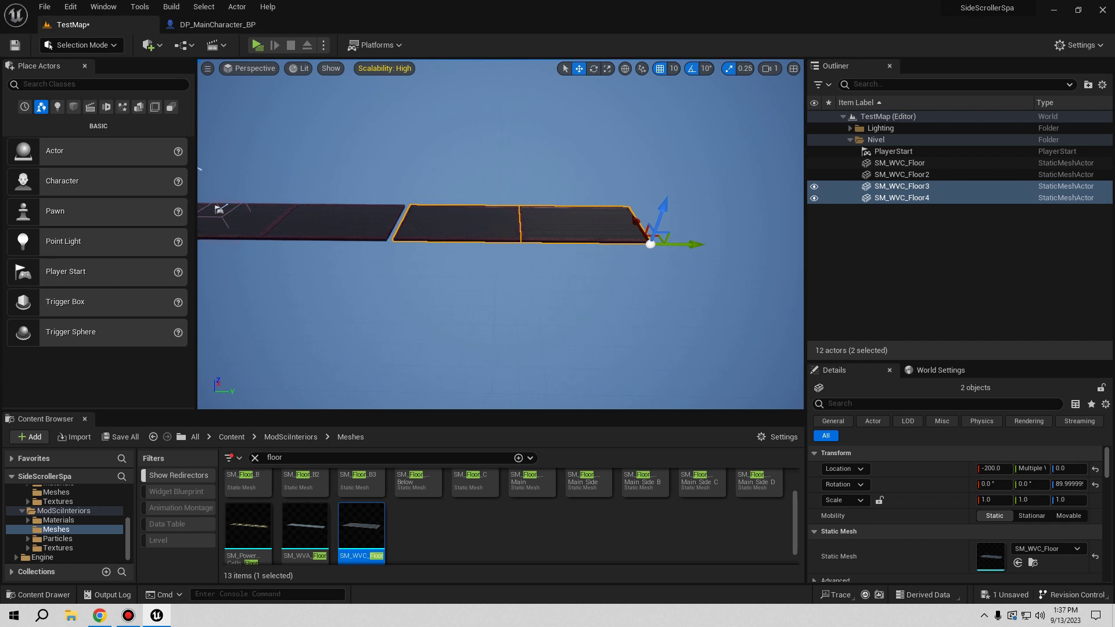
{"action": "right_click_drag", "start_coordinate": [702, 248], "coordinate": [690, 209]}
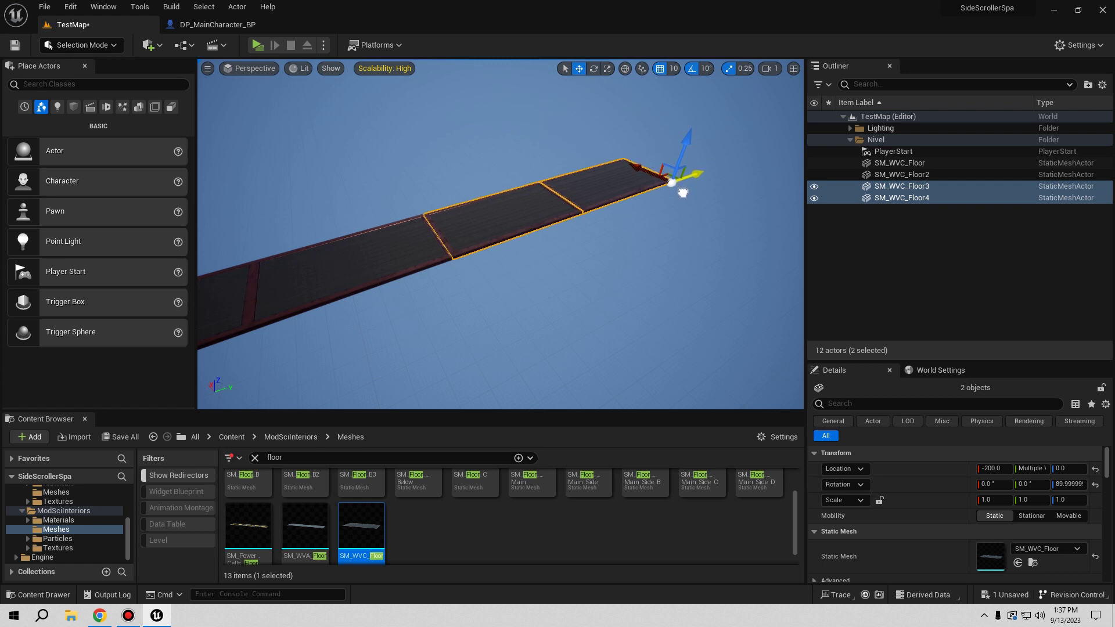
{"action": "mouse_move", "coordinate": [682, 193]}
{"action": "right_mouse_down"}
{"action": "mouse_move", "coordinate": [639, 209]}
{"action": "mouse_move", "coordinate": [641, 220]}
{"action": "right_mouse_up"}
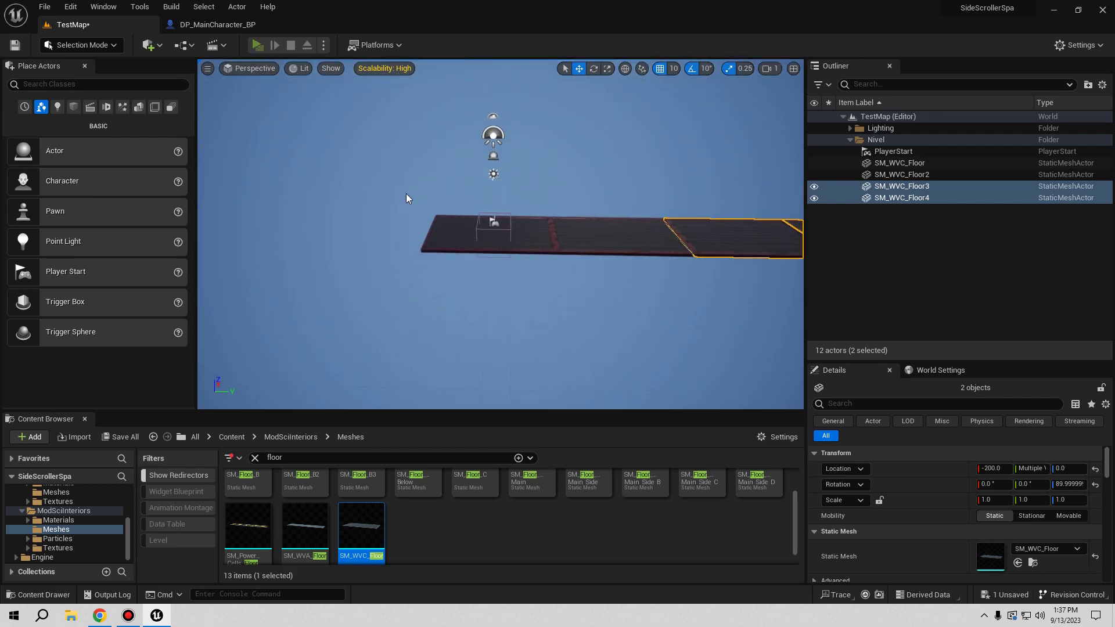
Step: Run the character with A and D, stop the preview, and clear the 'floor' asset search
{"action": "key", "text": "a"}
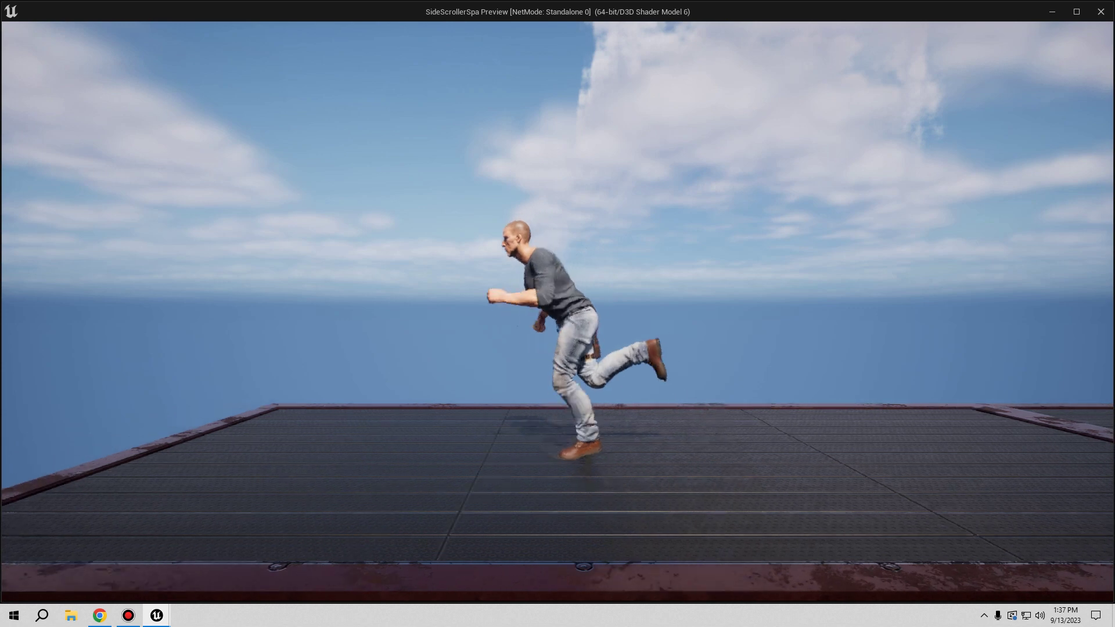
{"action": "key", "text": "d"}
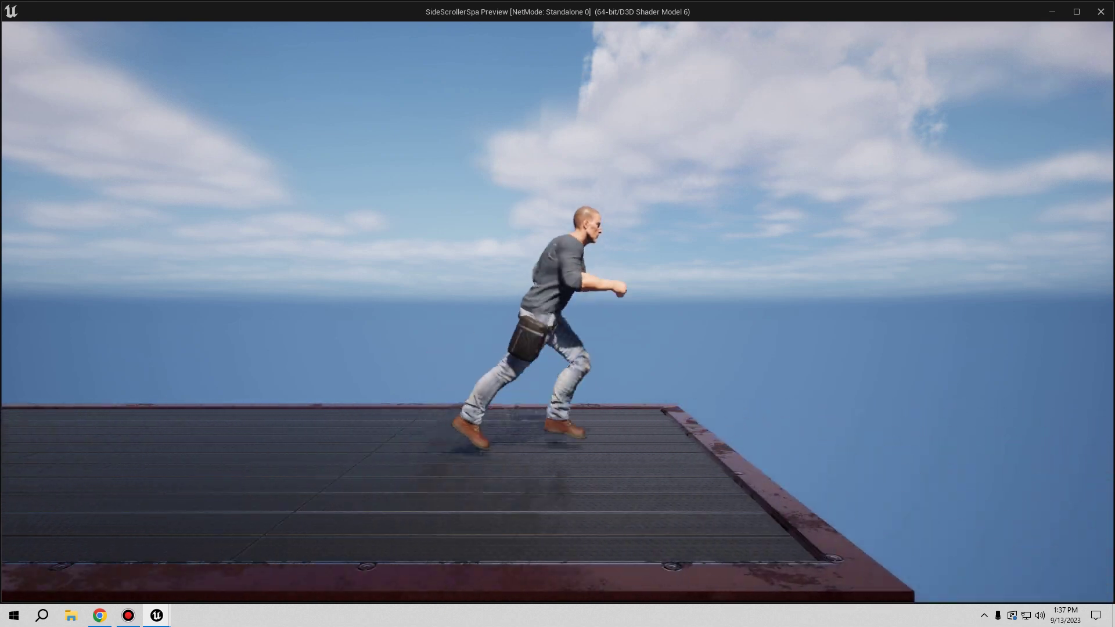
{"action": "key", "text": "Escape"}
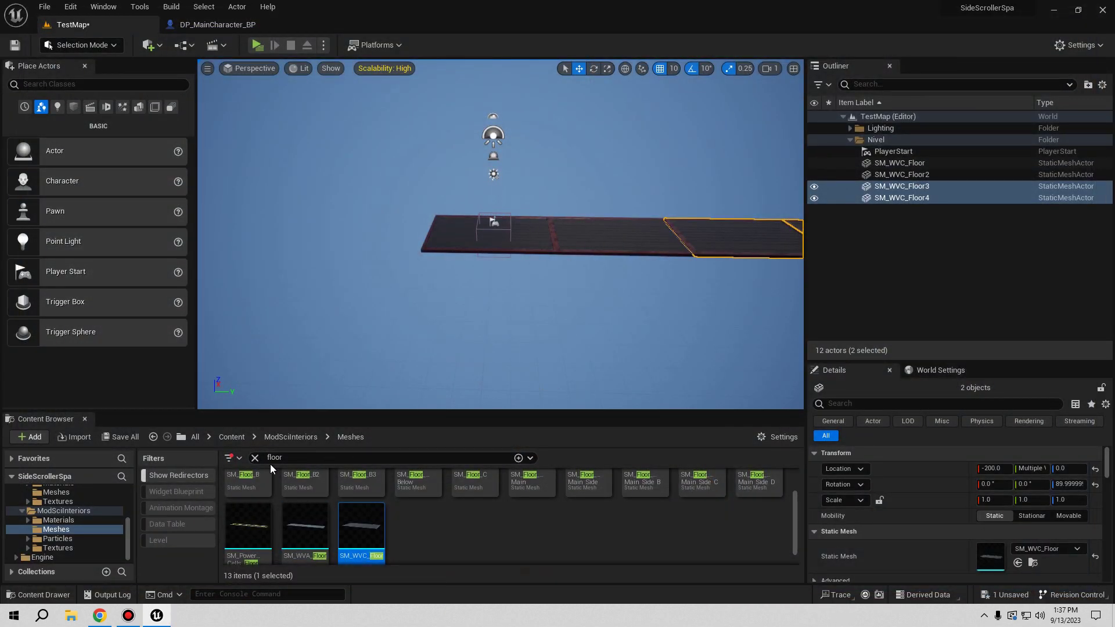
{"action": "left_click", "coordinate": [302, 463]}
{"action": "key", "text": "Escape"}
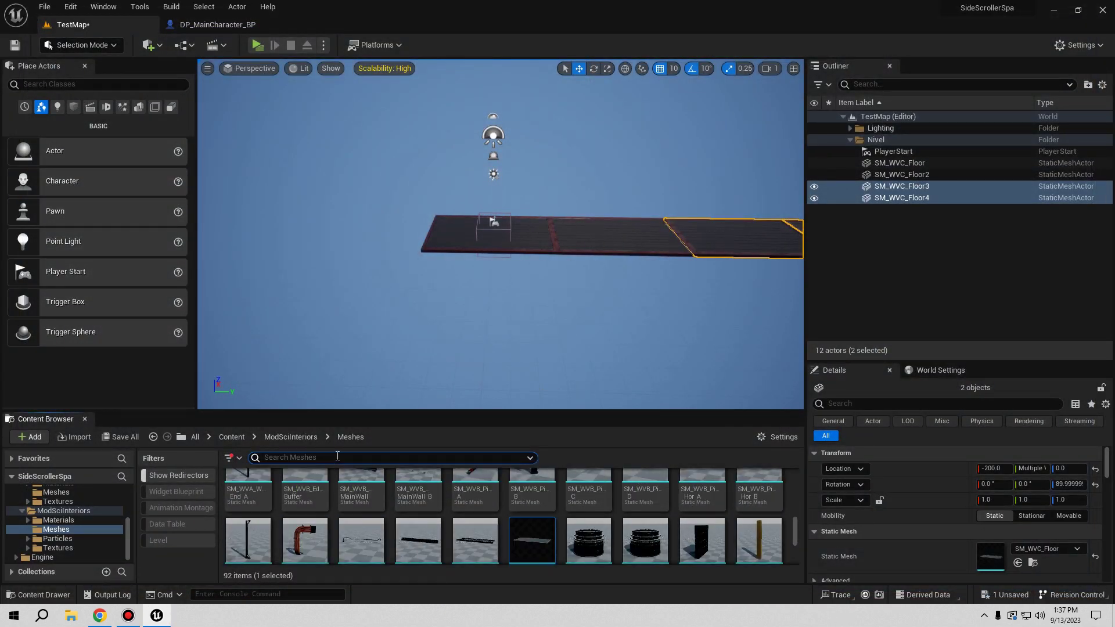
Step: Filter the Content Browser to 'wall' meshes and inspect SM_WVC_Wall_A in its preview
{"action": "type", "text": "wall"}
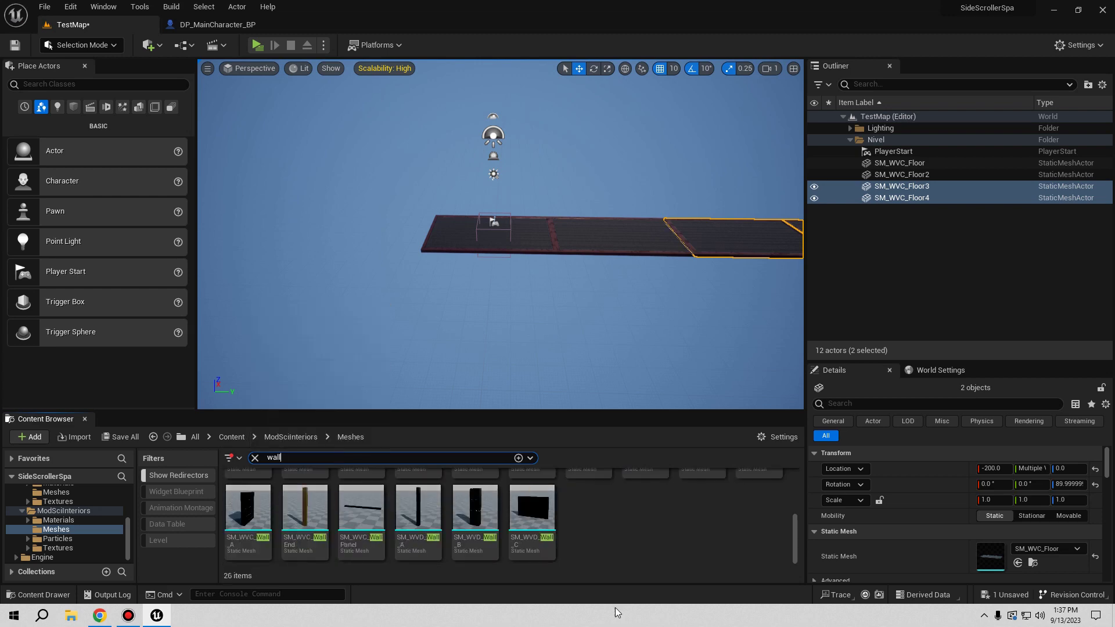
{"action": "scroll", "coordinate": [638, 522], "scroll_direction": "up", "scroll_amount": 2}
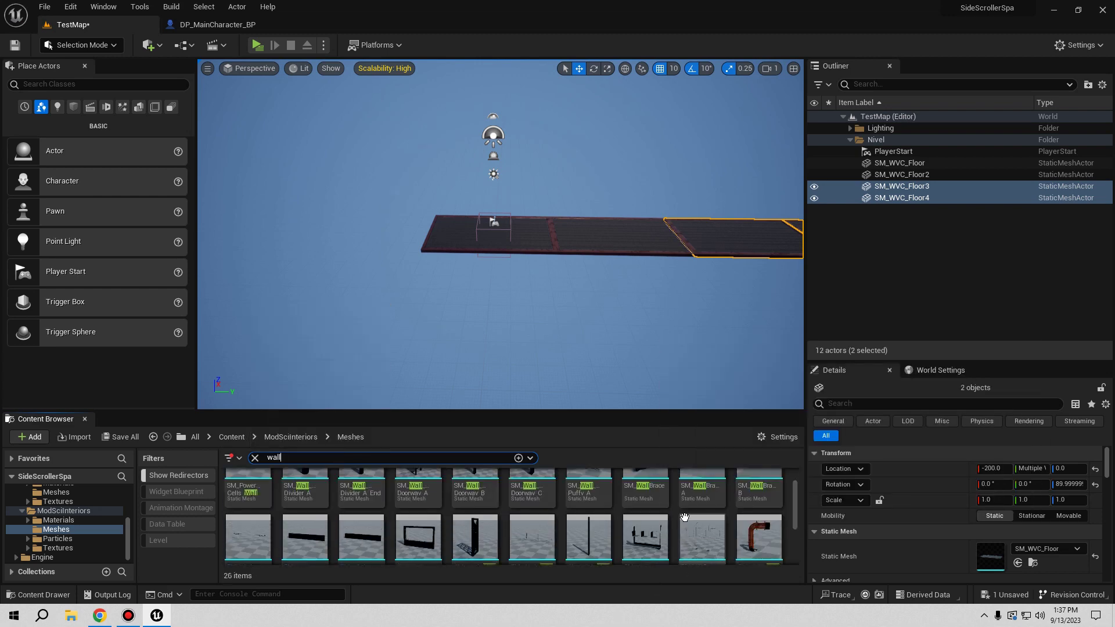
{"action": "scroll", "coordinate": [641, 519], "scroll_direction": "up", "scroll_amount": 1}
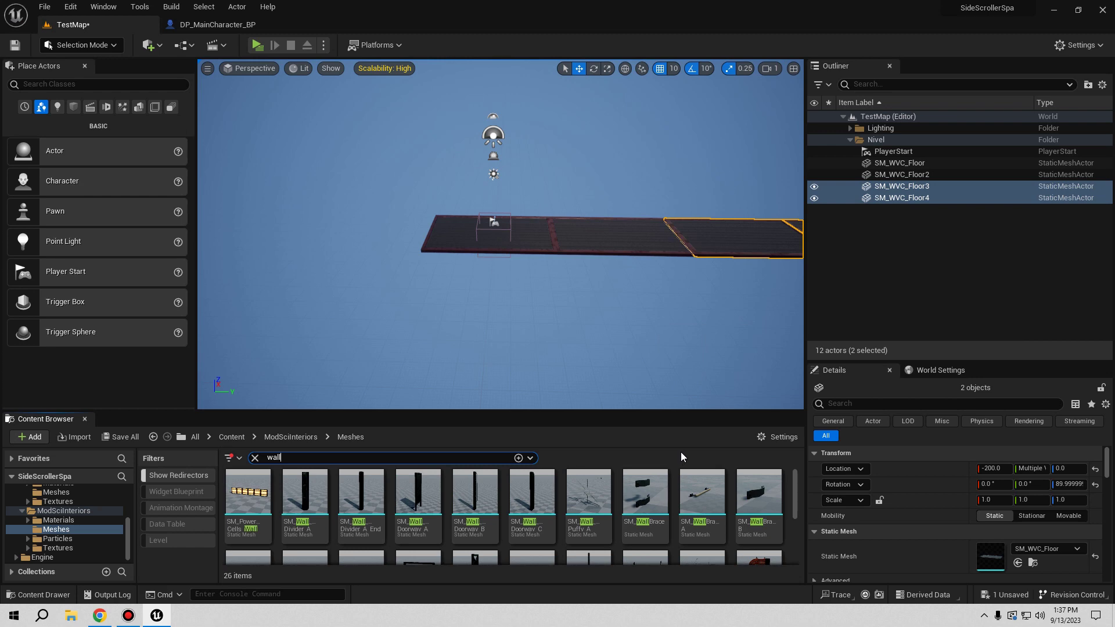
{"action": "scroll", "coordinate": [695, 503], "scroll_direction": "down", "scroll_amount": 3}
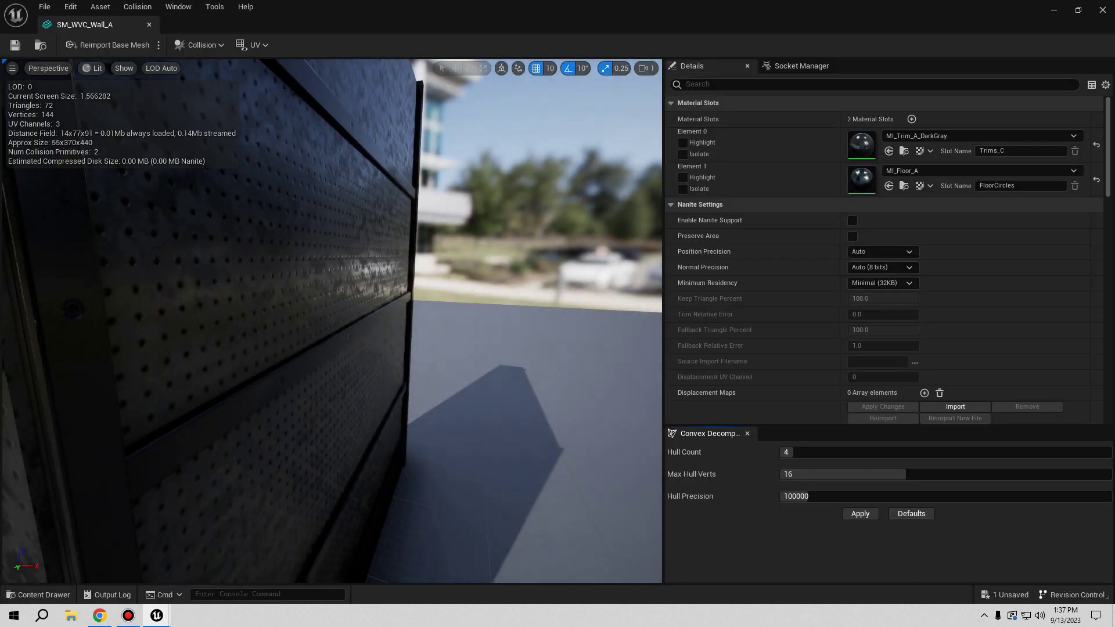
{"action": "left_click_drag", "start_coordinate": [528, 328], "coordinate": [502, 334]}
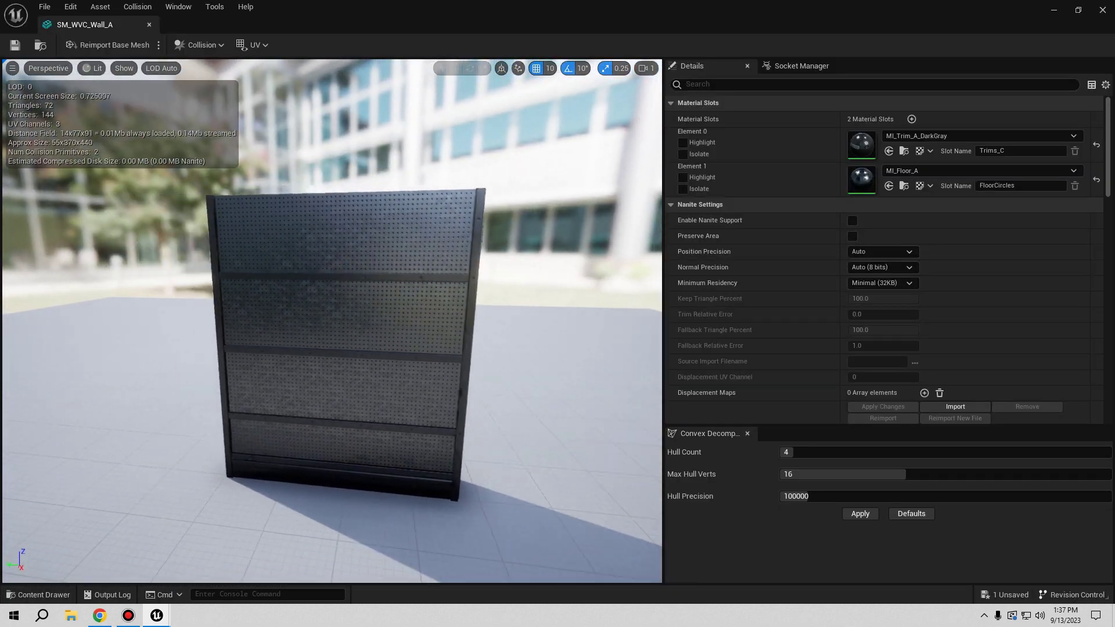
{"action": "left_click", "coordinate": [149, 24]}
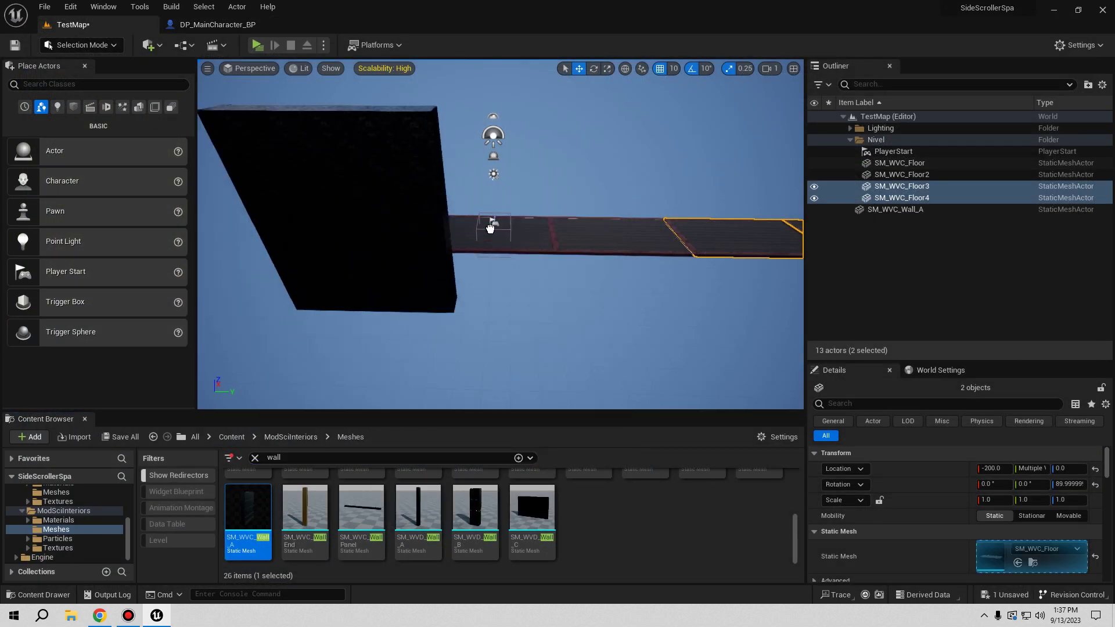
Step: Place SM_WVC_Wall_A in the level and turn it 180°
{"action": "left_click_drag", "start_coordinate": [255, 511], "coordinate": [498, 233]}
{"action": "key", "text": "f"}
{"action": "right_click_drag", "start_coordinate": [505, 175], "coordinate": [212, 95]}
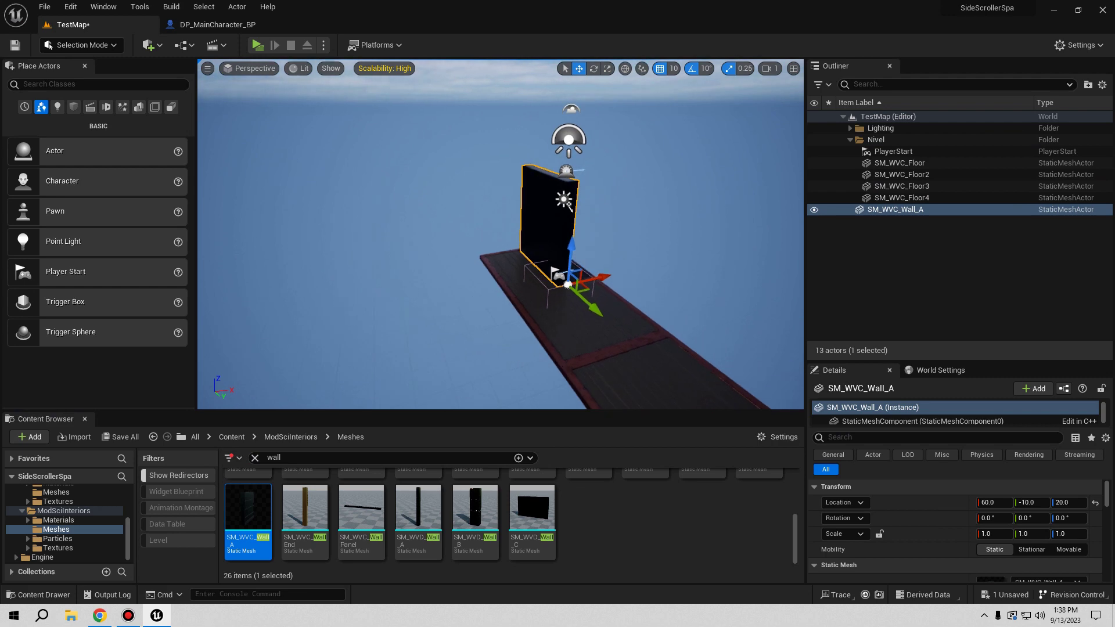
{"action": "right_click_drag", "start_coordinate": [500, 233], "coordinate": [553, 69]}
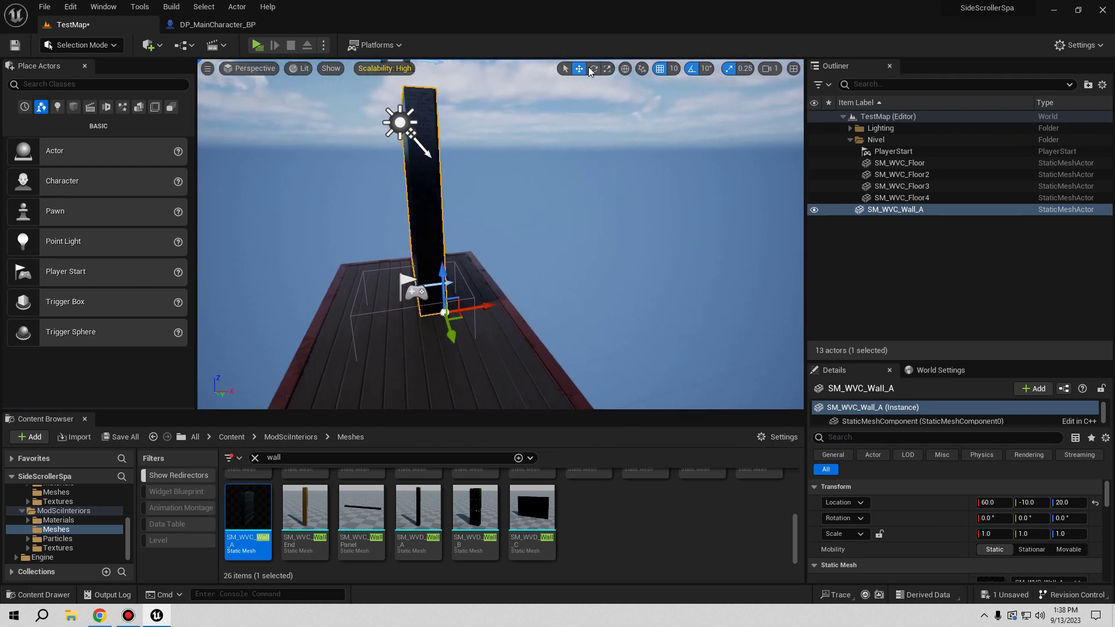
{"action": "mouse_move", "coordinate": [433, 350]}
{"action": "left_mouse_down"}
{"action": "mouse_move", "coordinate": [552, 351]}
{"action": "mouse_move", "coordinate": [522, 351]}
{"action": "left_mouse_up"}
{"action": "key", "text": "f"}
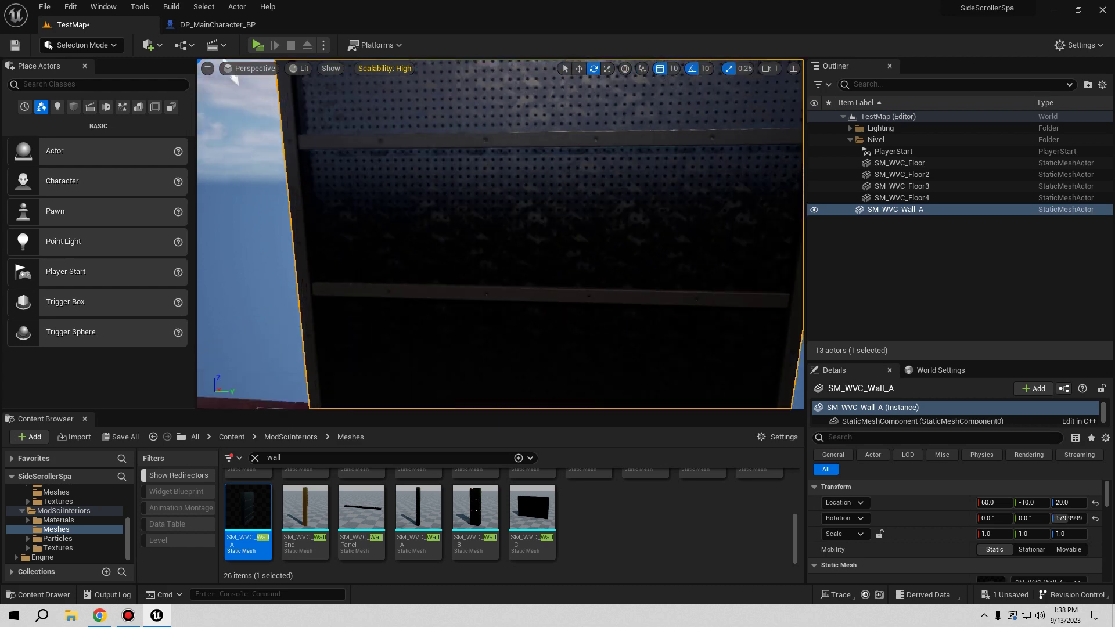
Step: Move the wall to X 210, Y -410 on the platform edge and duplicate it alongside
{"action": "left_click", "coordinate": [579, 68]}
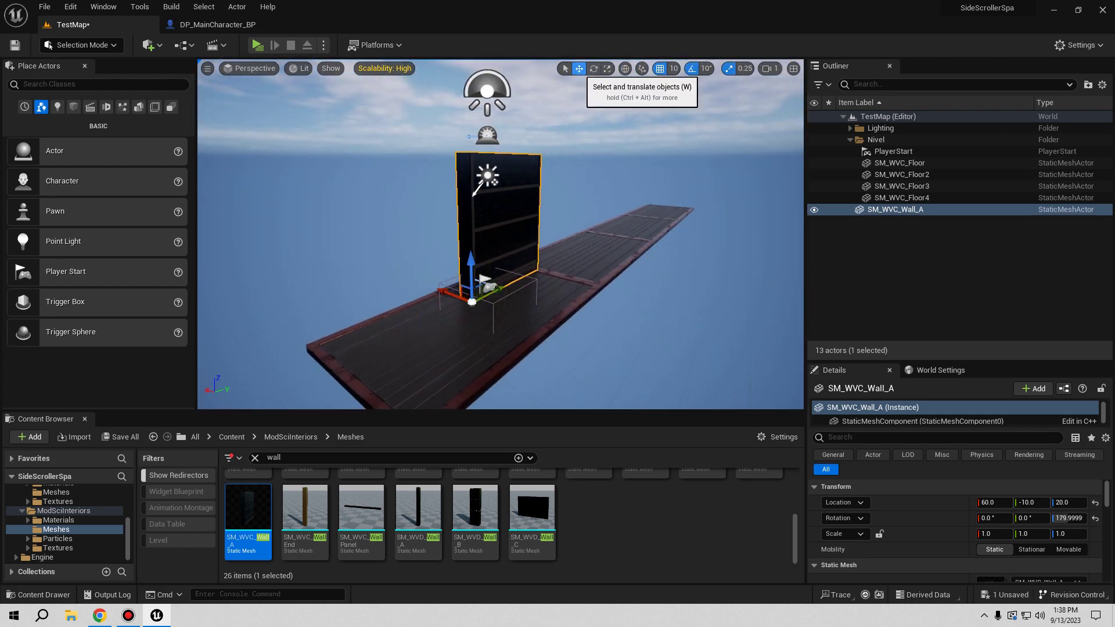
{"action": "right_click_drag", "start_coordinate": [574, 128], "coordinate": [511, 227]}
{"action": "left_click_drag", "start_coordinate": [468, 228], "coordinate": [418, 237]}
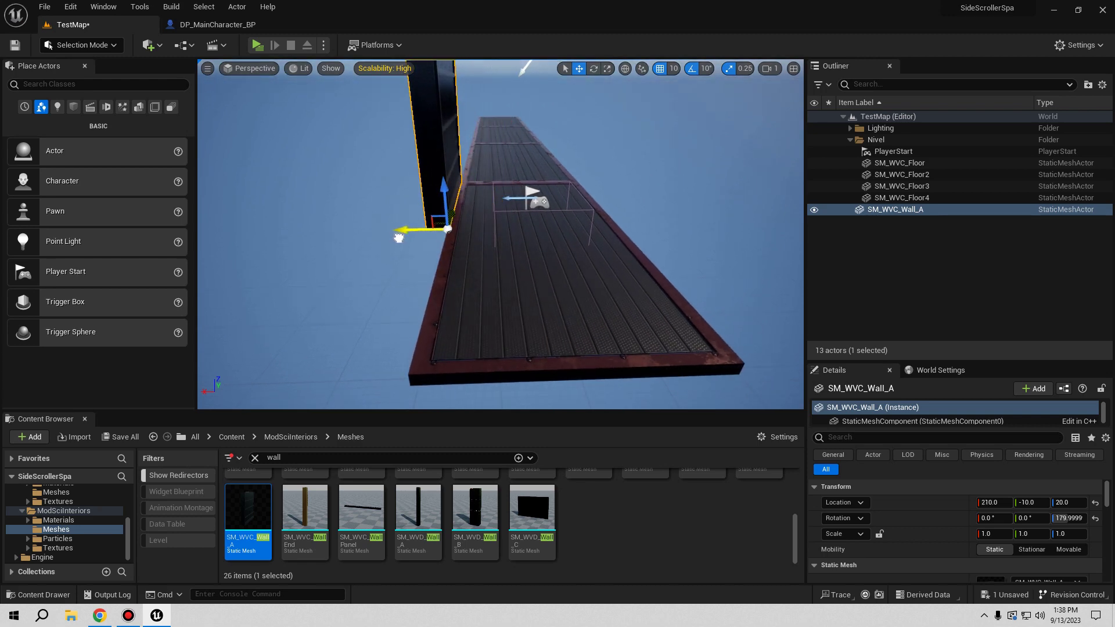
{"action": "right_click_drag", "start_coordinate": [398, 237], "coordinate": [383, 215]}
{"action": "right_click_drag", "start_coordinate": [500, 234], "coordinate": [501, 234]}
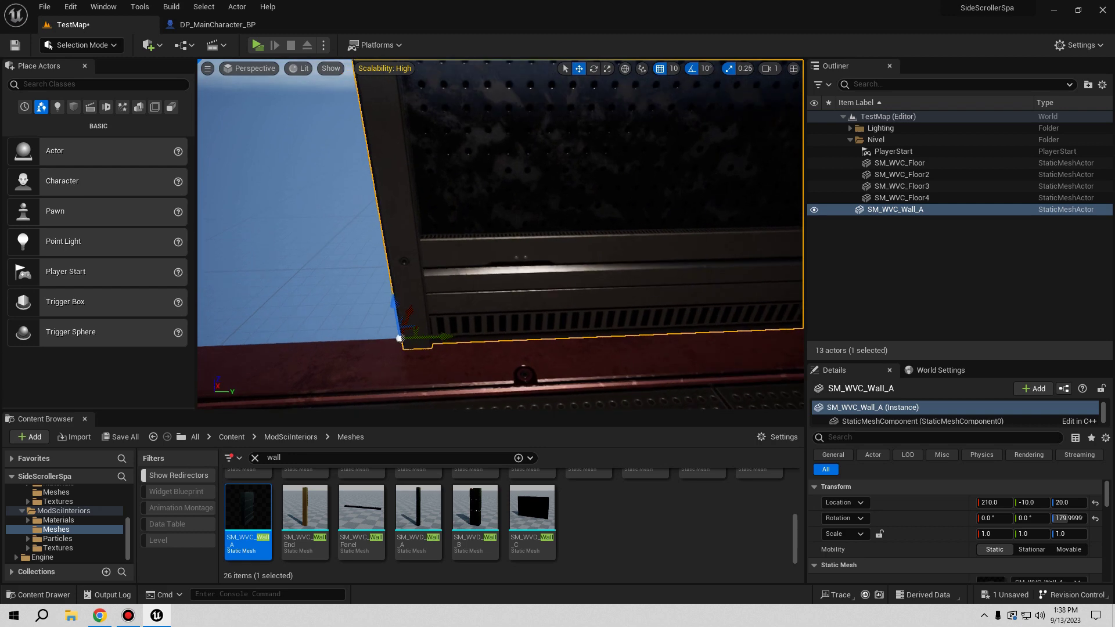
{"action": "right_click_drag", "start_coordinate": [723, 234], "coordinate": [723, 234]}
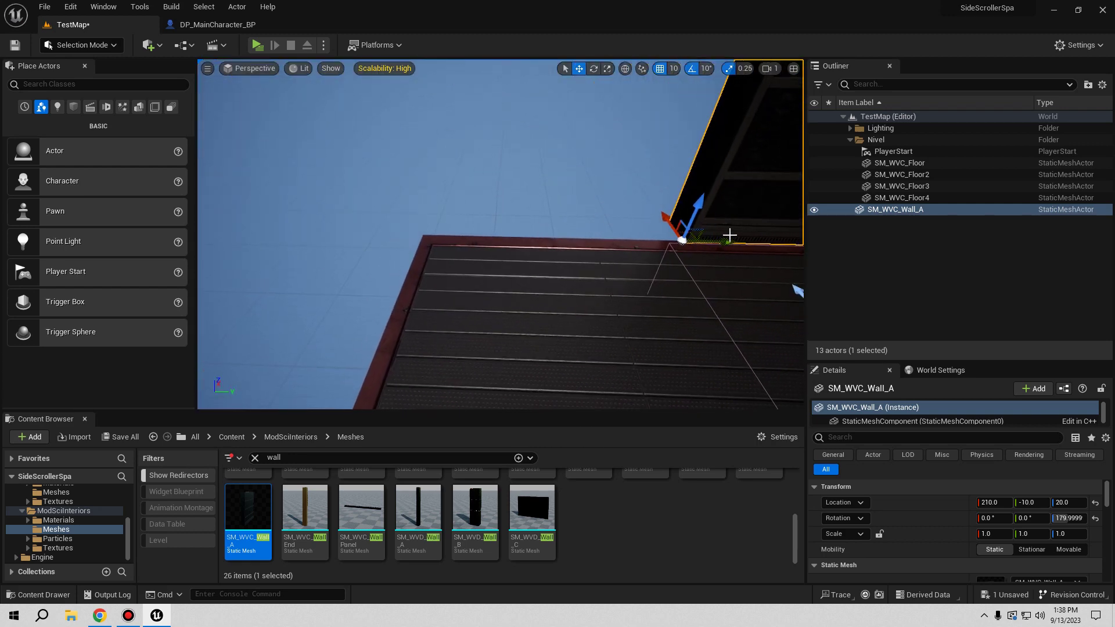
{"action": "left_click_drag", "start_coordinate": [725, 241], "coordinate": [465, 240]}
{"action": "right_click_drag", "start_coordinate": [421, 281], "coordinate": [421, 281]}
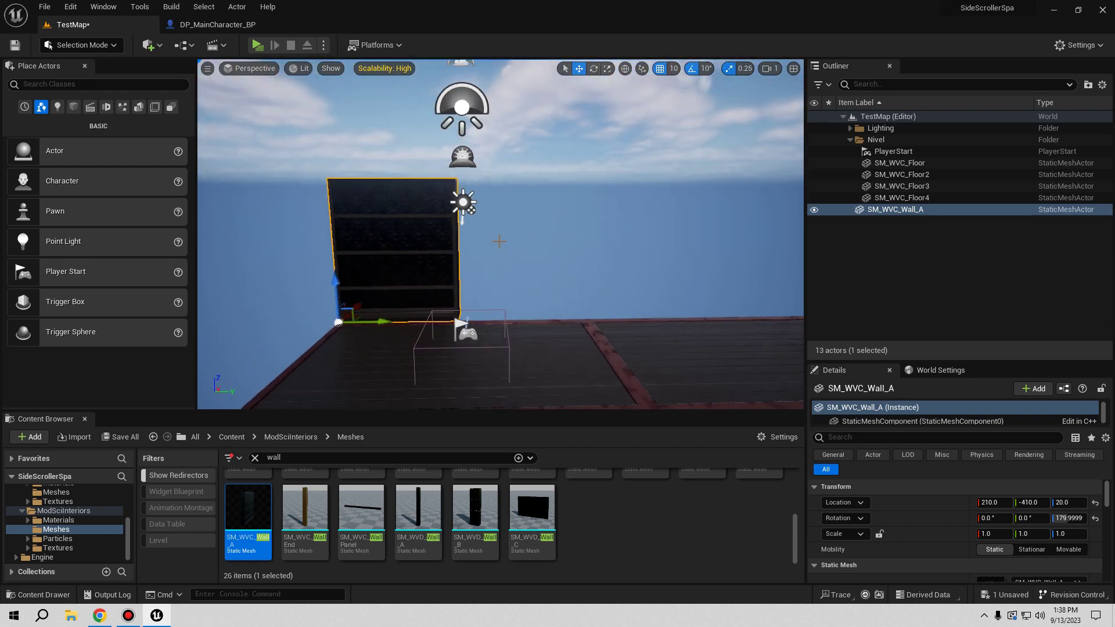
{"action": "left_click_drag", "start_coordinate": [395, 309], "coordinate": [514, 314], "text": "alt"}
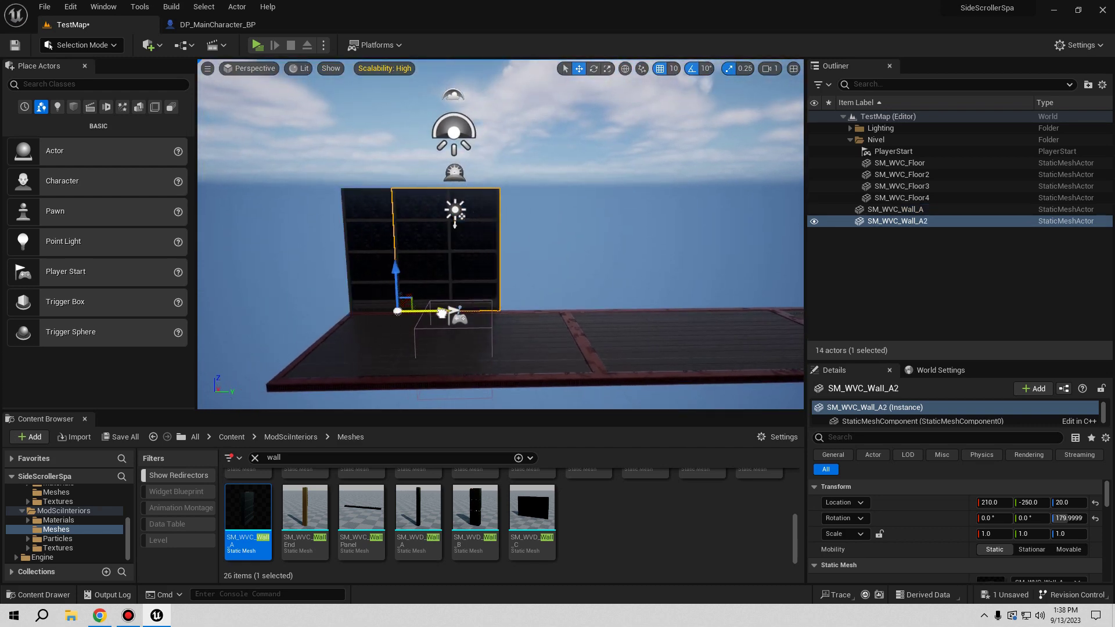
Step: Slide the wall copy along Y until it sits flush against the first panel
{"action": "right_click_drag", "start_coordinate": [513, 313], "coordinate": [514, 313]}
{"action": "right_click_drag", "start_coordinate": [576, 291], "coordinate": [575, 292]}
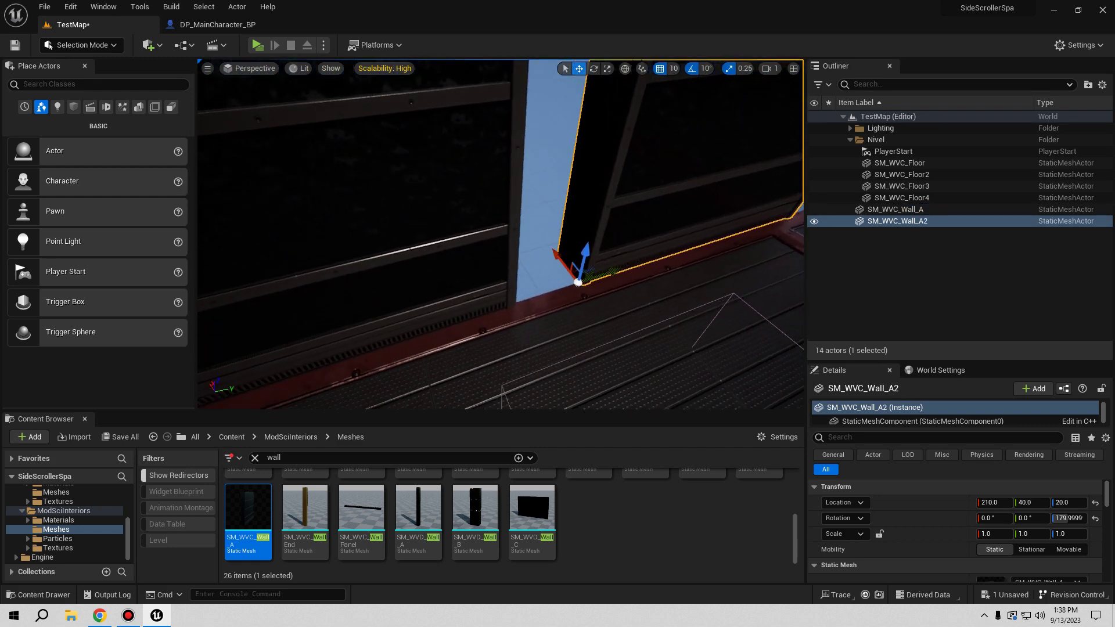
{"action": "left_click_drag", "start_coordinate": [589, 277], "coordinate": [536, 281]}
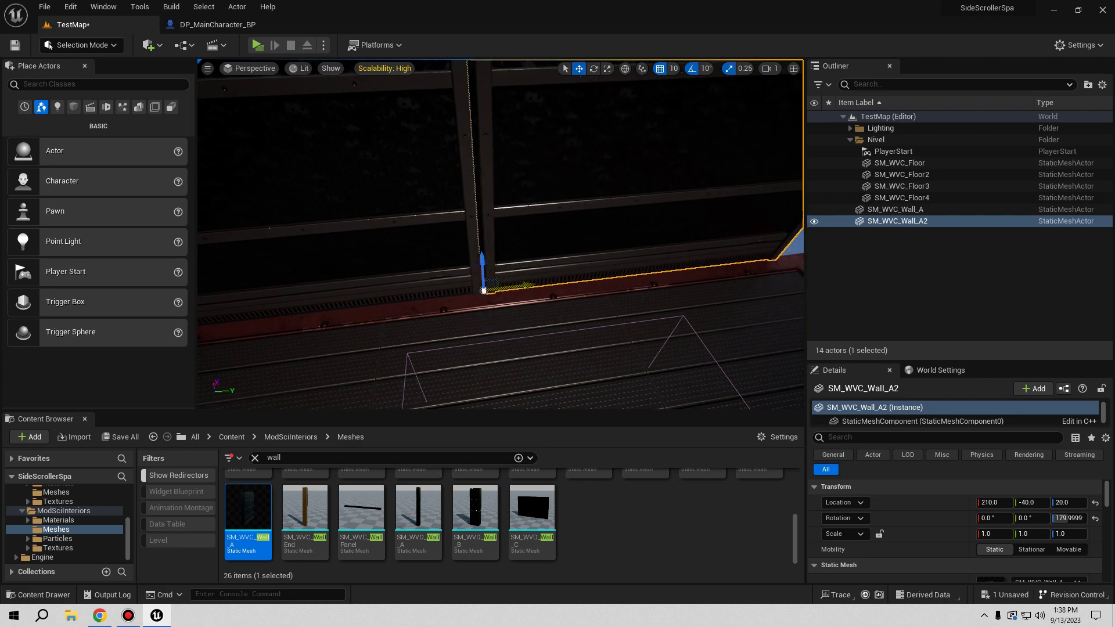
{"action": "right_click_drag", "start_coordinate": [575, 291], "coordinate": [575, 292]}
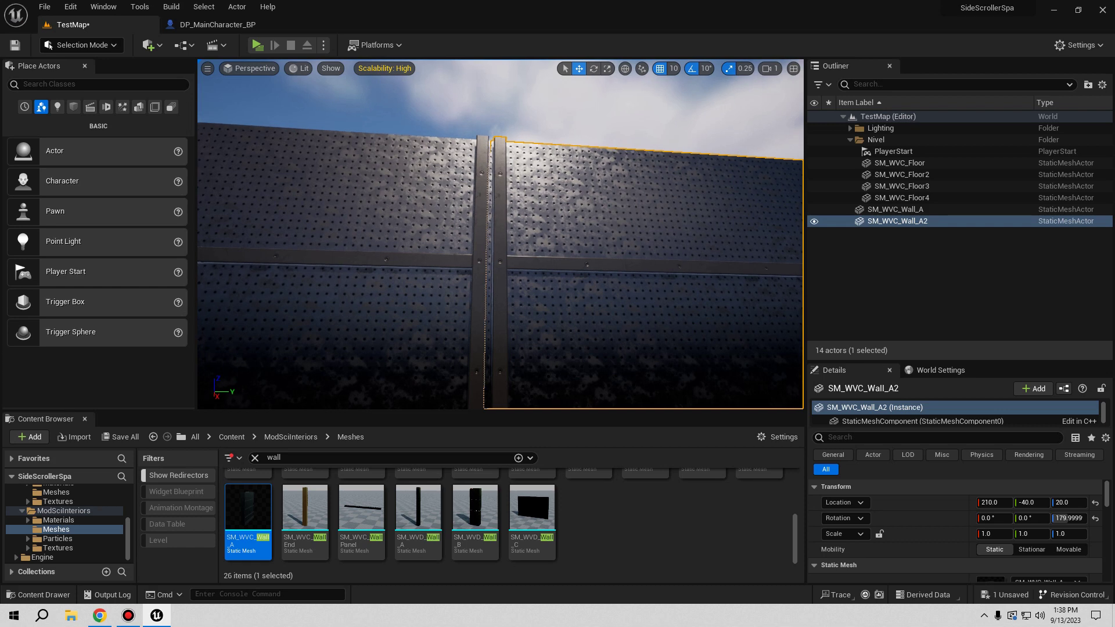
{"action": "right_click_drag", "start_coordinate": [372, 84], "coordinate": [372, 84]}
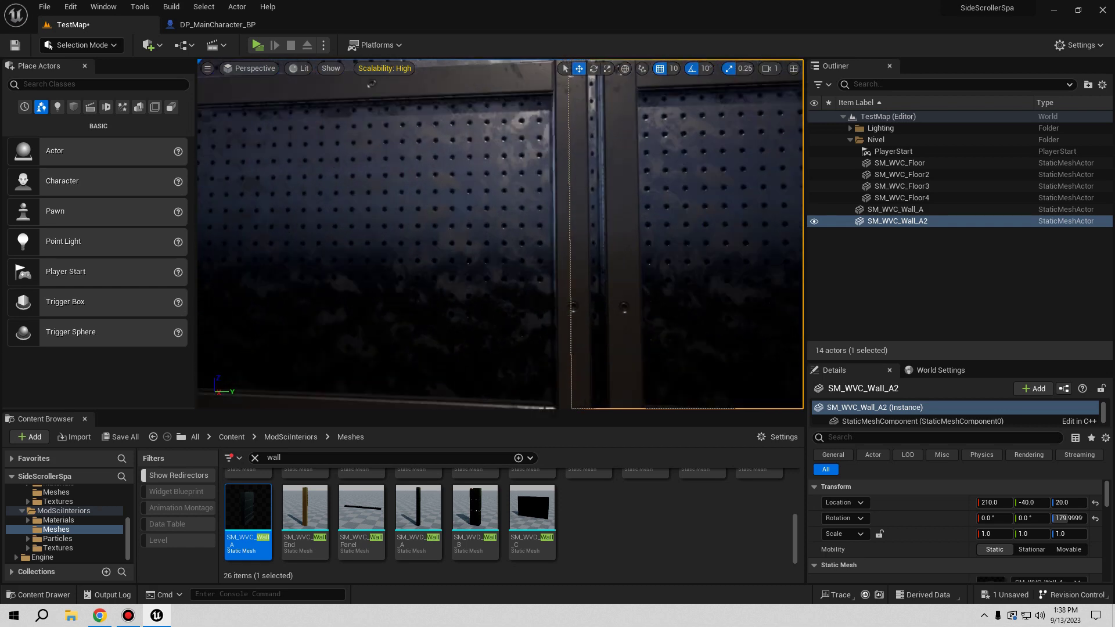
{"action": "right_click_drag", "start_coordinate": [371, 84], "coordinate": [516, 275]}
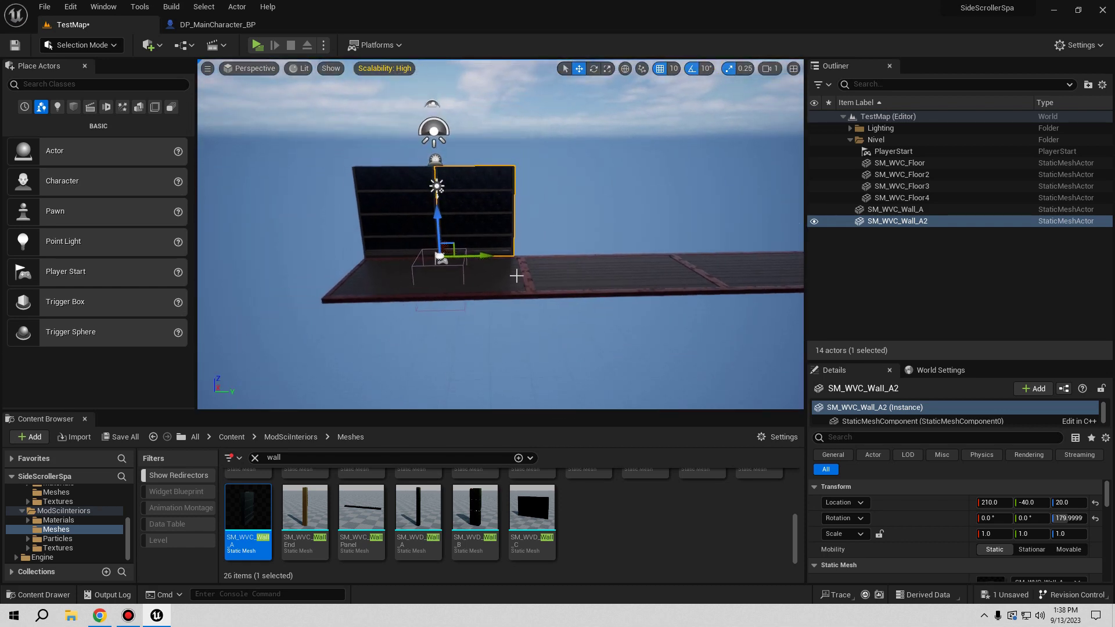
Step: Duplicate both walls further along the edge, then select all four panels
{"action": "left_click", "coordinate": [416, 222], "text": "ctrl"}
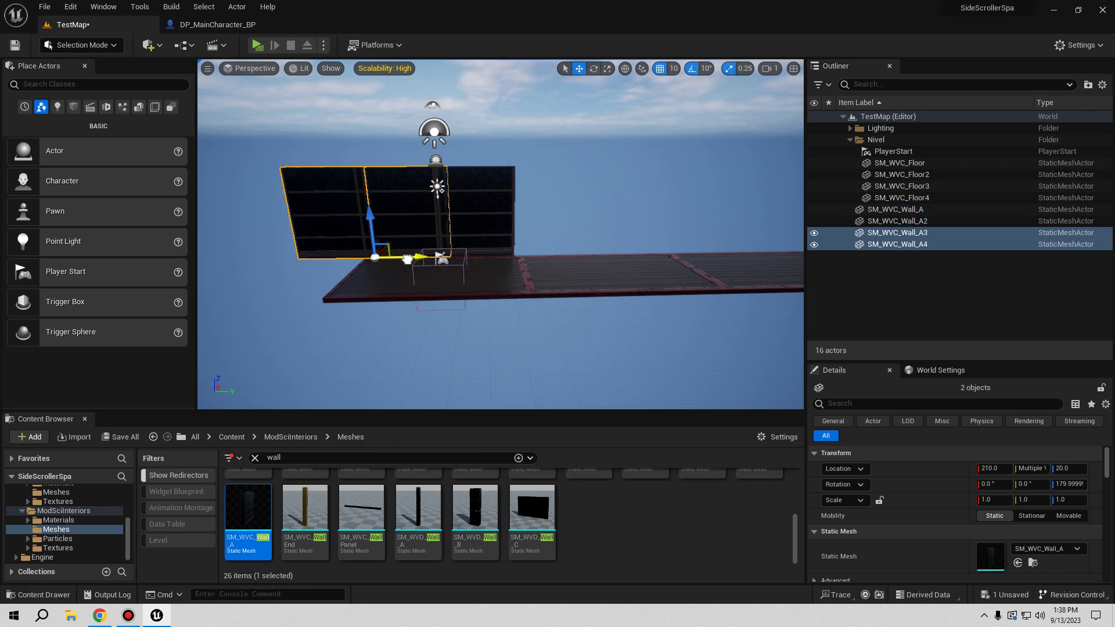
{"action": "left_click_drag", "start_coordinate": [397, 254], "coordinate": [590, 253], "text": "alt"}
{"action": "key", "text": "f"}
{"action": "scroll", "coordinate": [669, 283], "scroll_direction": "up", "scroll_amount": 5}
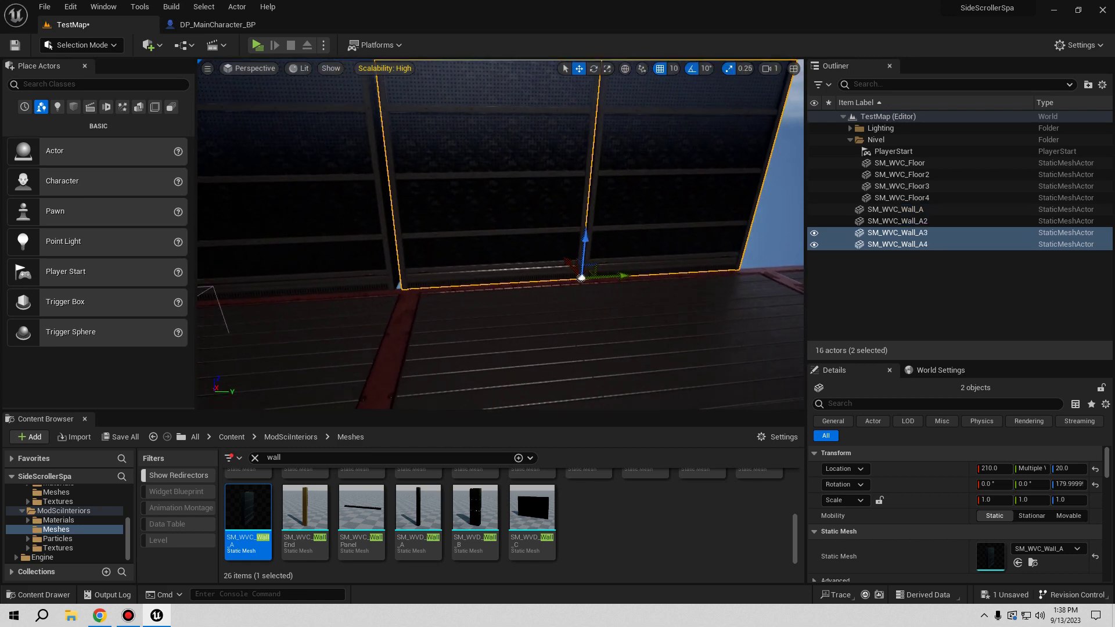
{"action": "left_click_drag", "start_coordinate": [671, 287], "coordinate": [660, 289]}
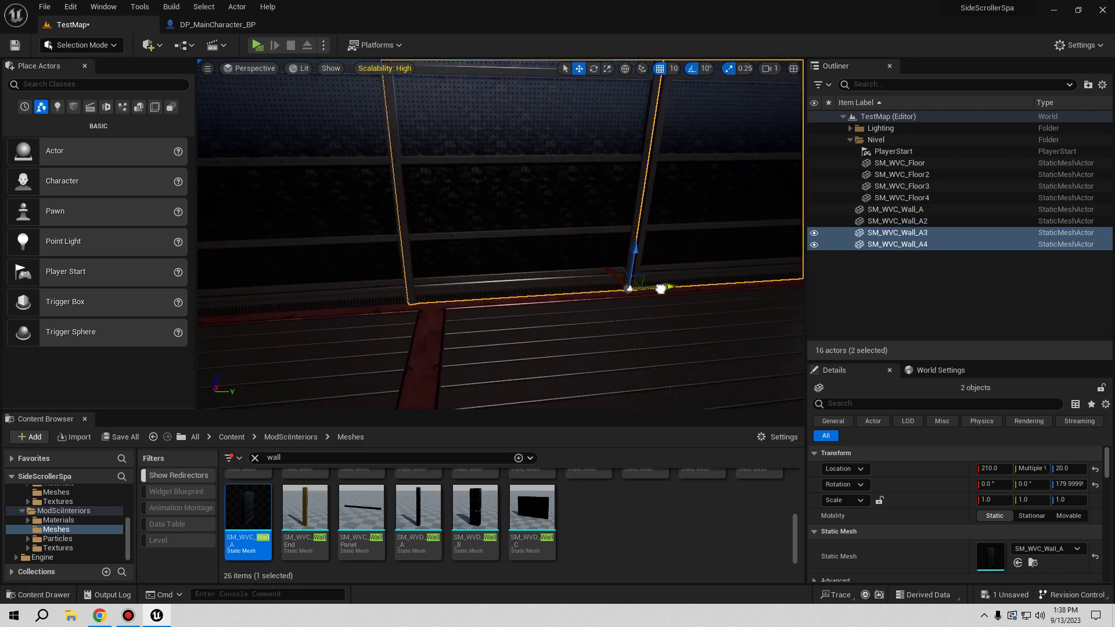
{"action": "right_click_drag", "start_coordinate": [662, 290], "coordinate": [581, 279]}
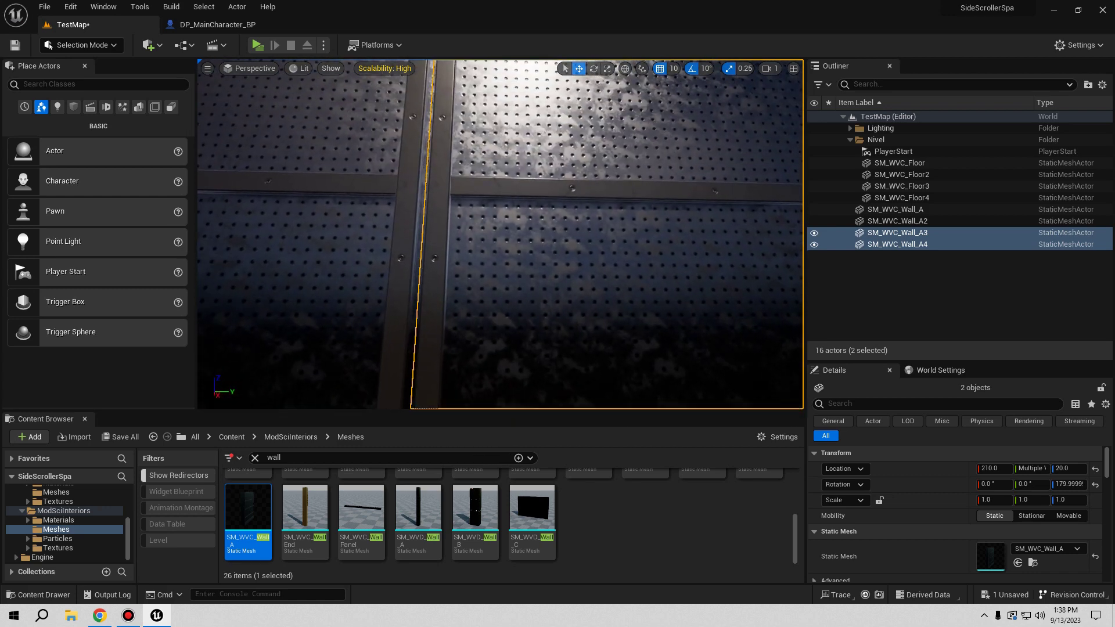
{"action": "right_click_drag", "start_coordinate": [581, 278], "coordinate": [661, 288]}
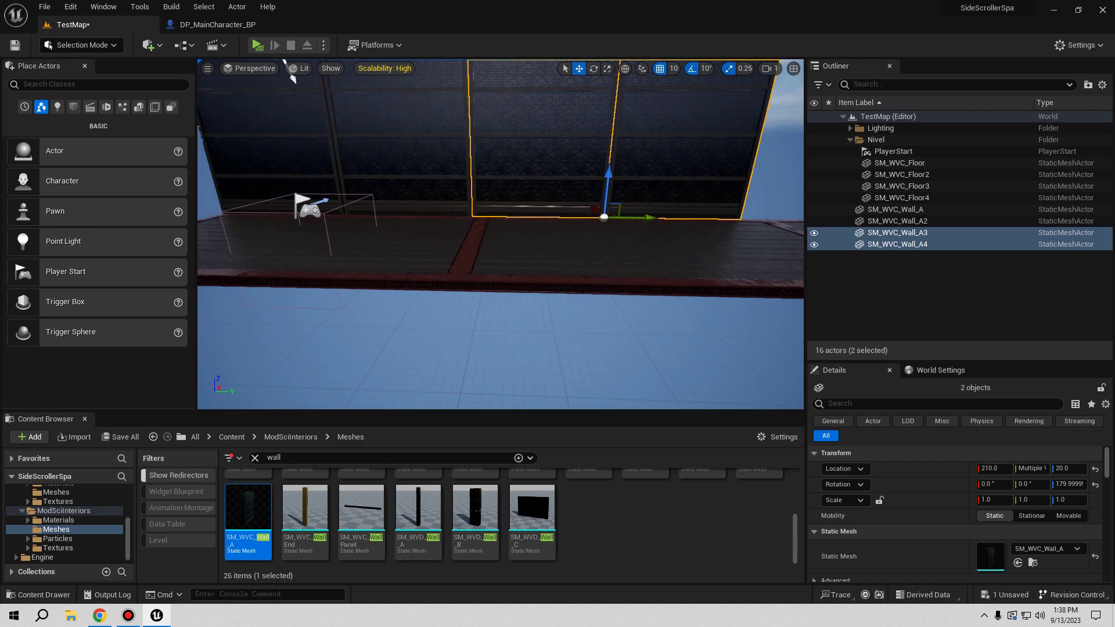
{"action": "left_click", "coordinate": [450, 234], "text": "ctrl"}
{"action": "left_click", "coordinate": [365, 221], "text": "ctrl"}
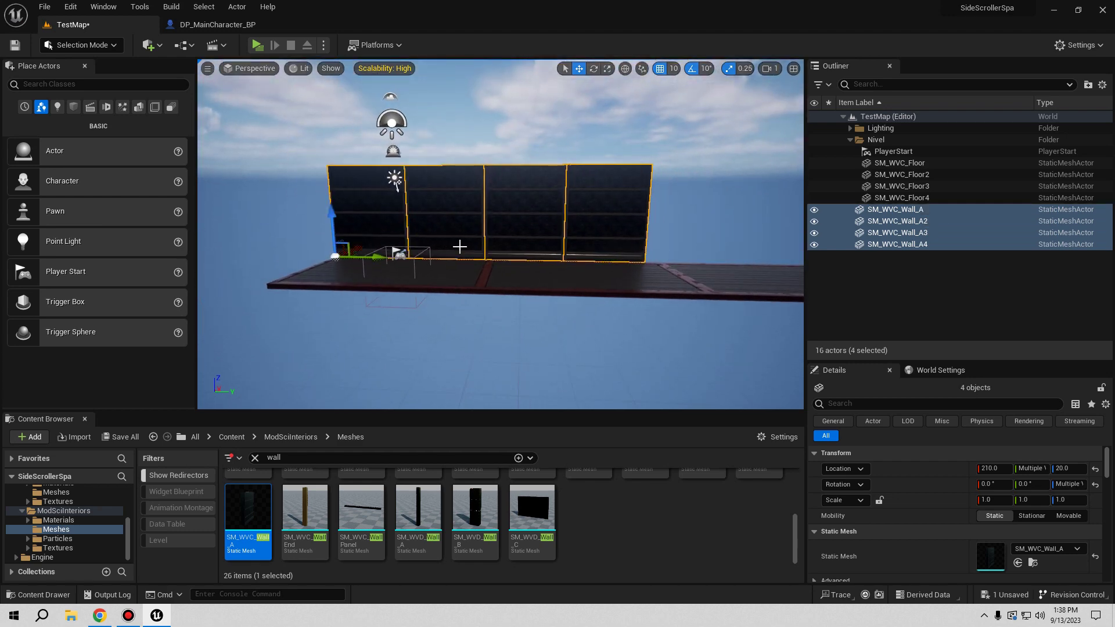
Step: Duplicate the four walls as SM_WVC_Wall_A5–A8 and slide them left to close the gap
{"action": "left_click_drag", "start_coordinate": [366, 256], "coordinate": [517, 256], "text": "alt"}
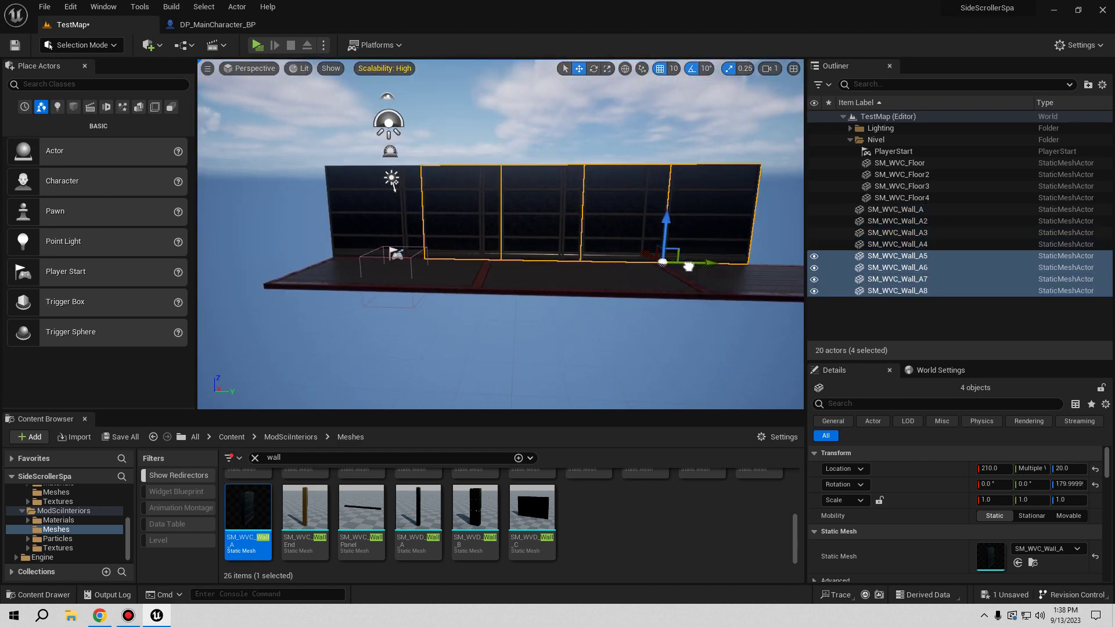
{"action": "right_click_drag", "start_coordinate": [517, 256], "coordinate": [531, 277]}
{"action": "left_click_drag", "start_coordinate": [441, 273], "coordinate": [674, 283]}
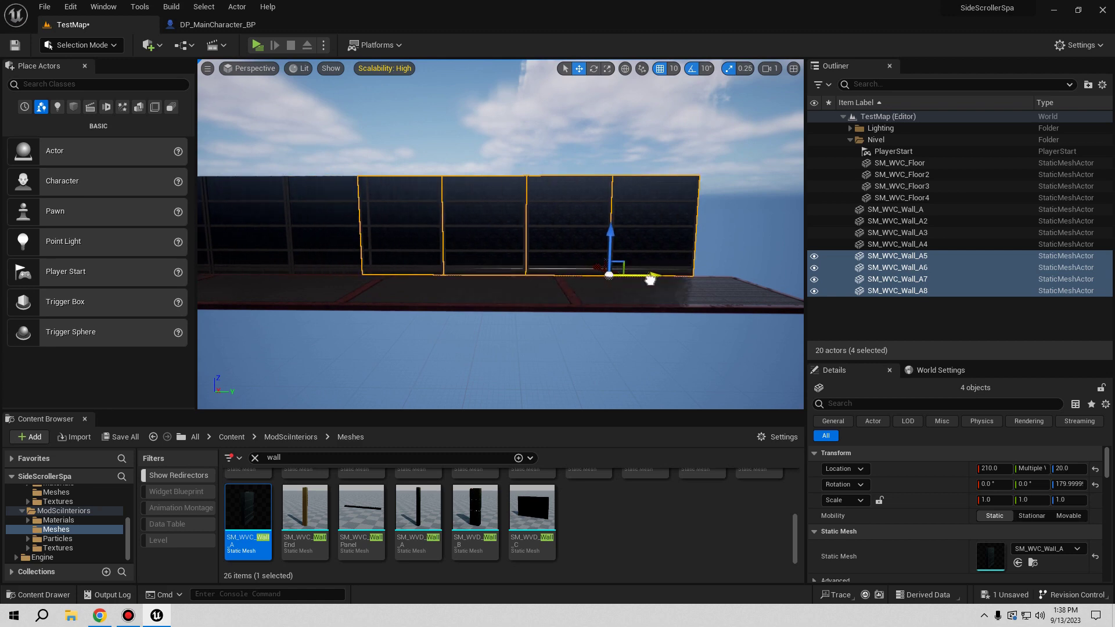
{"action": "mouse_move", "coordinate": [674, 283]}
{"action": "right_mouse_down"}
{"action": "mouse_move", "coordinate": [639, 302]}
{"action": "mouse_move", "coordinate": [723, 275]}
{"action": "right_mouse_up"}
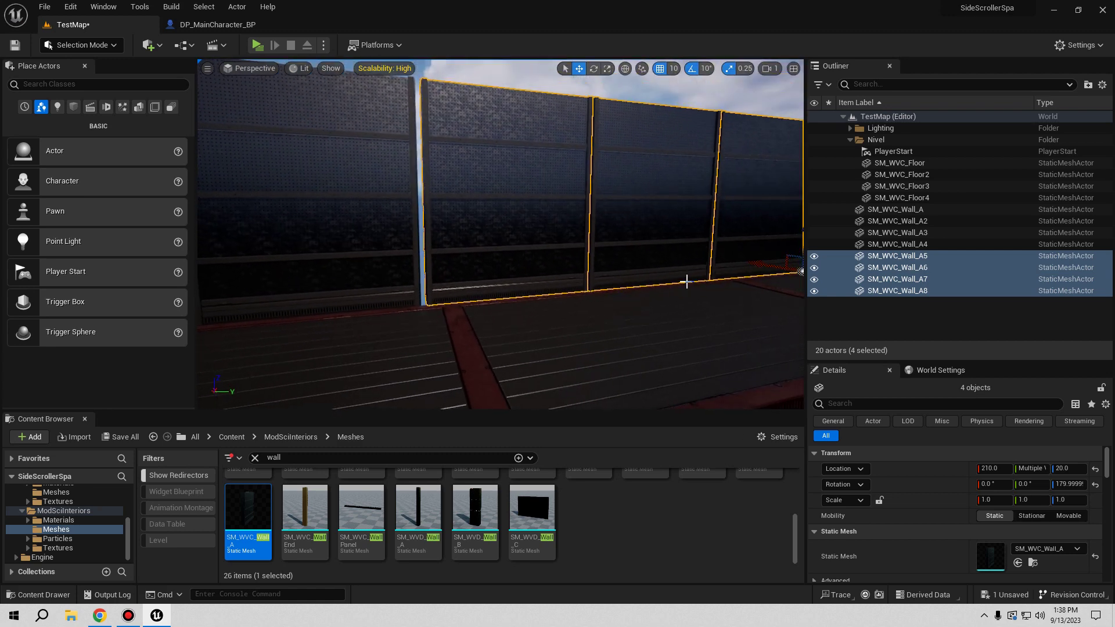
{"action": "left_click_drag", "start_coordinate": [724, 275], "coordinate": [732, 265]}
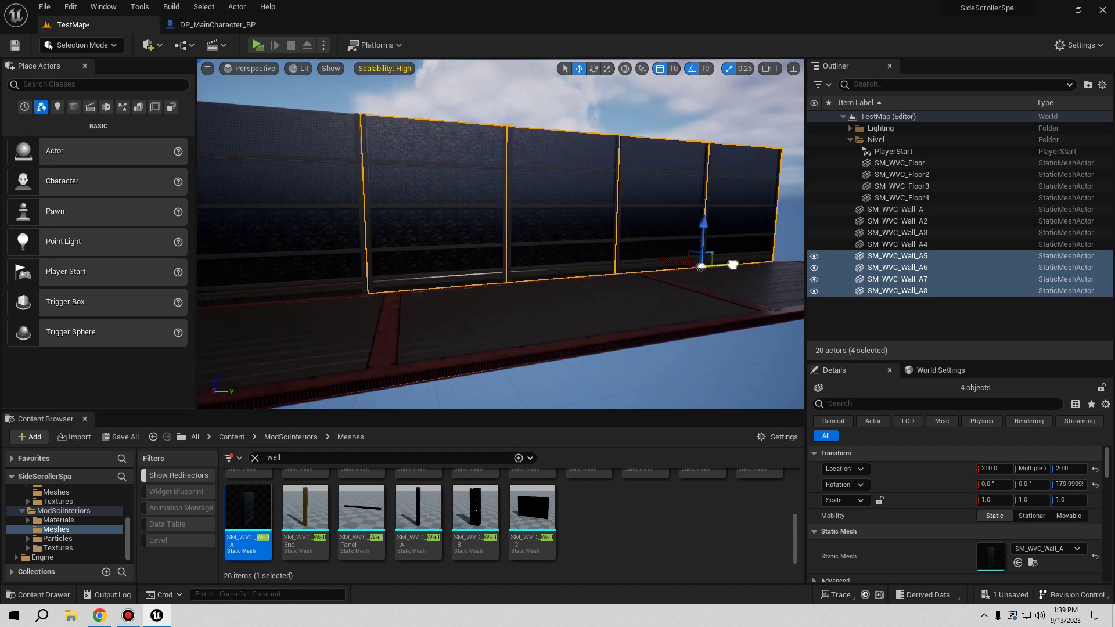
{"action": "mouse_move", "coordinate": [732, 265]}
{"action": "right_mouse_down"}
{"action": "mouse_move", "coordinate": [720, 273]}
{"action": "mouse_move", "coordinate": [679, 241]}
{"action": "right_mouse_up"}
Step: Select SM_WVC_Wall_A8 and start a play test of the level
{"action": "left_click", "coordinate": [498, 225]}
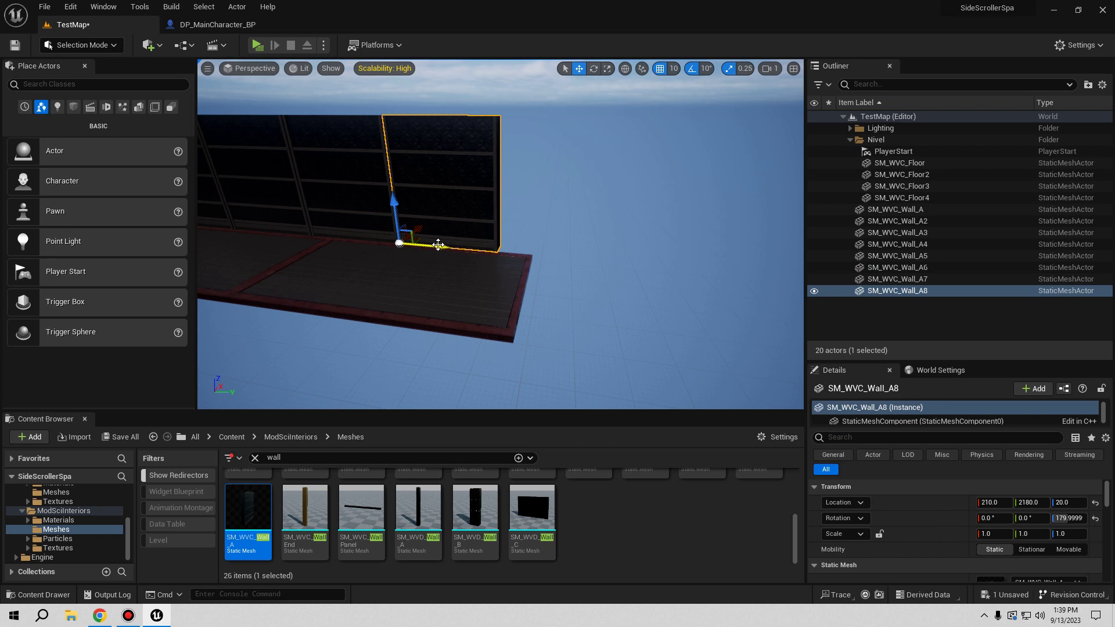
{"action": "right_click_drag", "start_coordinate": [556, 240], "coordinate": [556, 239]}
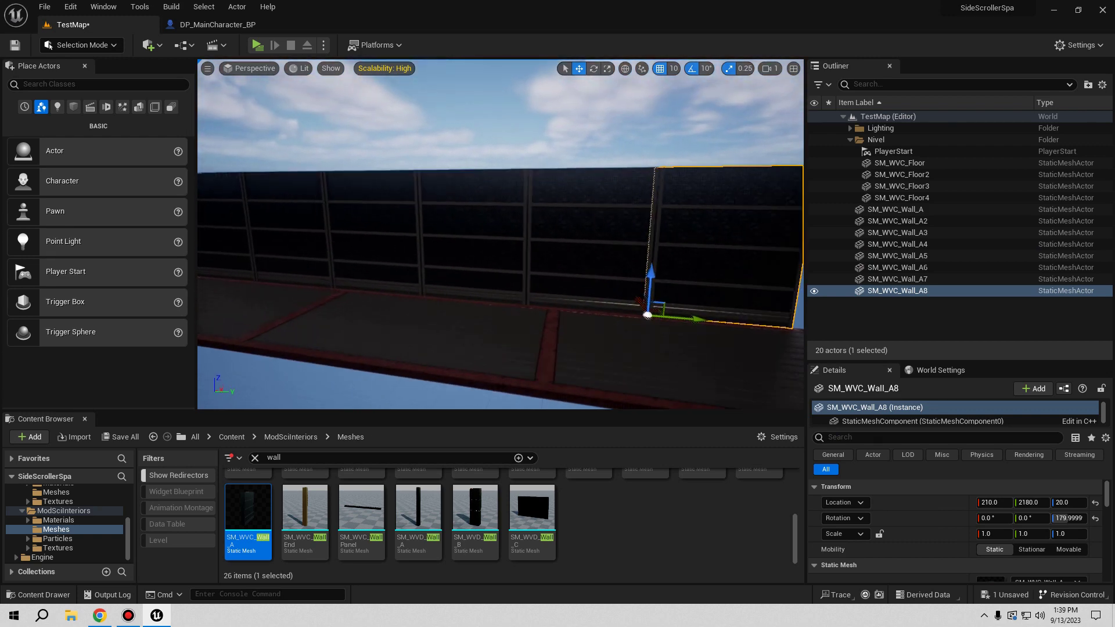
{"action": "left_click", "coordinate": [256, 46]}
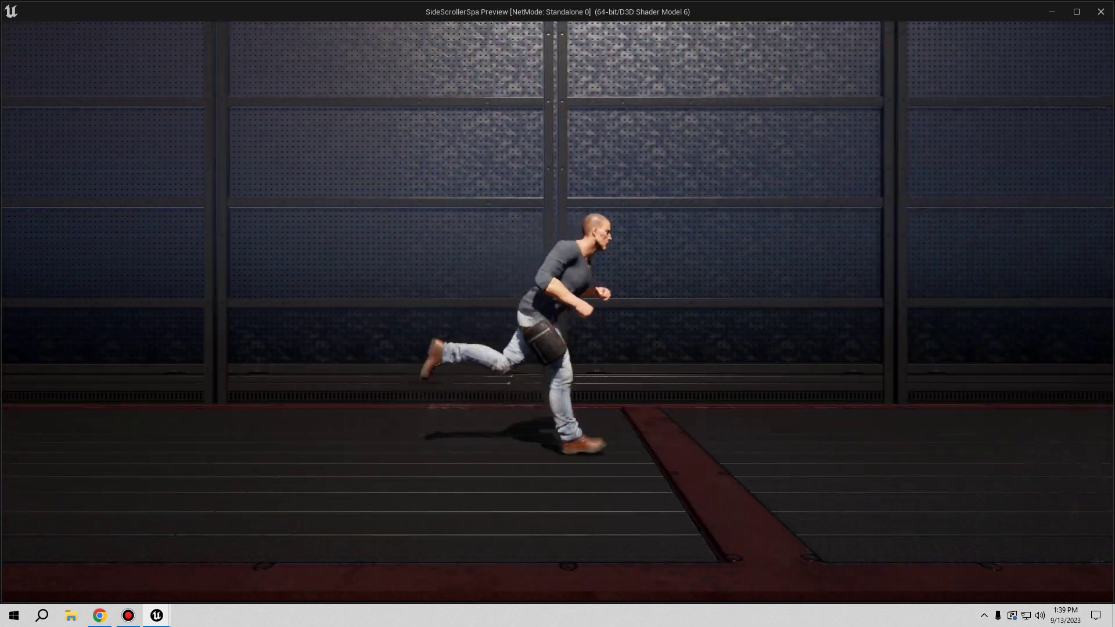
Step: Stop the play-in-editor session with Esc to return to the TestMap editor
{"action": "key", "text": "Escape"}
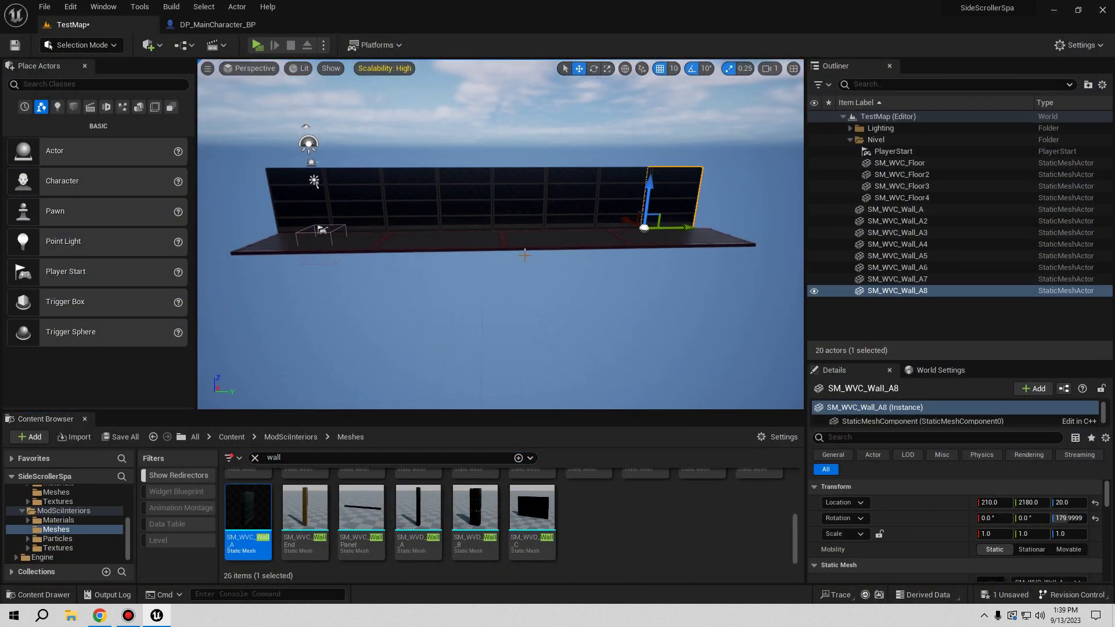
Step: Open DP_MainCharacter_BP's viewport preview and select the CameraBoom component
{"action": "left_click", "coordinate": [255, 458]}
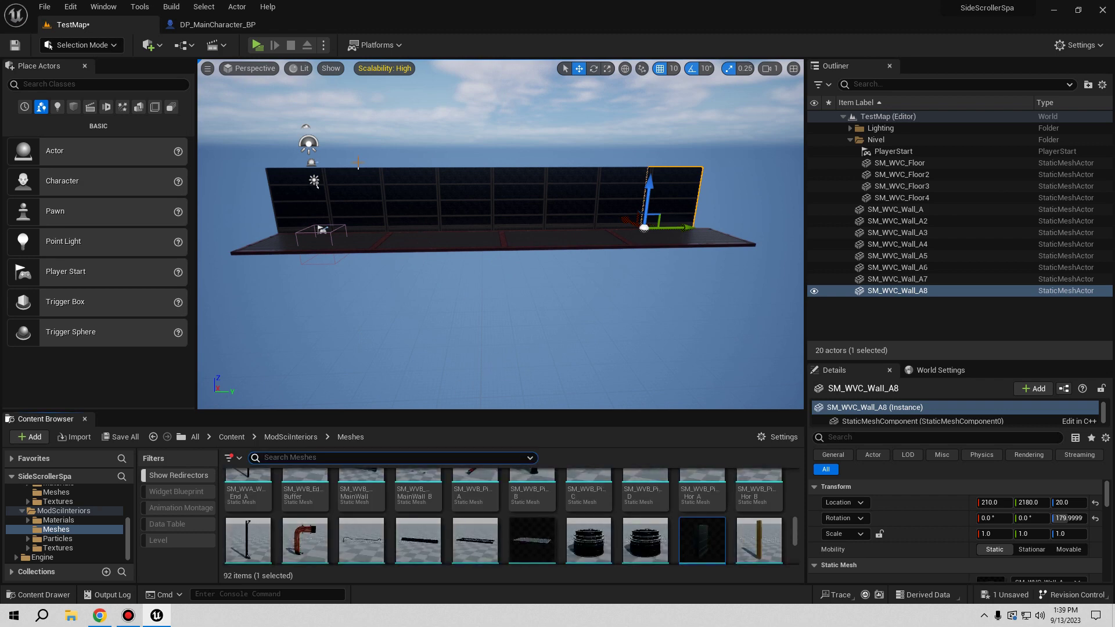
{"action": "left_click", "coordinate": [194, 23]}
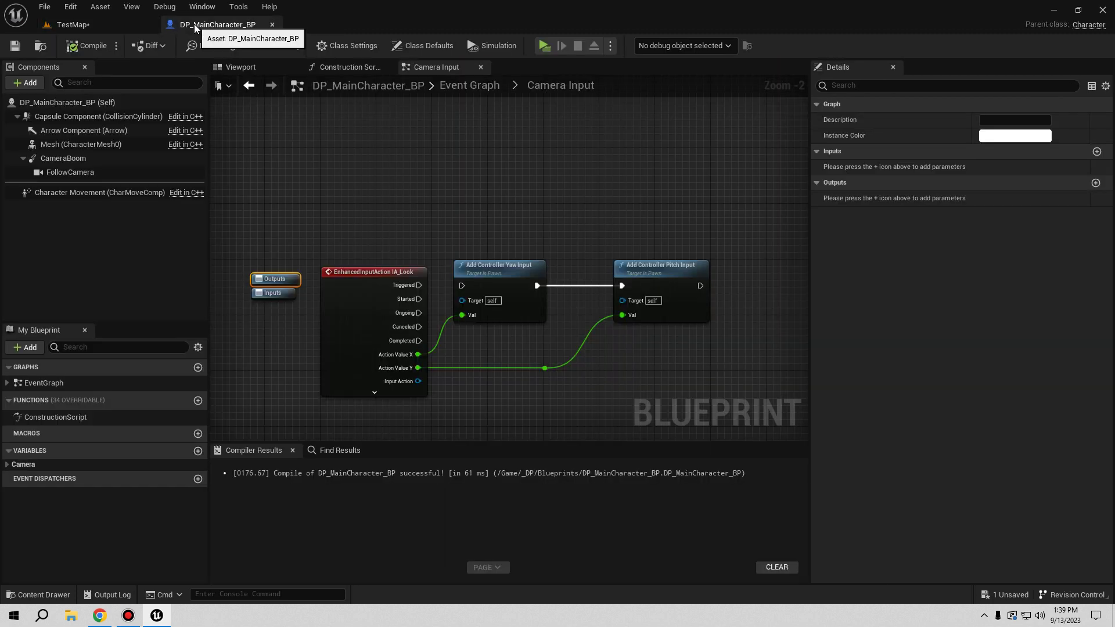
{"action": "left_click", "coordinate": [479, 90]}
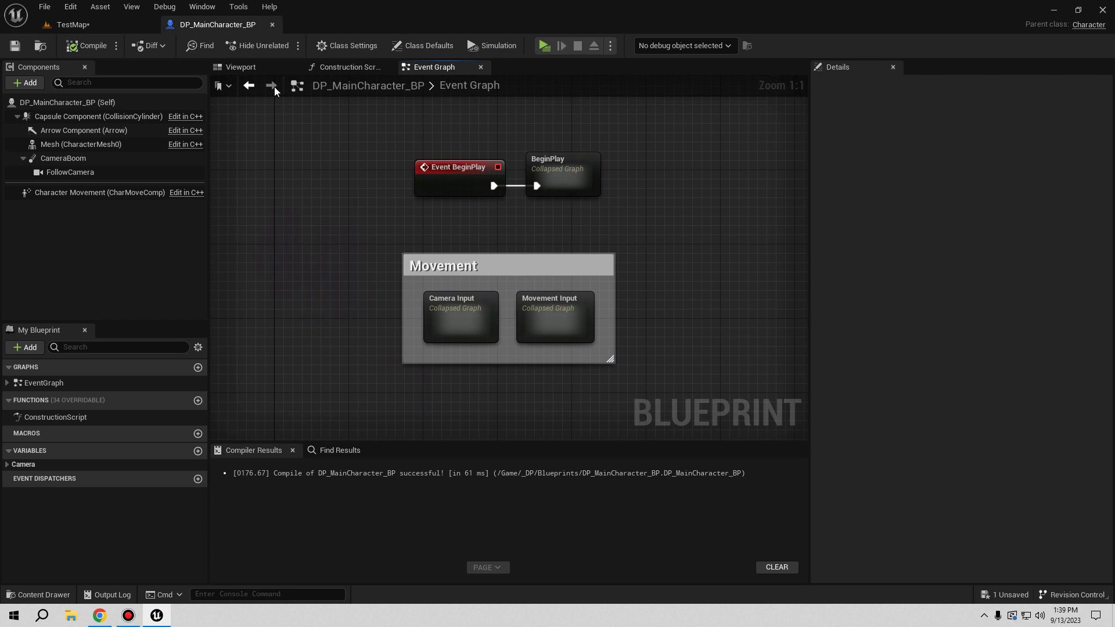
{"action": "left_click", "coordinate": [252, 69]}
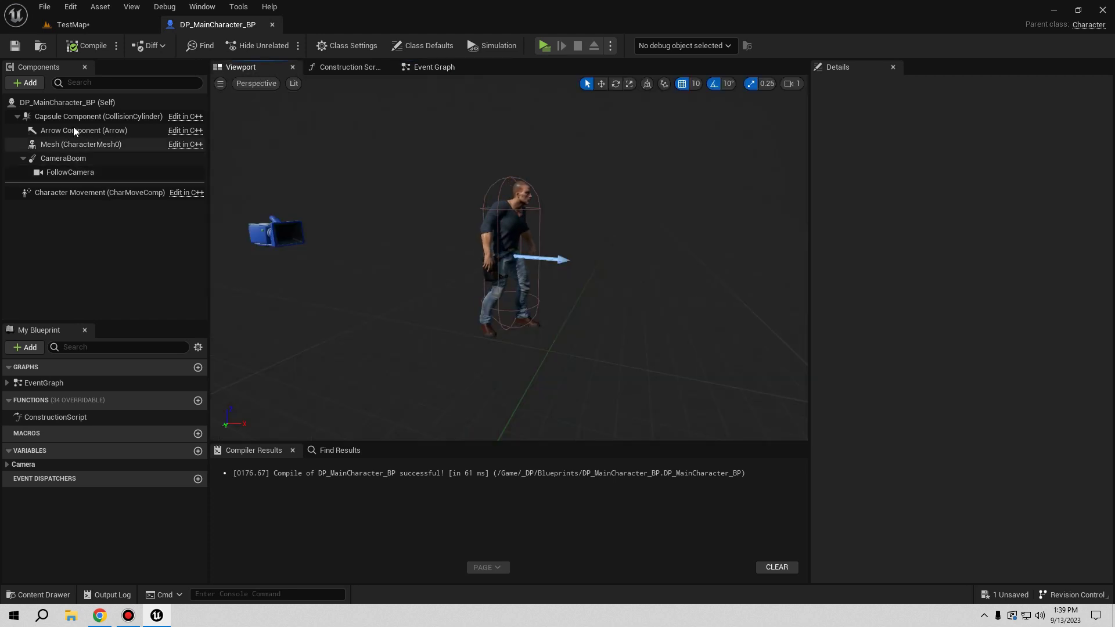
{"action": "left_click", "coordinate": [61, 158]}
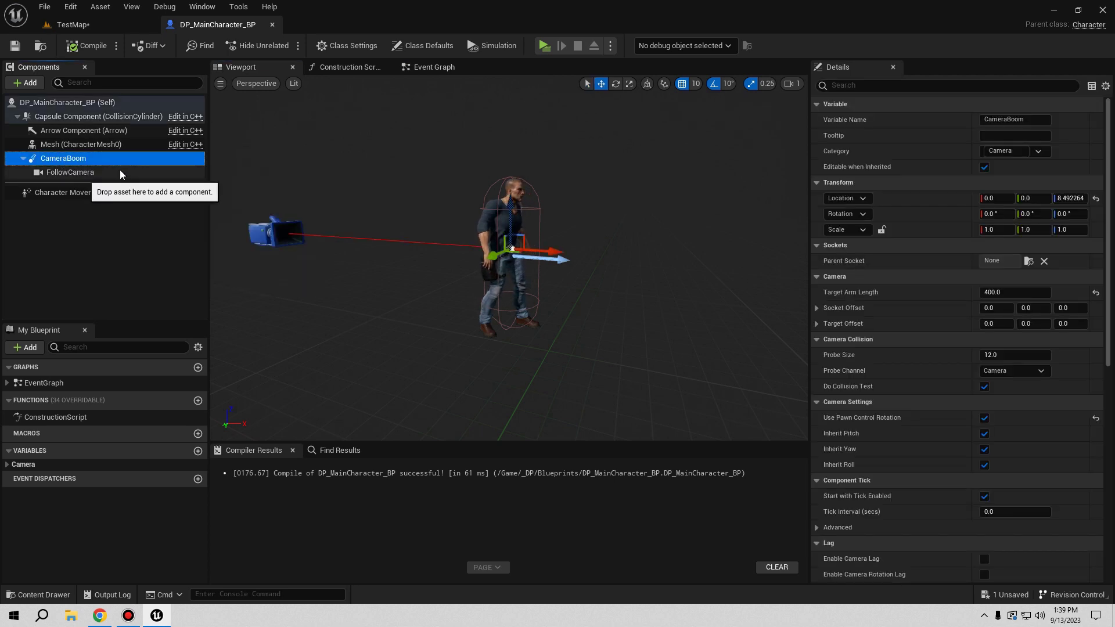
{"action": "right_click_drag", "start_coordinate": [509, 244], "coordinate": [510, 244]}
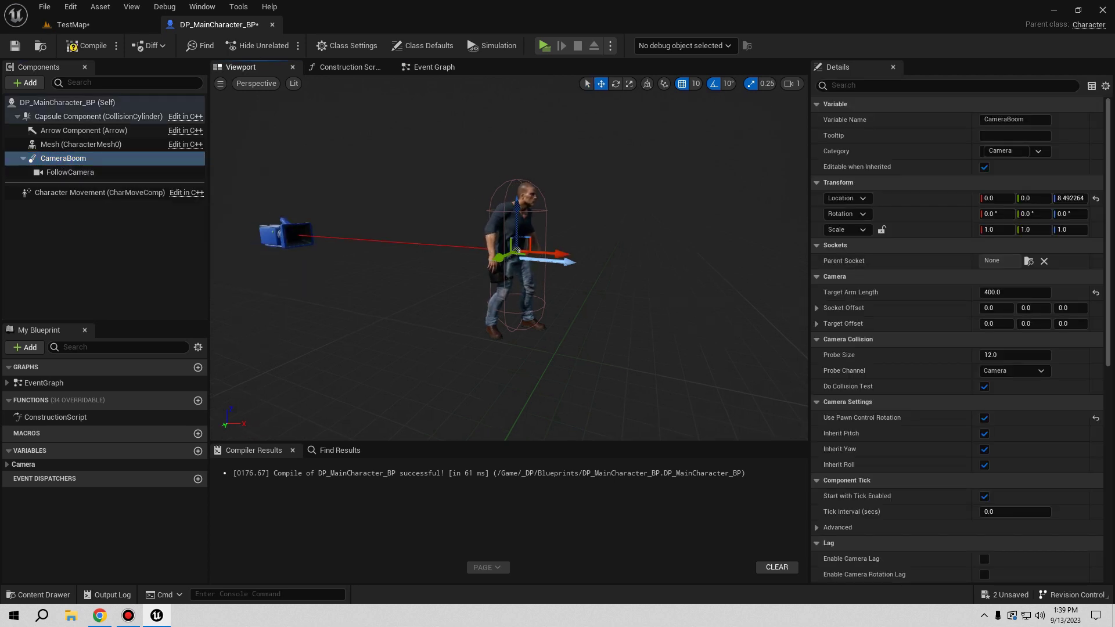
{"action": "key", "text": "f"}
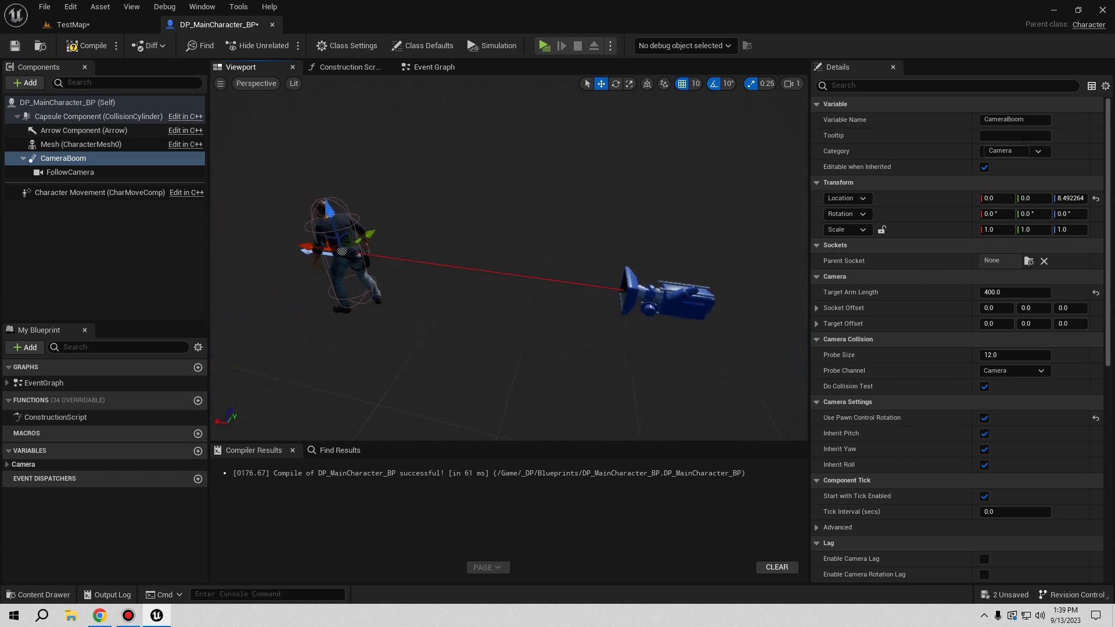
Step: Tune CameraBoom Target Arm Length from 800 to 700, compiling, saving and play-testing each
{"action": "left_click", "coordinate": [996, 295]}
{"action": "type", "text": "800"}
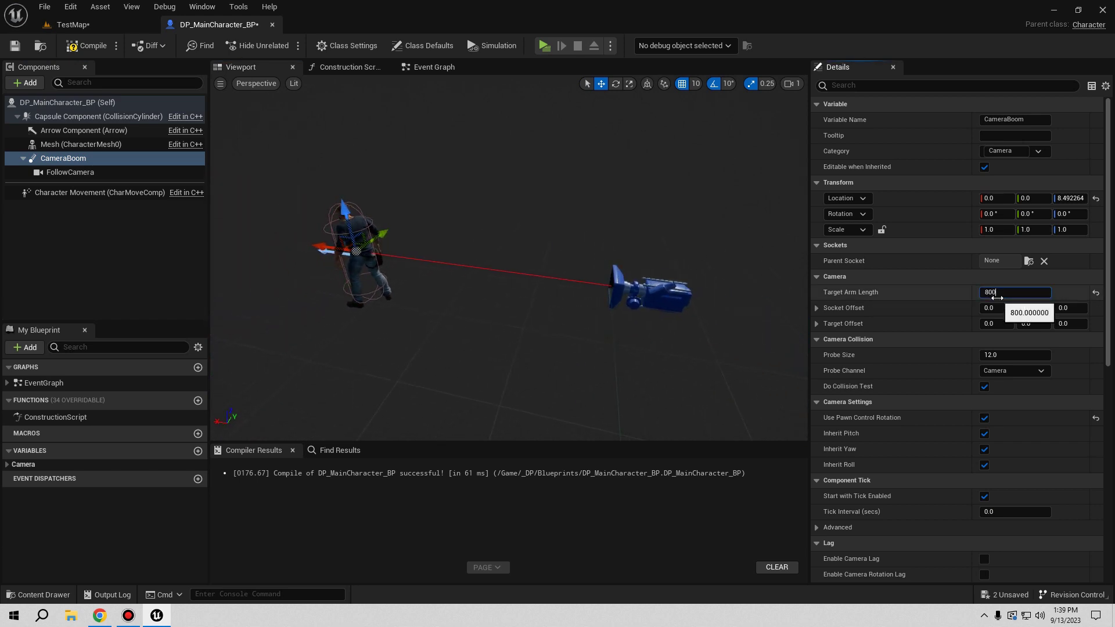
{"action": "key", "text": "Return"}
{"action": "left_click", "coordinate": [87, 45]}
{"action": "left_click", "coordinate": [544, 45]}
{"action": "key", "text": "d"}
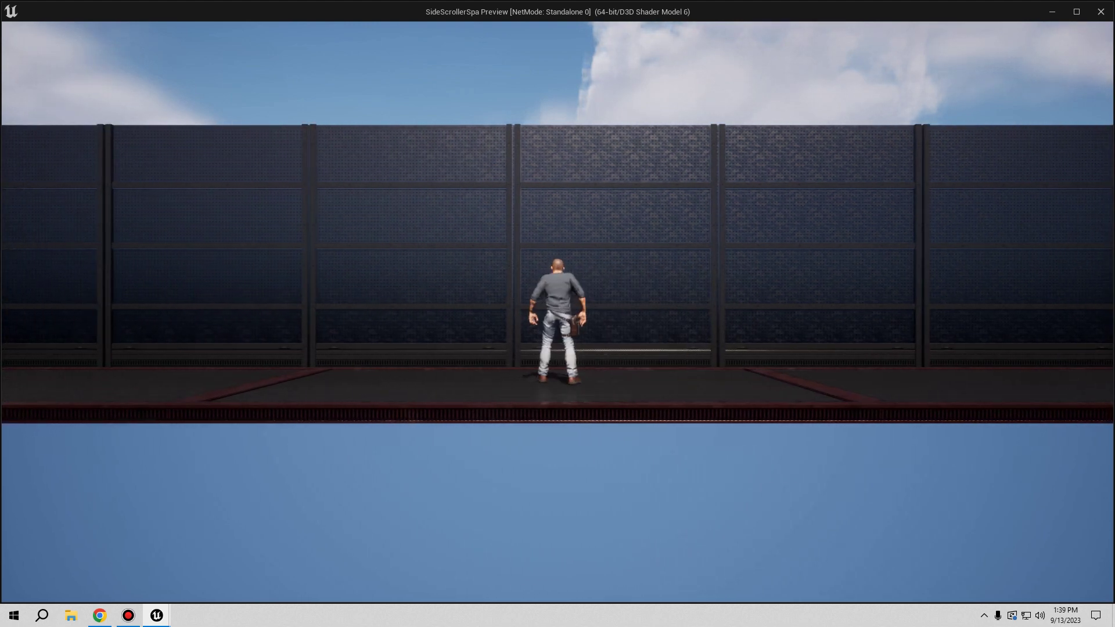
{"action": "key", "text": "Escape"}
{"action": "left_click", "coordinate": [1008, 293]}
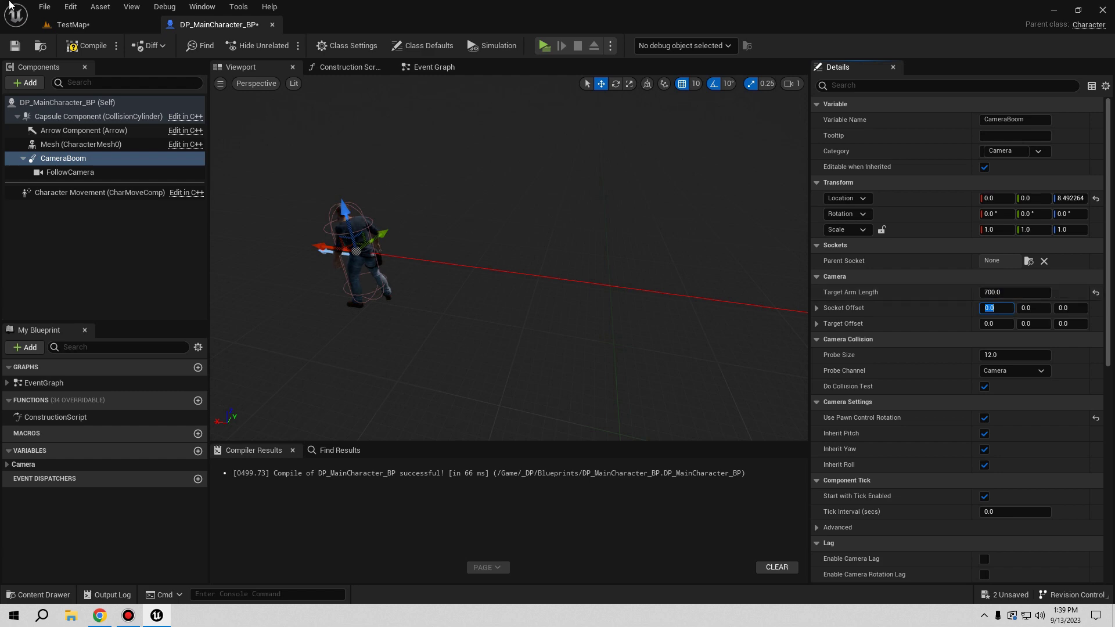
{"action": "left_click", "coordinate": [86, 45]}
{"action": "left_click", "coordinate": [14, 46]}
{"action": "key", "text": "d"}
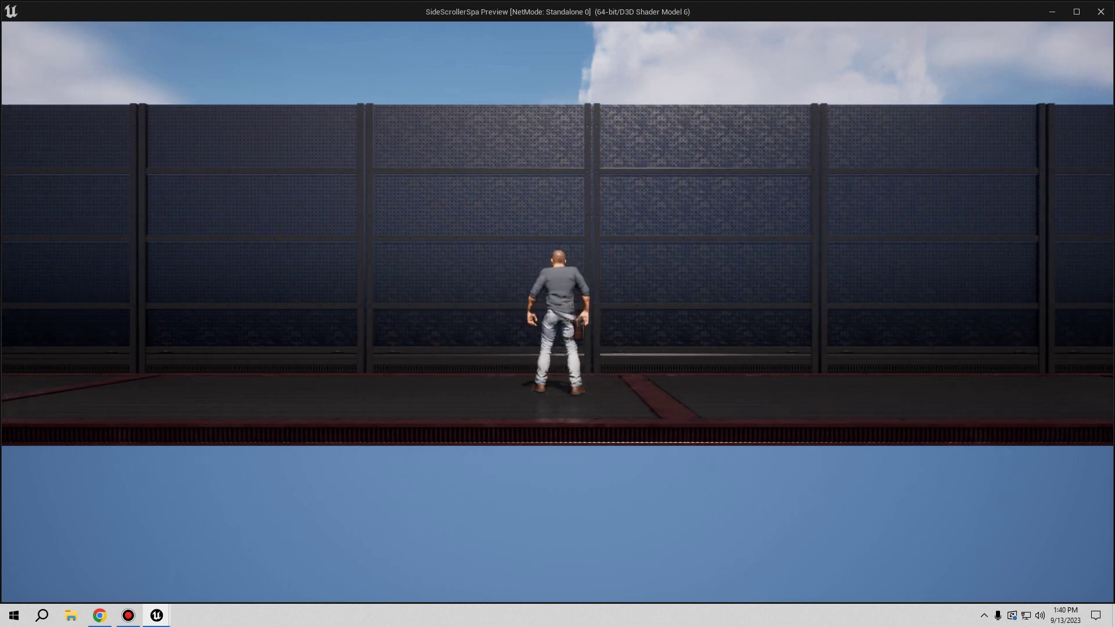
{"action": "key", "text": "Escape"}
Step: Set CameraBoom Socket Offset Z to 100, then compile and save the Blueprint
{"action": "right_click_drag", "start_coordinate": [577, 257], "coordinate": [585, 241]}
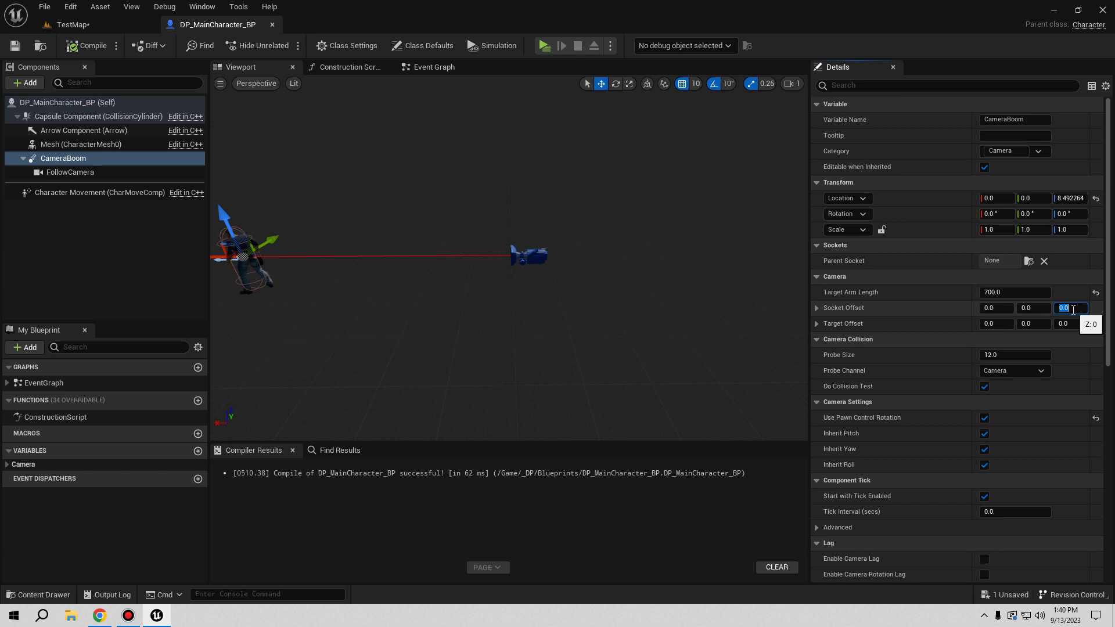
{"action": "type", "text": "0"}
{"action": "key", "text": "Tab"}
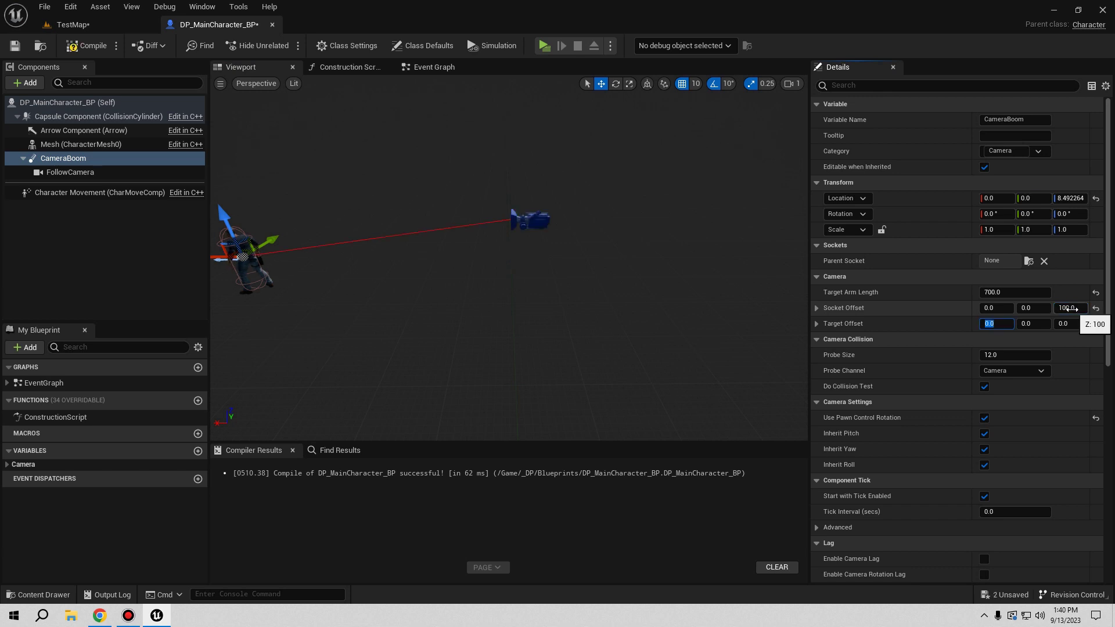
{"action": "left_click", "coordinate": [77, 46]}
{"action": "left_click", "coordinate": [16, 45]}
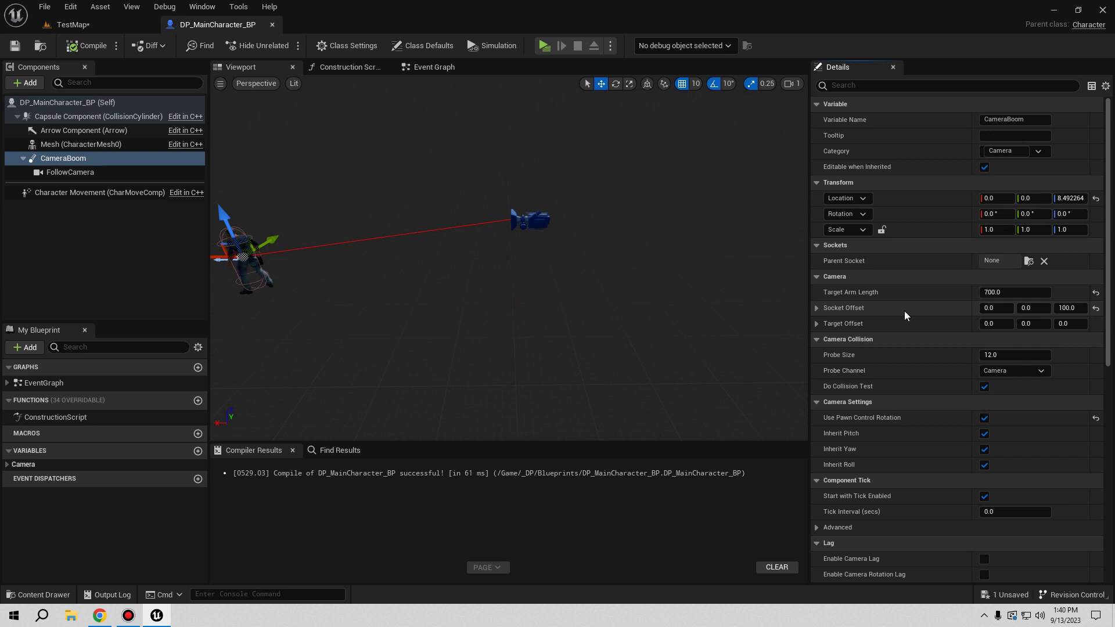
{"action": "left_click", "coordinate": [106, 176]}
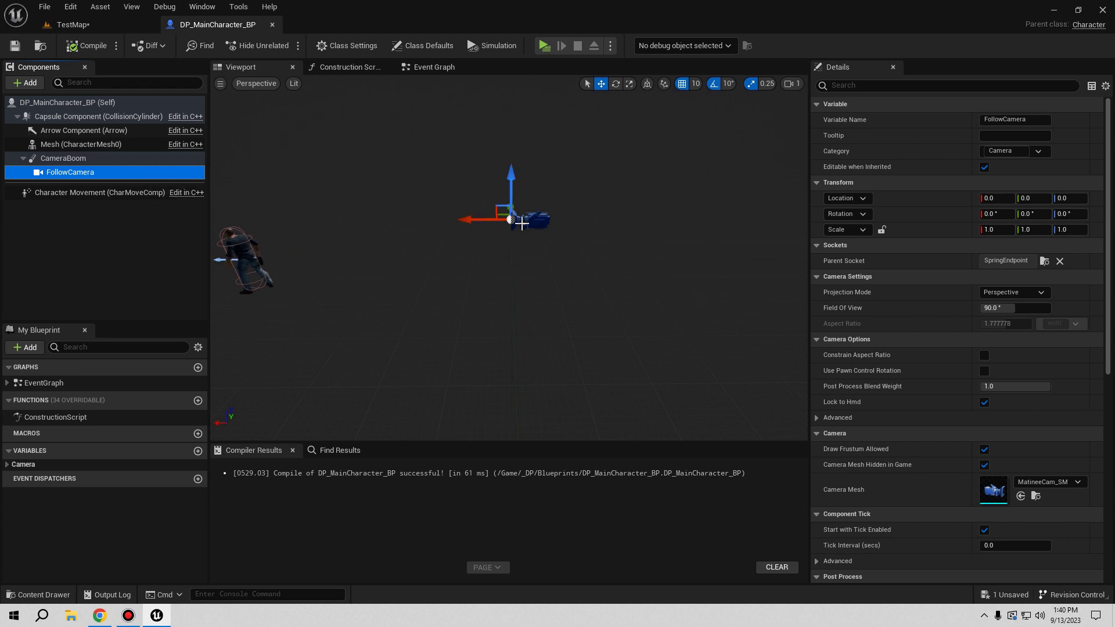
{"action": "left_click", "coordinate": [83, 158]}
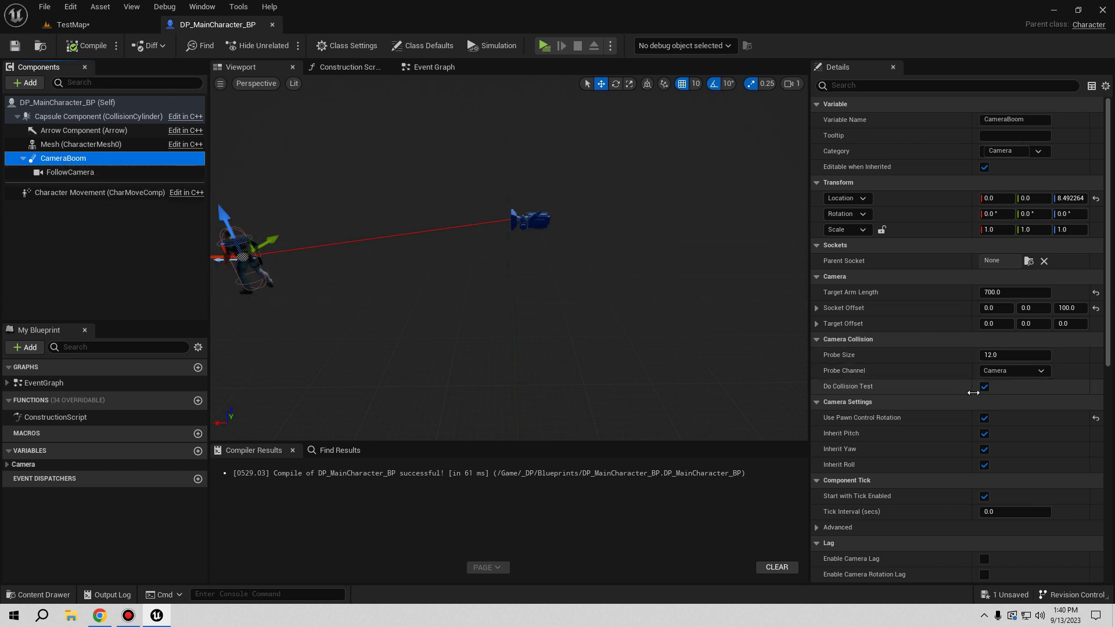
{"action": "scroll", "coordinate": [561, 234], "scroll_direction": "up", "scroll_amount": 3}
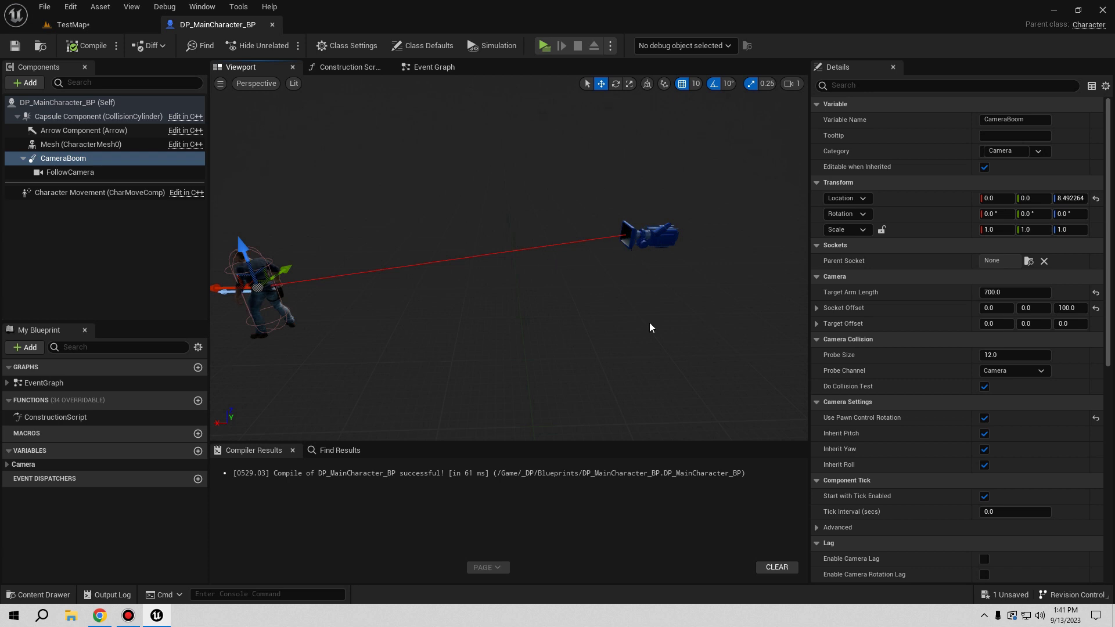
{"action": "left_click_drag", "start_coordinate": [685, 326], "coordinate": [76, 29]}
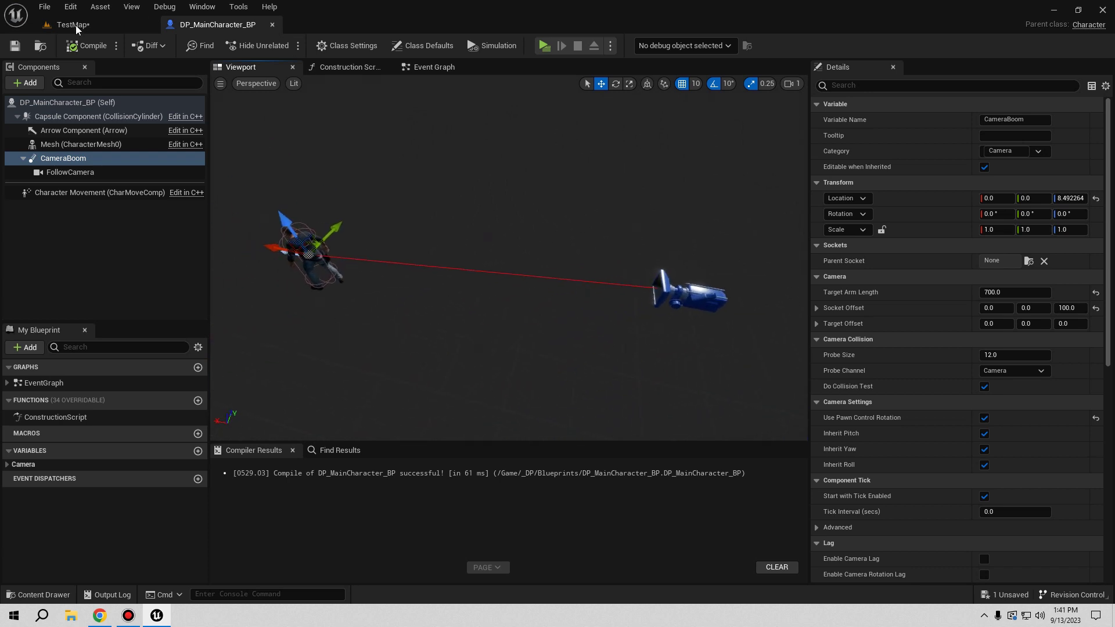
Step: Play-test the camera and adjust Socket Offset Z, trying 200 before settling on 170
{"action": "left_click", "coordinate": [544, 45]}
{"action": "key", "text": "d"}
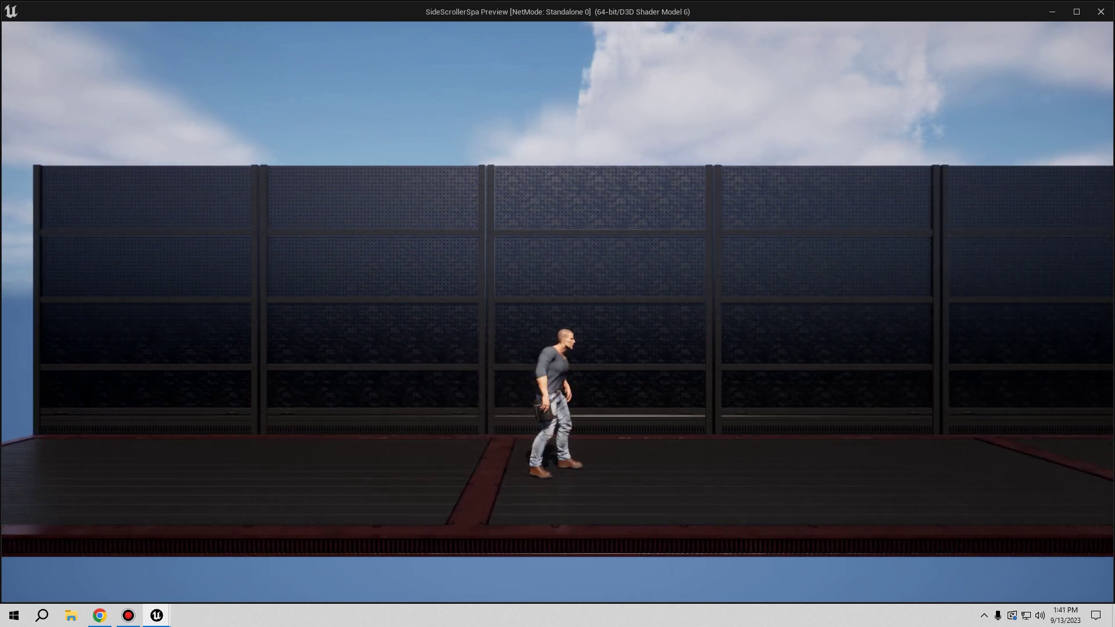
{"action": "key", "text": "Escape"}
{"action": "left_click", "coordinate": [1065, 307]}
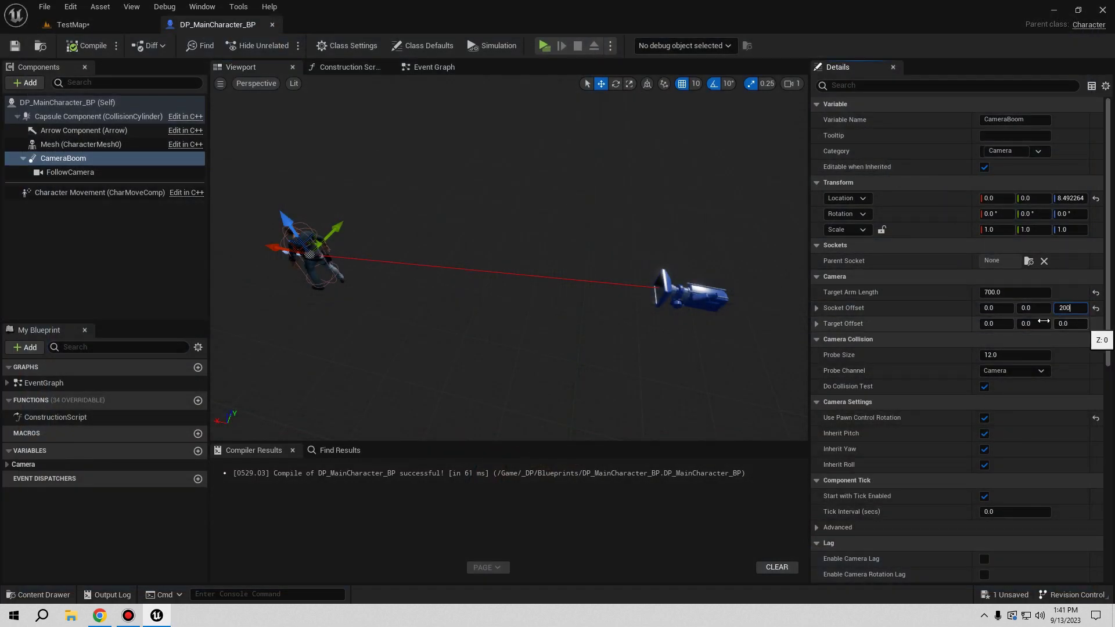
{"action": "key", "text": "Return"}
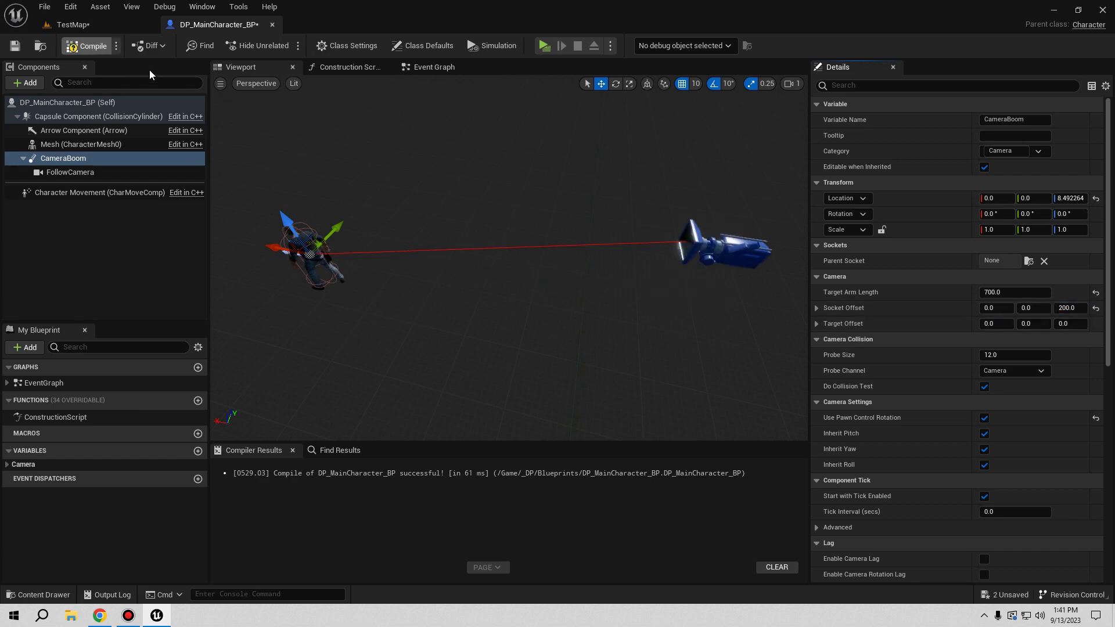
{"action": "left_click", "coordinate": [544, 46]}
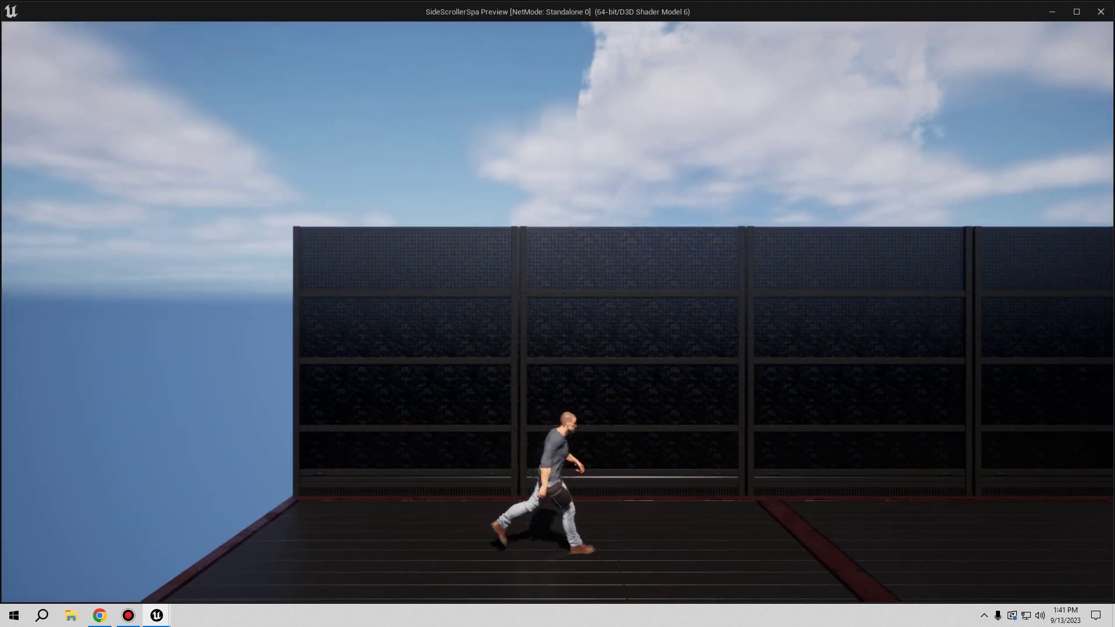
{"action": "key", "text": "Escape"}
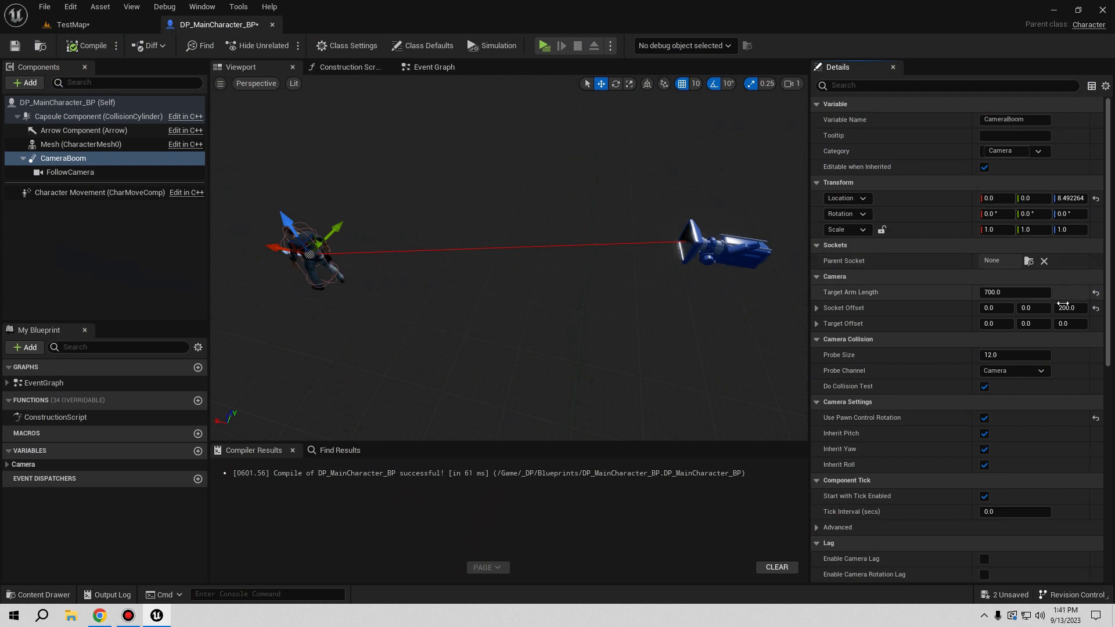
{"action": "left_click", "coordinate": [1064, 306]}
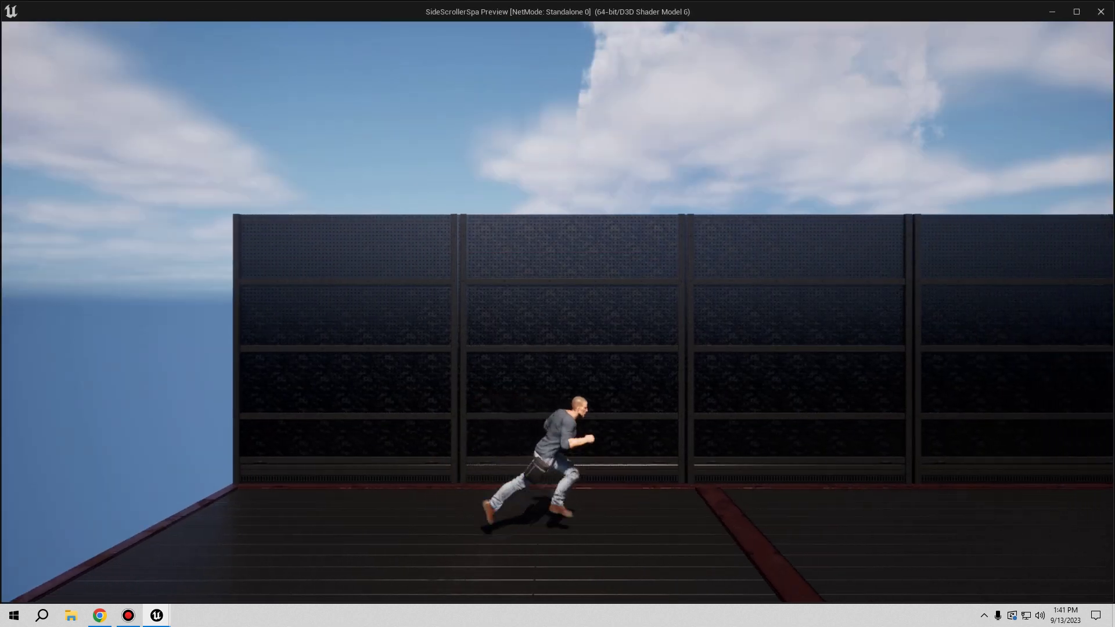
{"action": "key", "text": "Escape"}
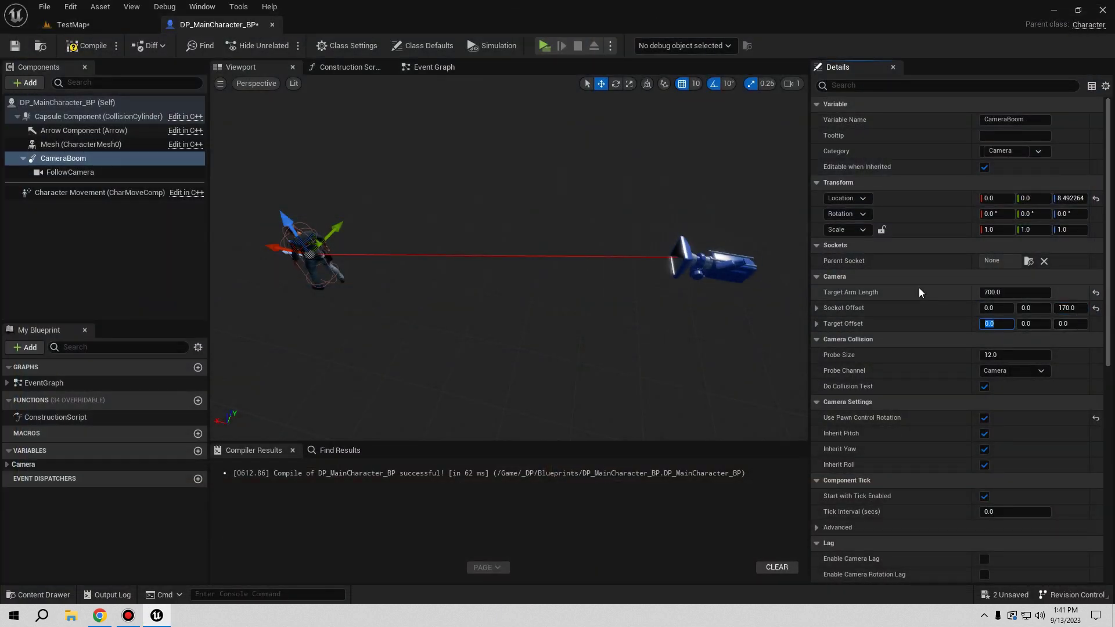
Step: Play-test again, running the character right and left along the platform, then exit
{"action": "left_click", "coordinate": [544, 46]}
{"action": "key", "text": "d"}
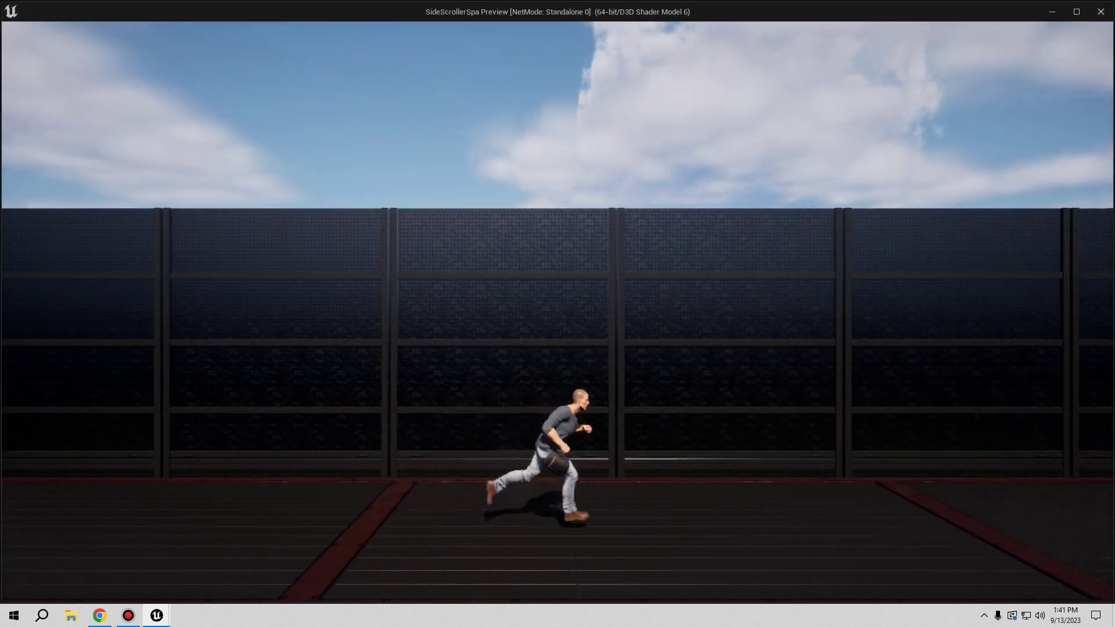
{"action": "key", "text": "w"}
{"action": "key", "text": "d"}
{"action": "key", "text": "a"}
{"action": "key", "text": "d"}
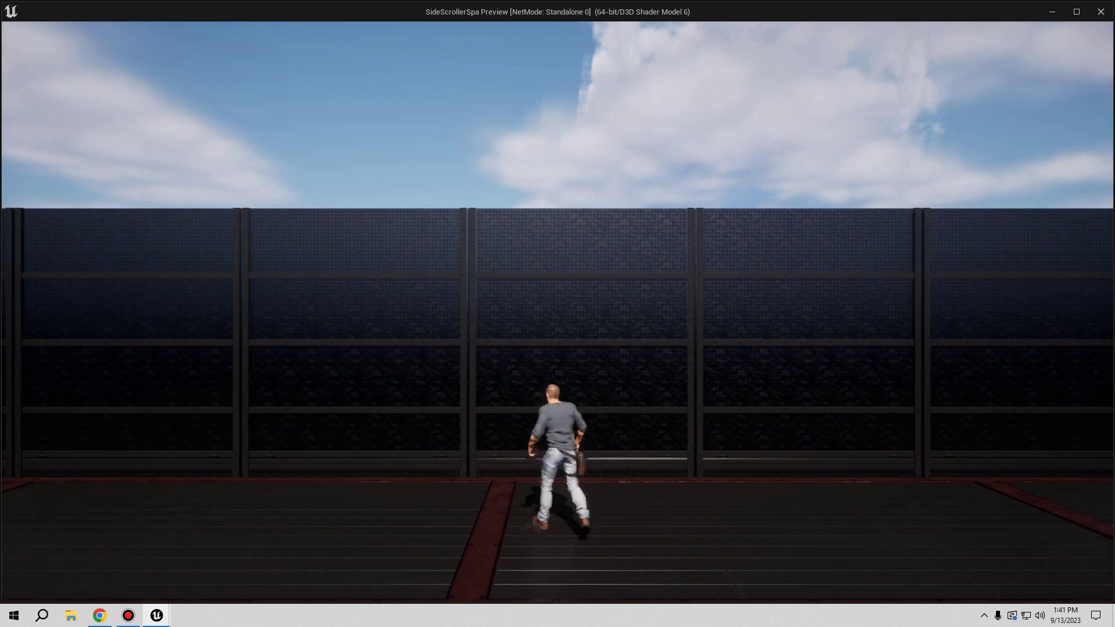
{"action": "key", "text": "Escape"}
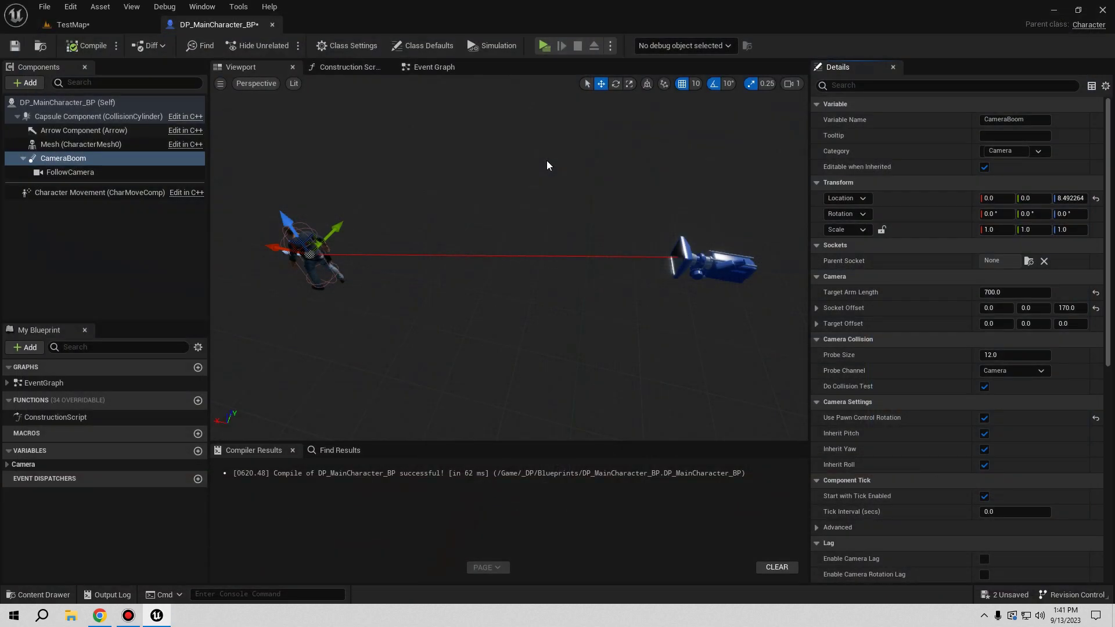
Step: In TestMap, select the four floor pieces and duplicate them upward to Z 380
{"action": "left_click", "coordinate": [102, 26]}
{"action": "left_click", "coordinate": [353, 242]}
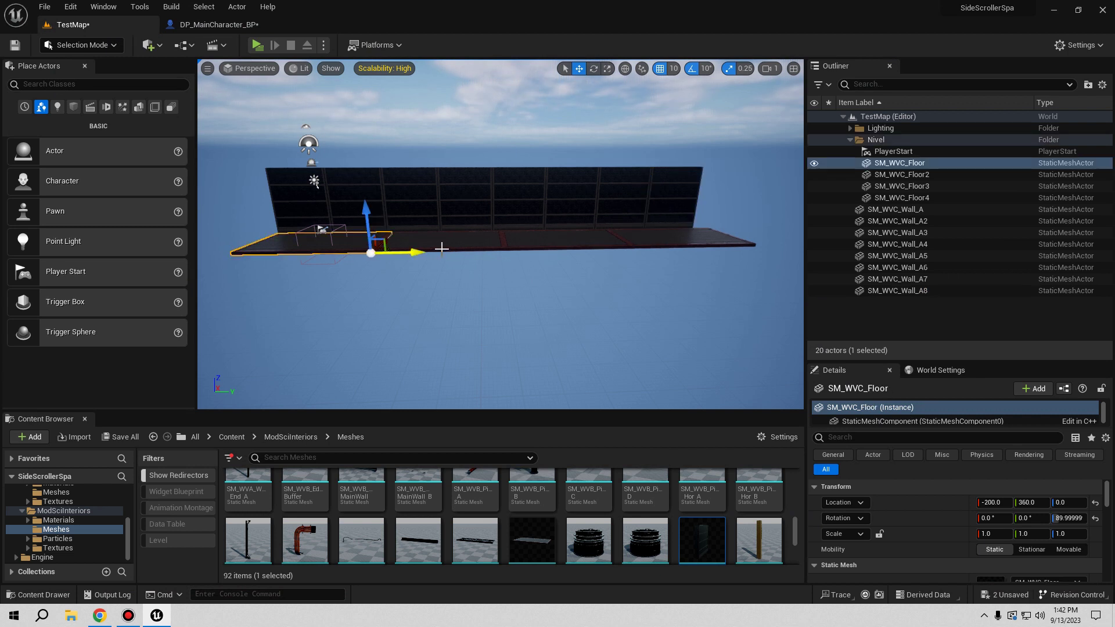
{"action": "left_click", "coordinate": [441, 249], "text": "ctrl"}
{"action": "left_click", "coordinate": [551, 247], "text": "ctrl"}
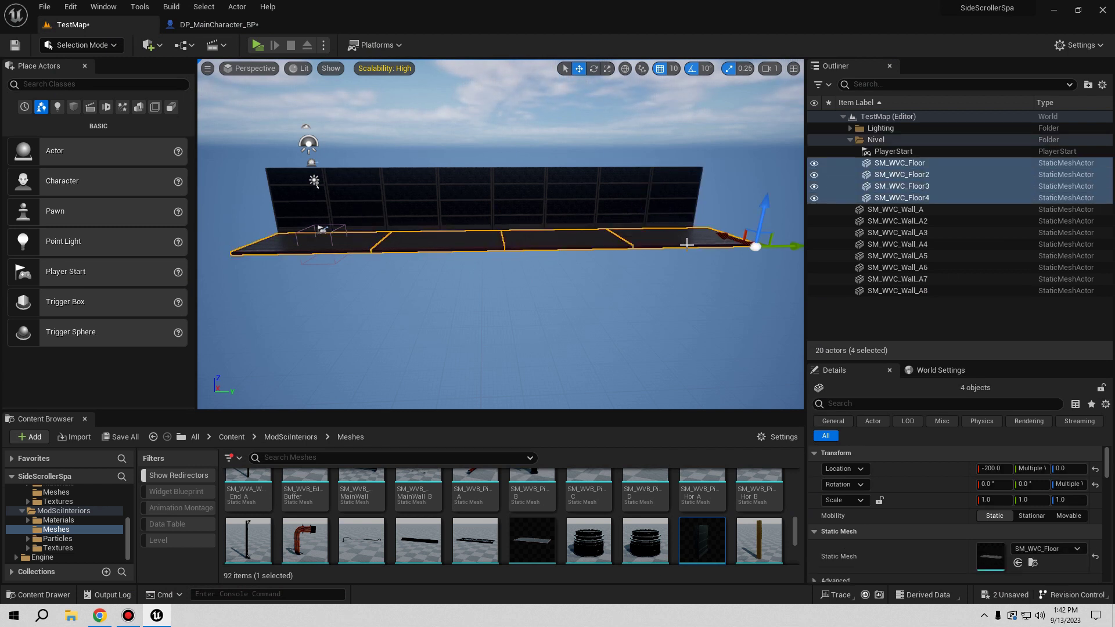
{"action": "left_click_drag", "start_coordinate": [764, 215], "coordinate": [772, 148], "text": "alt"}
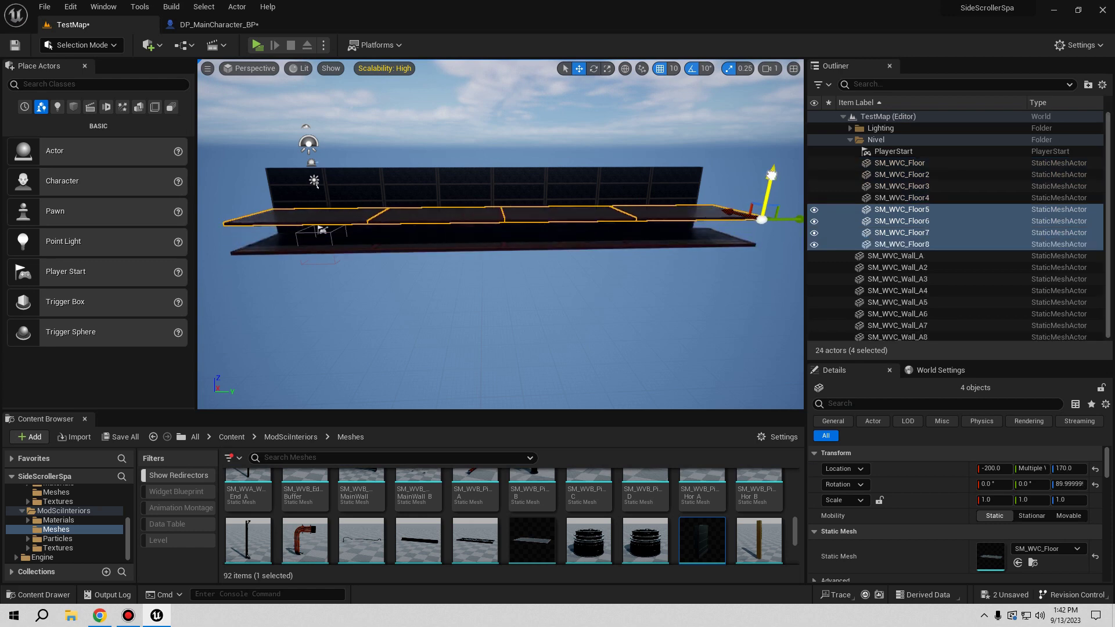
{"action": "key", "text": "f"}
Step: Inspect the raised roof floors from above and below, then begin a play test
{"action": "mouse_move", "coordinate": [499, 232]}
{"action": "left_mouse_down", "text": "alt"}
{"action": "mouse_move", "coordinate": [406, 244]}
{"action": "mouse_move", "coordinate": [255, 209]}
{"action": "mouse_move", "coordinate": [245, 250]}
{"action": "mouse_move", "coordinate": [256, 221]}
{"action": "mouse_move", "coordinate": [273, 220]}
{"action": "left_mouse_up", "text": "alt"}
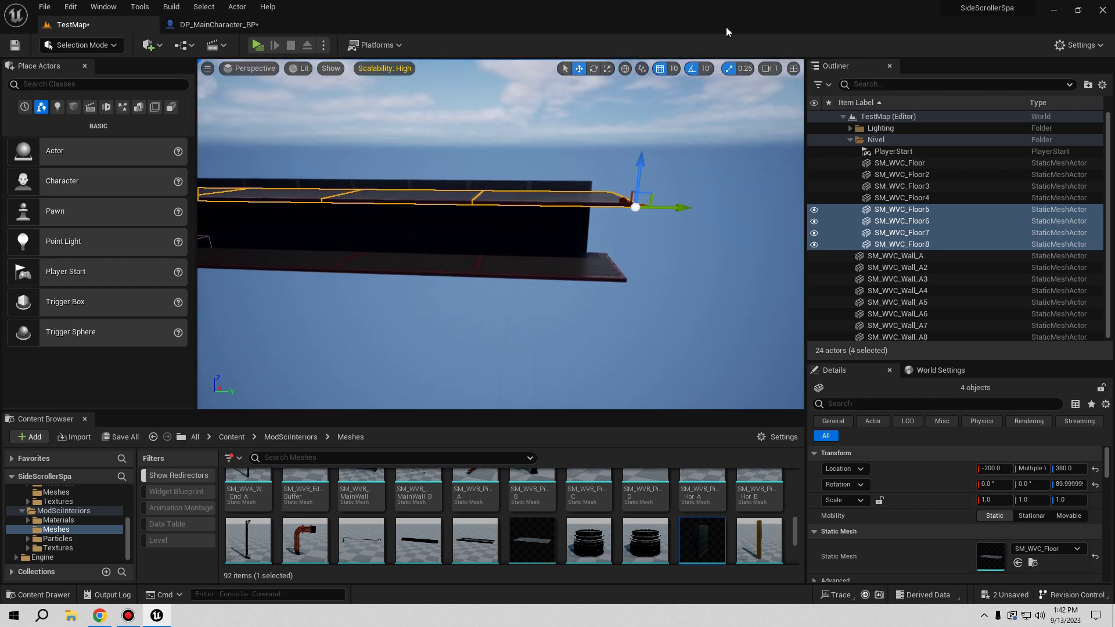
{"action": "mouse_move", "coordinate": [615, 144]}
{"action": "left_mouse_down", "text": "alt"}
{"action": "mouse_move", "coordinate": [495, 174]}
{"action": "mouse_move", "coordinate": [557, 174]}
{"action": "left_mouse_up", "text": "alt"}
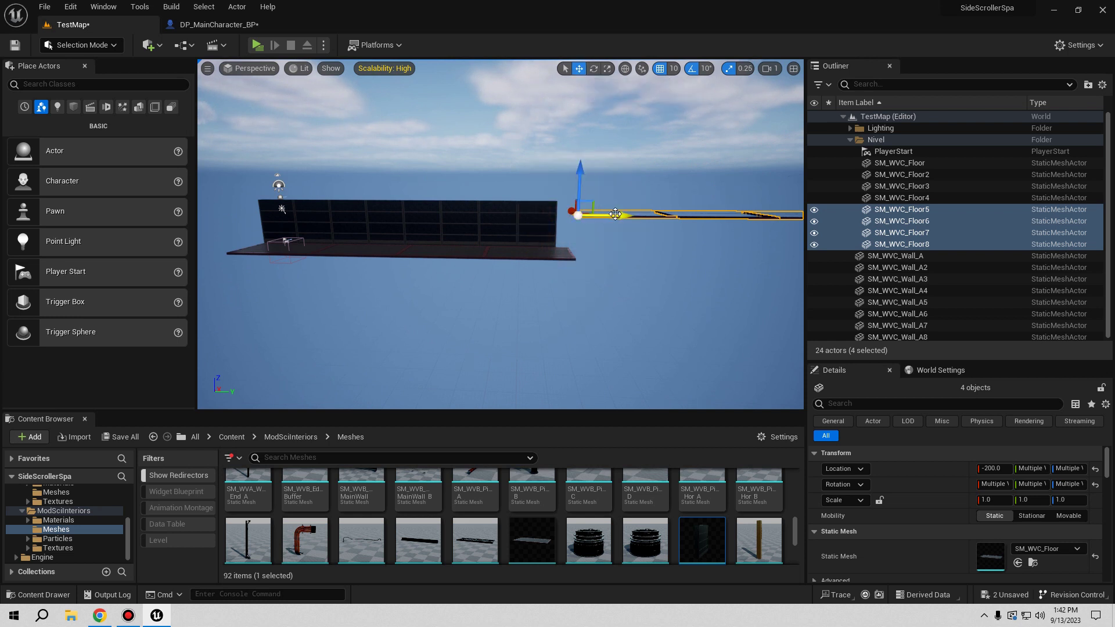
{"action": "key", "text": "f"}
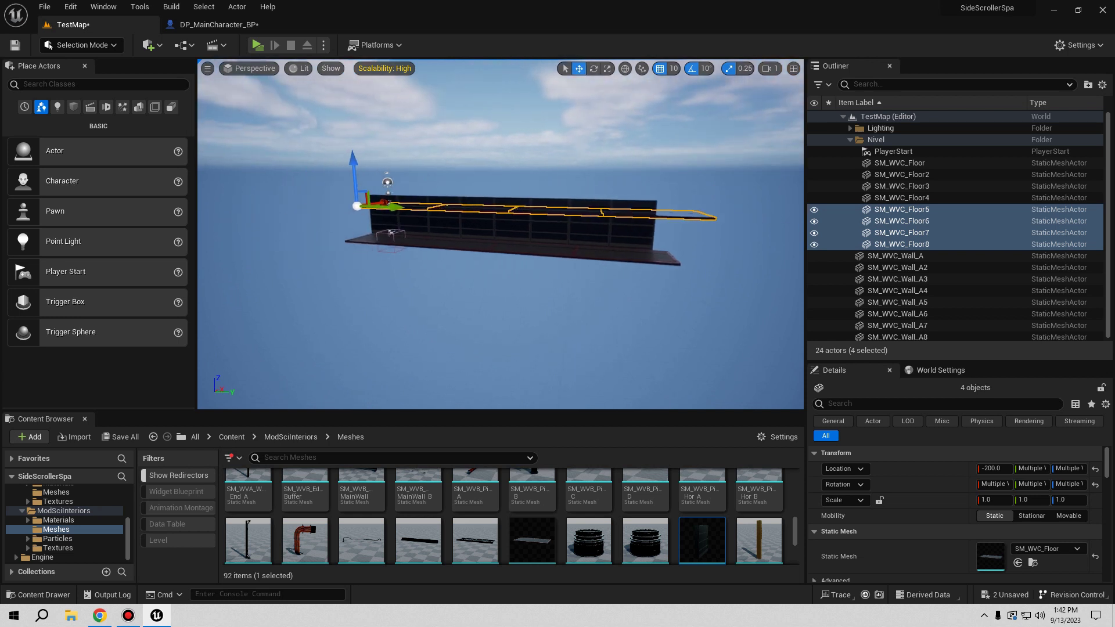
{"action": "left_click_drag", "start_coordinate": [333, 189], "coordinate": [332, 174], "text": "alt"}
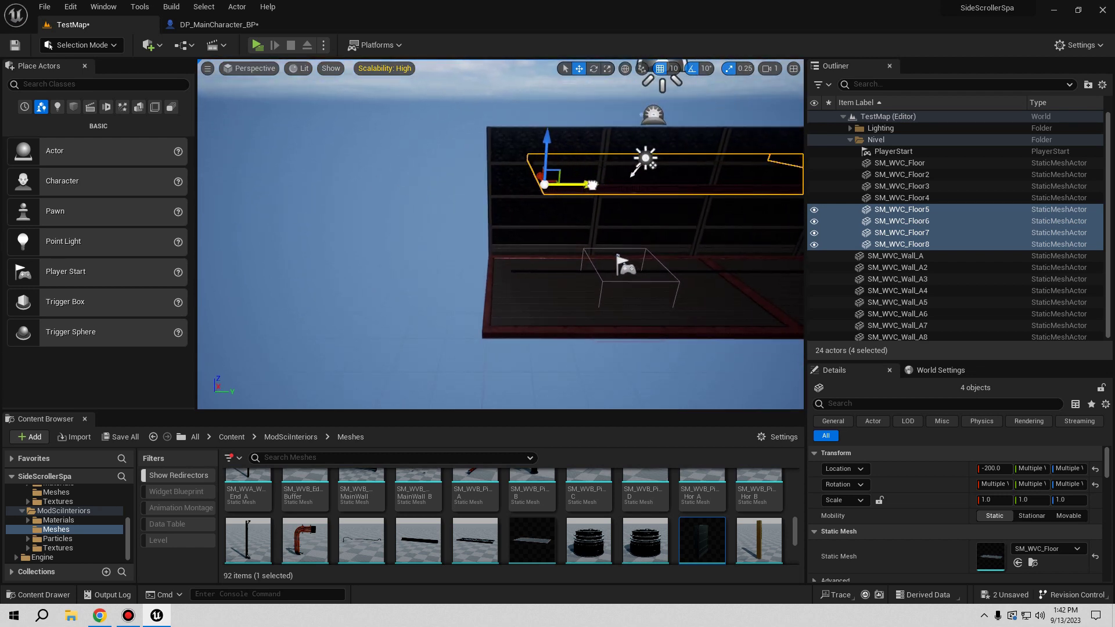
{"action": "mouse_move", "coordinate": [527, 180]}
{"action": "left_mouse_down", "text": "alt"}
{"action": "mouse_move", "coordinate": [527, 220]}
{"action": "mouse_move", "coordinate": [553, 206]}
{"action": "left_mouse_up", "text": "alt"}
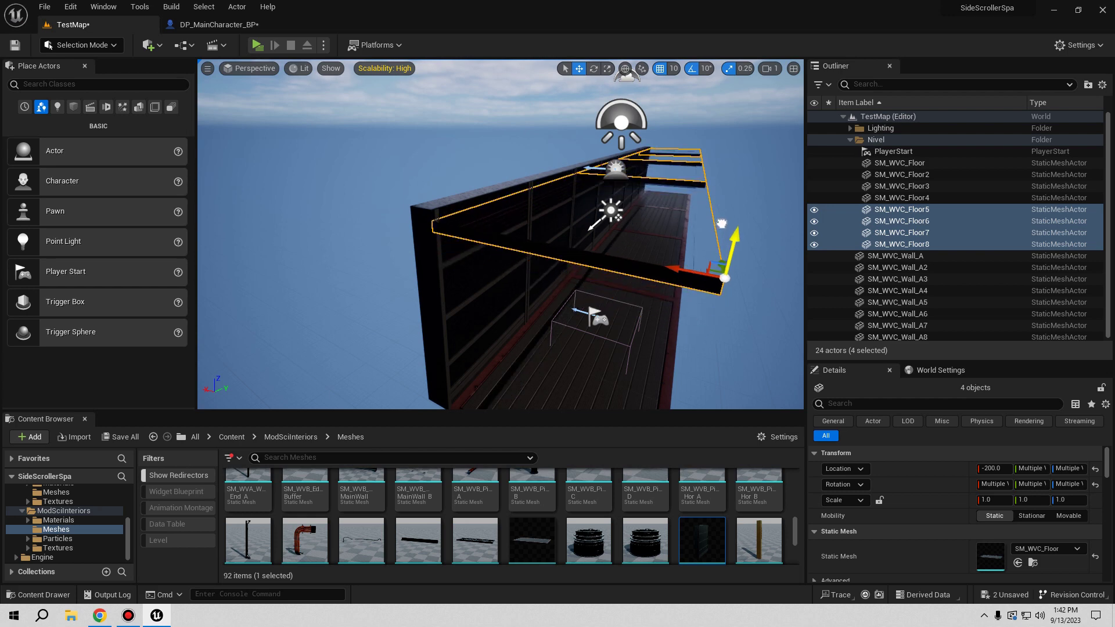
{"action": "left_click_drag", "start_coordinate": [725, 210], "coordinate": [598, 167], "text": "alt"}
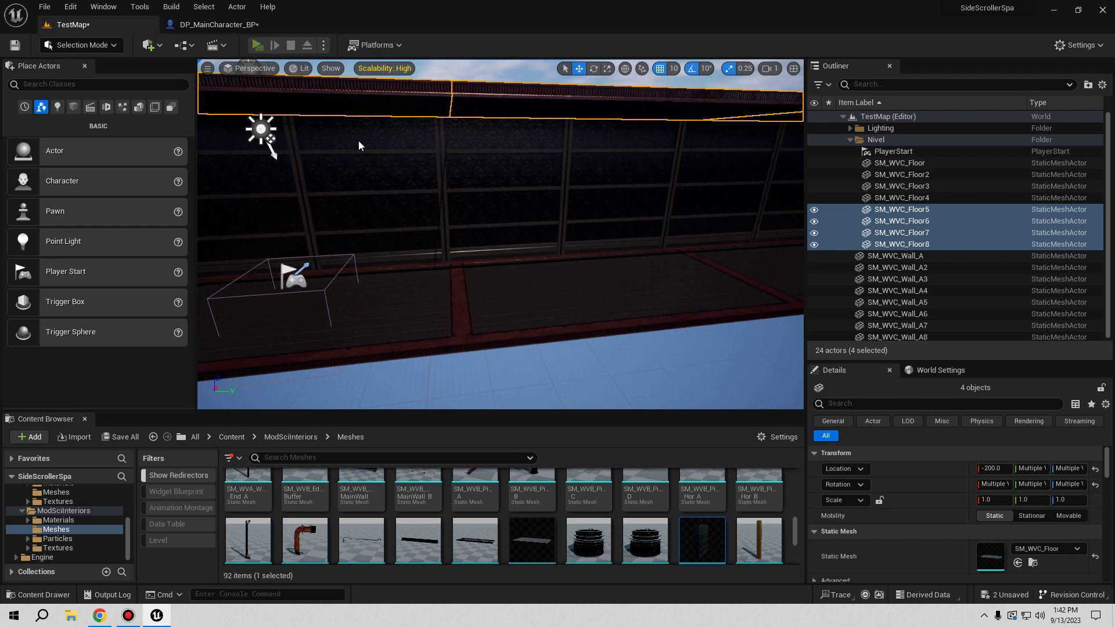
{"action": "key", "text": "d"}
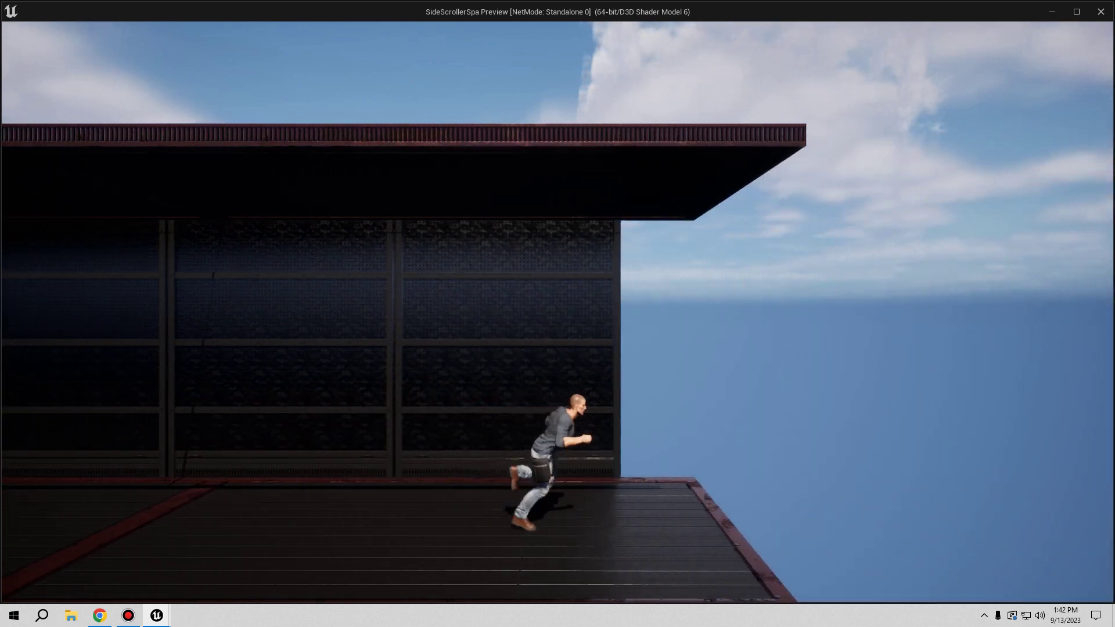
{"action": "key", "text": "a"}
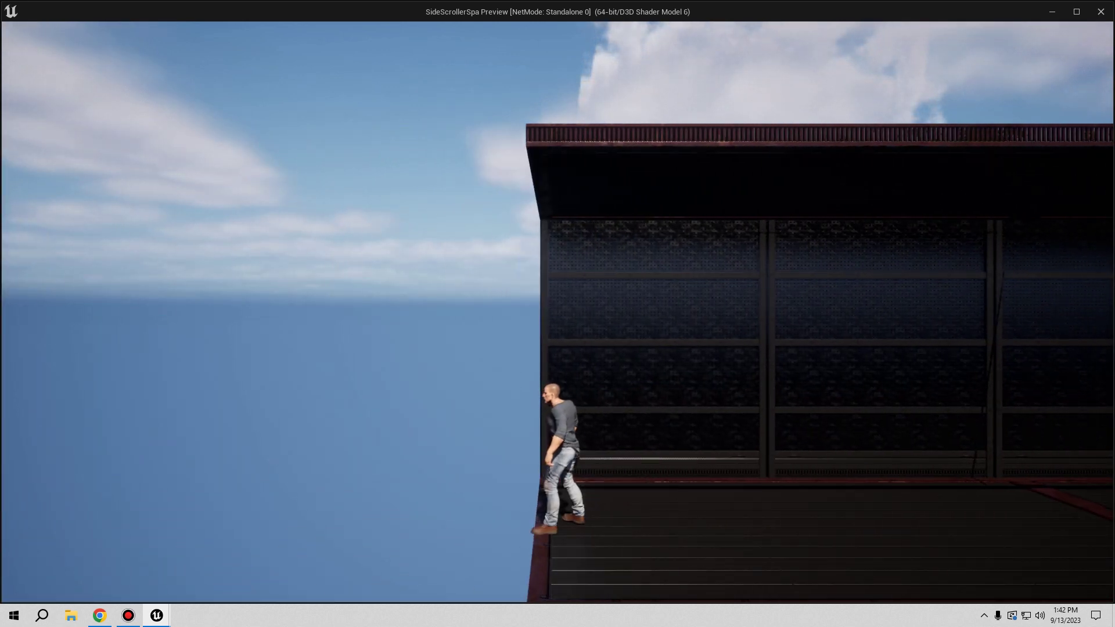
{"action": "key", "text": "d"}
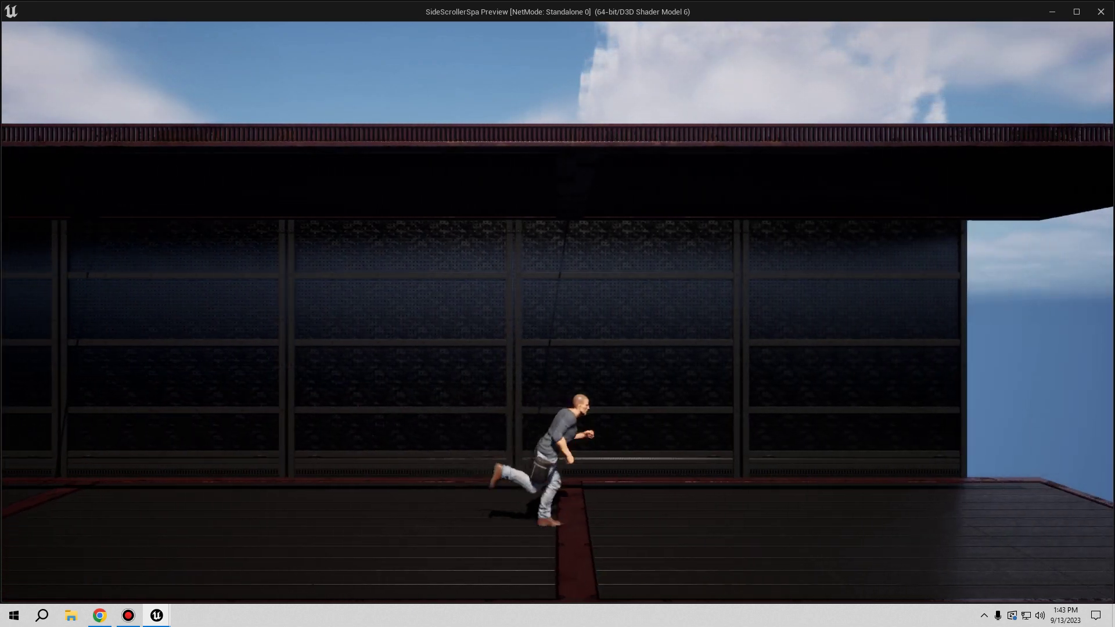
{"action": "key", "text": "a"}
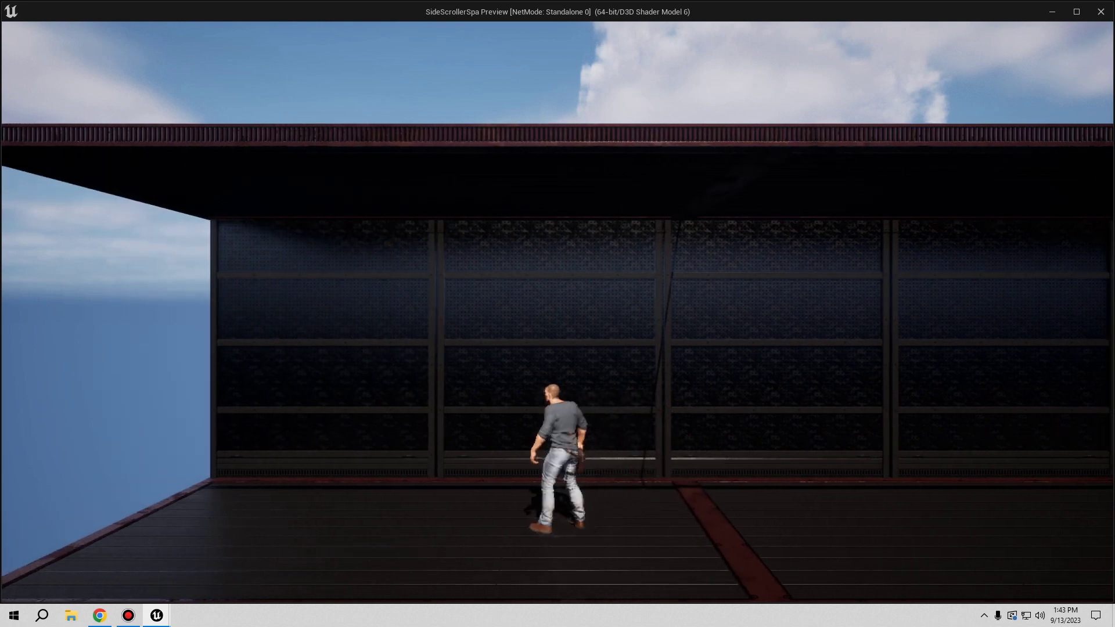
{"action": "key", "text": "d"}
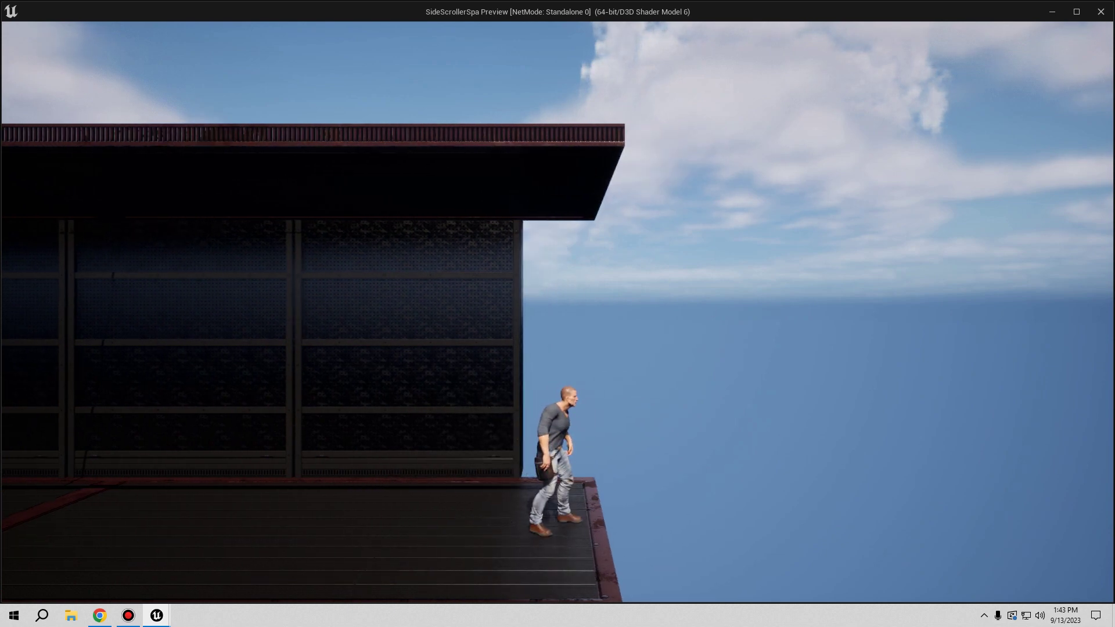
{"action": "key", "text": "Escape"}
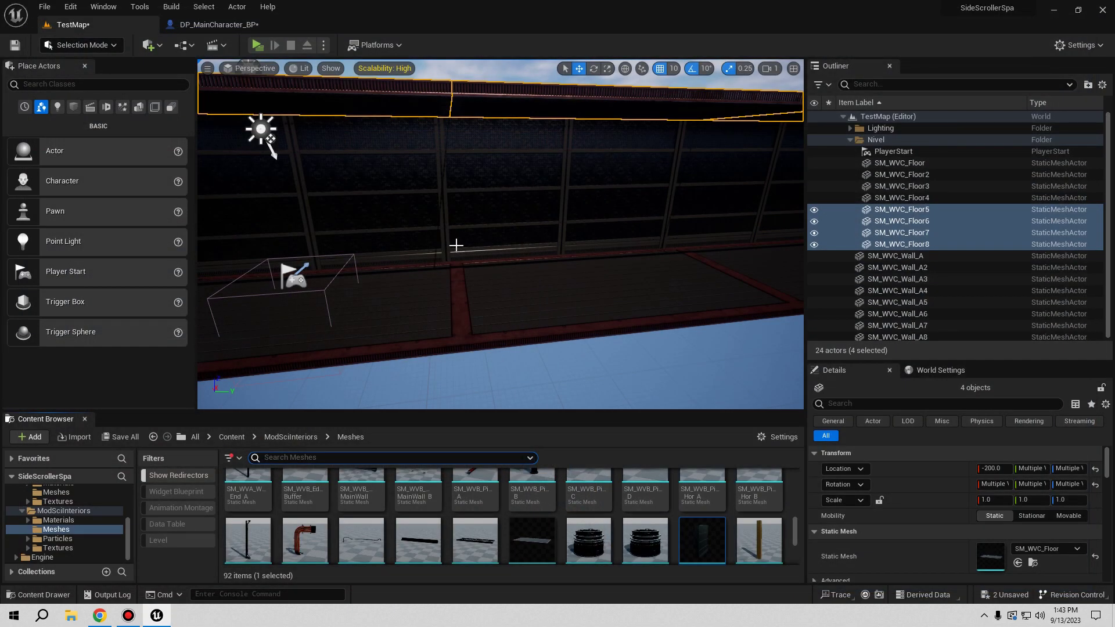
Step: Duplicate floor pieces SM_WVC_Floor2–Floor4 to extend the platform past its end
{"action": "right_click_drag", "start_coordinate": [499, 232], "coordinate": [500, 232]}
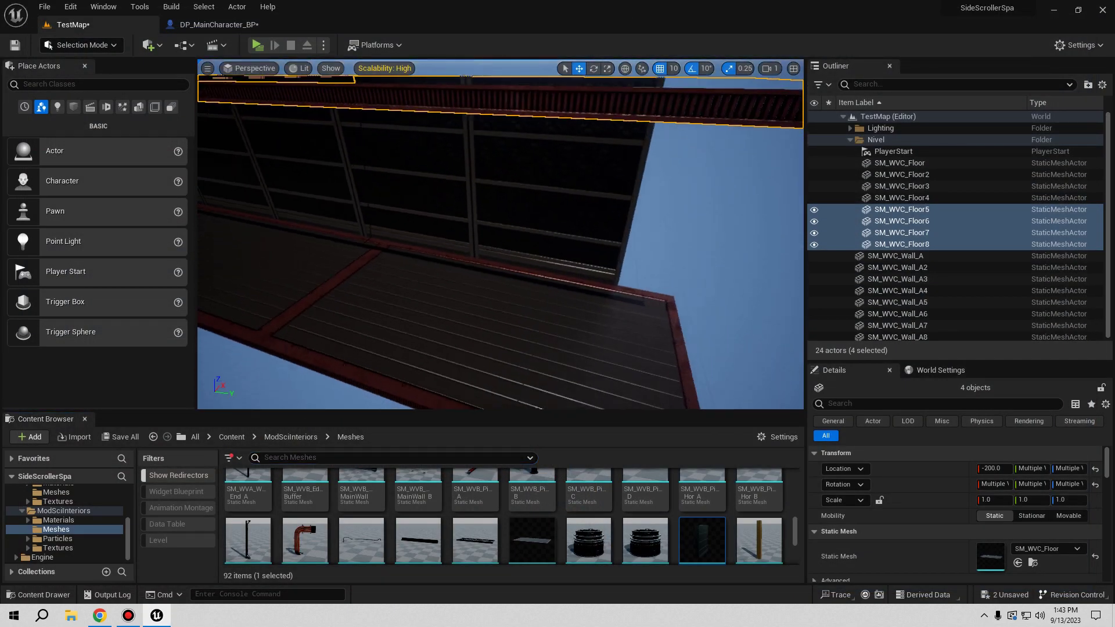
{"action": "right_click_drag", "start_coordinate": [603, 227], "coordinate": [604, 227]}
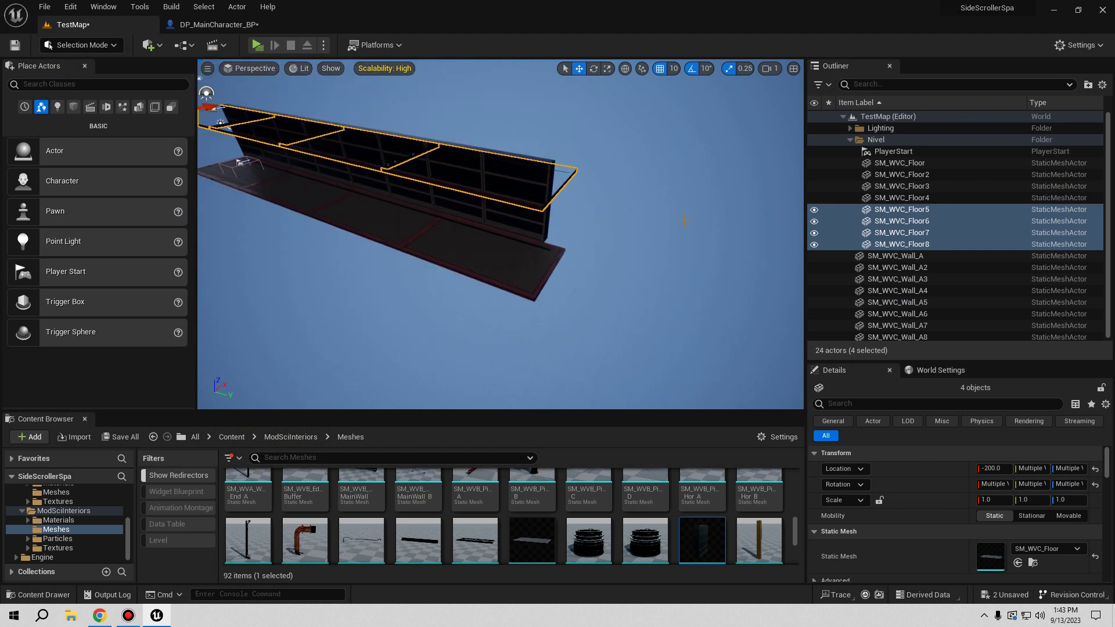
{"action": "right_click_drag", "start_coordinate": [684, 221], "coordinate": [528, 263]}
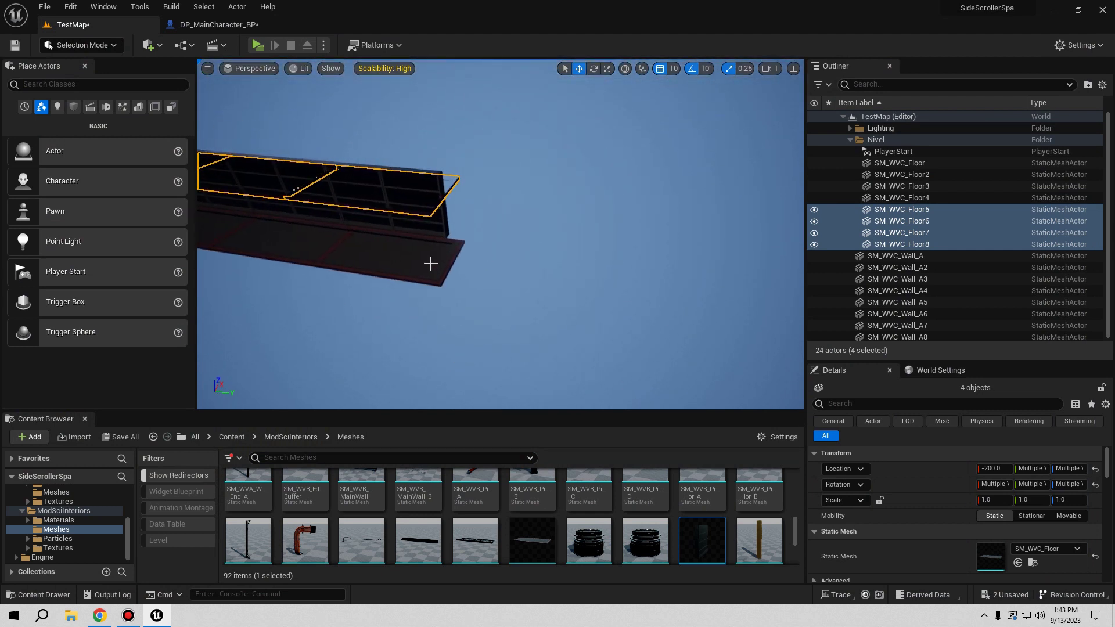
{"action": "right_click_drag", "start_coordinate": [421, 266], "coordinate": [393, 268]}
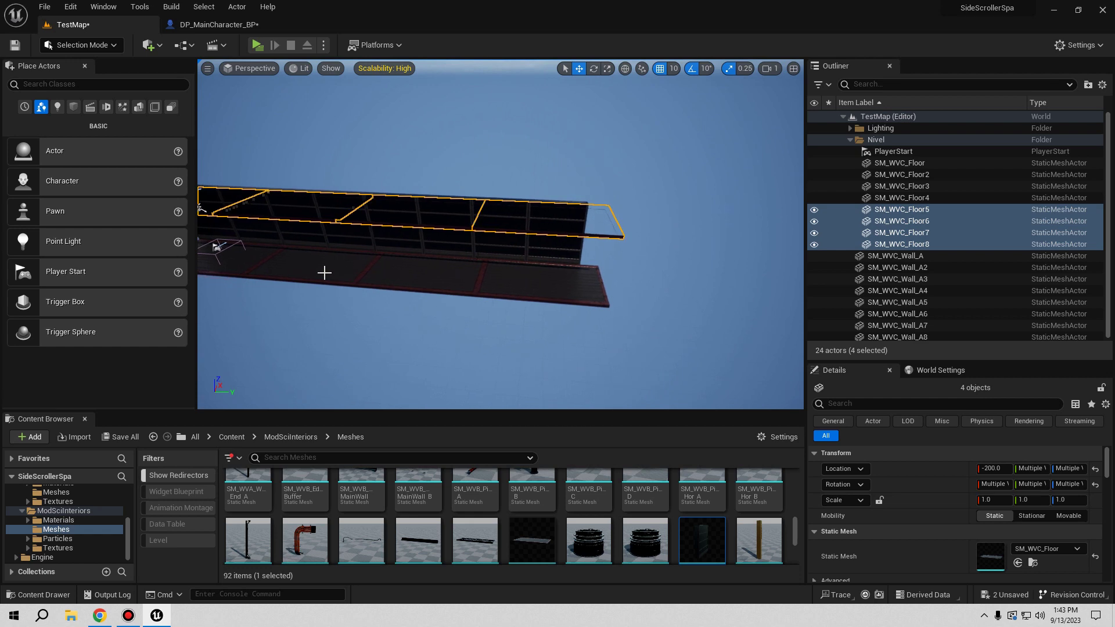
{"action": "left_click", "coordinate": [414, 277]}
{"action": "left_click", "coordinate": [414, 277], "text": "ctrl"}
{"action": "left_click", "coordinate": [550, 291], "text": "ctrl"}
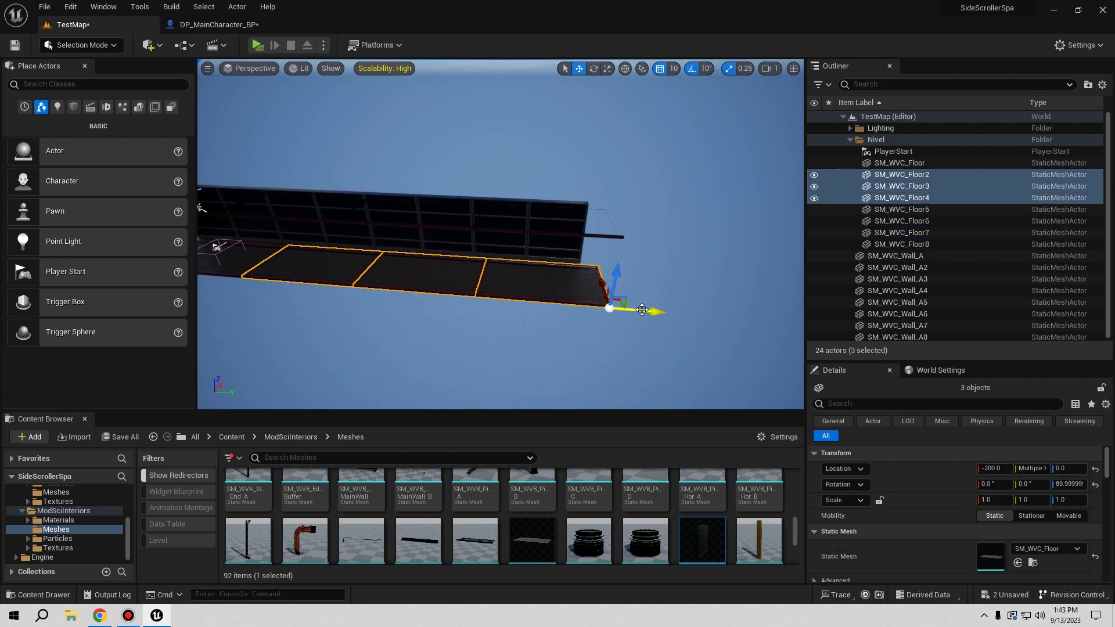
{"action": "left_click_drag", "start_coordinate": [642, 309], "coordinate": [761, 318], "text": "alt"}
{"action": "right_click_drag", "start_coordinate": [760, 318], "coordinate": [641, 295]}
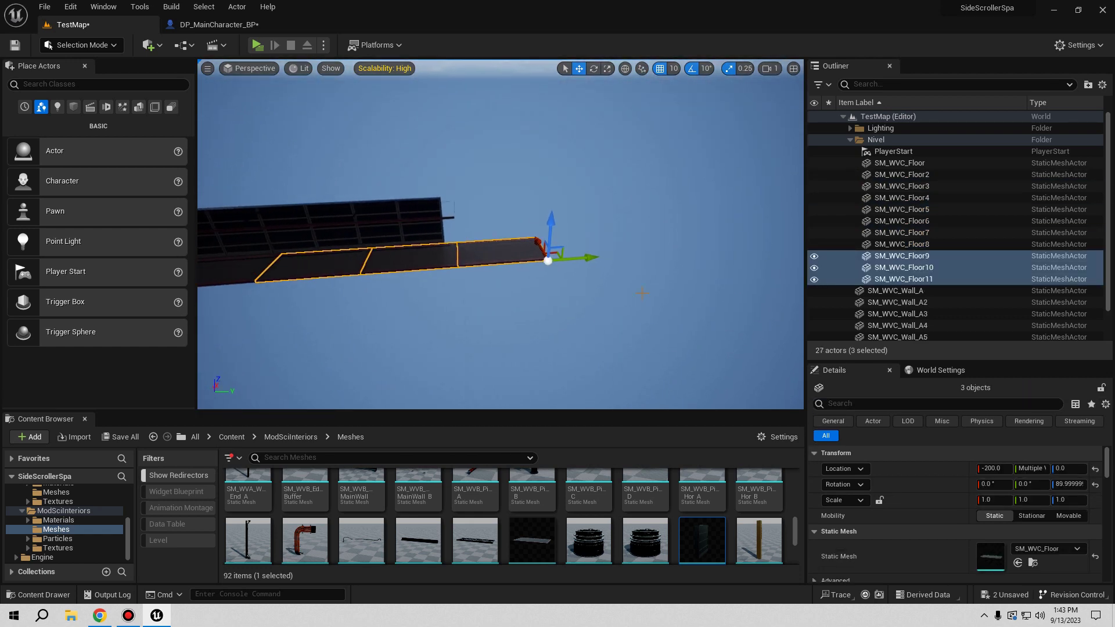
{"action": "left_click_drag", "start_coordinate": [643, 256], "coordinate": [788, 234]}
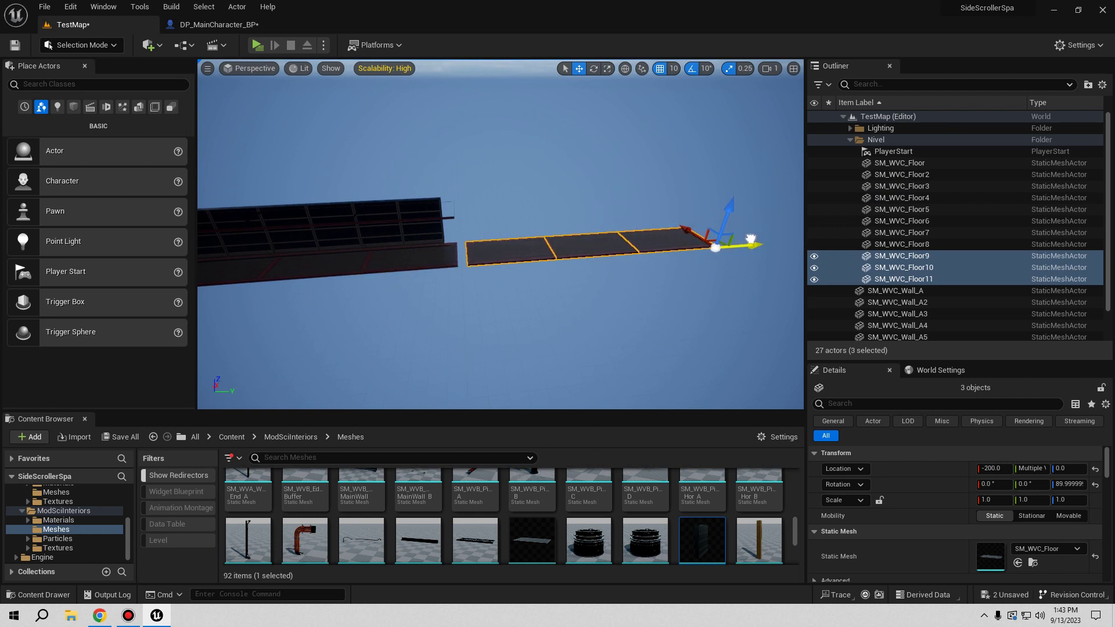
{"action": "mouse_move", "coordinate": [707, 255]}
{"action": "right_mouse_down"}
{"action": "mouse_move", "coordinate": [639, 325]}
{"action": "mouse_move", "coordinate": [656, 331]}
{"action": "mouse_move", "coordinate": [715, 282]}
{"action": "right_mouse_up"}
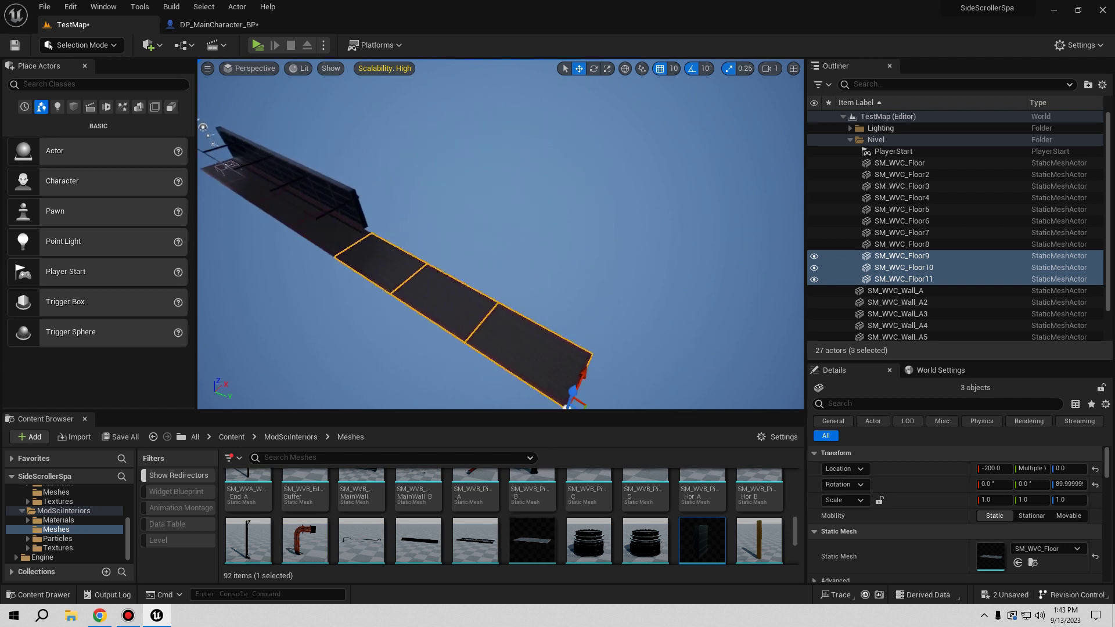
Step: Delete the extra SM_WVC_Floor11 and select Floor4, Floor9 and Floor10
{"action": "left_click", "coordinate": [608, 344]}
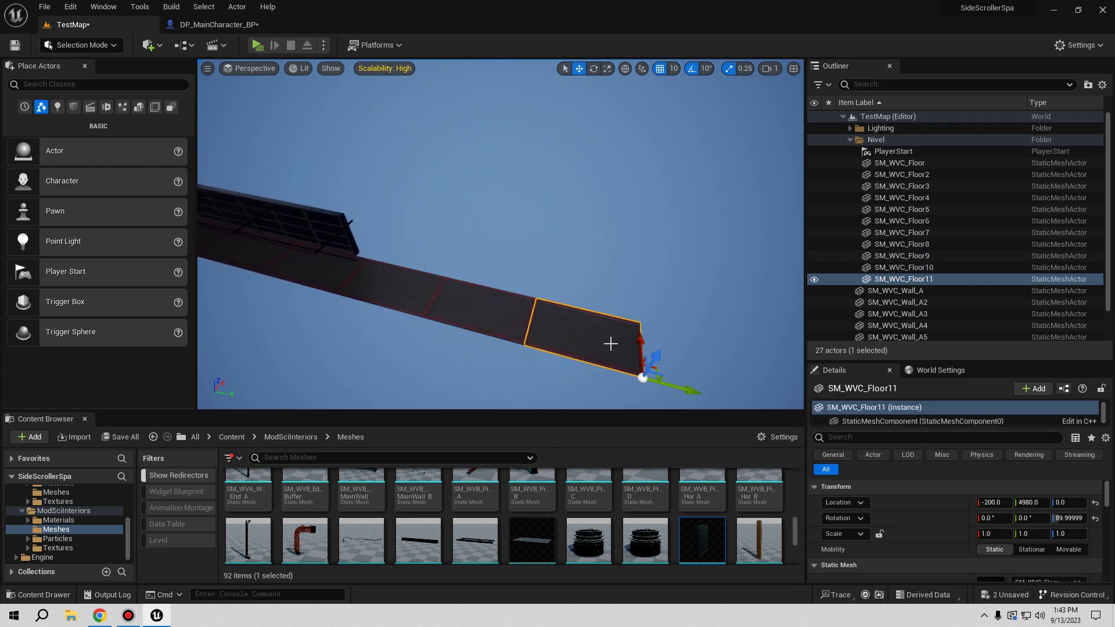
{"action": "key", "text": "Delete"}
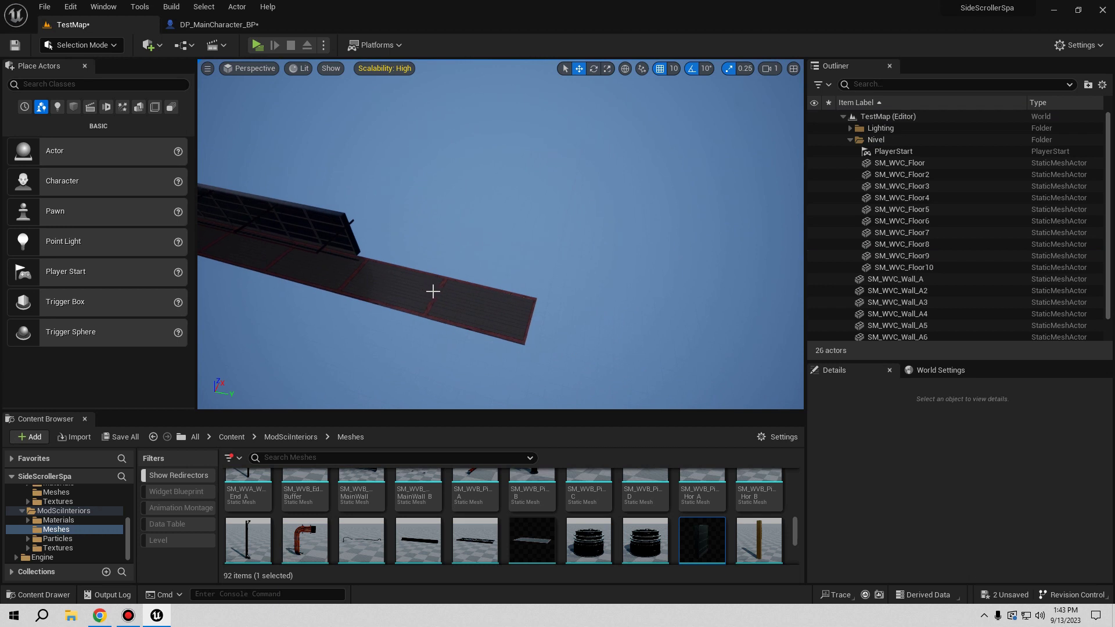
{"action": "left_click", "coordinate": [432, 291]}
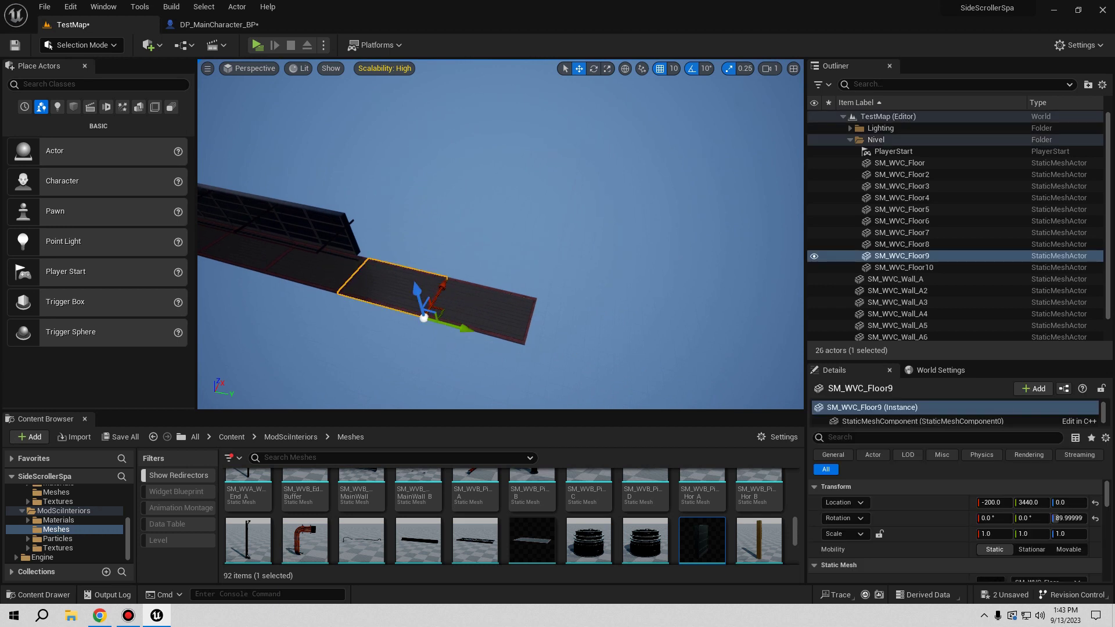
{"action": "left_click", "coordinate": [358, 283], "text": "ctrl"}
{"action": "left_click", "coordinate": [473, 301], "text": "ctrl"}
{"action": "right_click_drag", "start_coordinate": [497, 283], "coordinate": [497, 282]}
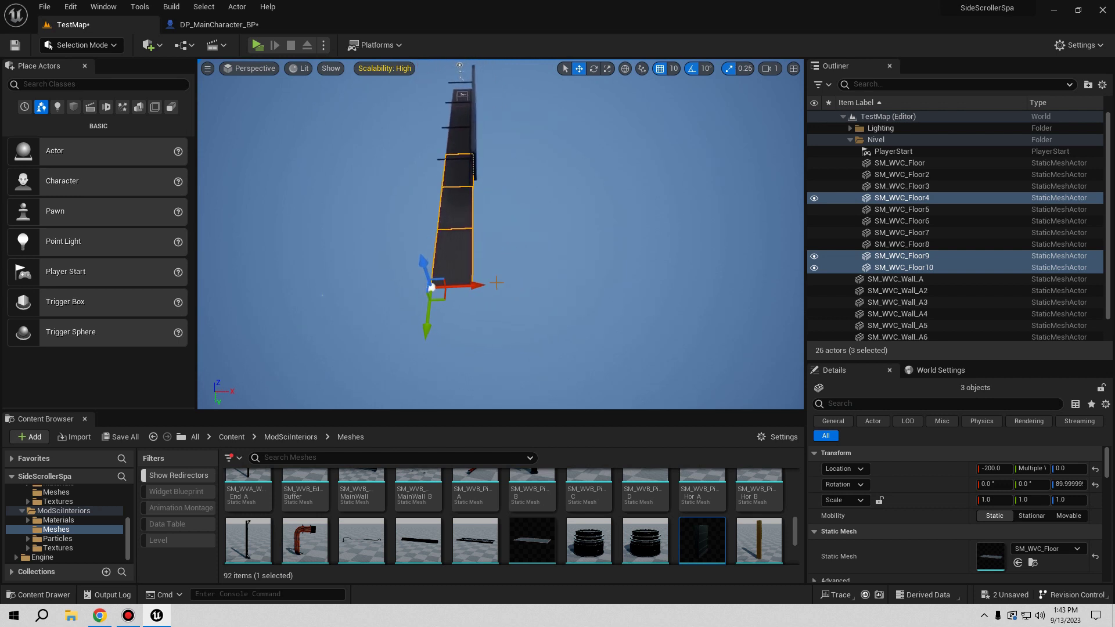
Step: Duplicate six floor tiles and slide the copies flush beside the original strip
{"action": "left_click_drag", "start_coordinate": [477, 287], "coordinate": [531, 291], "text": "alt"}
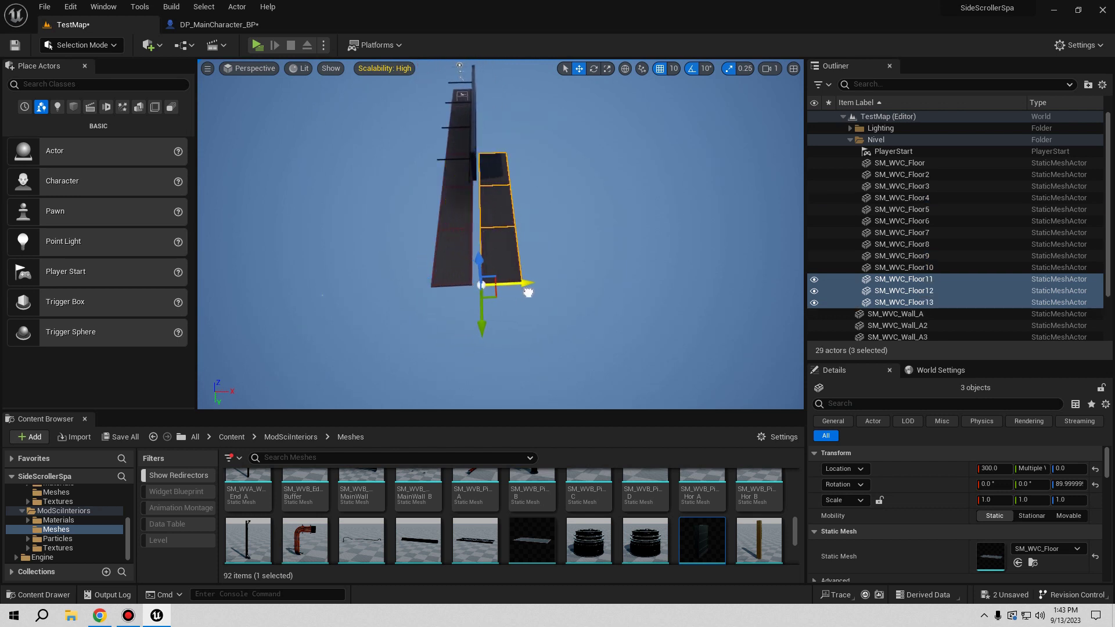
{"action": "right_click_drag", "start_coordinate": [520, 293], "coordinate": [519, 185]}
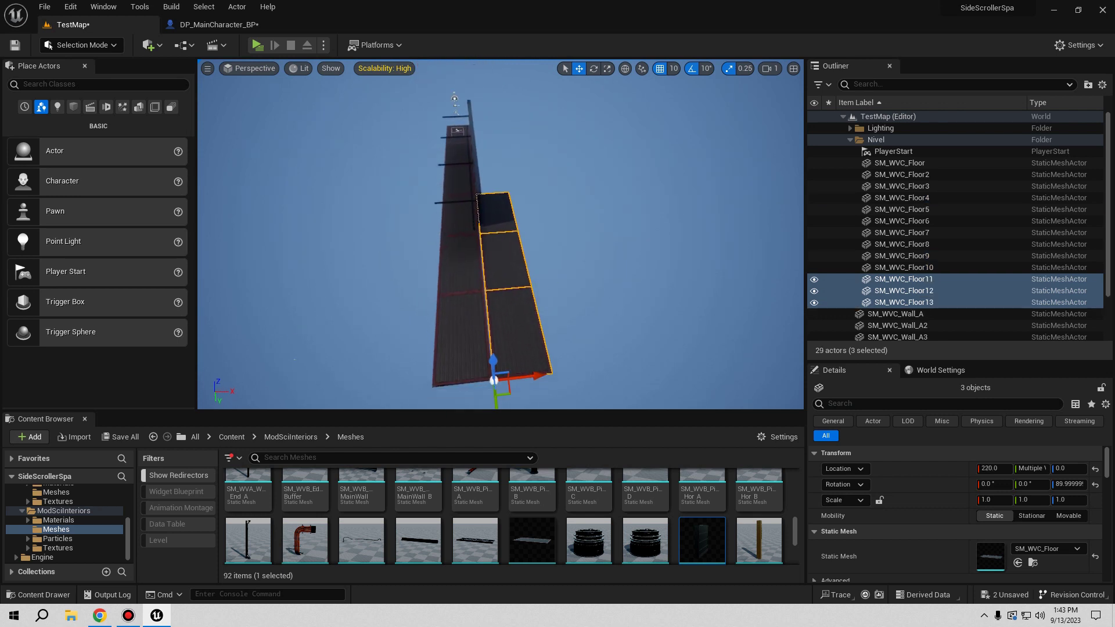
{"action": "mouse_move", "coordinate": [519, 185]}
{"action": "right_mouse_down"}
{"action": "mouse_move", "coordinate": [487, 273]}
{"action": "mouse_move", "coordinate": [552, 298]}
{"action": "right_mouse_up"}
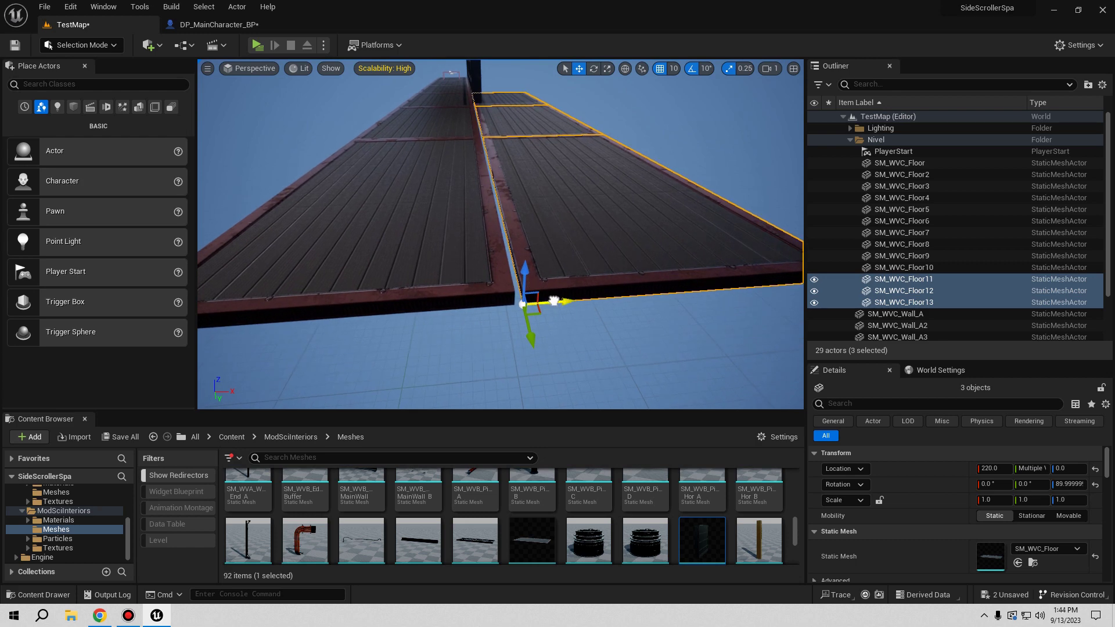
{"action": "right_click_drag", "start_coordinate": [545, 301], "coordinate": [510, 288]}
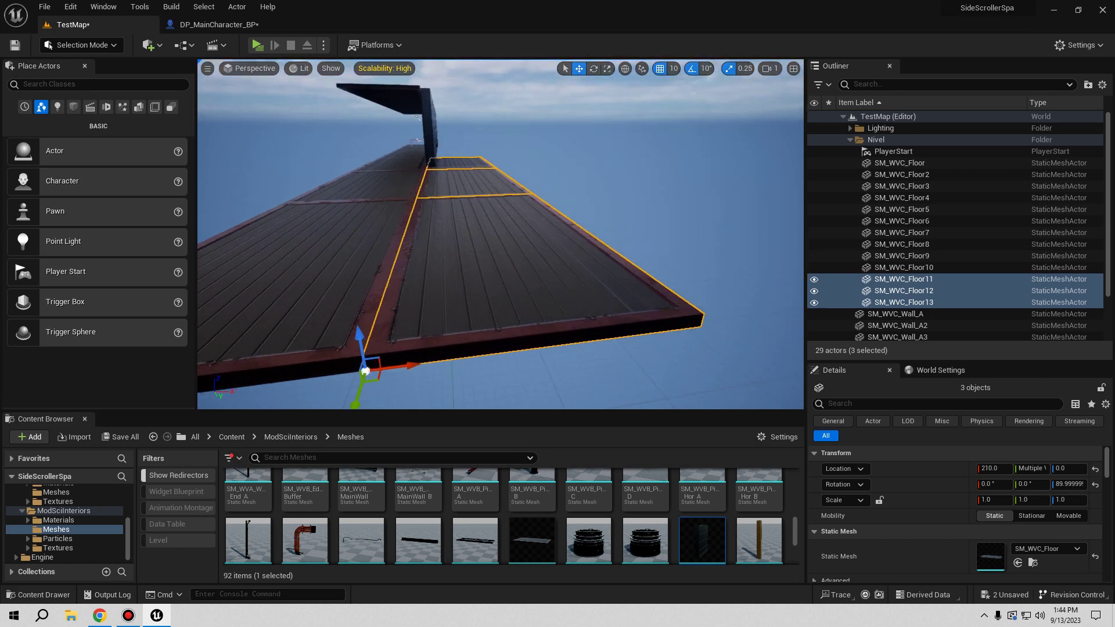
{"action": "left_click", "coordinate": [401, 170], "text": "ctrl"}
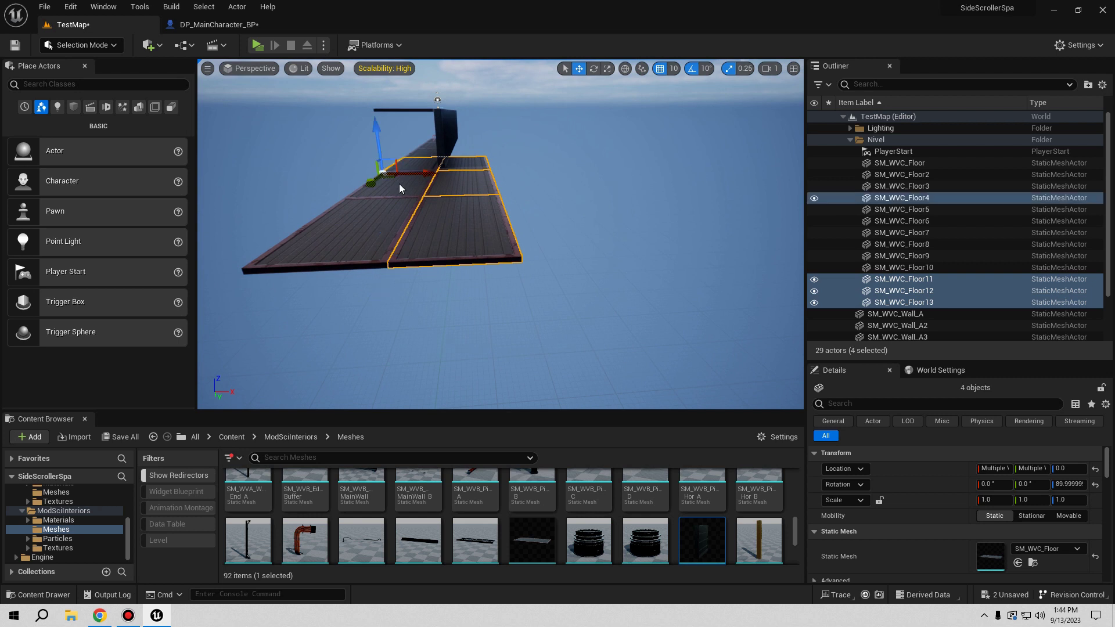
{"action": "left_click", "coordinate": [377, 200], "text": "ctrl"}
{"action": "left_click", "coordinate": [380, 245], "text": "ctrl"}
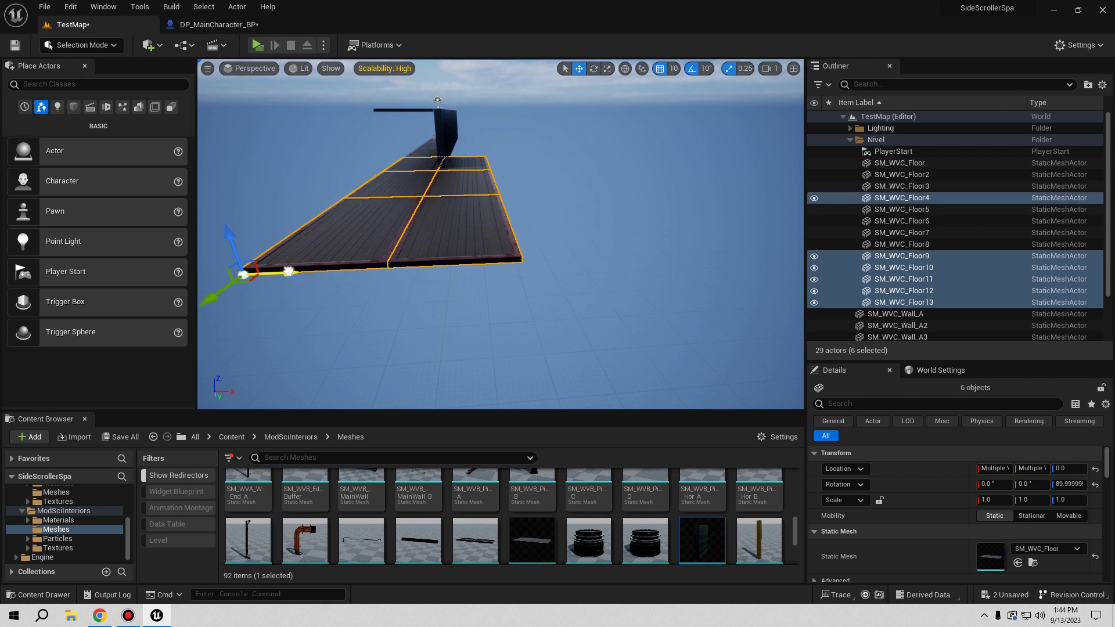
{"action": "left_click_drag", "start_coordinate": [288, 271], "coordinate": [687, 255], "text": "alt"}
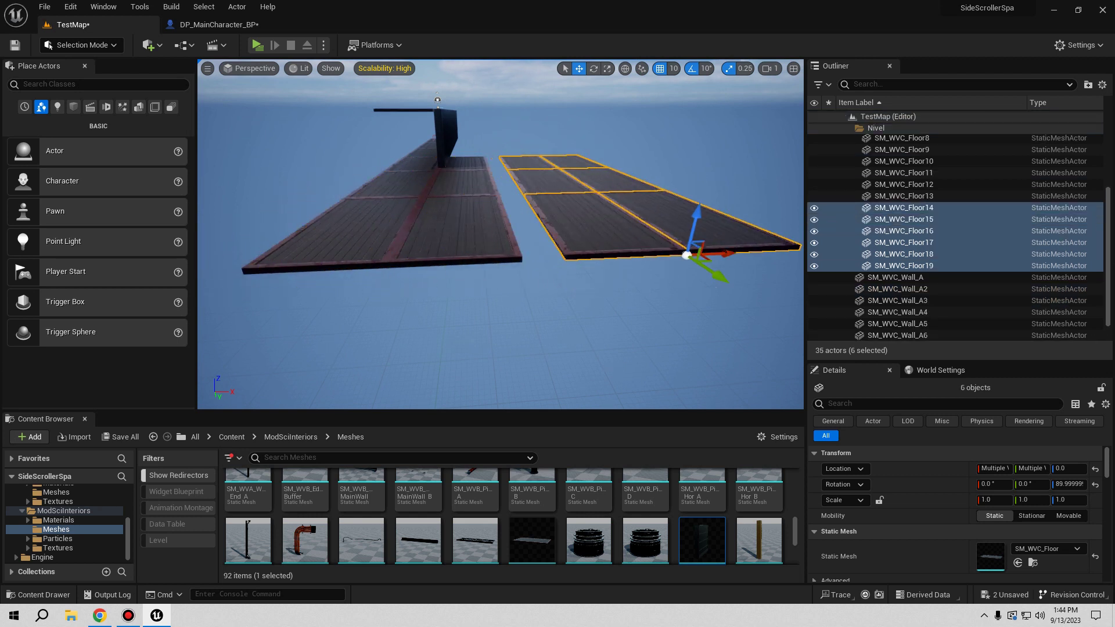
{"action": "right_click_drag", "start_coordinate": [687, 255], "coordinate": [699, 266]}
{"action": "left_click_drag", "start_coordinate": [716, 261], "coordinate": [671, 269]}
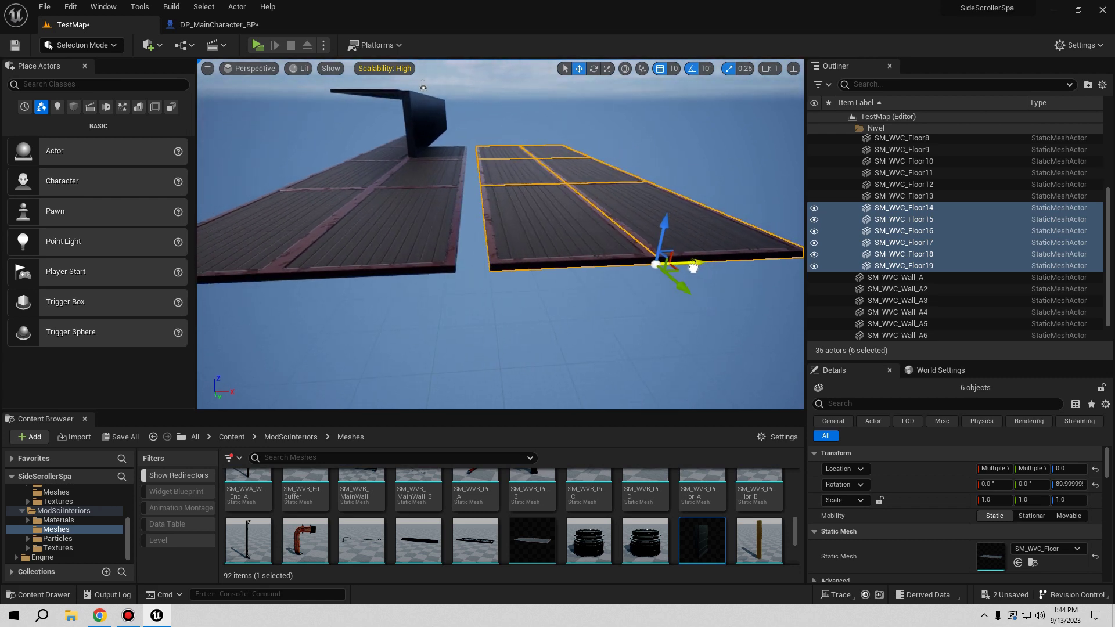
{"action": "right_click_drag", "start_coordinate": [495, 312], "coordinate": [494, 313]}
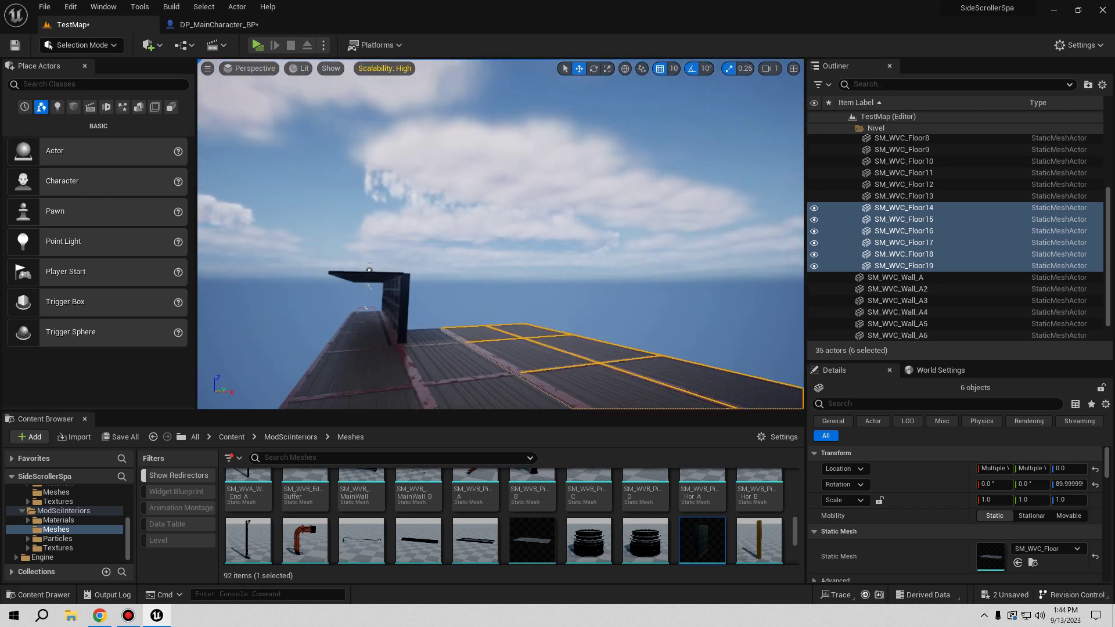
Step: Duplicate wall panel Wall_A8 as Wall_A9 and rotate the copy 90° about its vertical axis
{"action": "left_click", "coordinate": [494, 308]}
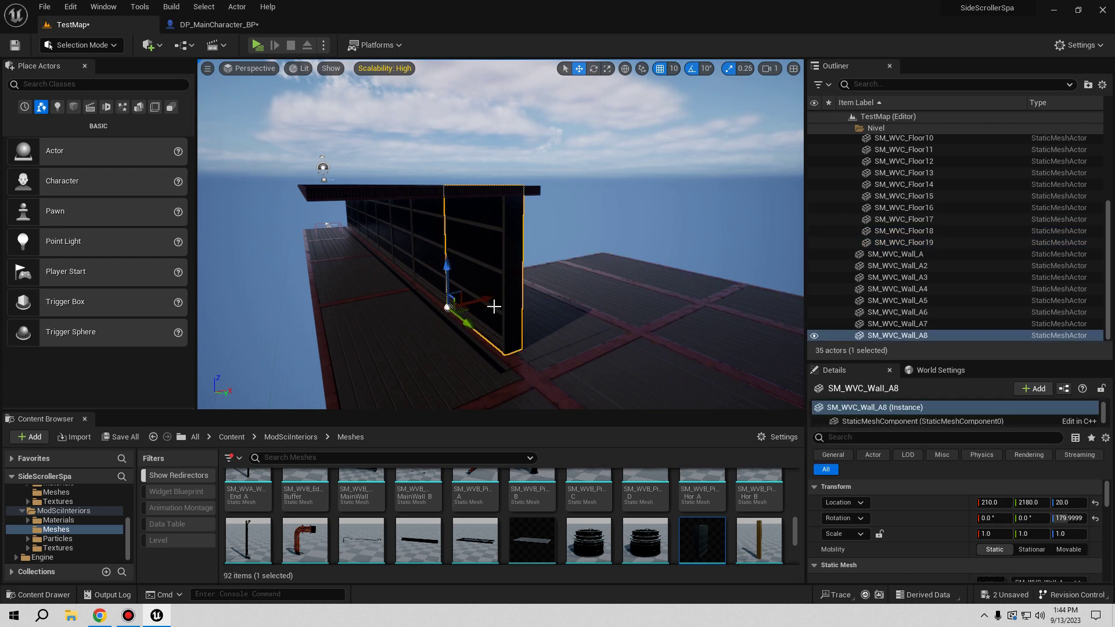
{"action": "left_click_drag", "start_coordinate": [484, 300], "coordinate": [523, 286], "text": "alt"}
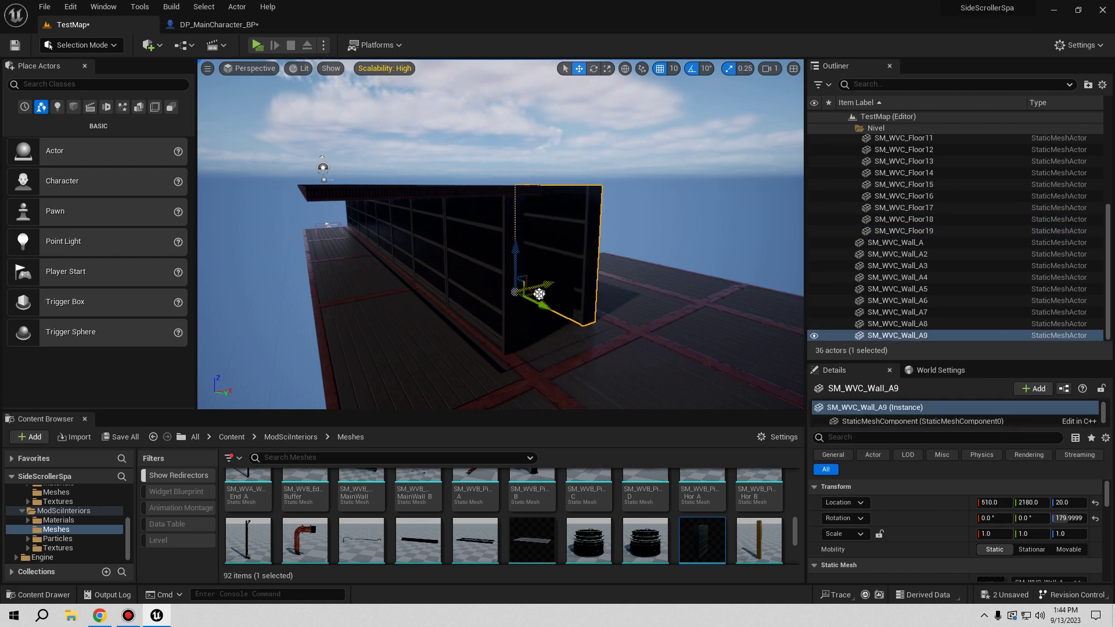
{"action": "right_click_drag", "start_coordinate": [523, 287], "coordinate": [597, 104]}
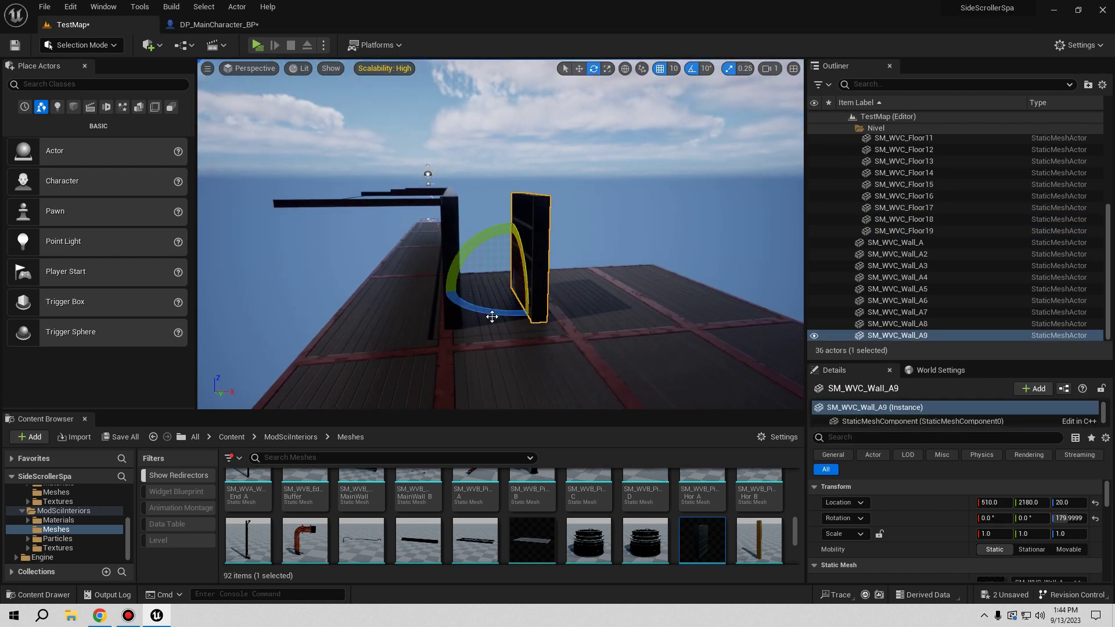
{"action": "left_click_drag", "start_coordinate": [488, 309], "coordinate": [525, 313]}
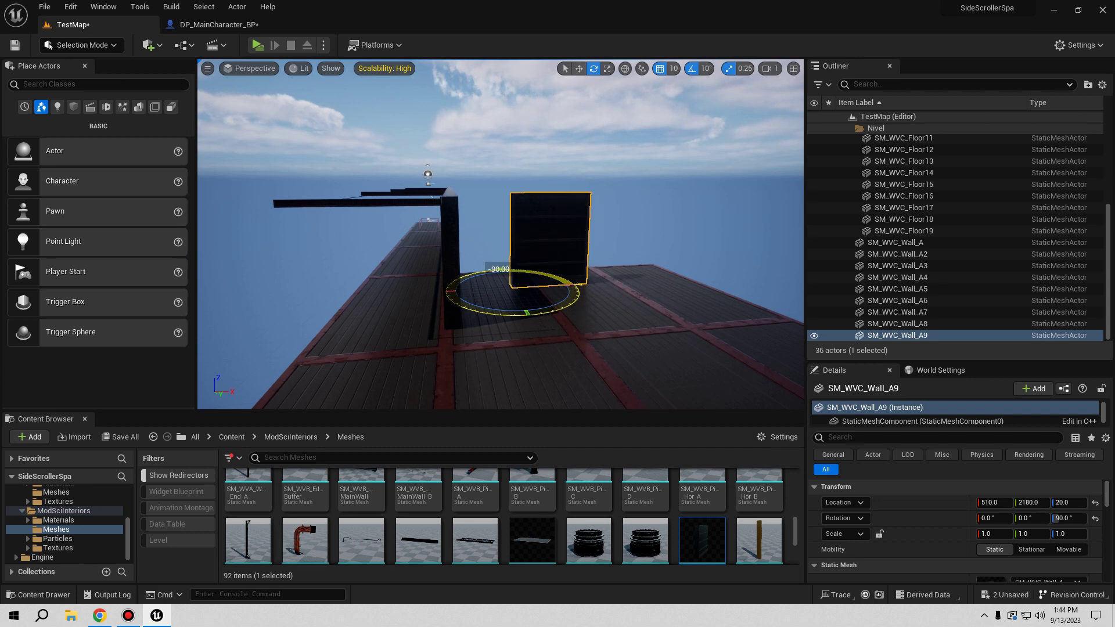
{"action": "right_click_drag", "start_coordinate": [579, 104], "coordinate": [580, 104]}
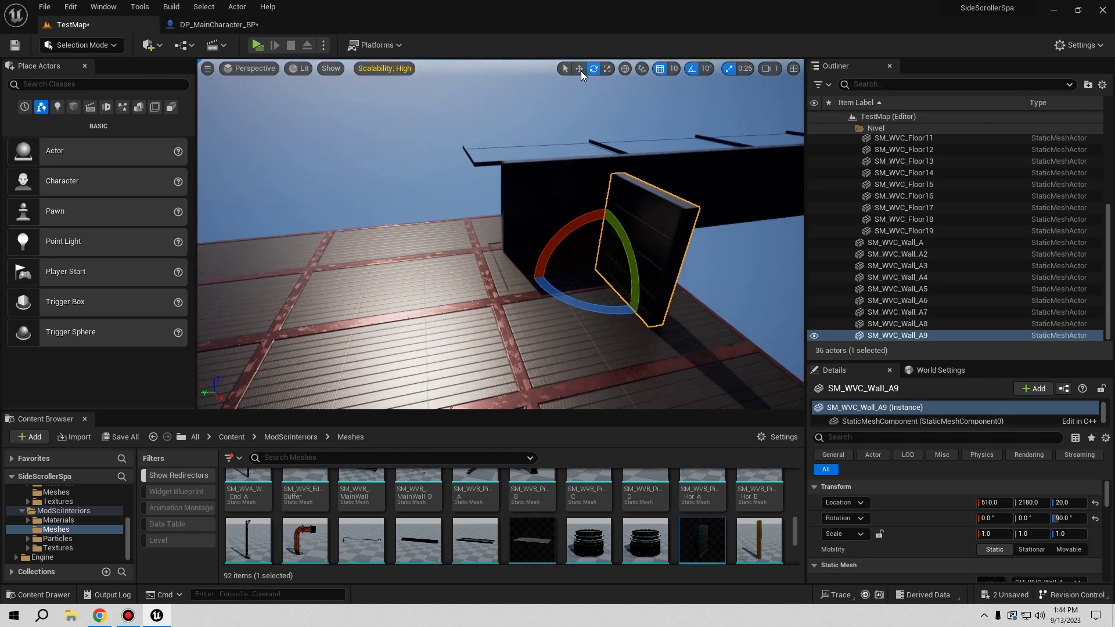
Step: Position Wall_A9 across the widened floor at 260, 2540, 20, lined up with the floor edge
{"action": "left_click_drag", "start_coordinate": [560, 274], "coordinate": [472, 294]}
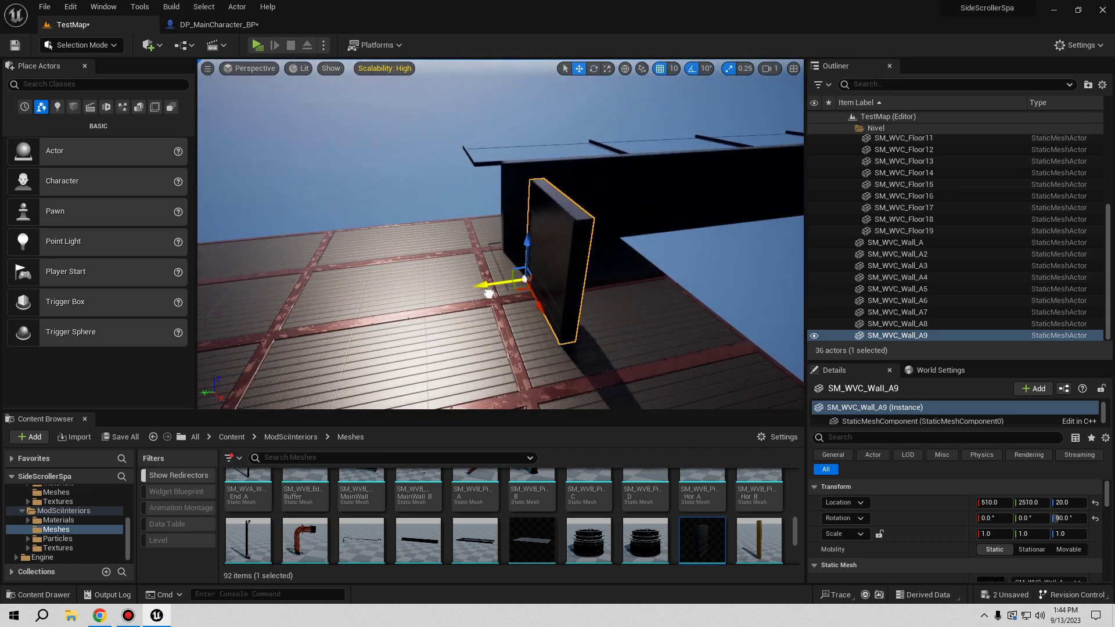
{"action": "right_click_drag", "start_coordinate": [475, 294], "coordinate": [567, 321]}
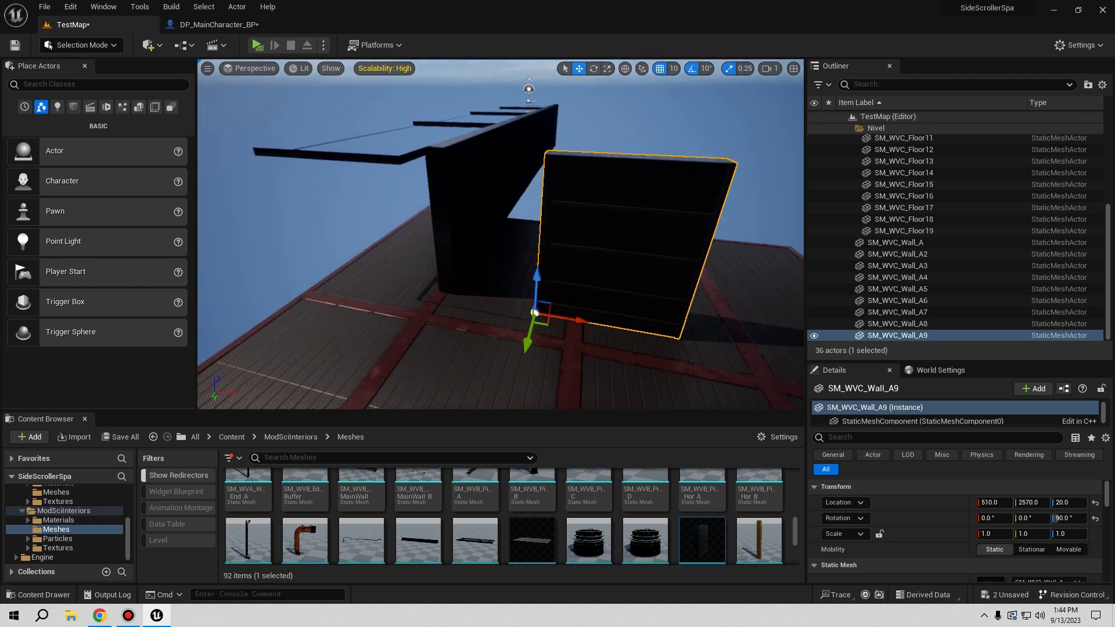
{"action": "left_click_drag", "start_coordinate": [592, 318], "coordinate": [516, 308]}
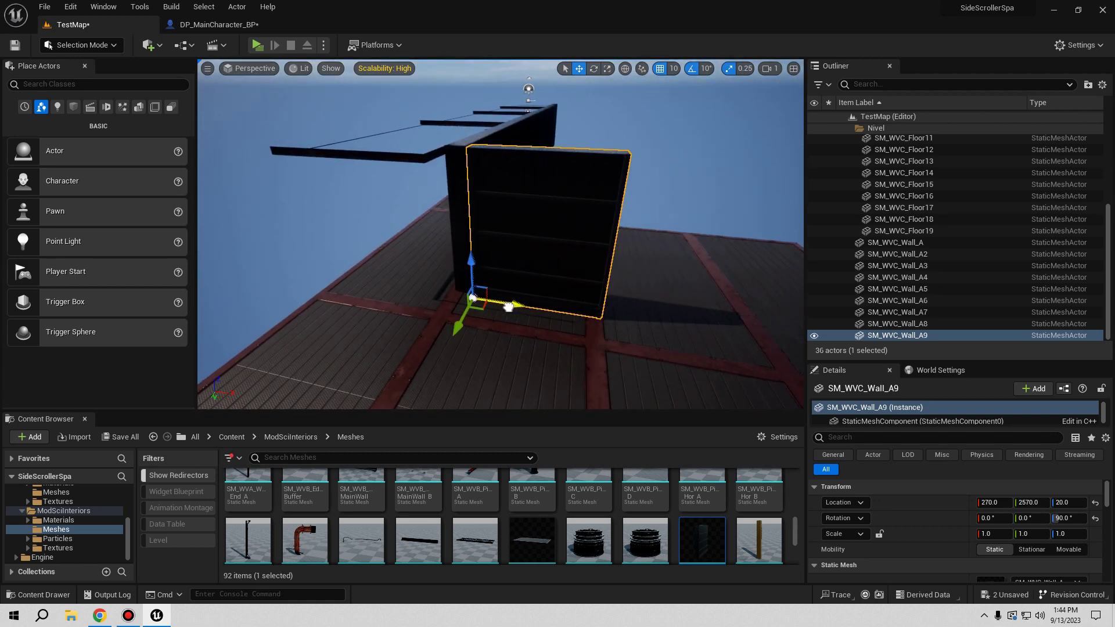
{"action": "mouse_move", "coordinate": [506, 307]}
{"action": "right_mouse_down"}
{"action": "mouse_move", "coordinate": [523, 325]}
{"action": "mouse_move", "coordinate": [511, 314]}
{"action": "right_mouse_up"}
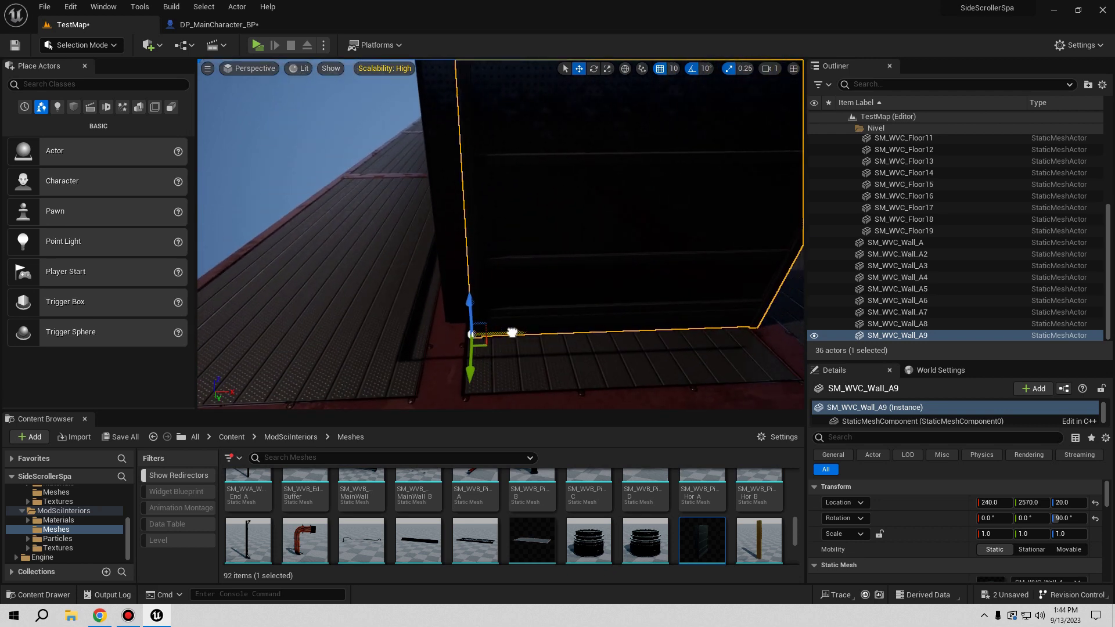
{"action": "right_click_drag", "start_coordinate": [491, 331], "coordinate": [490, 331]}
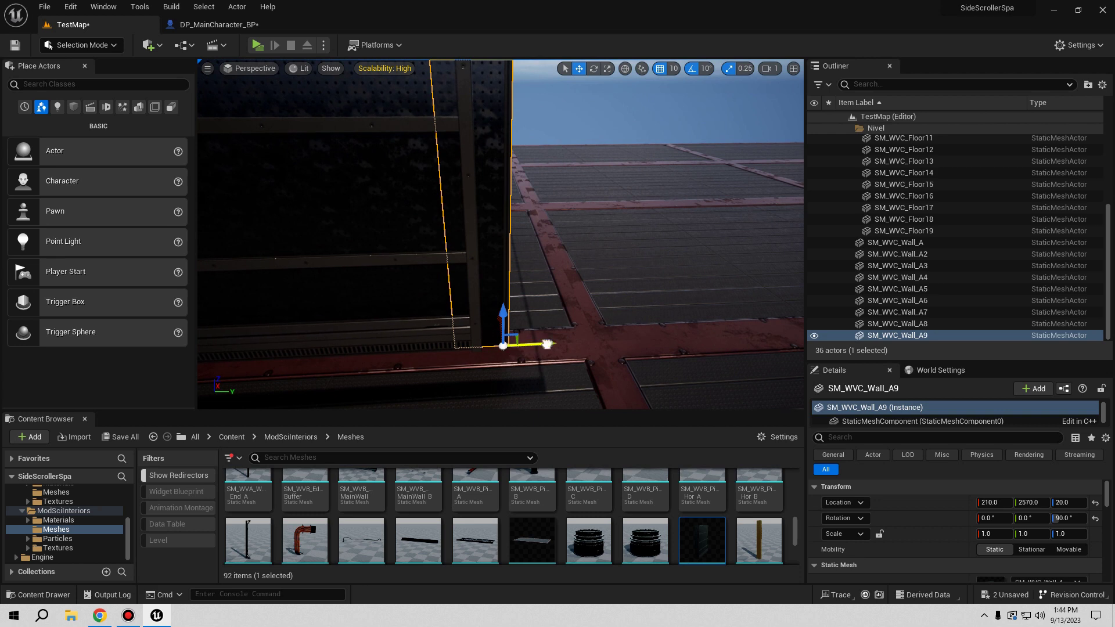
{"action": "left_click_drag", "start_coordinate": [546, 344], "coordinate": [522, 344]}
{"action": "right_click_drag", "start_coordinate": [522, 344], "coordinate": [402, 216]}
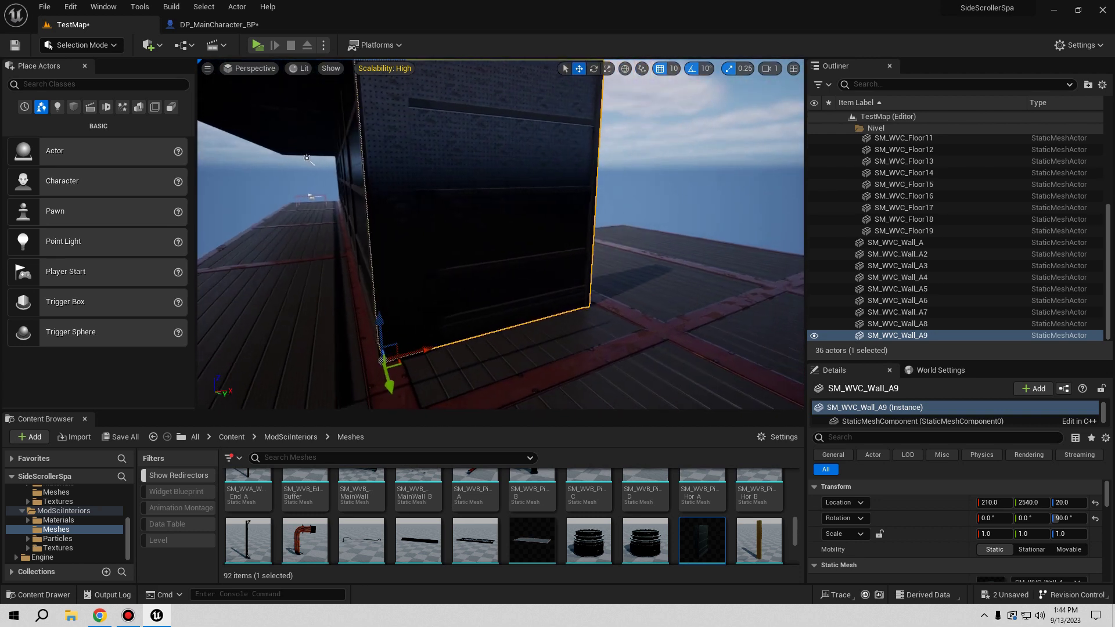
{"action": "right_click_drag", "start_coordinate": [403, 216], "coordinate": [458, 358]}
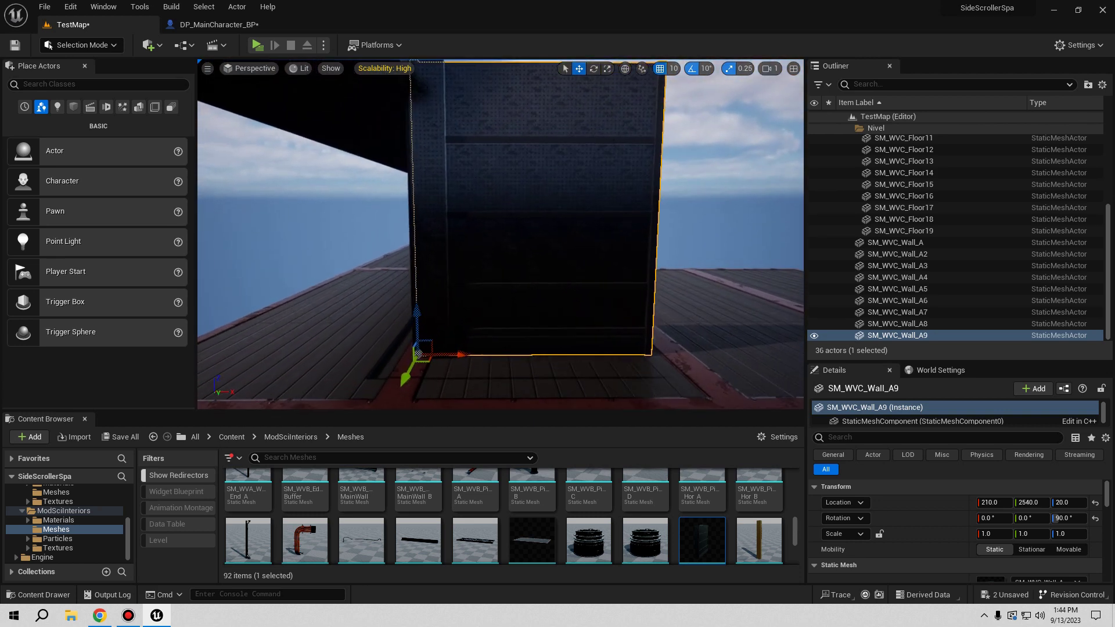
{"action": "mouse_move", "coordinate": [458, 358]}
{"action": "left_mouse_down"}
{"action": "mouse_move", "coordinate": [496, 354]}
{"action": "mouse_move", "coordinate": [485, 355]}
{"action": "left_mouse_up"}
{"action": "mouse_move", "coordinate": [486, 355]}
{"action": "right_mouse_down"}
{"action": "mouse_move", "coordinate": [453, 239]}
{"action": "mouse_move", "coordinate": [498, 302]}
{"action": "right_mouse_up"}
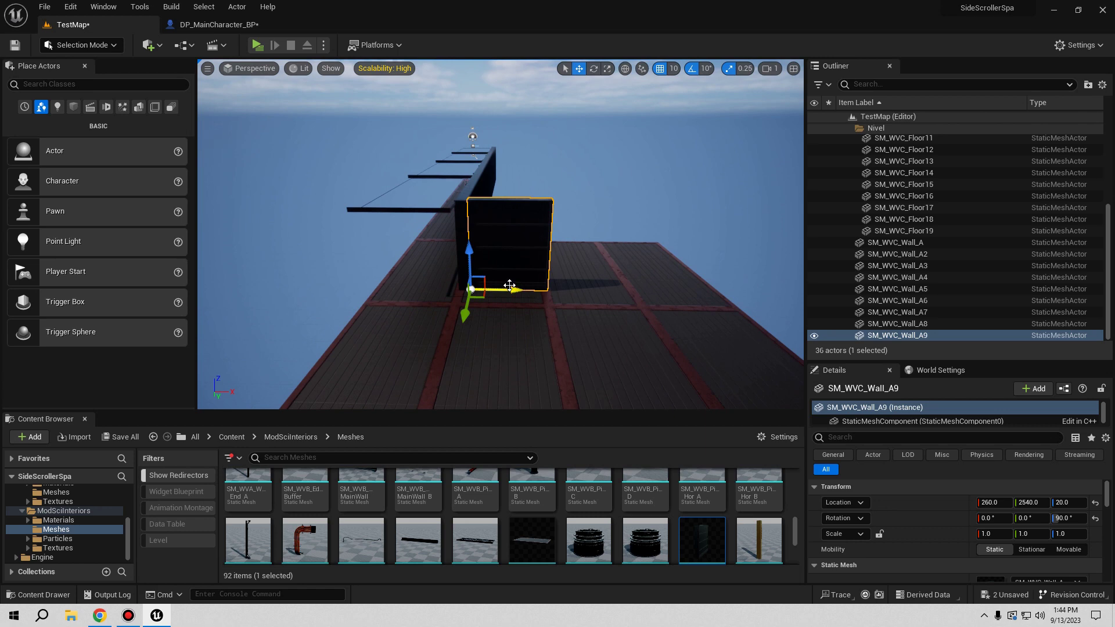
{"action": "left_click_drag", "start_coordinate": [509, 285], "coordinate": [553, 293], "text": "alt"}
Step: Copy the turned panel three times as Wall_A10–A12, each flush along Y 2540 up to X 1370
{"action": "scroll", "coordinate": [590, 293], "scroll_direction": "up", "scroll_amount": 3}
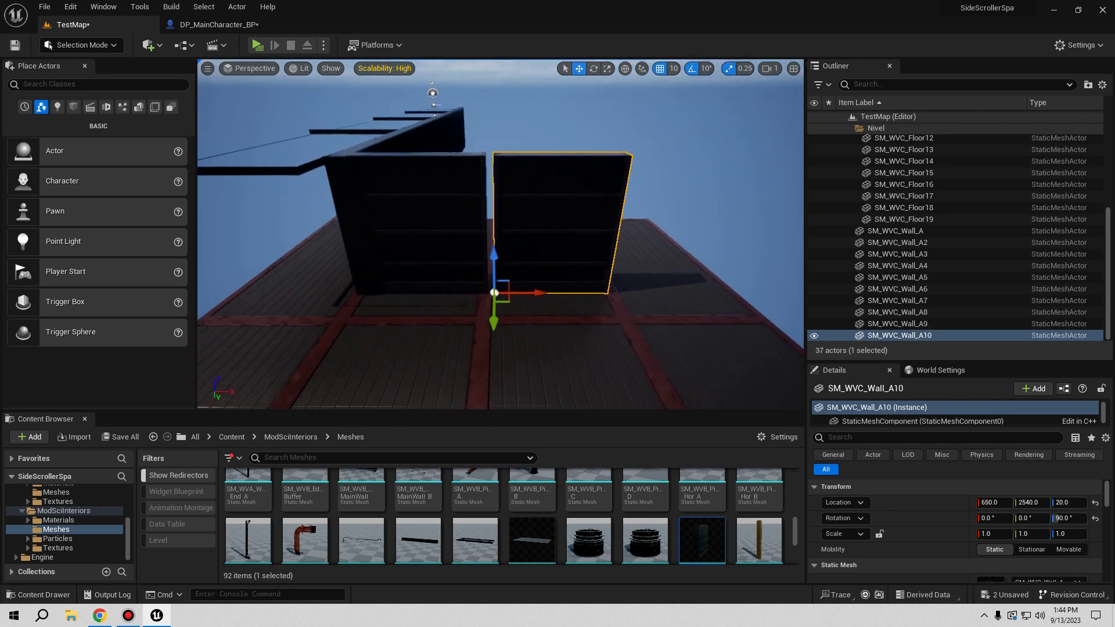
{"action": "scroll", "coordinate": [533, 311], "scroll_direction": "up", "scroll_amount": 3}
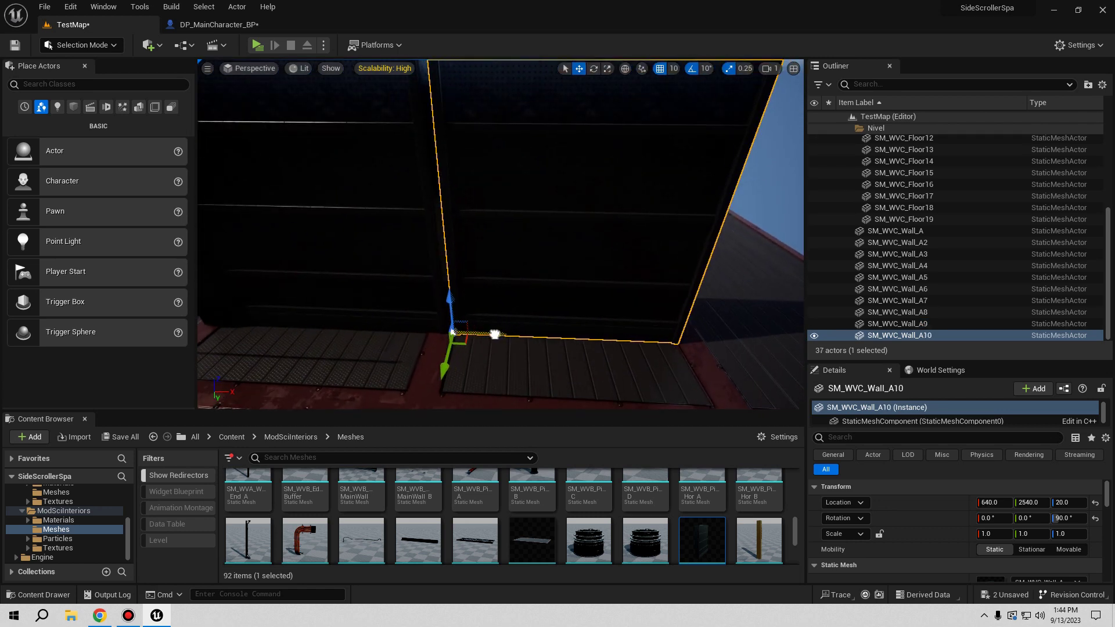
{"action": "left_click_drag", "start_coordinate": [493, 335], "coordinate": [487, 335]}
{"action": "scroll", "coordinate": [464, 296], "scroll_direction": "down", "scroll_amount": 10}
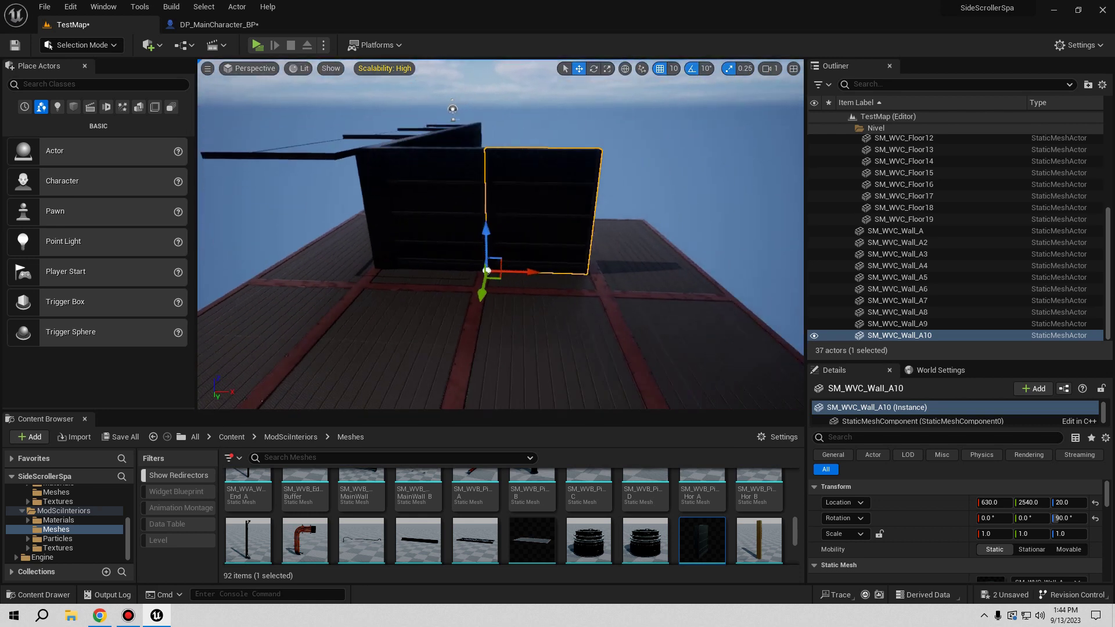
{"action": "left_click_drag", "start_coordinate": [499, 270], "coordinate": [607, 275], "text": "alt"}
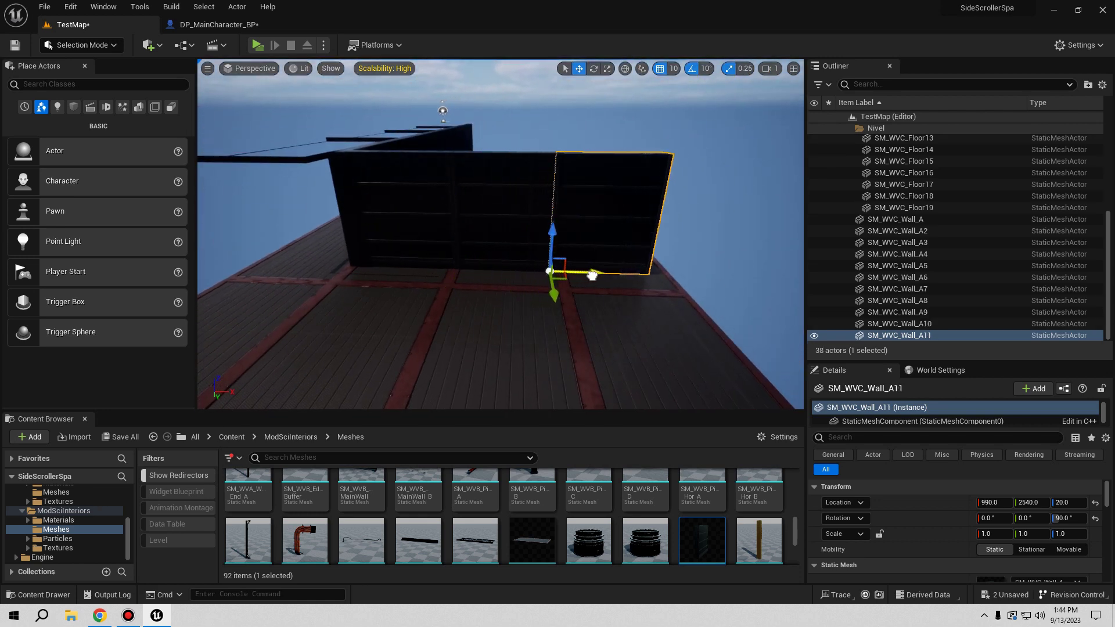
{"action": "right_click_drag", "start_coordinate": [484, 284], "coordinate": [484, 284]}
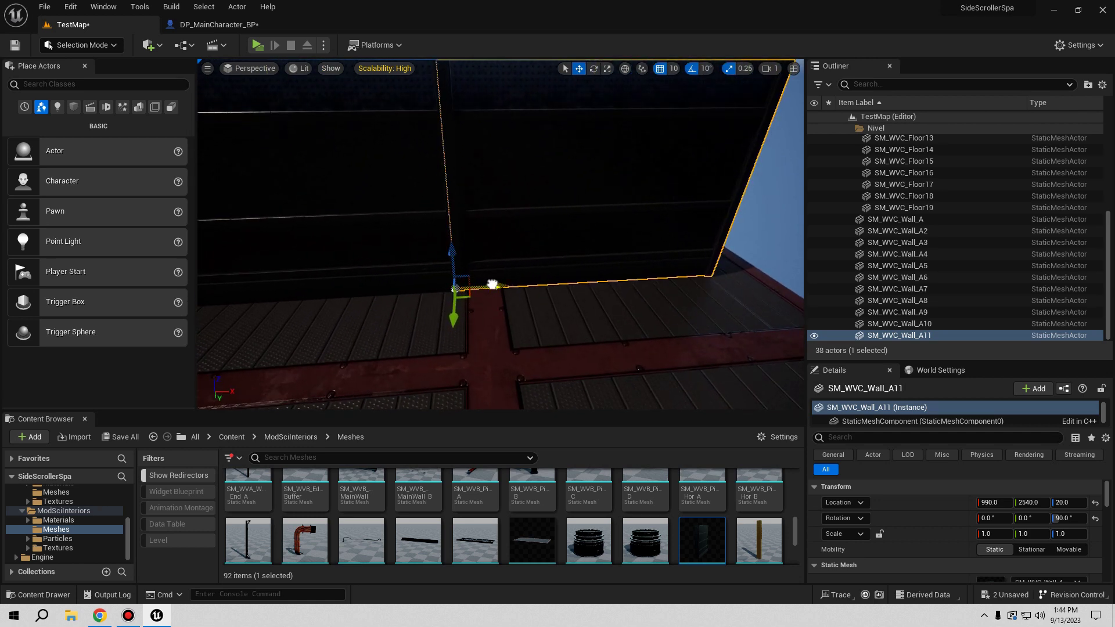
{"action": "right_click_drag", "start_coordinate": [496, 284], "coordinate": [544, 273]}
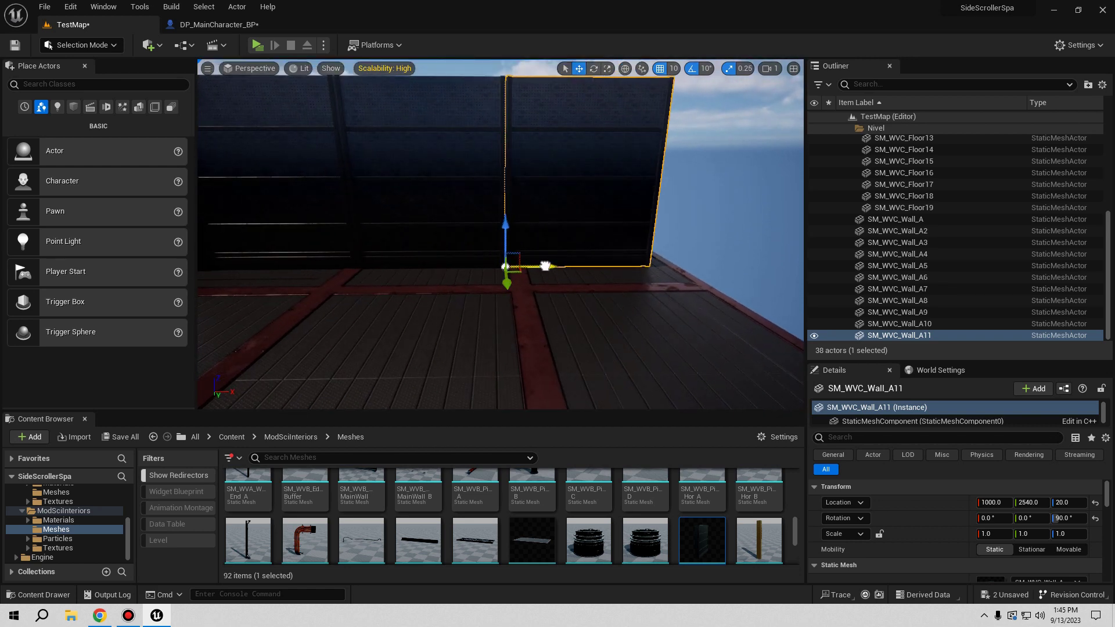
{"action": "left_click_drag", "start_coordinate": [544, 266], "coordinate": [598, 263], "text": "alt"}
{"action": "mouse_move", "coordinate": [465, 262]}
{"action": "left_mouse_down"}
{"action": "mouse_move", "coordinate": [506, 261]}
{"action": "mouse_move", "coordinate": [495, 262]}
{"action": "left_mouse_up"}
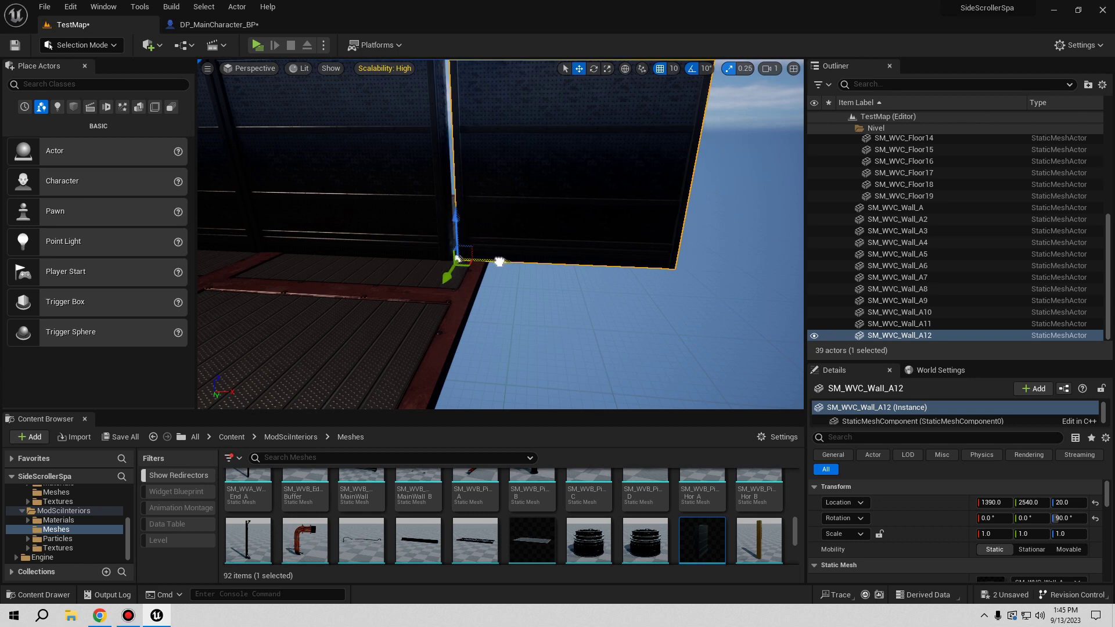
{"action": "middle_click_drag", "start_coordinate": [495, 262], "coordinate": [515, 323]}
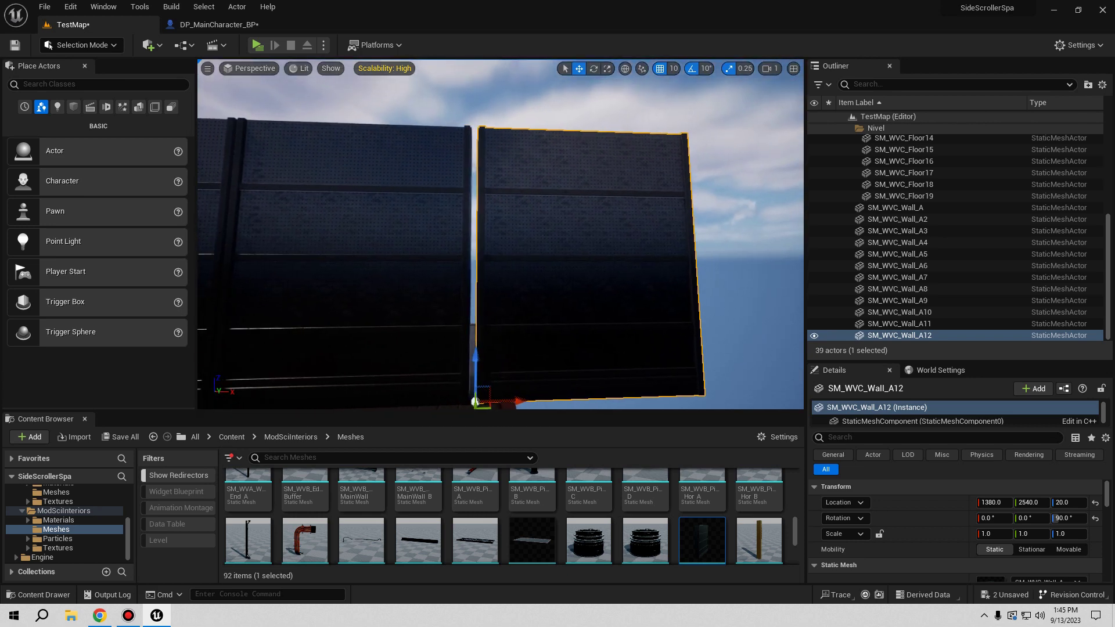
{"action": "left_click_drag", "start_coordinate": [515, 329], "coordinate": [510, 329]}
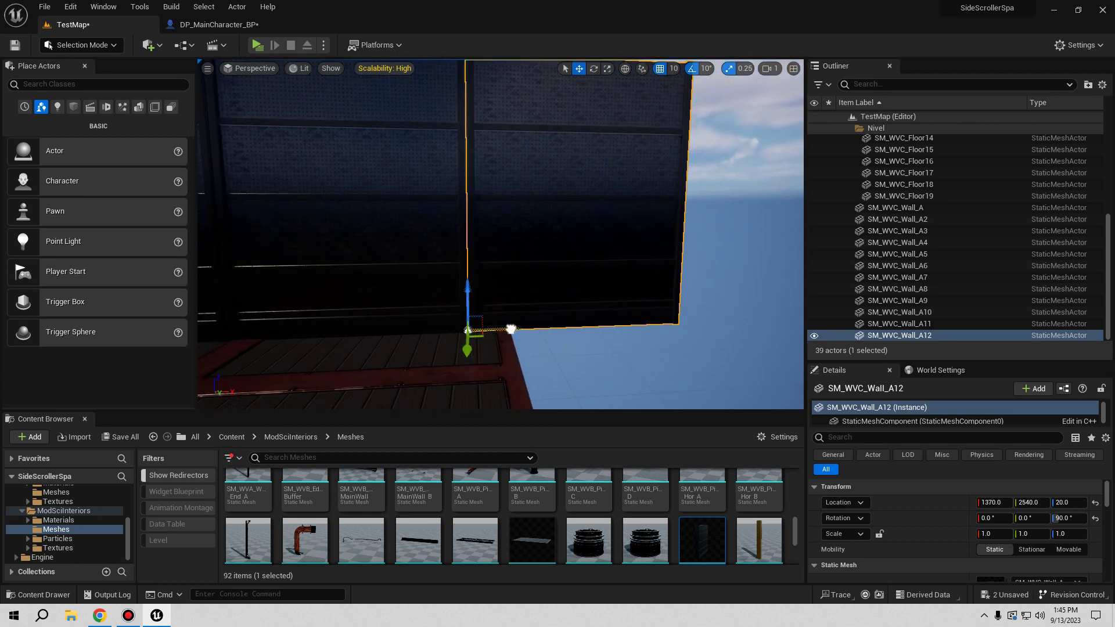
{"action": "middle_click_drag", "start_coordinate": [509, 329], "coordinate": [516, 317]}
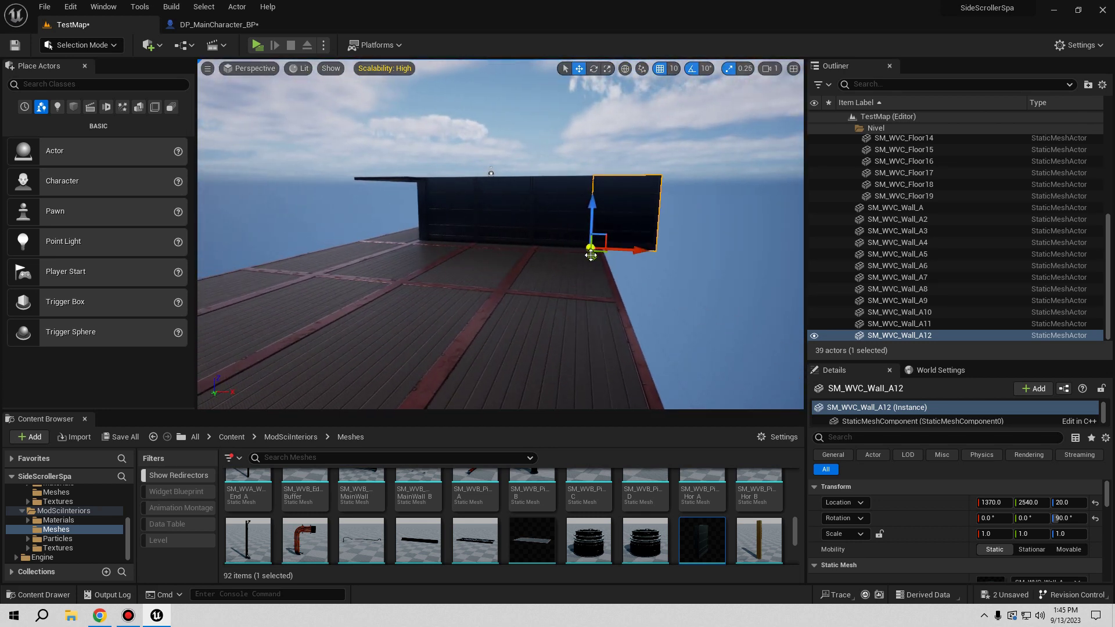
Step: Select the four new wall panels, duplicate them as Wall_A13–A16, and slide them back over the floor
{"action": "left_click", "coordinate": [562, 238], "text": "ctrl"}
{"action": "left_click", "coordinate": [503, 235], "text": "ctrl"}
{"action": "left_click", "coordinate": [460, 229], "text": "ctrl"}
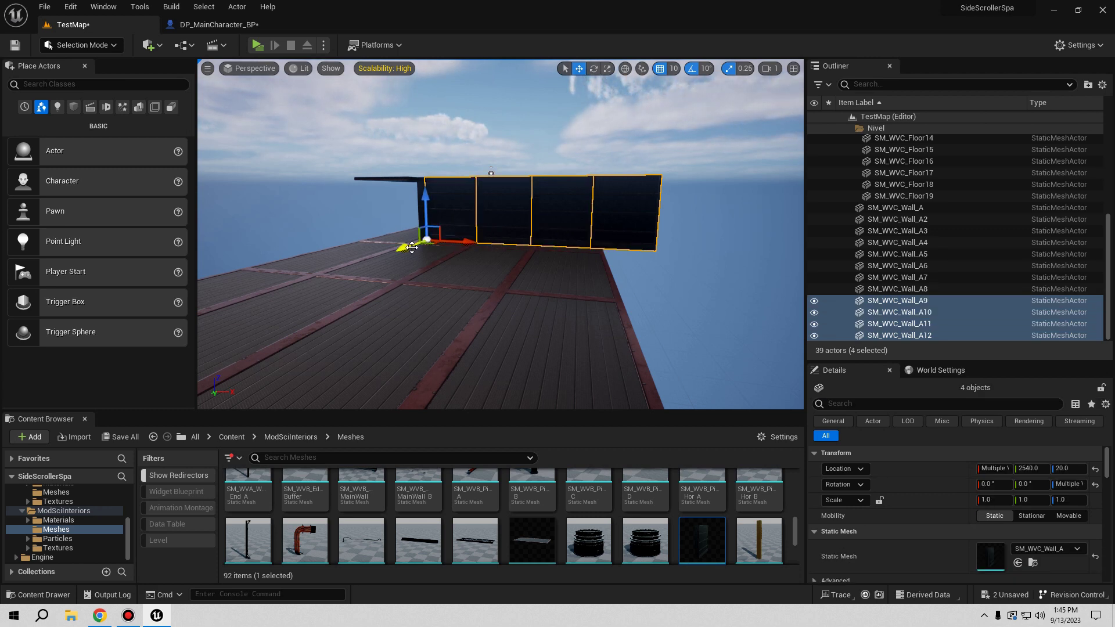
{"action": "left_click_drag", "start_coordinate": [404, 249], "coordinate": [385, 279], "text": "alt"}
{"action": "right_click_drag", "start_coordinate": [499, 232], "coordinate": [522, 221]}
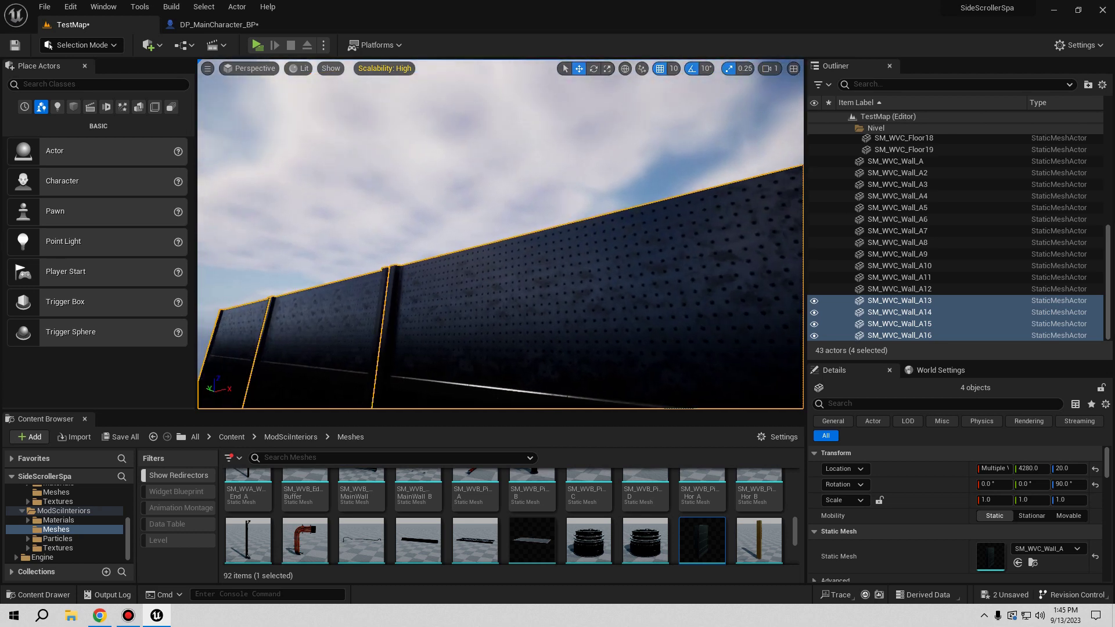
{"action": "right_click_drag", "start_coordinate": [452, 254], "coordinate": [441, 255]}
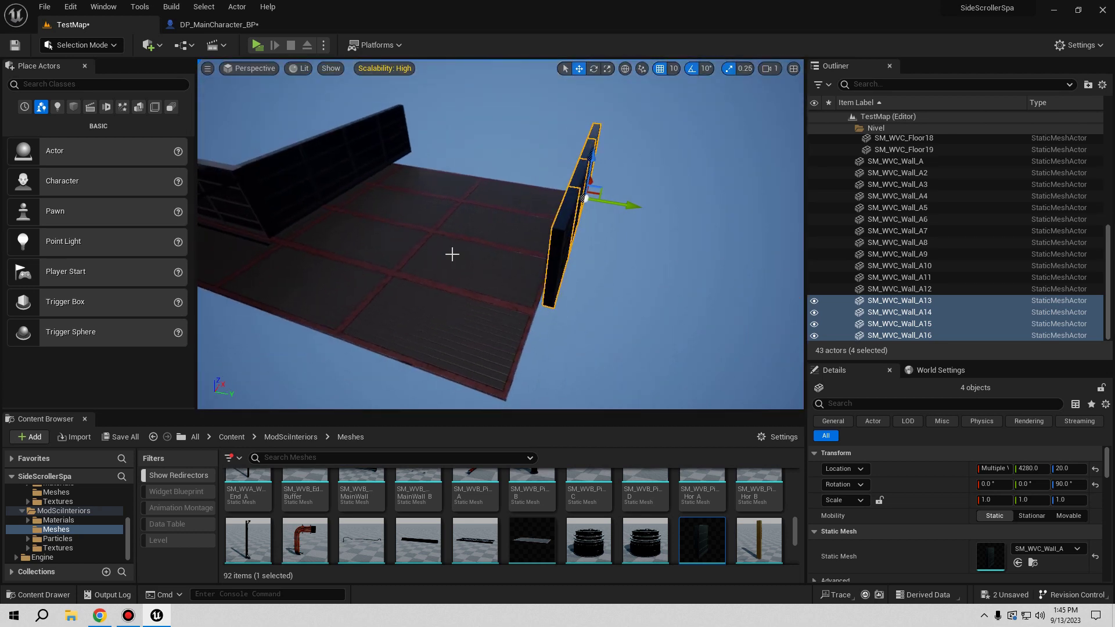
{"action": "left_click_drag", "start_coordinate": [626, 204], "coordinate": [482, 194]}
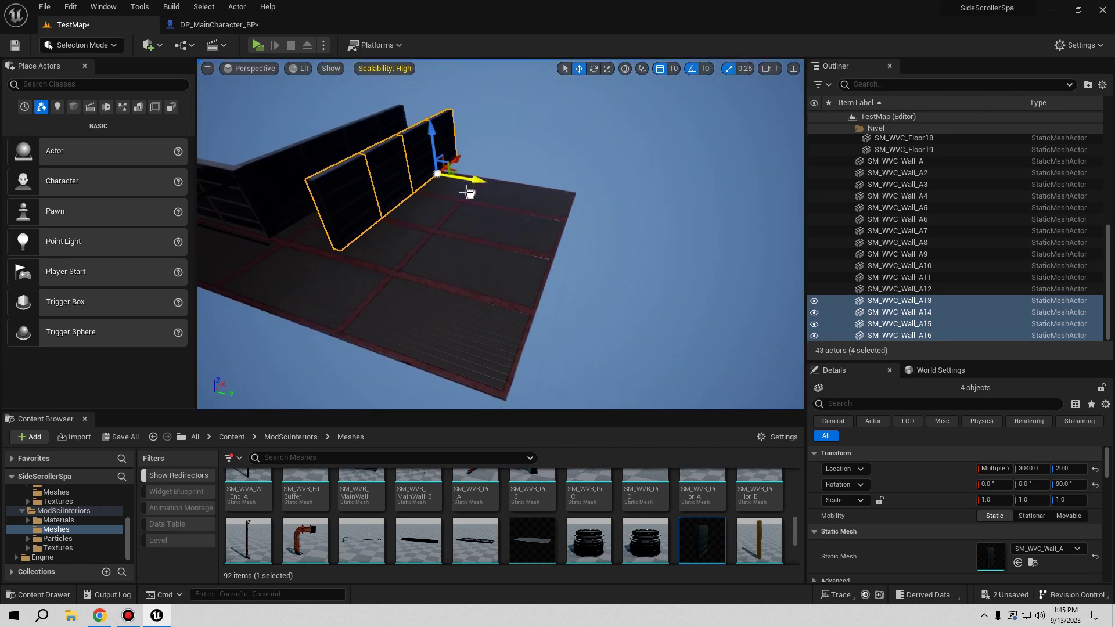
{"action": "right_click_drag", "start_coordinate": [482, 195], "coordinate": [588, 51]}
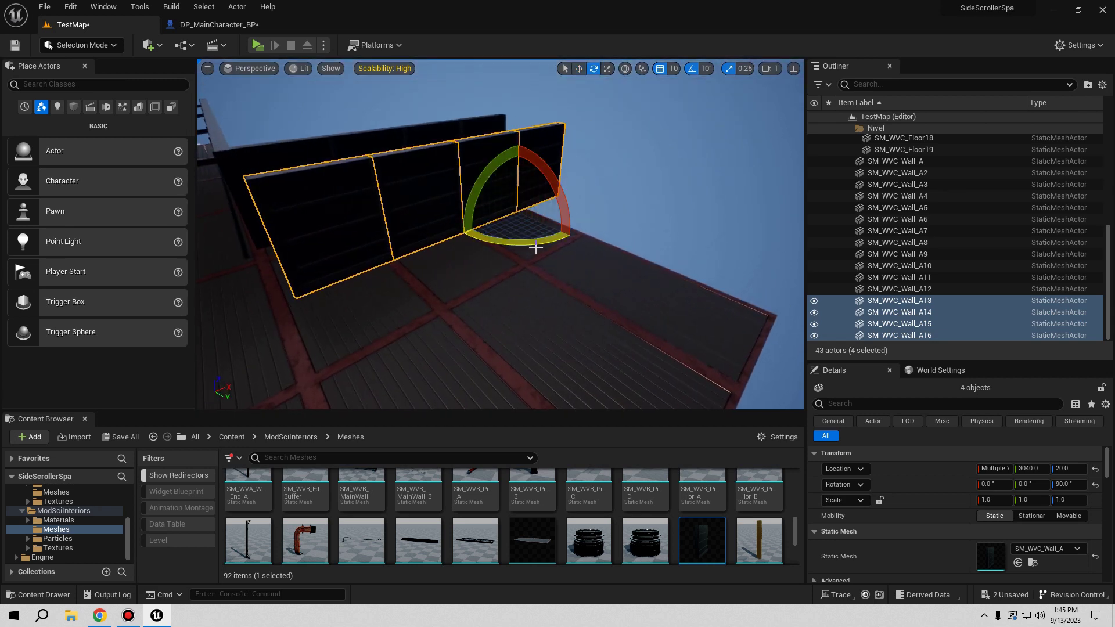
Step: Rotate Wall_A13–A16 a quarter-turn to 180° along another edge of the floor
{"action": "left_click_drag", "start_coordinate": [558, 235], "coordinate": [581, 233]}
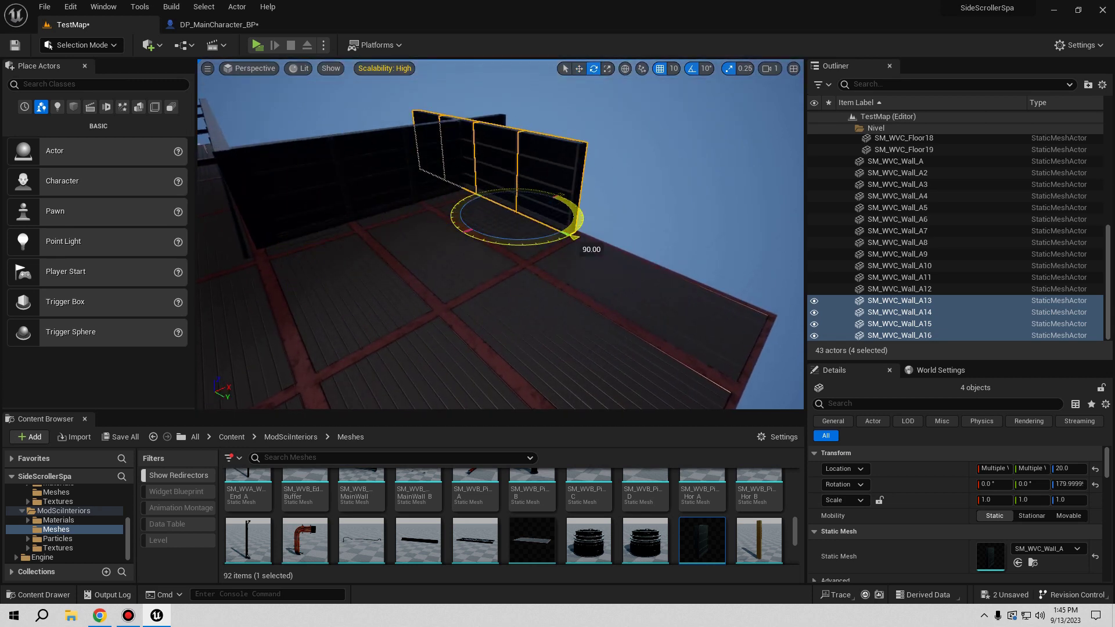
{"action": "right_click_drag", "start_coordinate": [580, 232], "coordinate": [600, 71]}
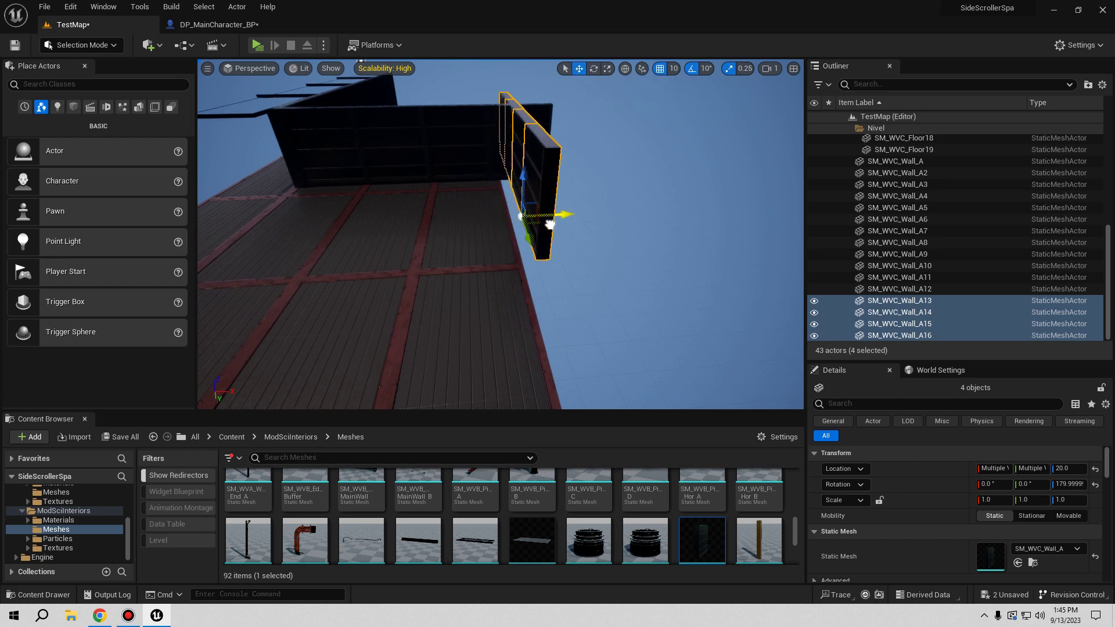
{"action": "right_click_drag", "start_coordinate": [540, 226], "coordinate": [519, 146]}
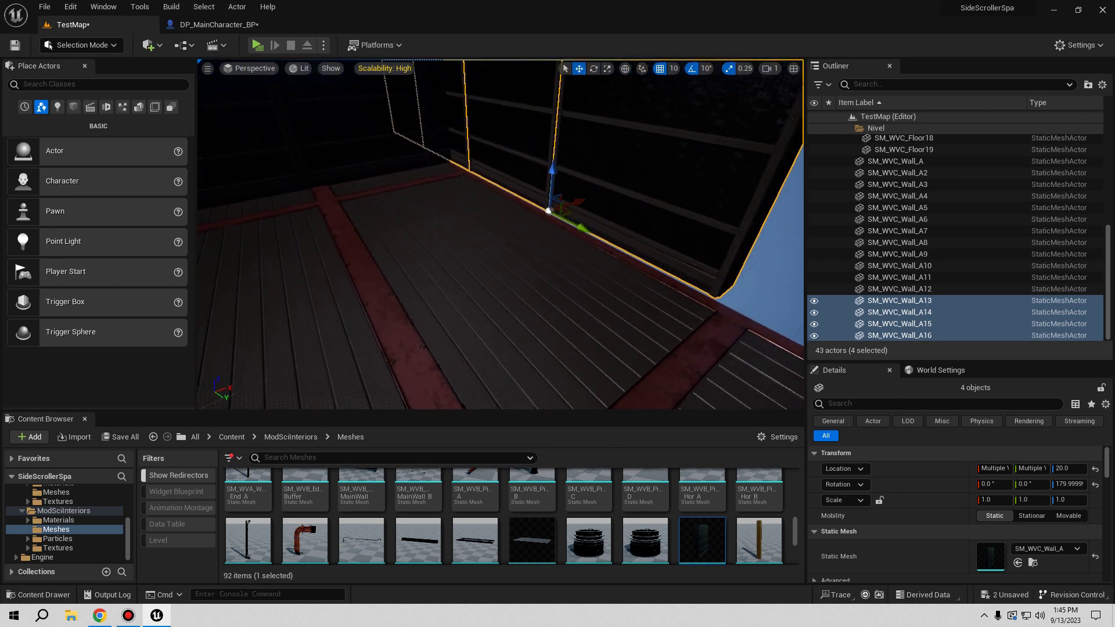
{"action": "right_click_drag", "start_coordinate": [519, 142], "coordinate": [500, 146]}
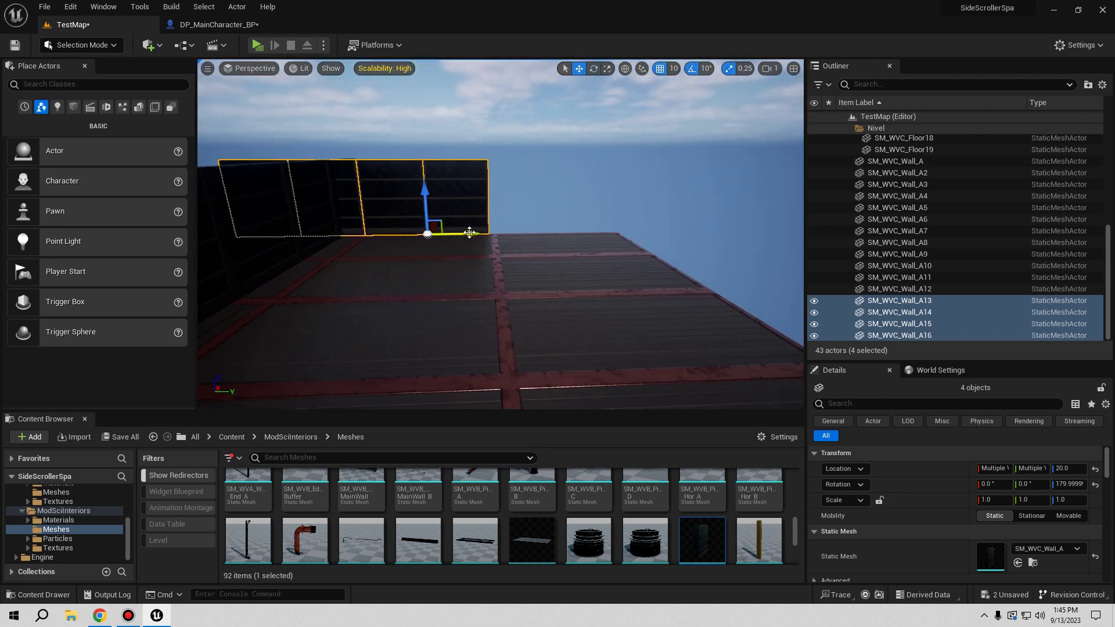
Step: Shift the four walls Wall_A13–A16 further along the floor edge
{"action": "left_click_drag", "start_coordinate": [491, 234], "coordinate": [579, 235]}
{"action": "right_click_drag", "start_coordinate": [572, 237], "coordinate": [572, 236]}
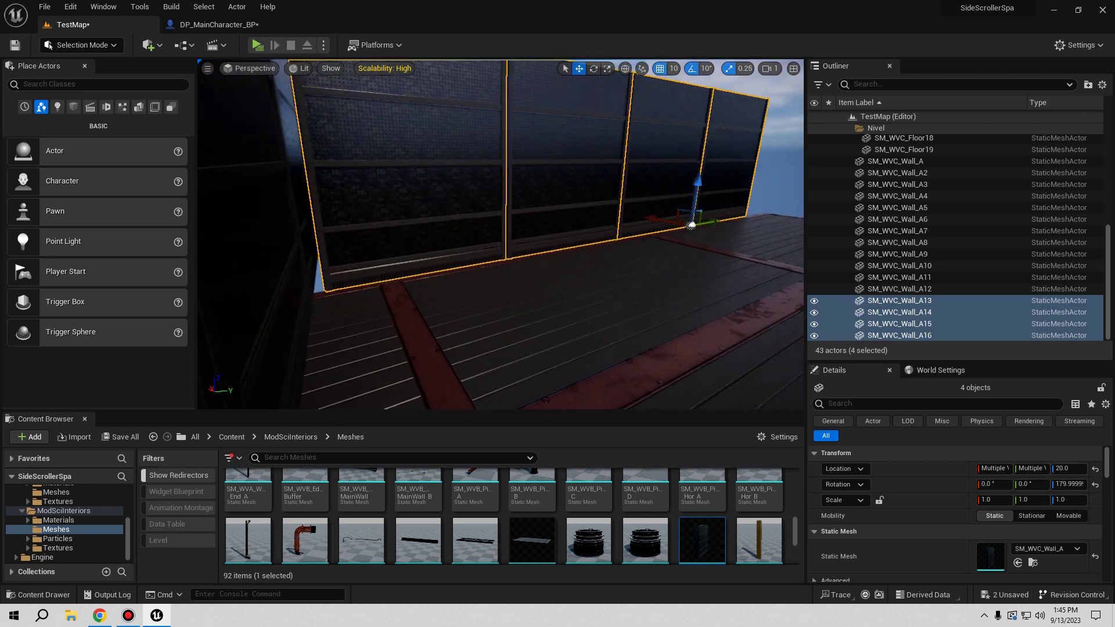
{"action": "right_click_drag", "start_coordinate": [572, 236], "coordinate": [573, 236]}
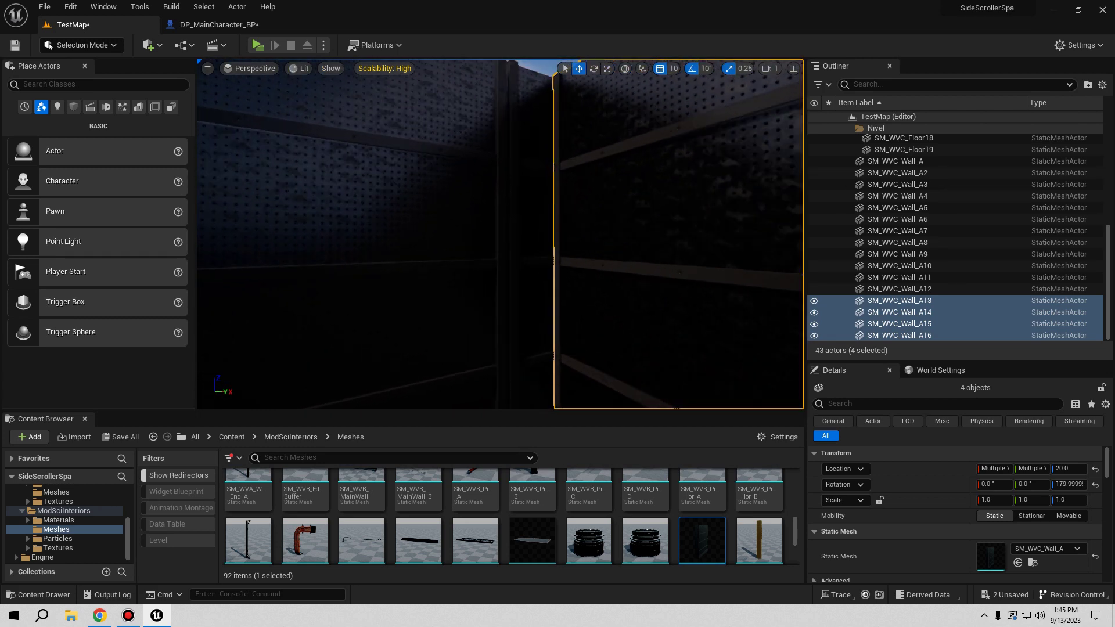
{"action": "right_click_drag", "start_coordinate": [556, 241], "coordinate": [555, 244]}
Step: Duplicate Wall_A16 as Wall_A17 and slide it snug against A16 to close the gap
{"action": "left_click", "coordinate": [550, 325]}
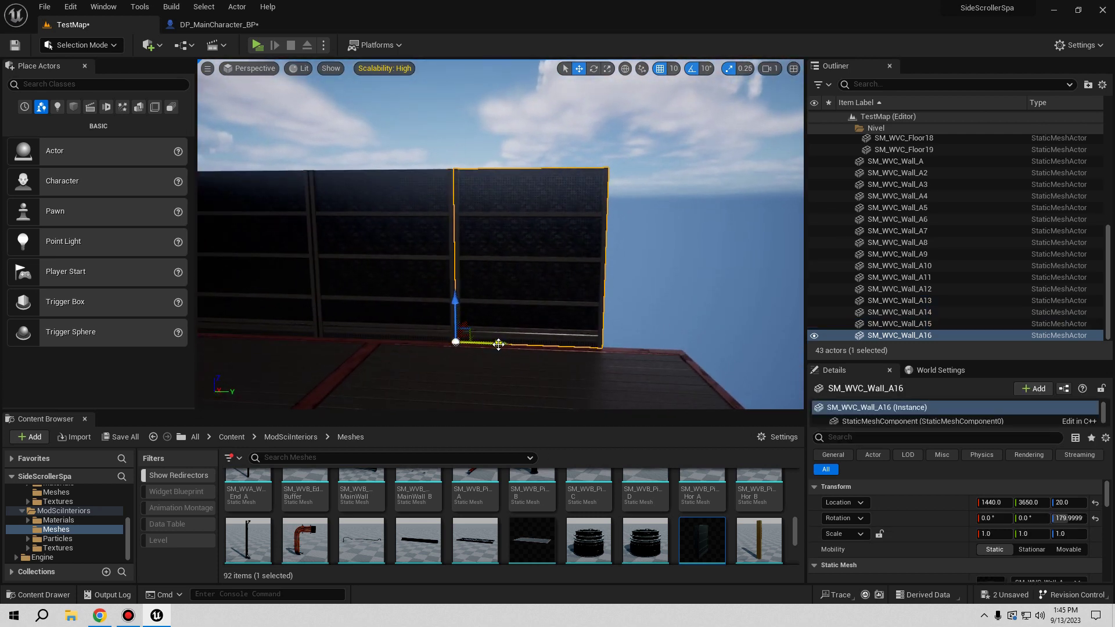
{"action": "left_click_drag", "start_coordinate": [498, 345], "coordinate": [668, 355], "text": "alt"}
{"action": "right_click_drag", "start_coordinate": [623, 385], "coordinate": [622, 386]}
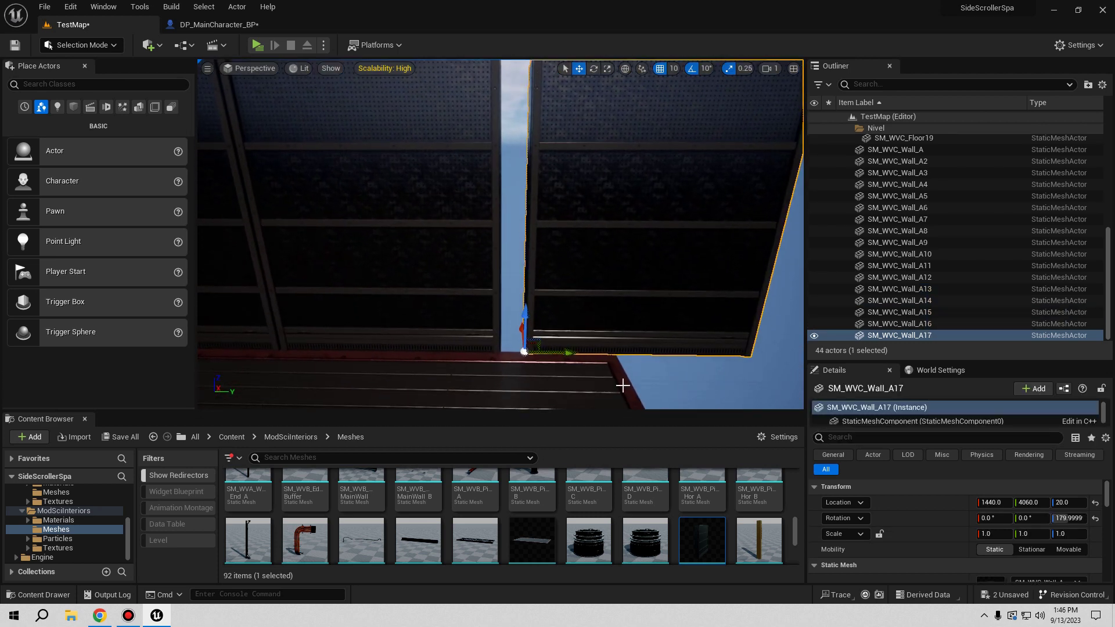
{"action": "left_click_drag", "start_coordinate": [572, 352], "coordinate": [550, 353]}
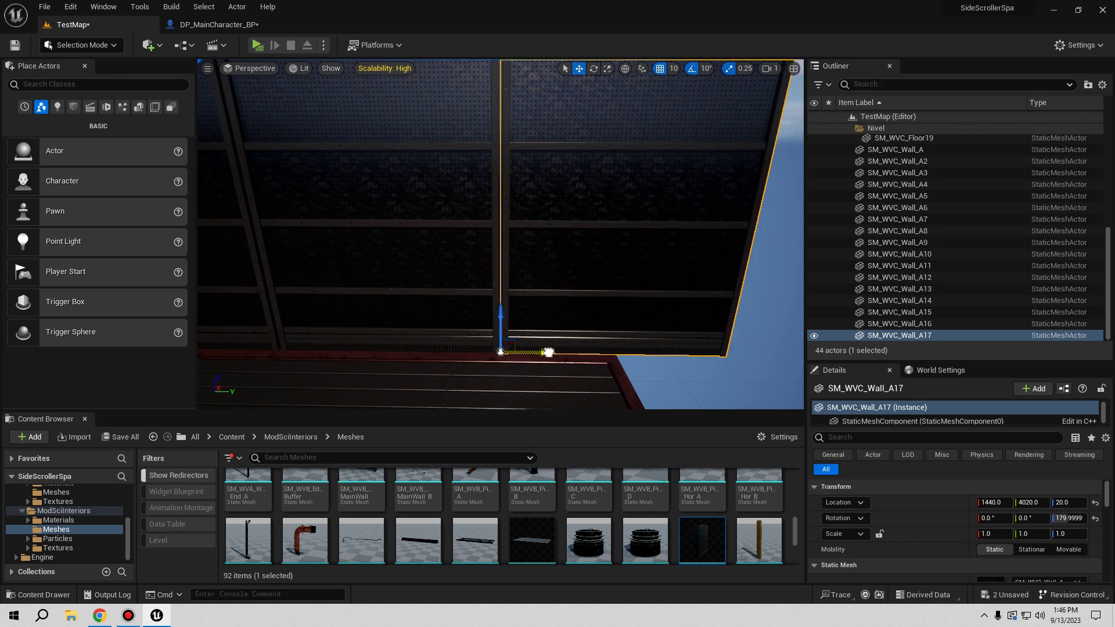
{"action": "right_click_drag", "start_coordinate": [550, 353], "coordinate": [550, 352]}
{"action": "right_click_drag", "start_coordinate": [529, 288], "coordinate": [529, 289]}
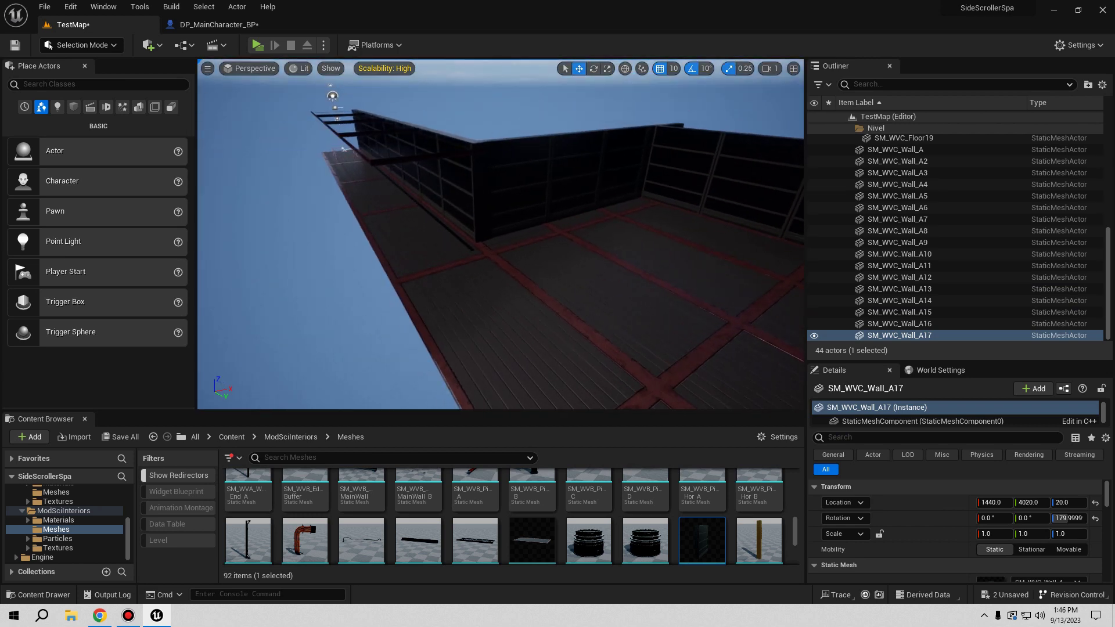
Step: Duplicate four wall panels as Wall_A18–A21 and move them past the floor edge to X 210
{"action": "left_click", "coordinate": [523, 197]}
{"action": "left_click", "coordinate": [581, 168], "text": "ctrl"}
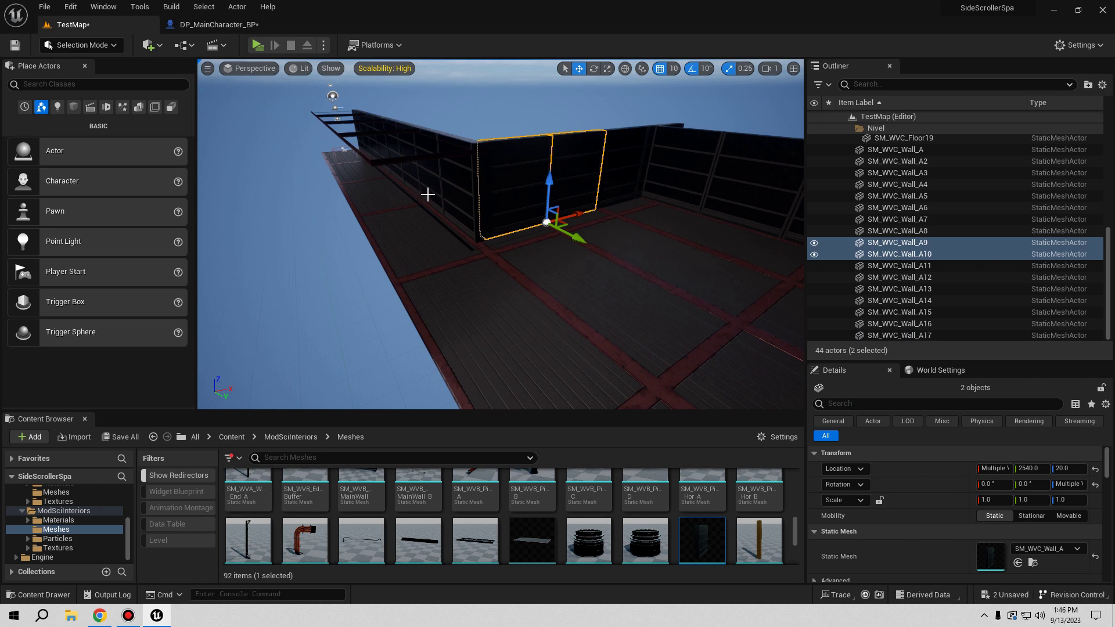
{"action": "left_click", "coordinate": [447, 195]}
{"action": "left_click", "coordinate": [424, 184], "text": "ctrl"}
{"action": "left_click", "coordinate": [393, 176], "text": "ctrl"}
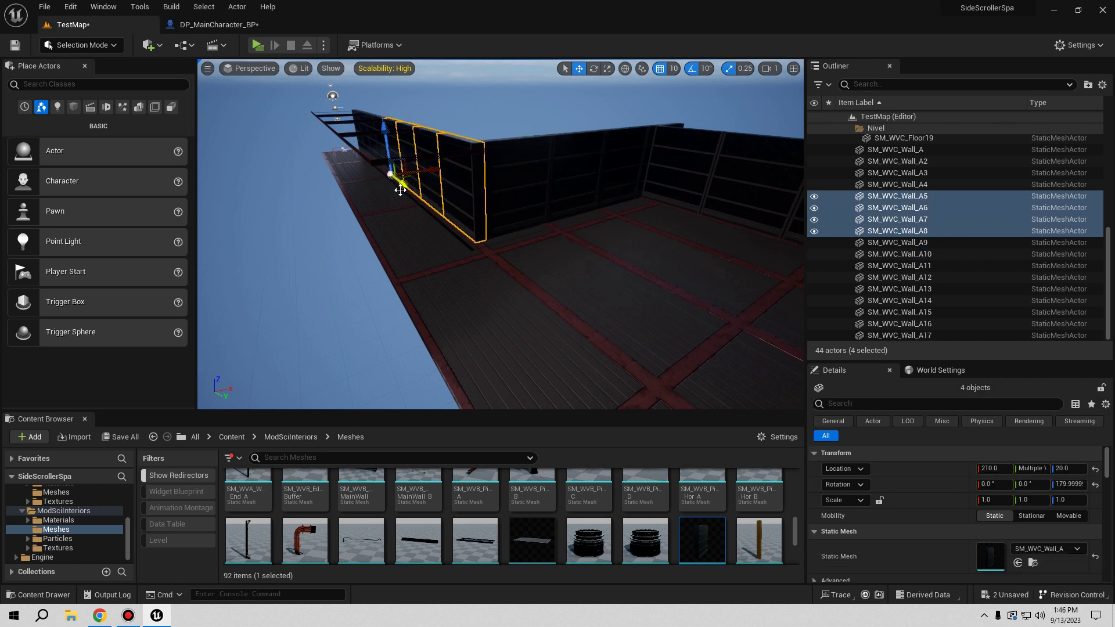
{"action": "left_click_drag", "start_coordinate": [406, 185], "coordinate": [580, 306], "text": "alt"}
{"action": "right_click_drag", "start_coordinate": [579, 306], "coordinate": [411, 226]}
{"action": "left_click_drag", "start_coordinate": [409, 227], "coordinate": [727, 220], "text": "shift"}
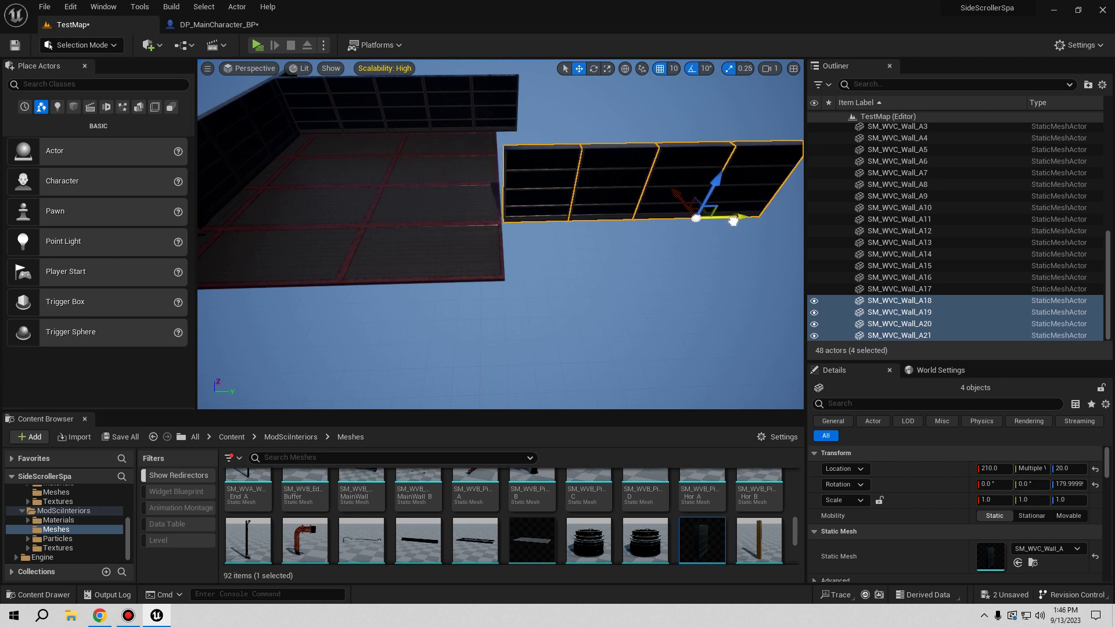
{"action": "mouse_move", "coordinate": [735, 217]}
{"action": "right_mouse_down"}
{"action": "mouse_move", "coordinate": [710, 204]}
{"action": "mouse_move", "coordinate": [685, 221]}
{"action": "right_mouse_up"}
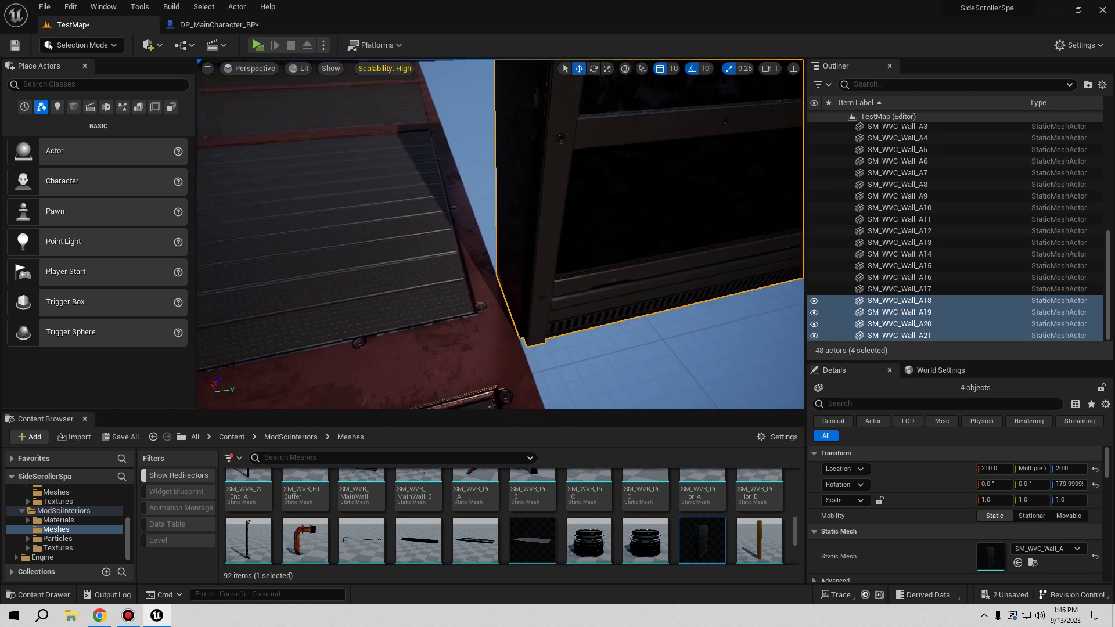
{"action": "right_click_drag", "start_coordinate": [686, 220], "coordinate": [678, 219]}
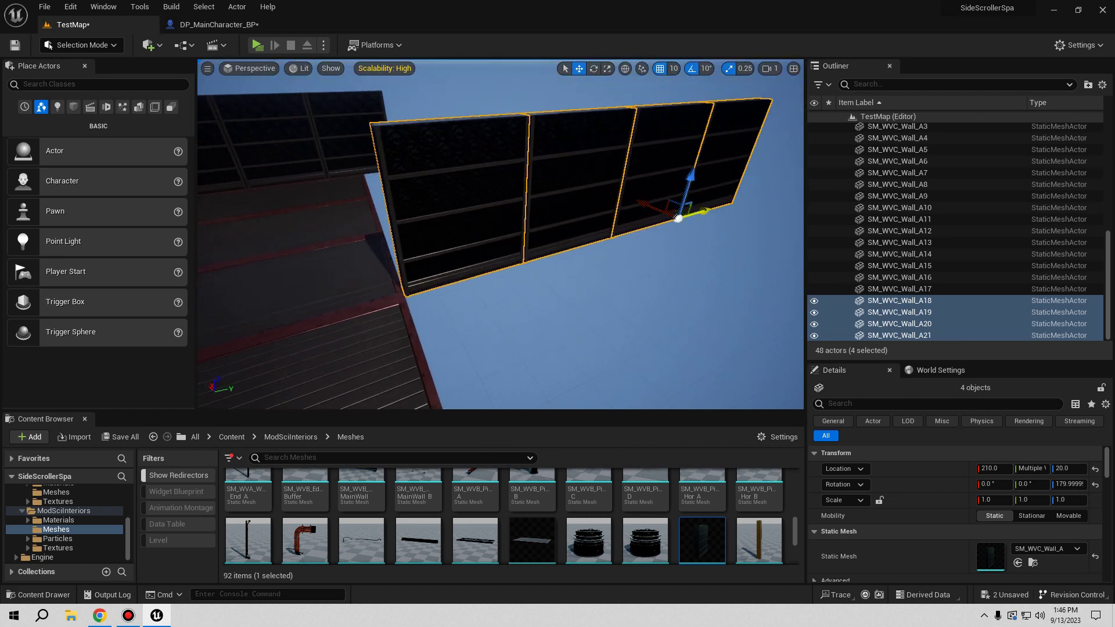
{"action": "left_click_drag", "start_coordinate": [705, 210], "coordinate": [703, 213]}
{"action": "right_click_drag", "start_coordinate": [702, 214], "coordinate": [581, 213]}
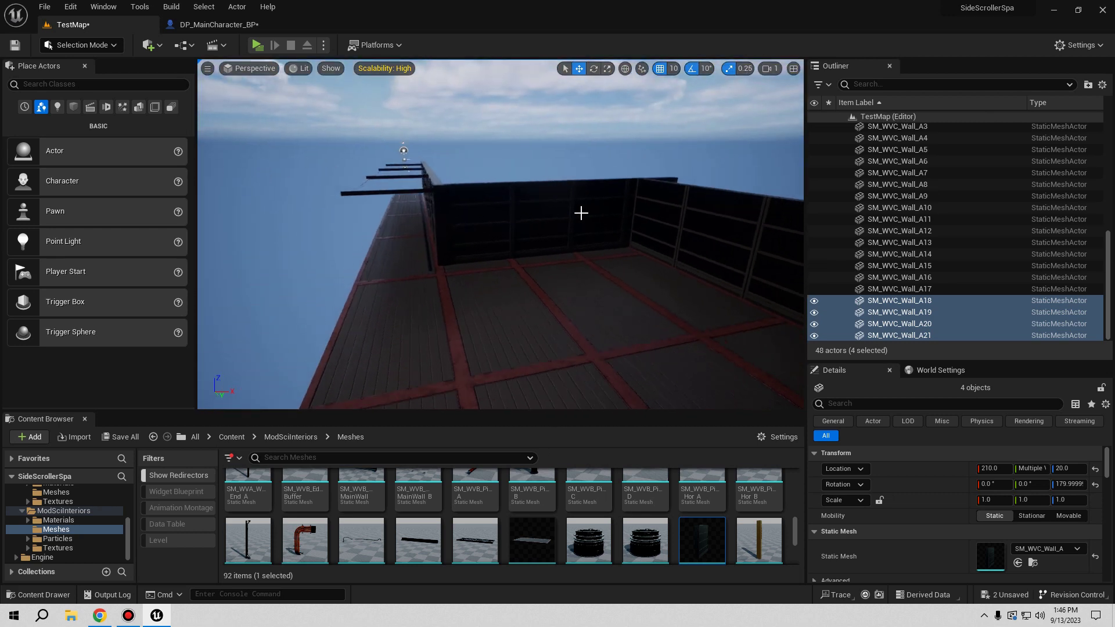
{"action": "left_click", "coordinate": [469, 209]}
Step: Duplicate walls A9–A12 as Wall_A22–A25 and turn the copies to 270°
{"action": "left_click", "coordinate": [541, 210], "text": "ctrl"}
{"action": "left_click", "coordinate": [590, 207], "text": "ctrl"}
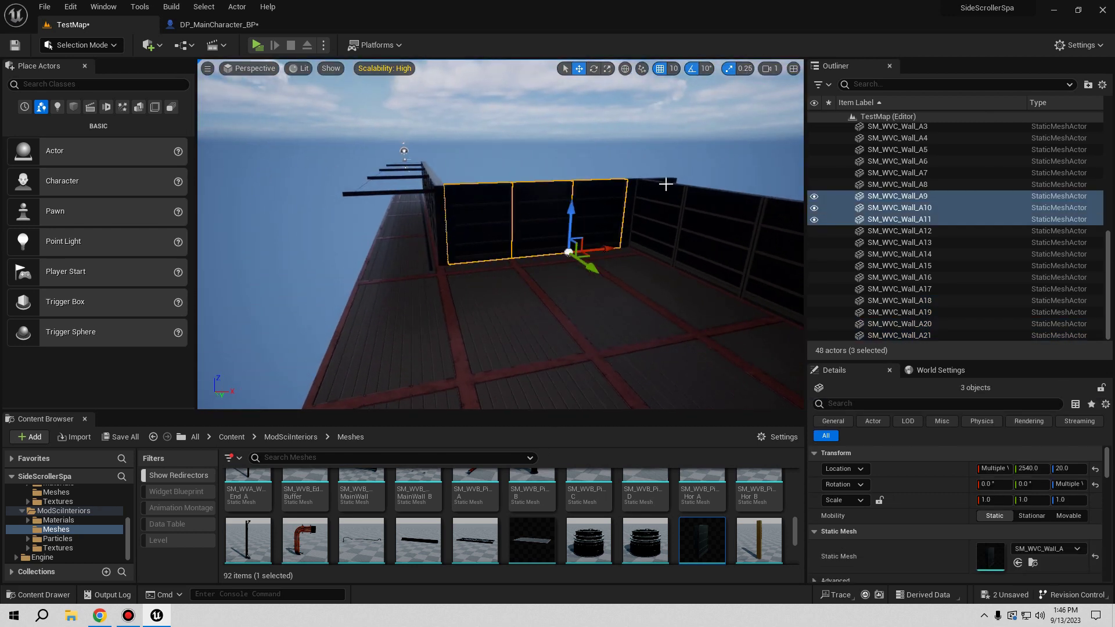
{"action": "left_click", "coordinate": [650, 209], "text": "ctrl"}
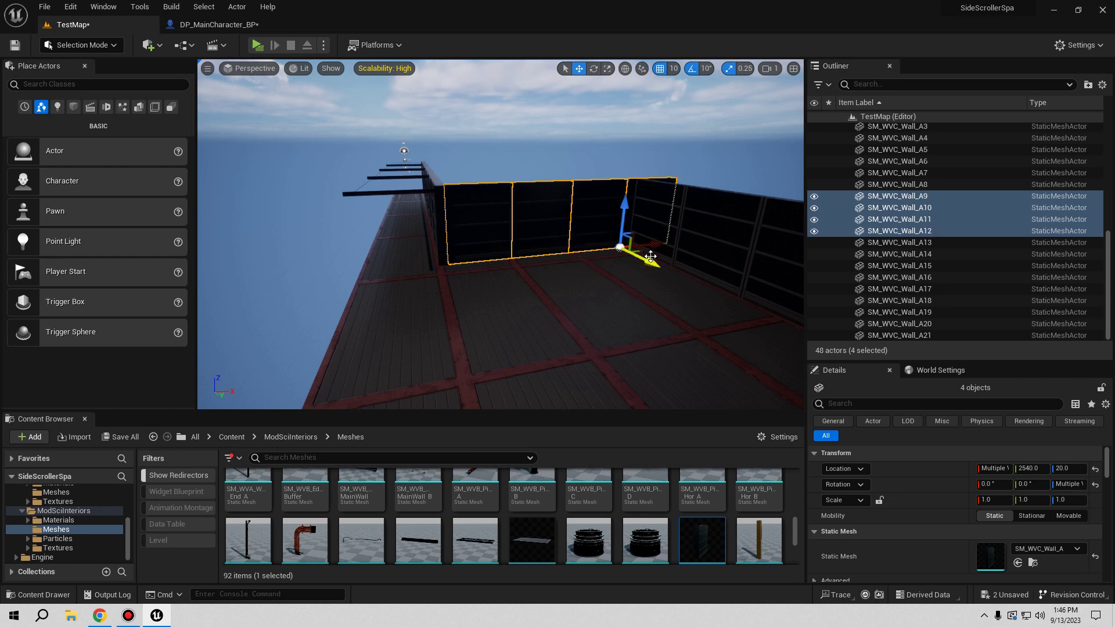
{"action": "left_click_drag", "start_coordinate": [649, 260], "coordinate": [741, 274], "text": "alt"}
{"action": "mouse_move", "coordinate": [742, 273]}
{"action": "right_mouse_down"}
{"action": "mouse_move", "coordinate": [459, 196]}
{"action": "mouse_move", "coordinate": [679, 163]}
{"action": "right_mouse_up"}
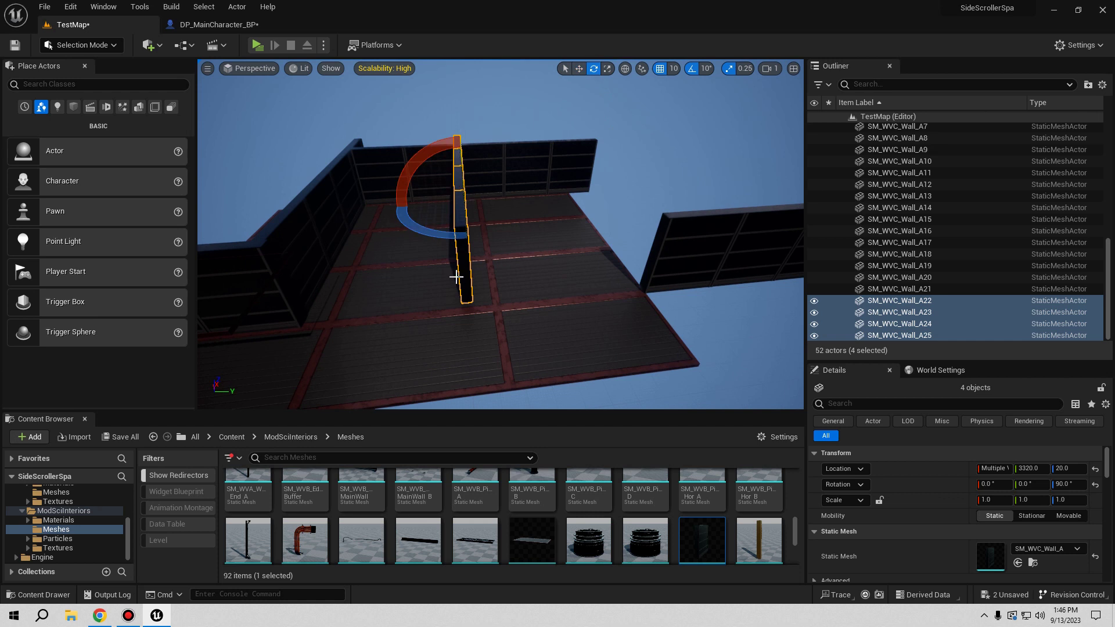
{"action": "left_click_drag", "start_coordinate": [439, 237], "coordinate": [508, 232]}
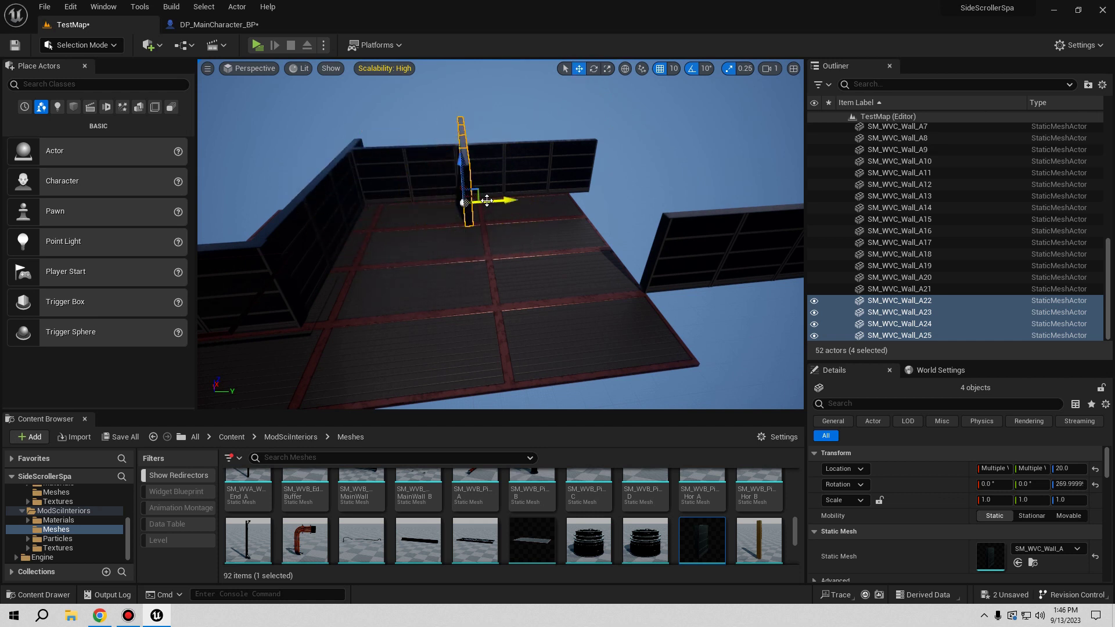
Step: Slide Wall_A22–A25 into place at the floor edge at height 20
{"action": "mouse_move", "coordinate": [525, 202]}
{"action": "right_mouse_down"}
{"action": "mouse_move", "coordinate": [510, 151]}
{"action": "mouse_move", "coordinate": [303, 267]}
{"action": "right_mouse_up"}
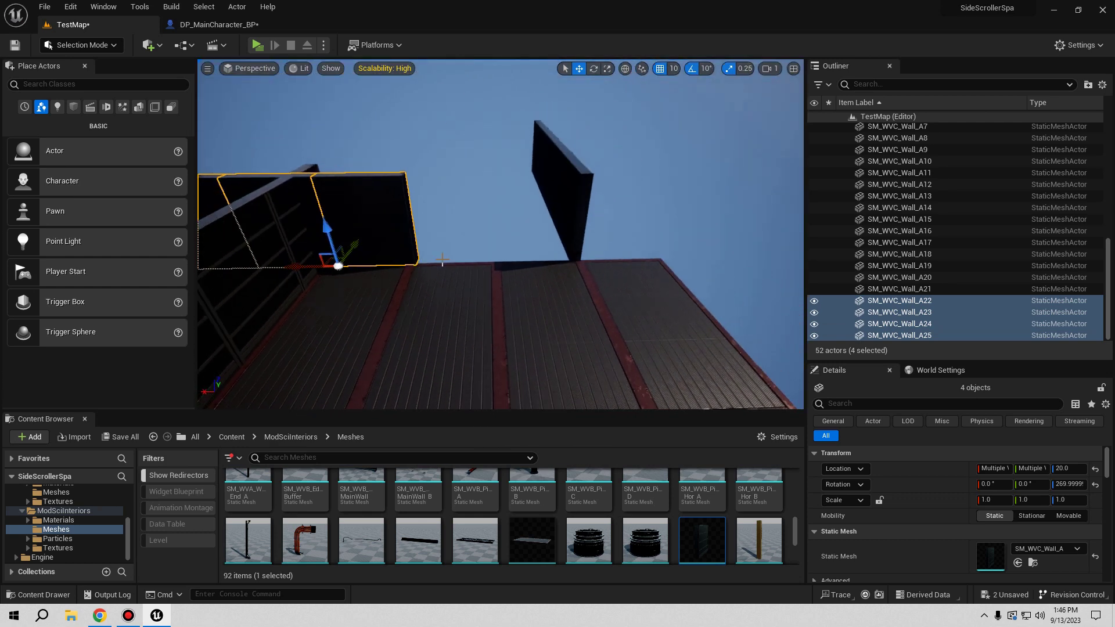
{"action": "mouse_move", "coordinate": [304, 267]}
{"action": "left_mouse_down"}
{"action": "mouse_move", "coordinate": [452, 267]}
{"action": "mouse_move", "coordinate": [306, 326]}
{"action": "left_mouse_up"}
{"action": "mouse_move", "coordinate": [306, 326]}
{"action": "right_mouse_down"}
{"action": "mouse_move", "coordinate": [718, 351]}
{"action": "mouse_move", "coordinate": [485, 228]}
{"action": "right_mouse_up"}
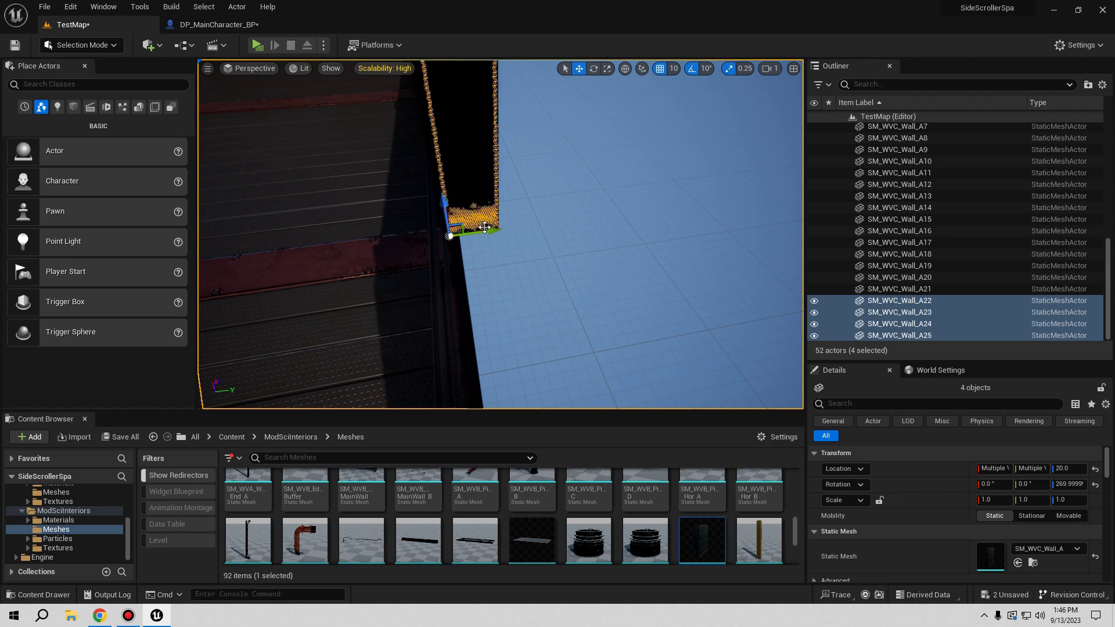
{"action": "mouse_move", "coordinate": [485, 230]}
{"action": "left_mouse_down"}
{"action": "mouse_move", "coordinate": [216, 401]}
{"action": "mouse_move", "coordinate": [530, 253]}
{"action": "mouse_move", "coordinate": [578, 188]}
{"action": "left_mouse_up"}
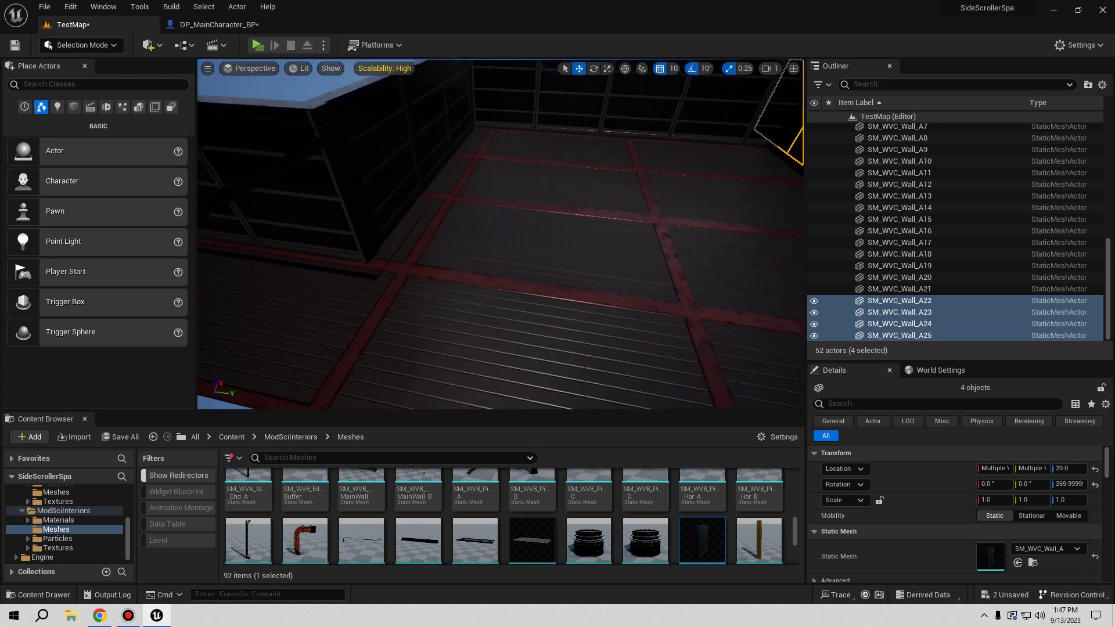
{"action": "left_click_drag", "start_coordinate": [577, 187], "coordinate": [405, 266]}
{"action": "left_click", "coordinate": [421, 271]}
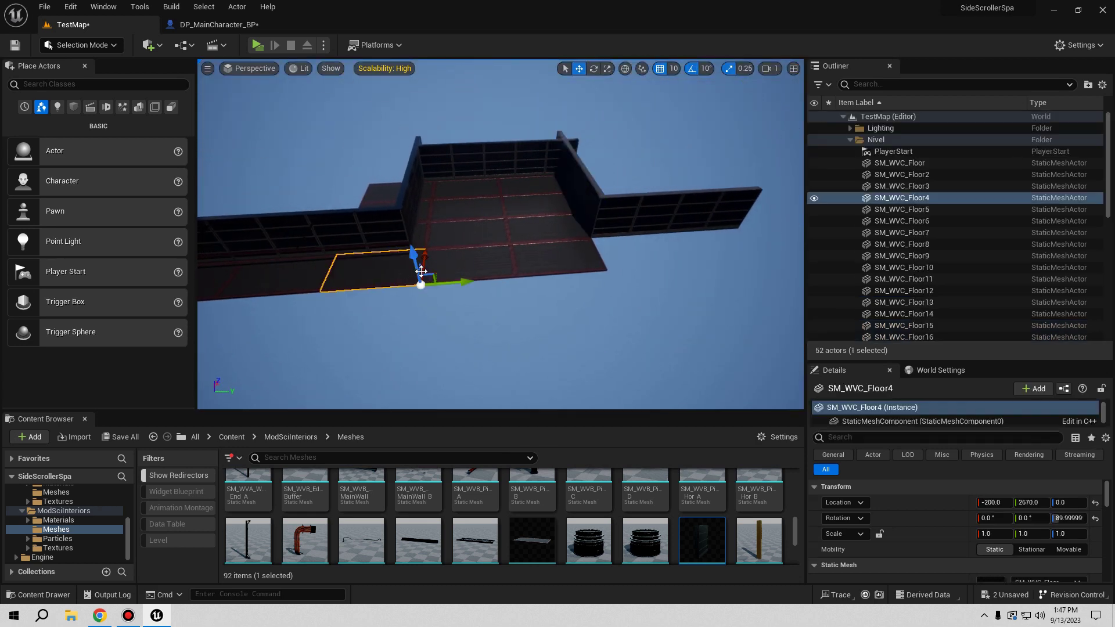
Step: Duplicate the three selected floor tiles as SM_WVC_Floor20–22 and slide them along X
{"action": "left_click", "coordinate": [470, 269], "text": "ctrl"}
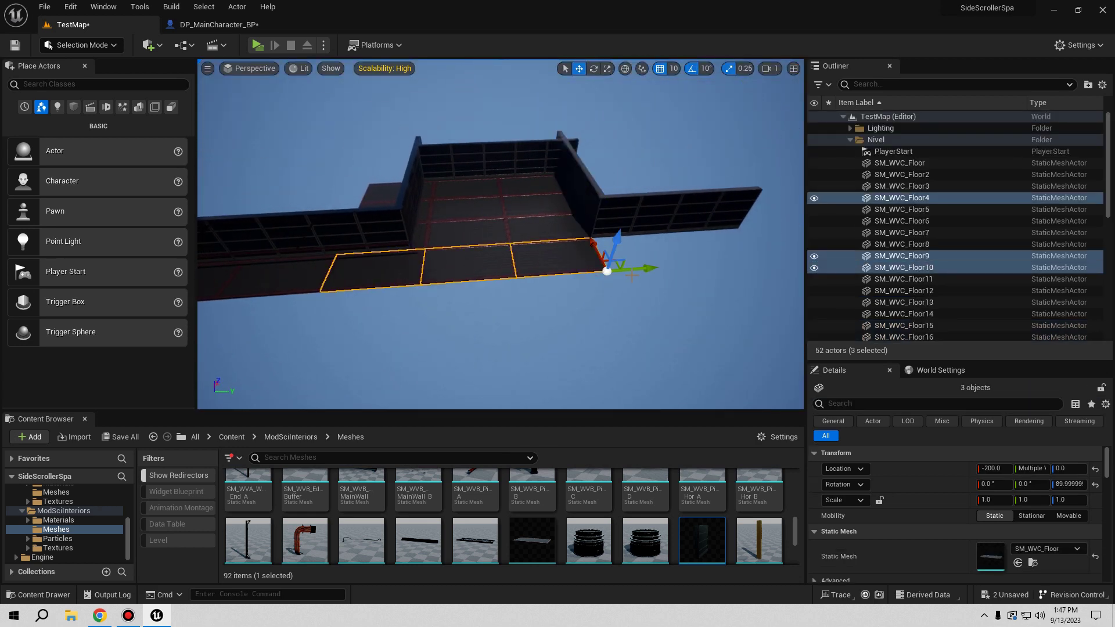
{"action": "key", "text": "ctrl+d"}
{"action": "left_click_drag", "start_coordinate": [607, 270], "coordinate": [688, 297]}
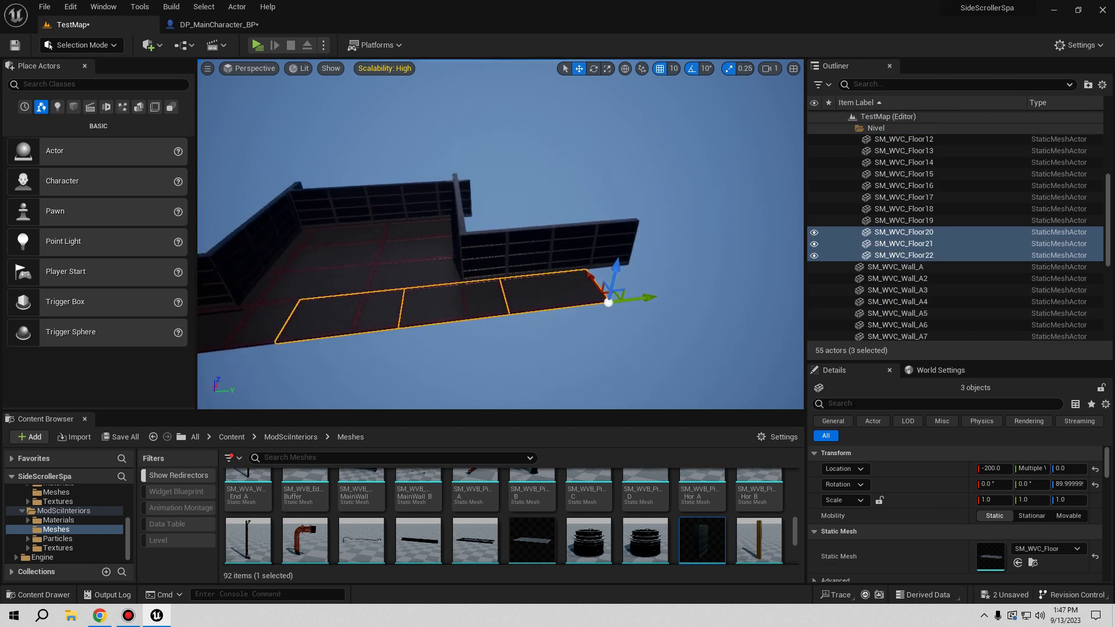
{"action": "mouse_move", "coordinate": [622, 319]}
{"action": "left_mouse_down"}
{"action": "mouse_move", "coordinate": [701, 318]}
{"action": "mouse_move", "coordinate": [643, 264]}
{"action": "left_mouse_up"}
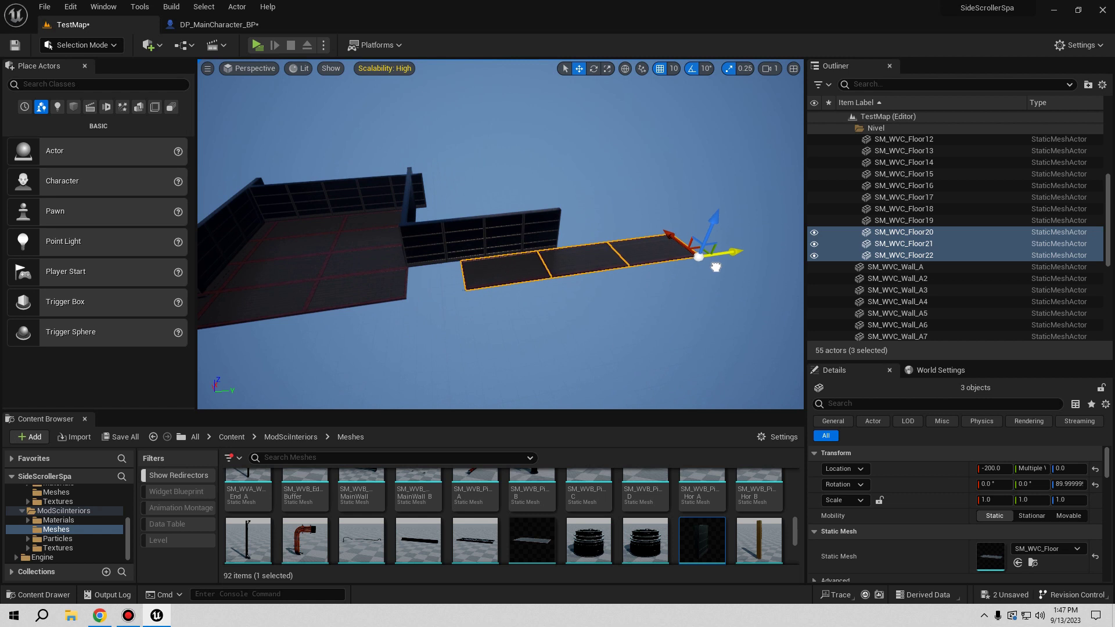
Step: Inspect the new floor tiles beside the dark walls, then launch a Play test
{"action": "left_click_drag", "start_coordinate": [644, 264], "coordinate": [691, 241]}
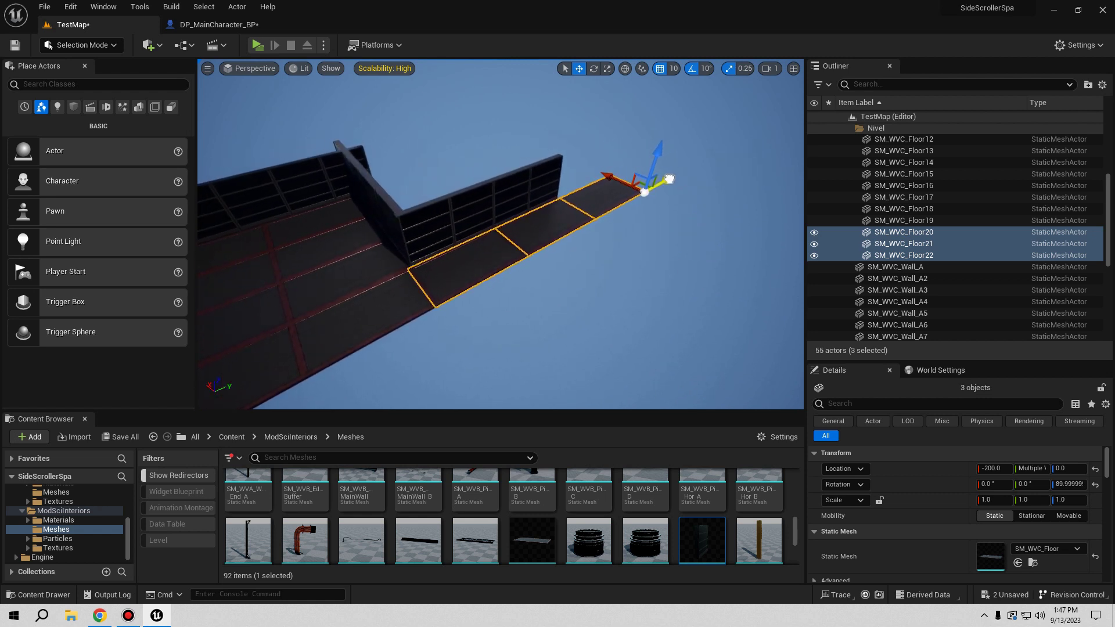
{"action": "left_click_drag", "start_coordinate": [669, 179], "coordinate": [673, 145]}
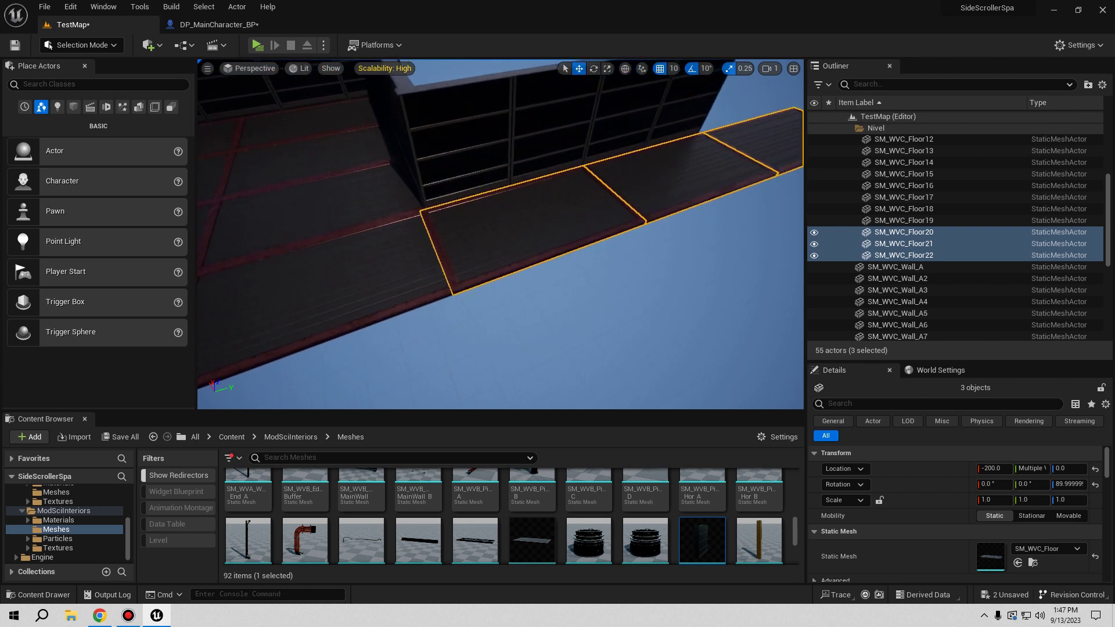
{"action": "left_click_drag", "start_coordinate": [636, 212], "coordinate": [695, 178]}
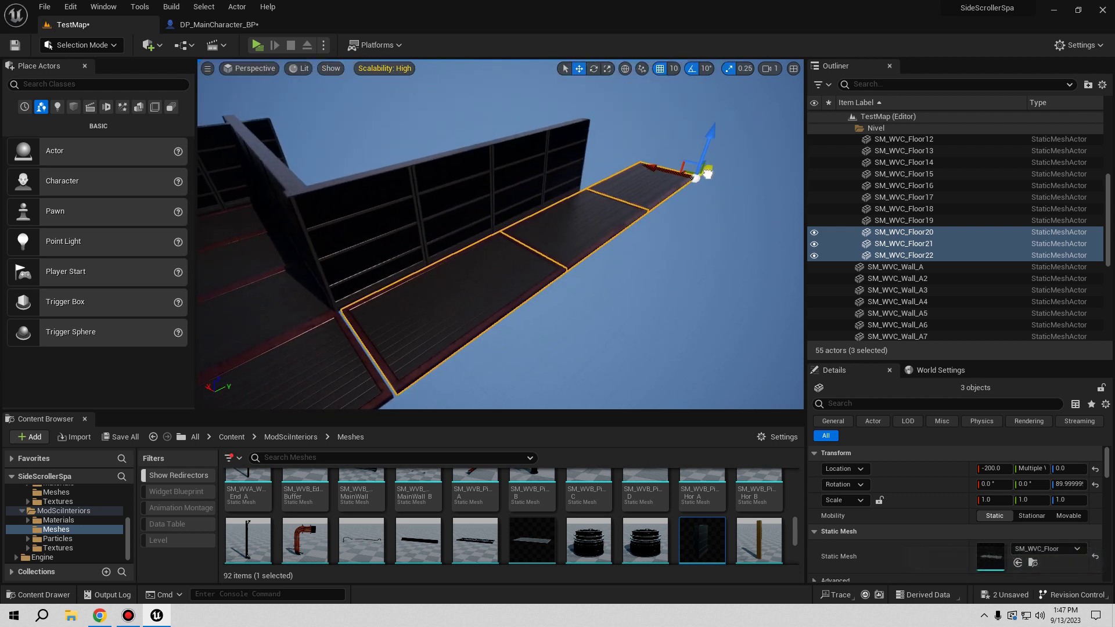
{"action": "left_click_drag", "start_coordinate": [707, 174], "coordinate": [707, 139]}
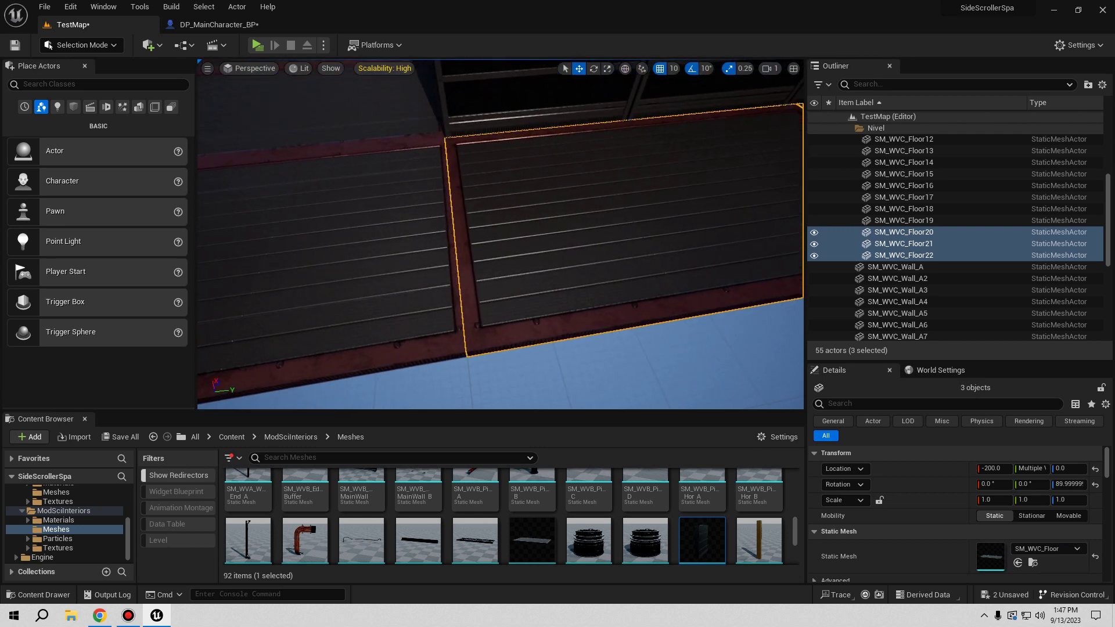
{"action": "mouse_move", "coordinate": [674, 207]}
{"action": "left_mouse_down"}
{"action": "mouse_move", "coordinate": [675, 244]}
{"action": "mouse_move", "coordinate": [638, 255]}
{"action": "left_mouse_up"}
{"action": "left_click", "coordinate": [256, 45]}
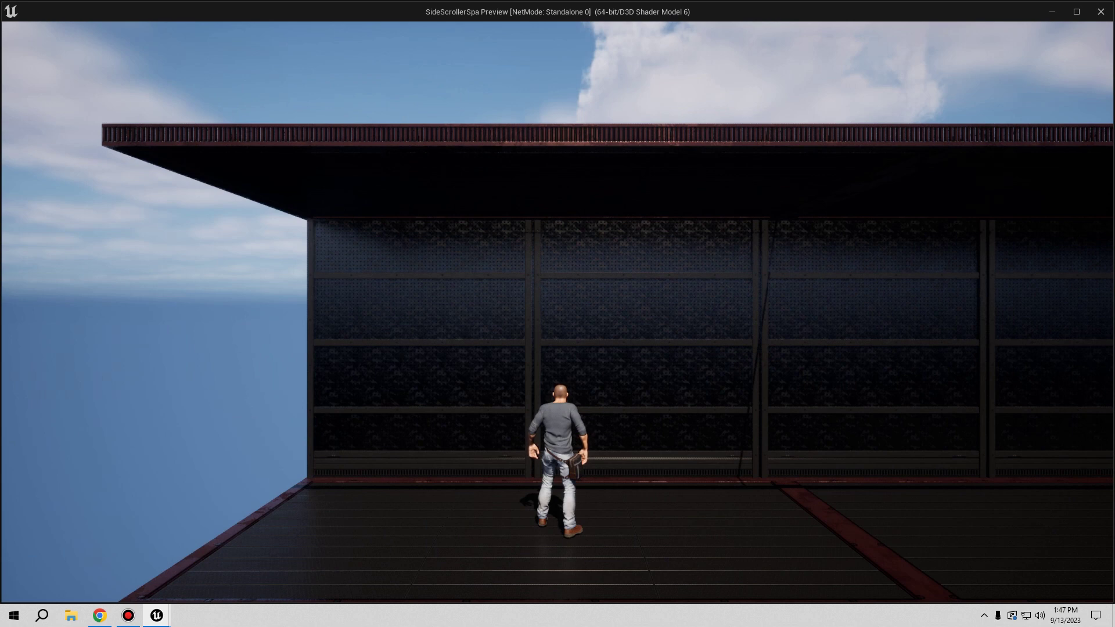
Step: Stop the test, move the PlayerStart to 0, 1460, 91.5, and replay running right
{"action": "key", "text": "d"}
{"action": "key", "text": "Escape"}
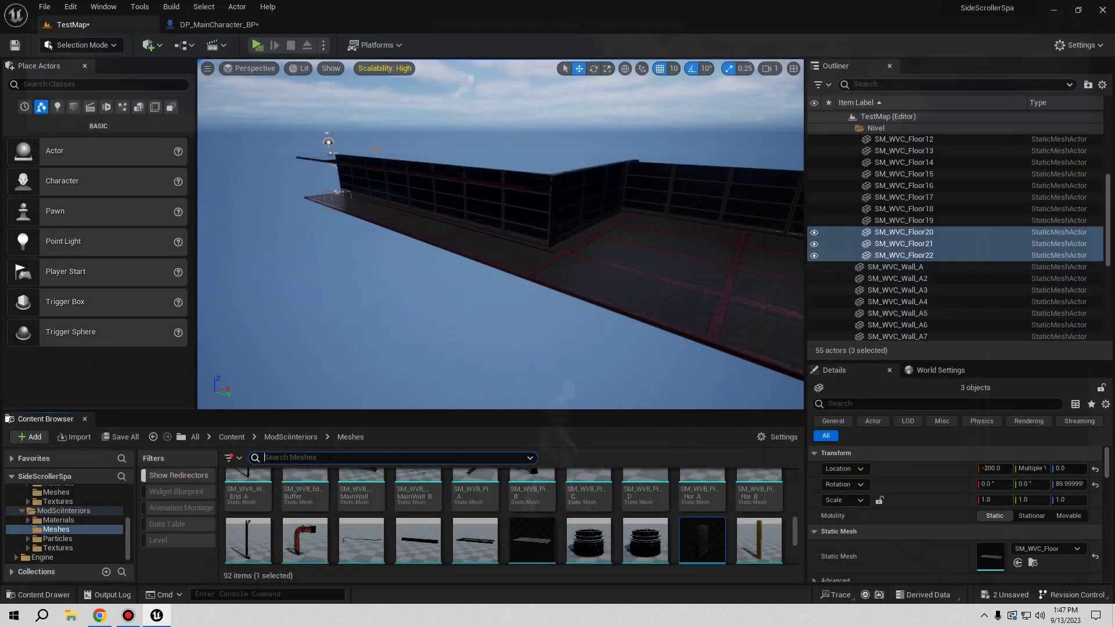
{"action": "left_click_drag", "start_coordinate": [330, 152], "coordinate": [372, 160]}
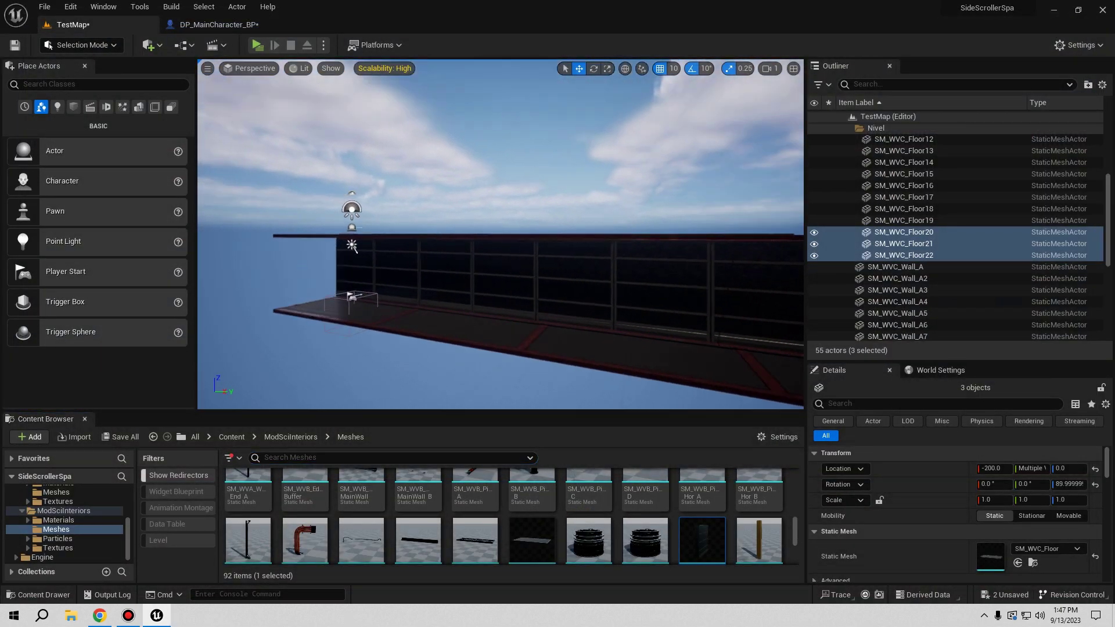
{"action": "left_click", "coordinate": [382, 249]}
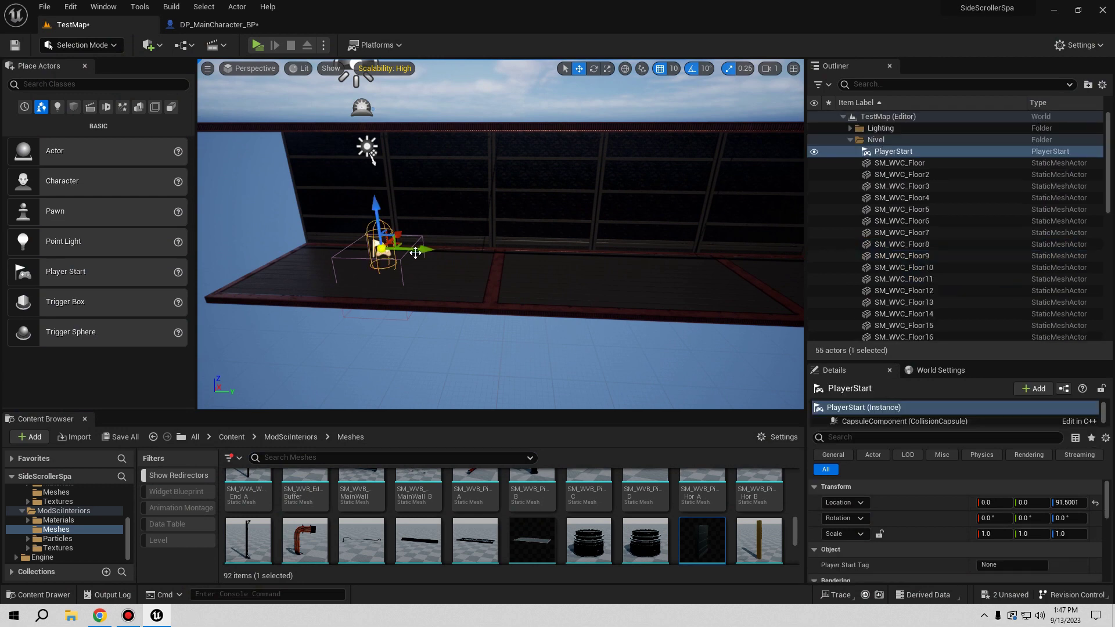
{"action": "left_click_drag", "start_coordinate": [370, 154], "coordinate": [422, 237]}
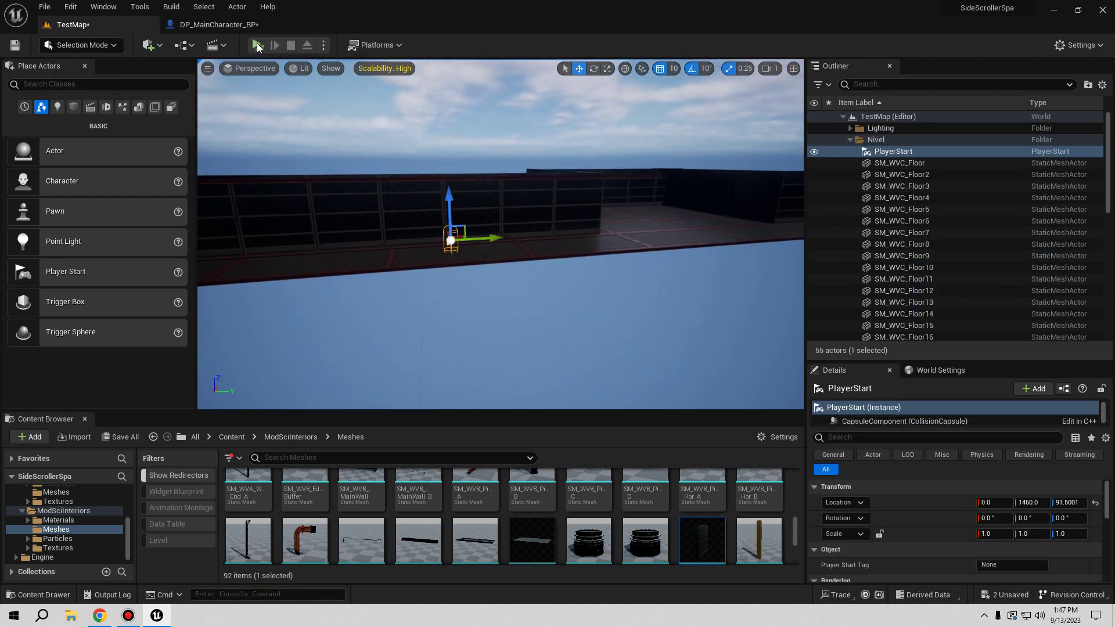
{"action": "left_click", "coordinate": [257, 45]}
{"action": "key", "text": "d"}
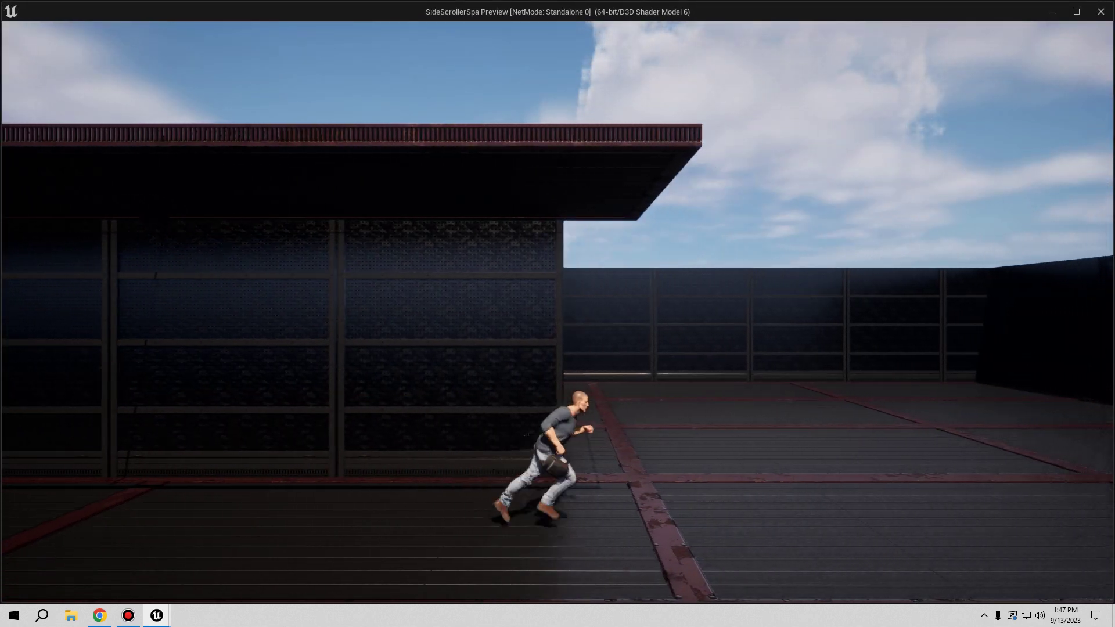
Step: Run the character left and right across the walled floor with A/D, then exit with Esc
{"action": "key", "text": "a"}
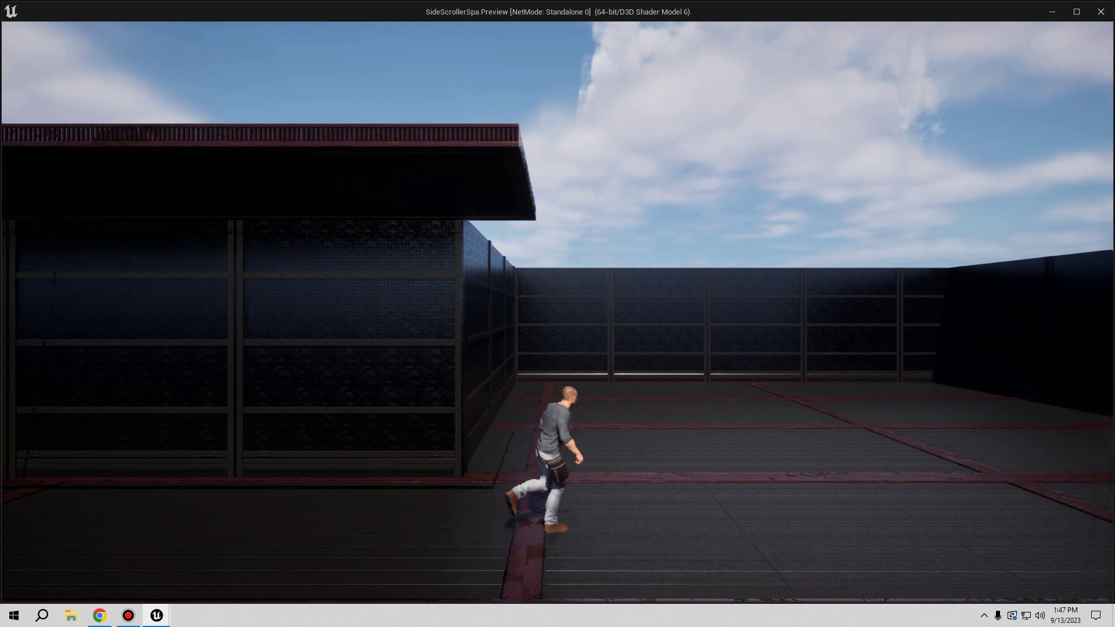
{"action": "key", "text": "d"}
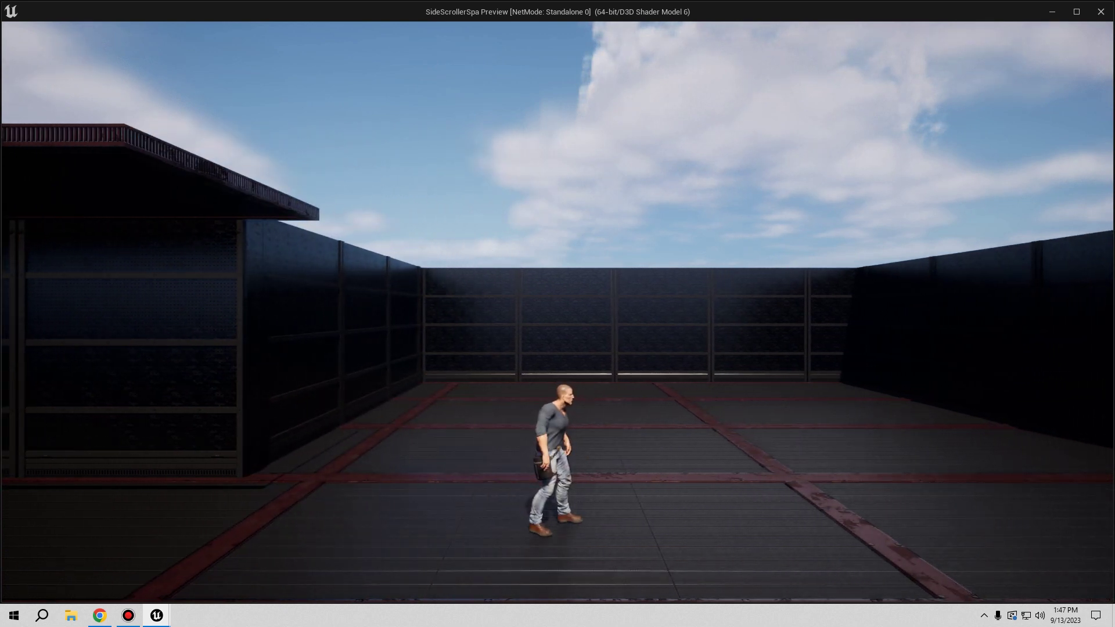
{"action": "key", "text": "d"}
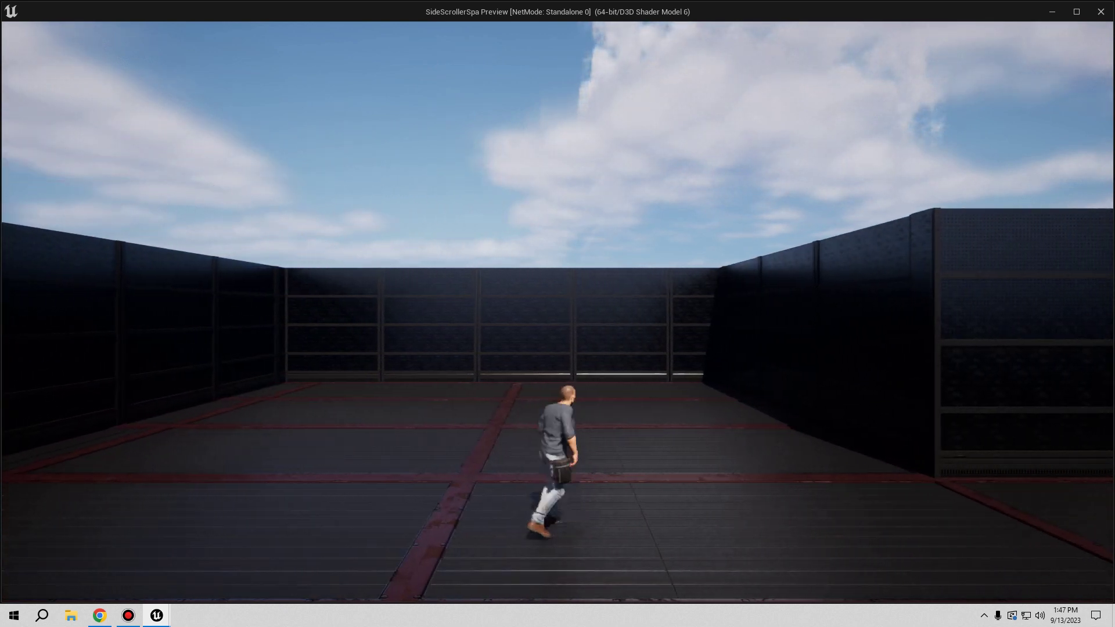
{"action": "key", "text": "d"}
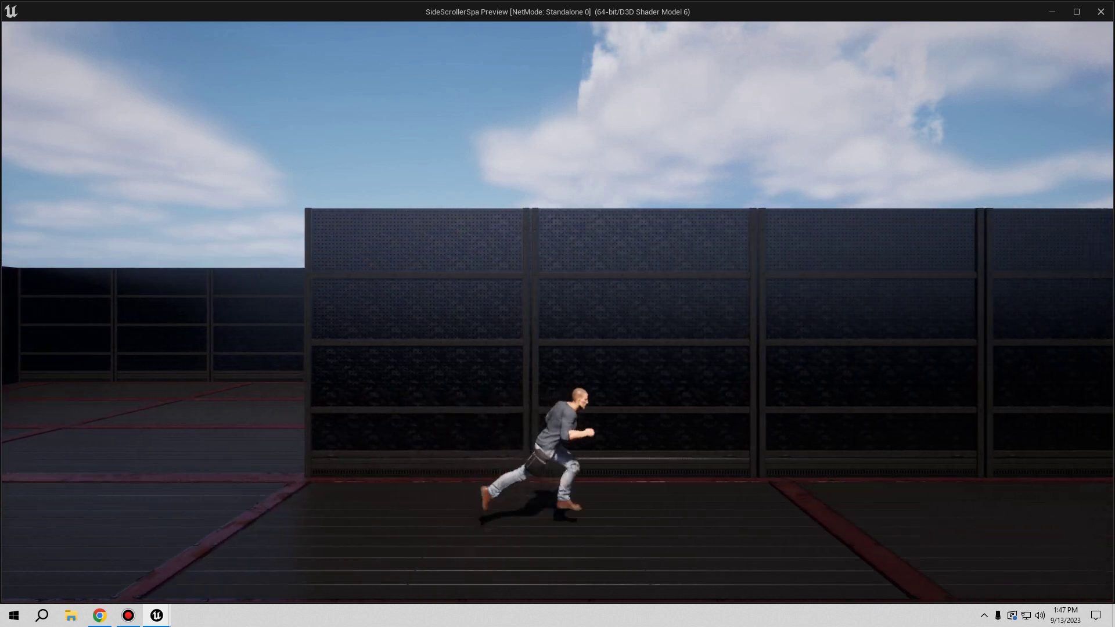
{"action": "key", "text": "a"}
{"action": "key", "text": "d"}
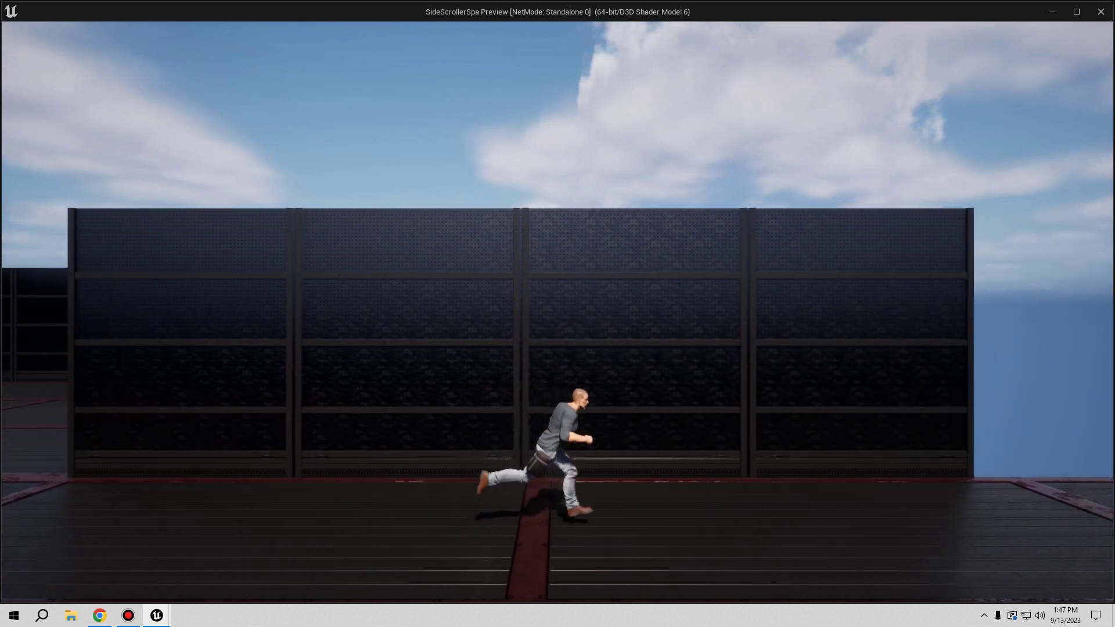
{"action": "key", "text": "a"}
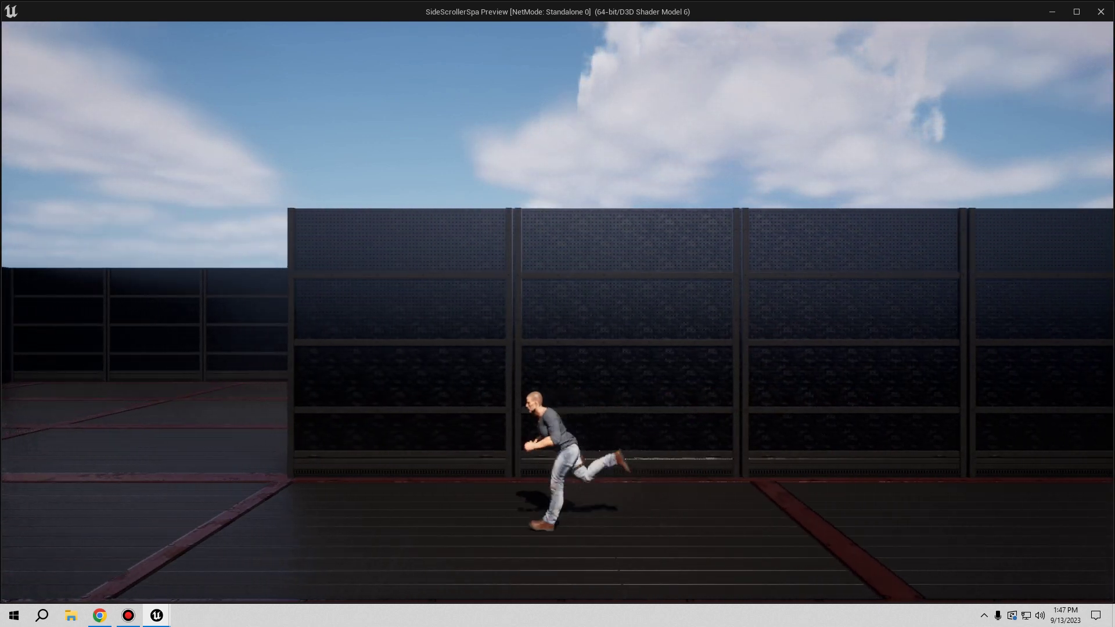
{"action": "key", "text": "a"}
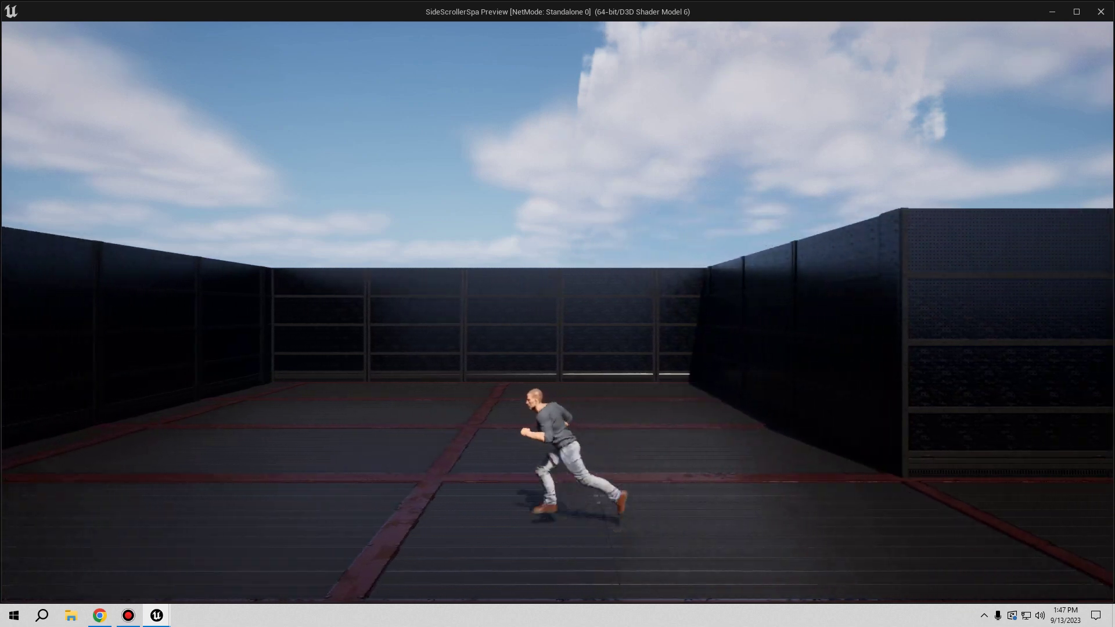
{"action": "key", "text": "d"}
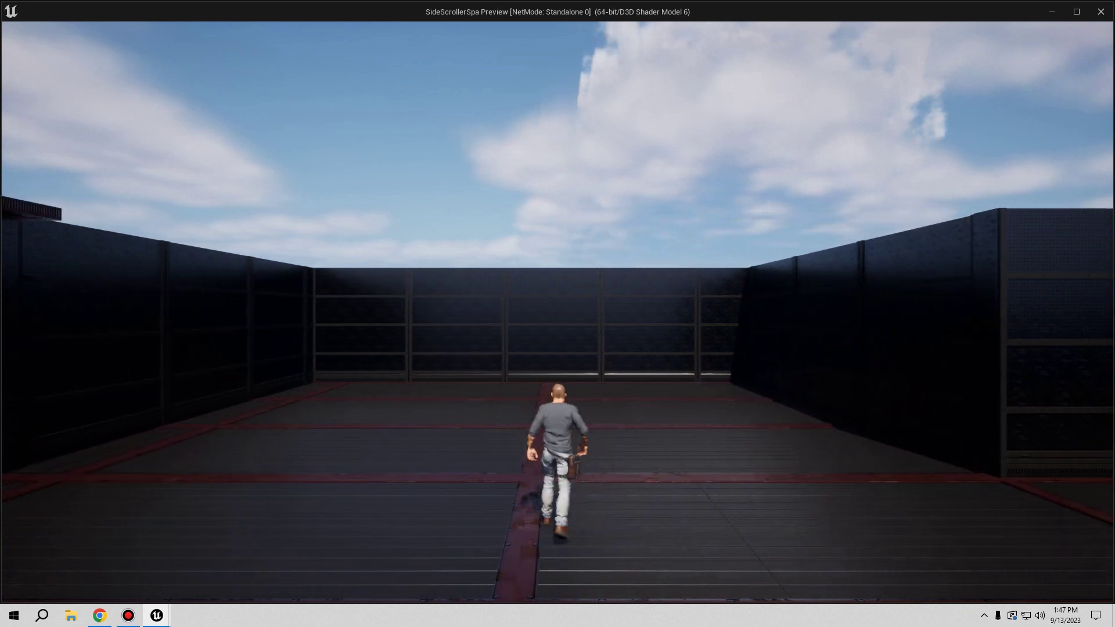
{"action": "key", "text": "Escape"}
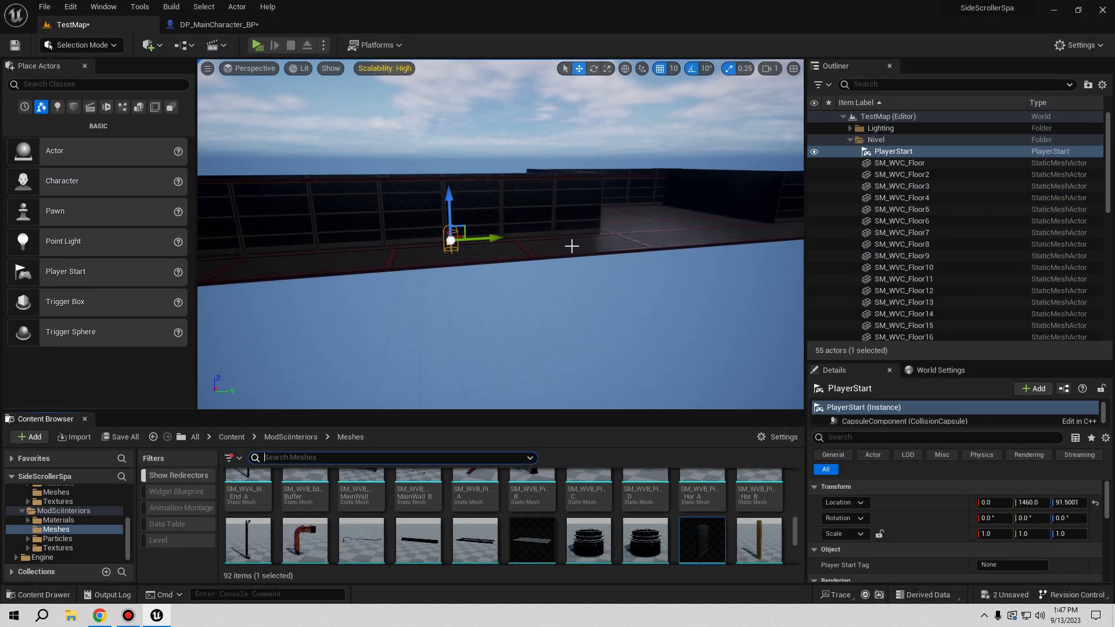
Step: Go to Content/_DP/Blueprints and save TestMap and DP_MainCharacter_BP
{"action": "left_click", "coordinate": [231, 437]}
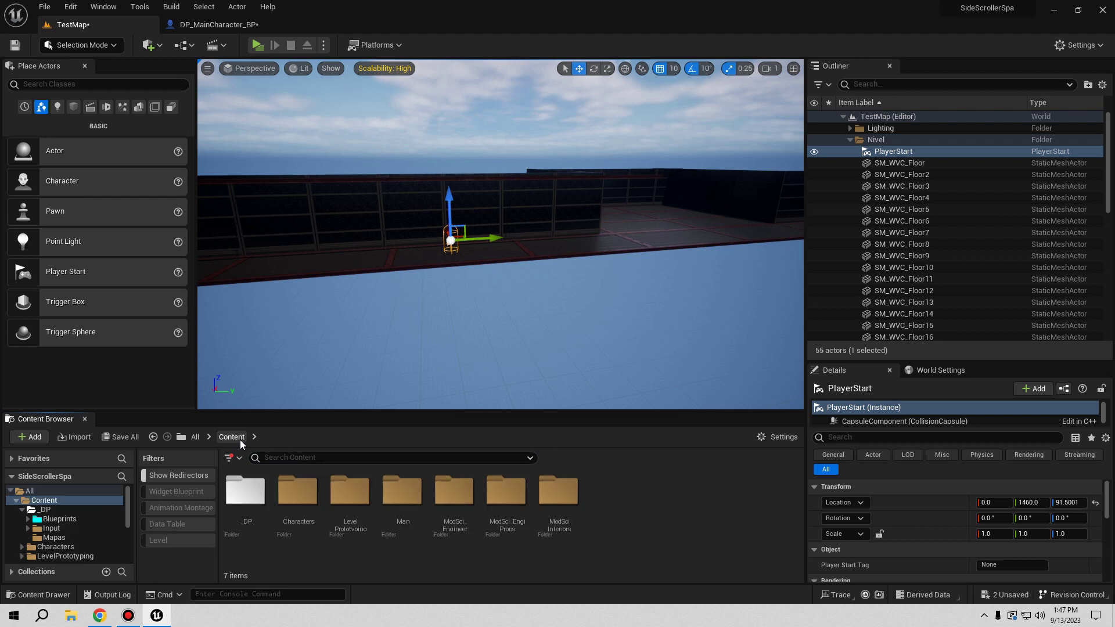
{"action": "double_click", "coordinate": [244, 490]}
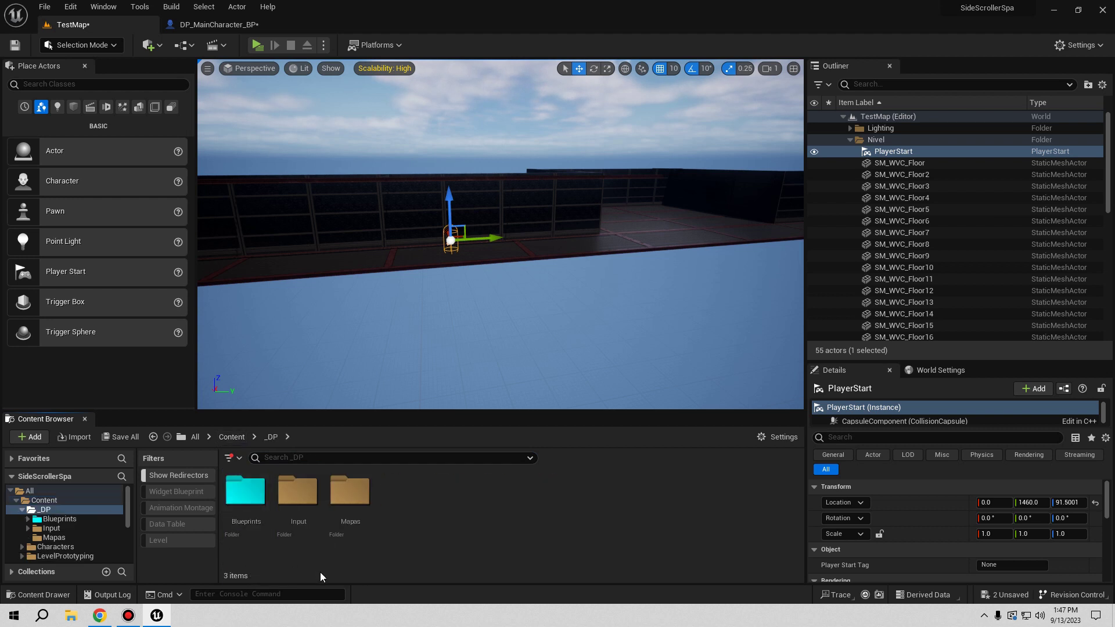
{"action": "double_click", "coordinate": [243, 500]}
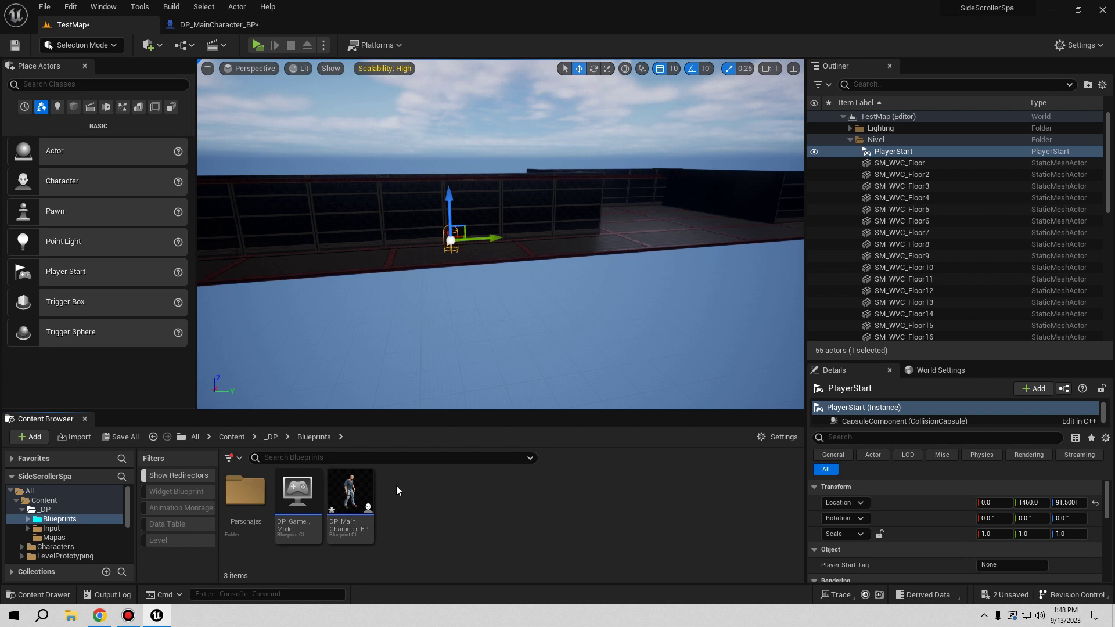
{"action": "left_click", "coordinate": [126, 437]}
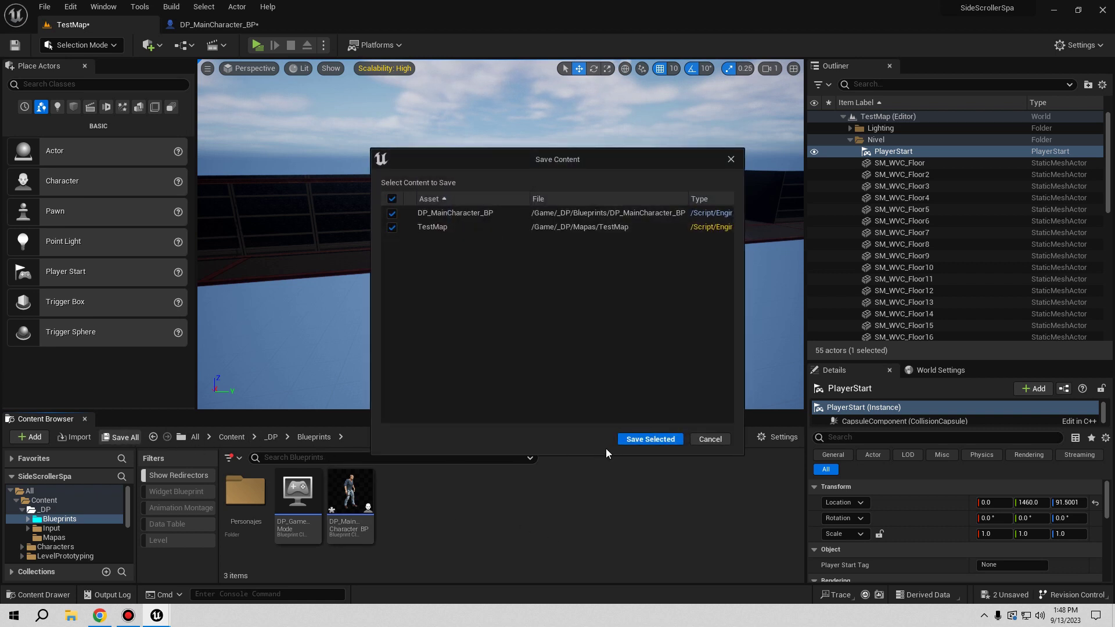
{"action": "left_click", "coordinate": [621, 443]}
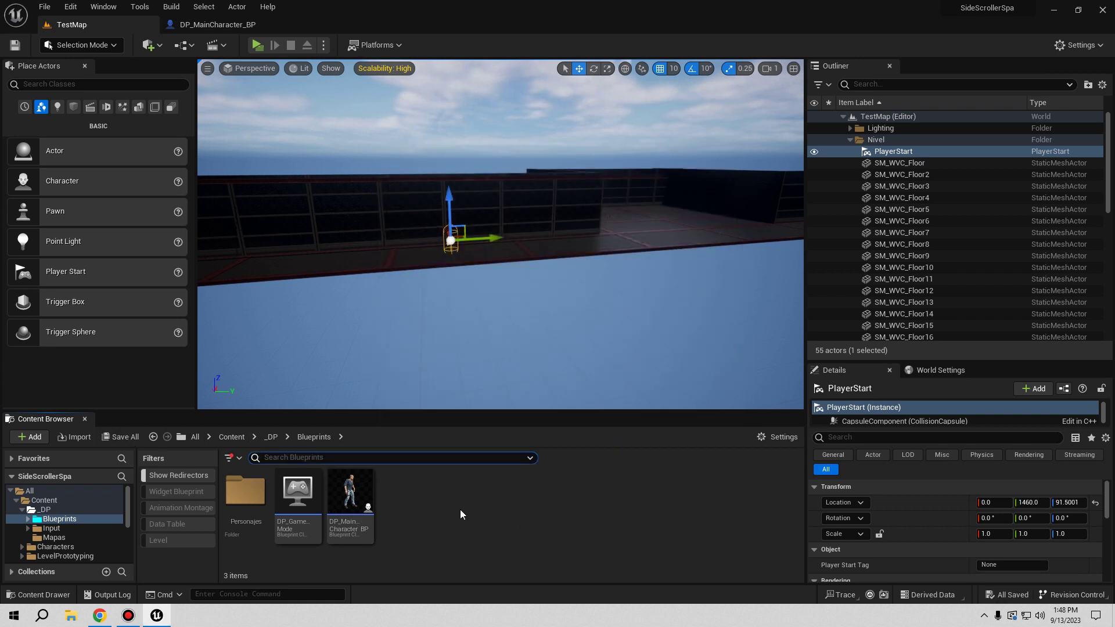
Step: Create a new Blueprint class with Actor as its parent in the Blueprints folder
{"action": "right_click", "coordinate": [440, 508]}
{"action": "mouse_move", "coordinate": [501, 484]}
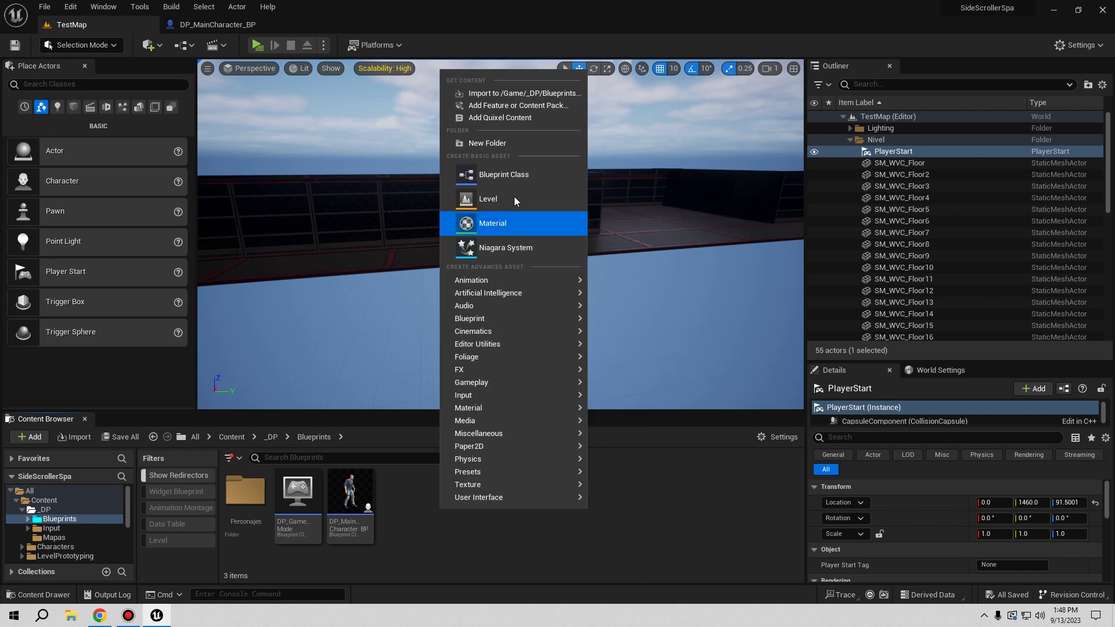
{"action": "left_click", "coordinate": [505, 175]}
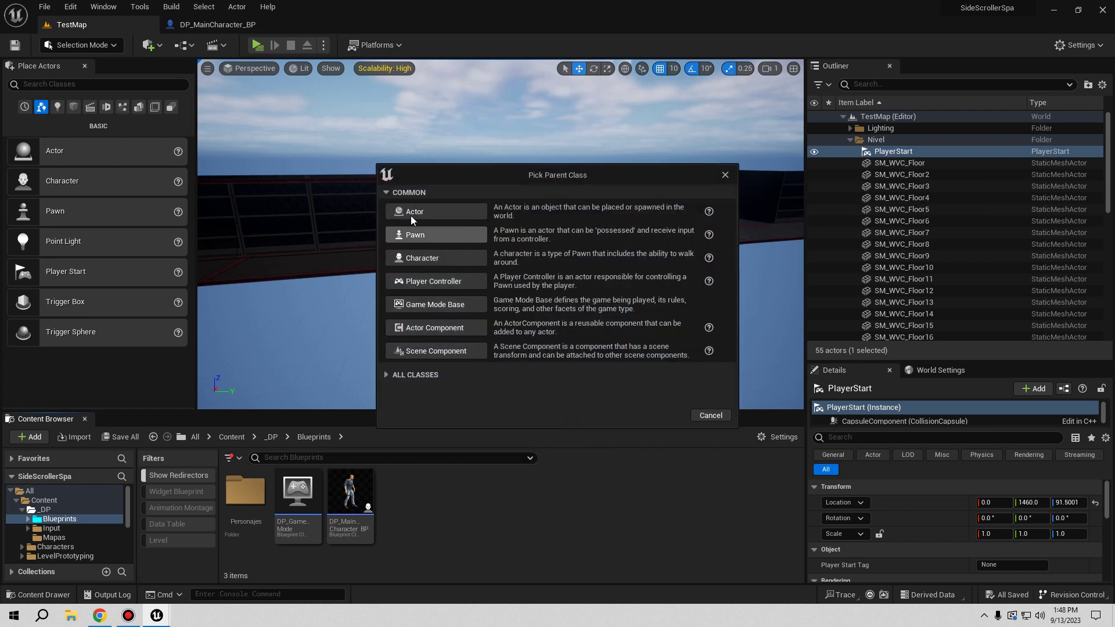
{"action": "left_click", "coordinate": [424, 214]}
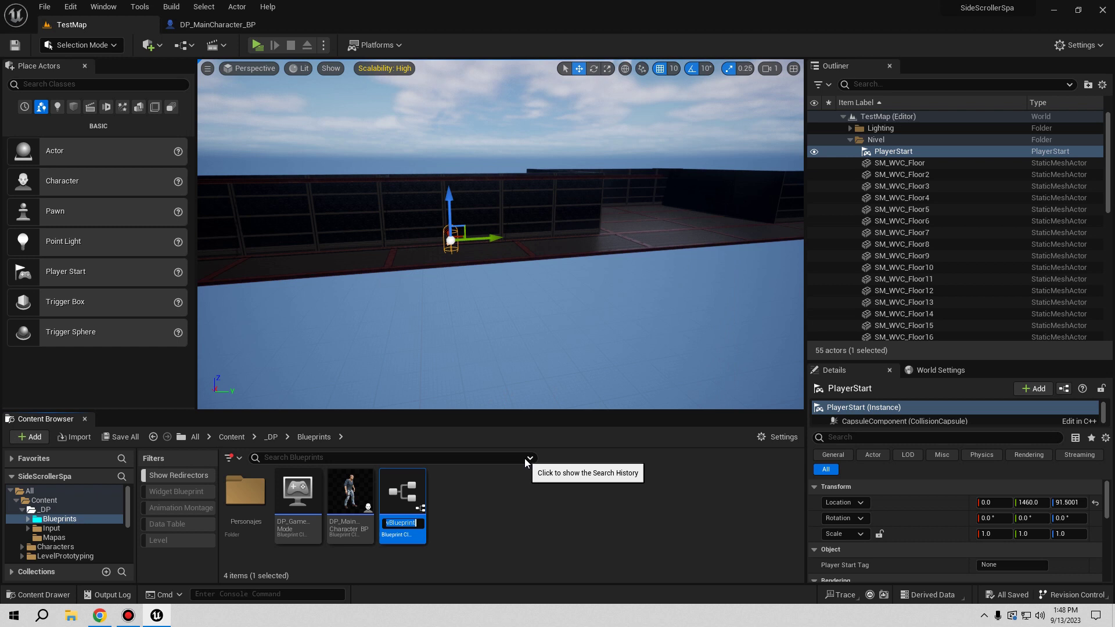
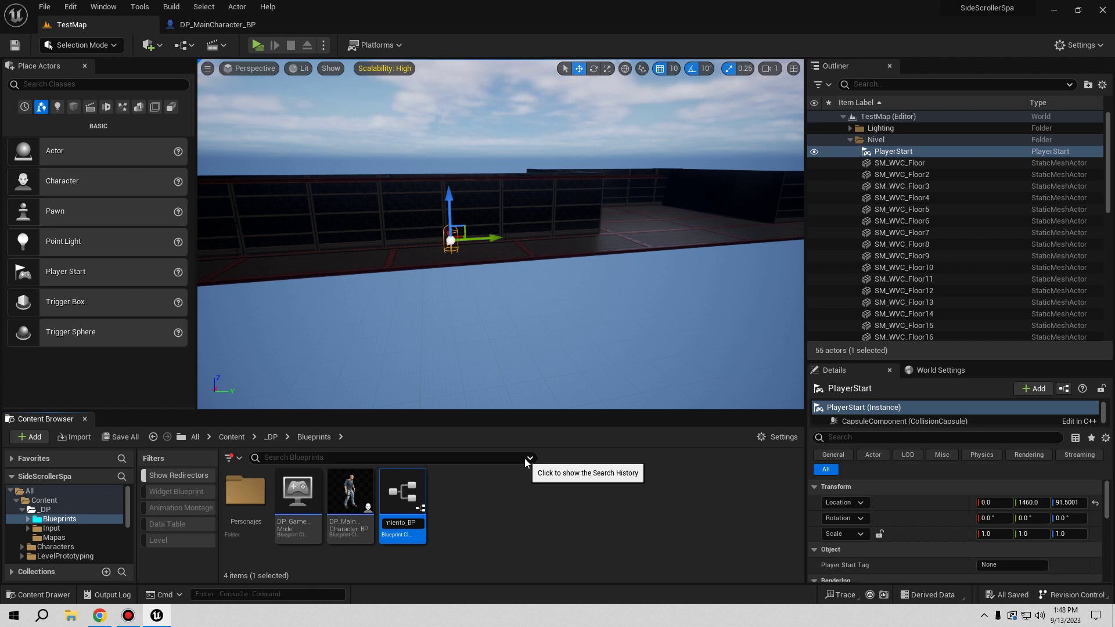
Step: Confirm the name DP_3dMovimiento_BP and open its editor docked beside TestMap and DP_MainCharacter_BP
{"action": "key", "text": "Return"}
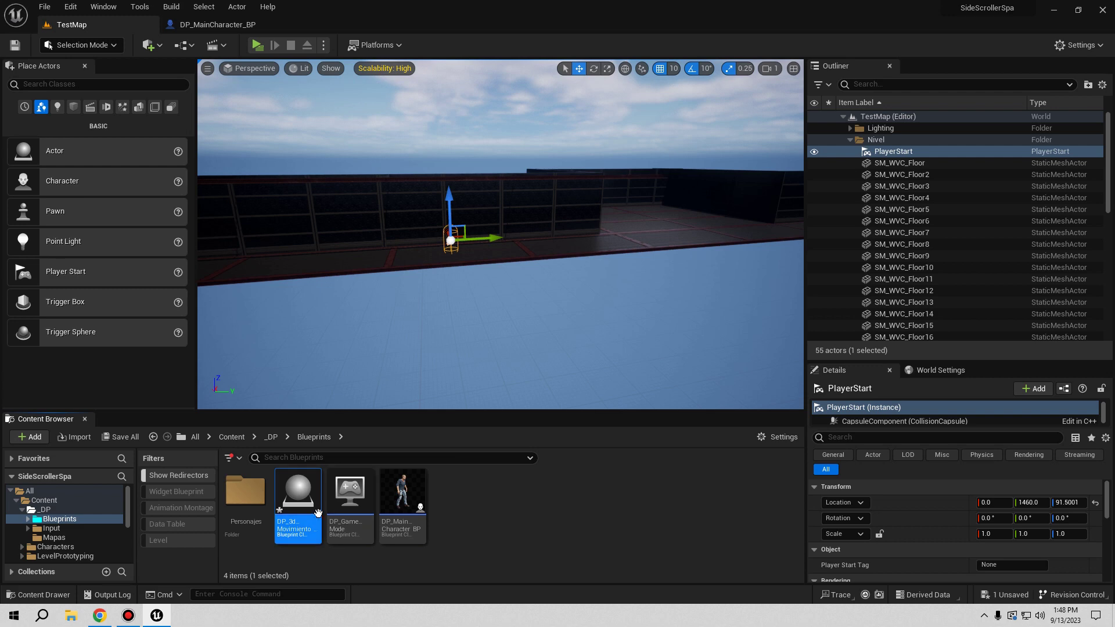
{"action": "double_click", "coordinate": [322, 504]}
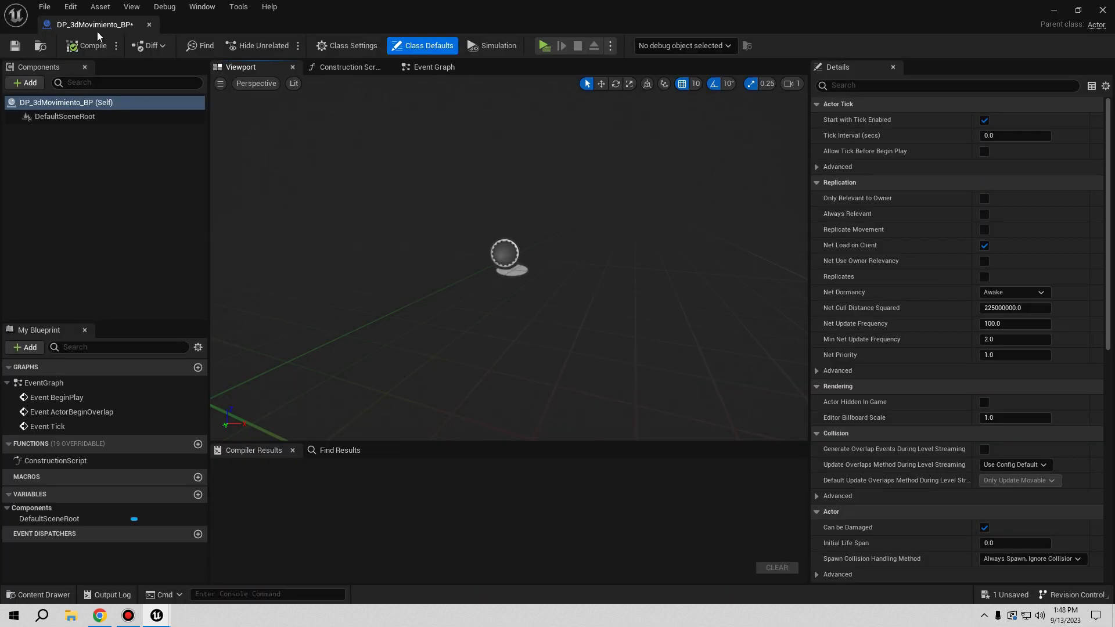
{"action": "left_click_drag", "start_coordinate": [96, 25], "coordinate": [345, 30]}
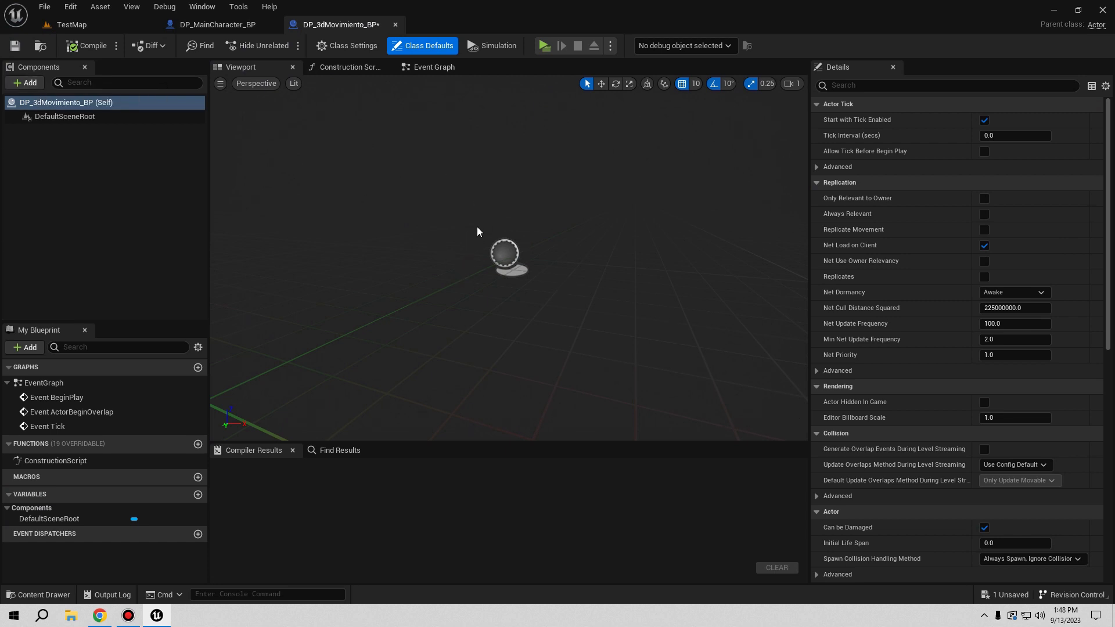
{"action": "left_click", "coordinate": [72, 24]}
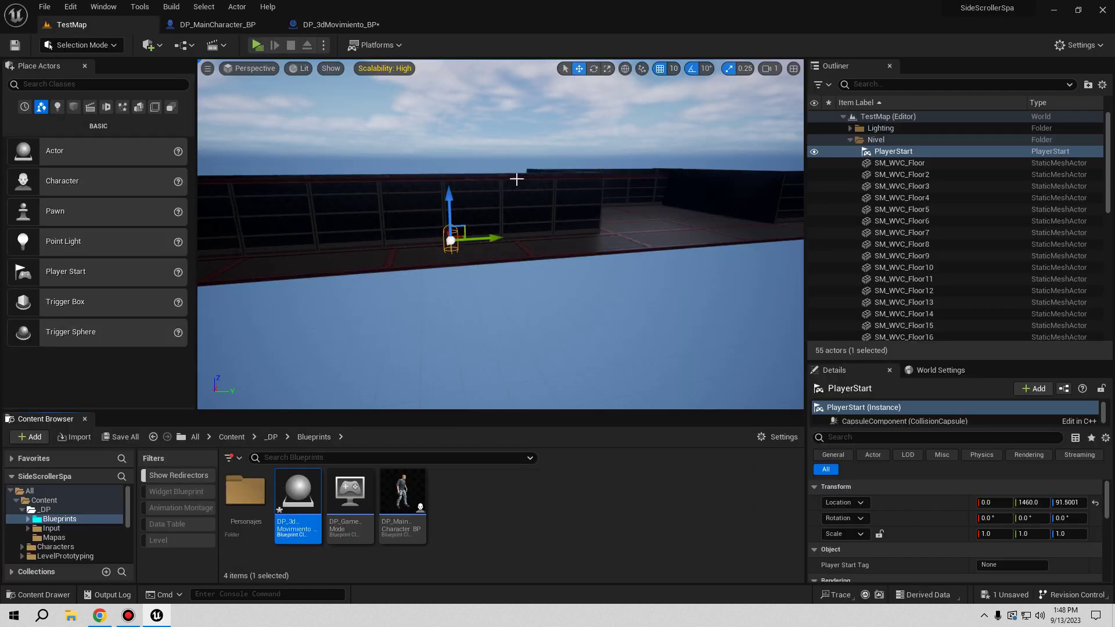
{"action": "left_click", "coordinate": [333, 24]}
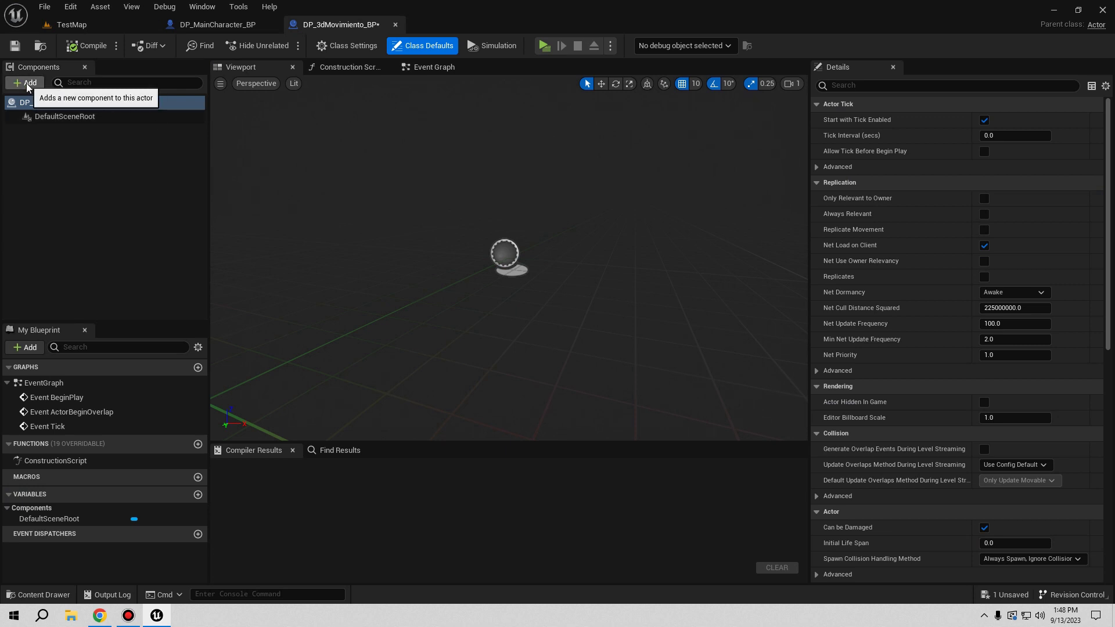
Step: Add a Box Collision component to DP_3dMovimiento_BP and compile it
{"action": "left_click", "coordinate": [27, 84]}
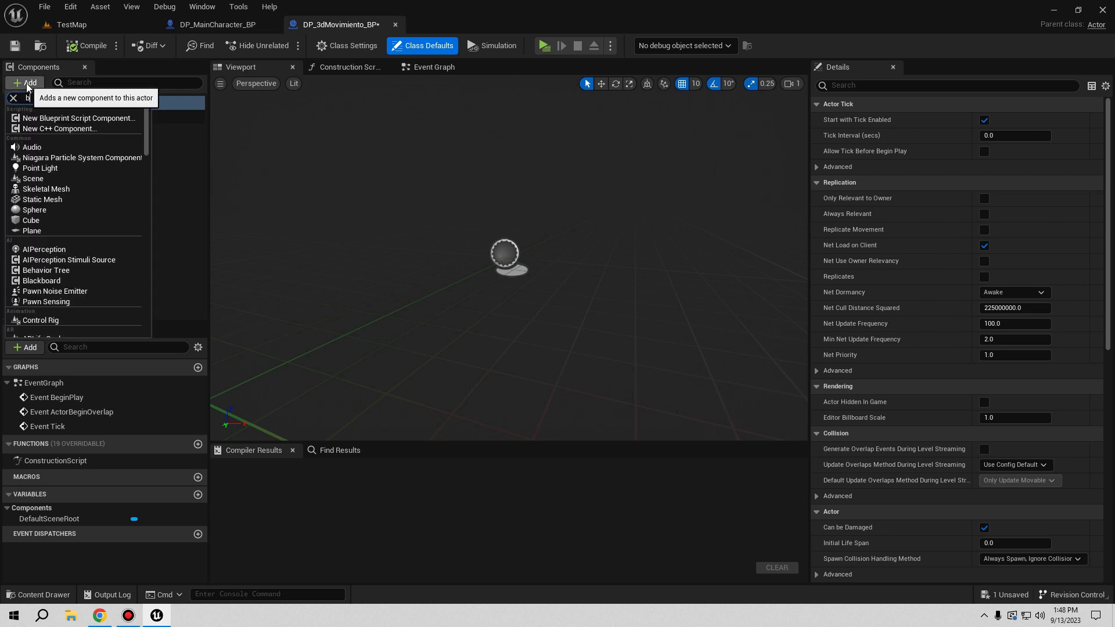
{"action": "type", "text": "box coll"}
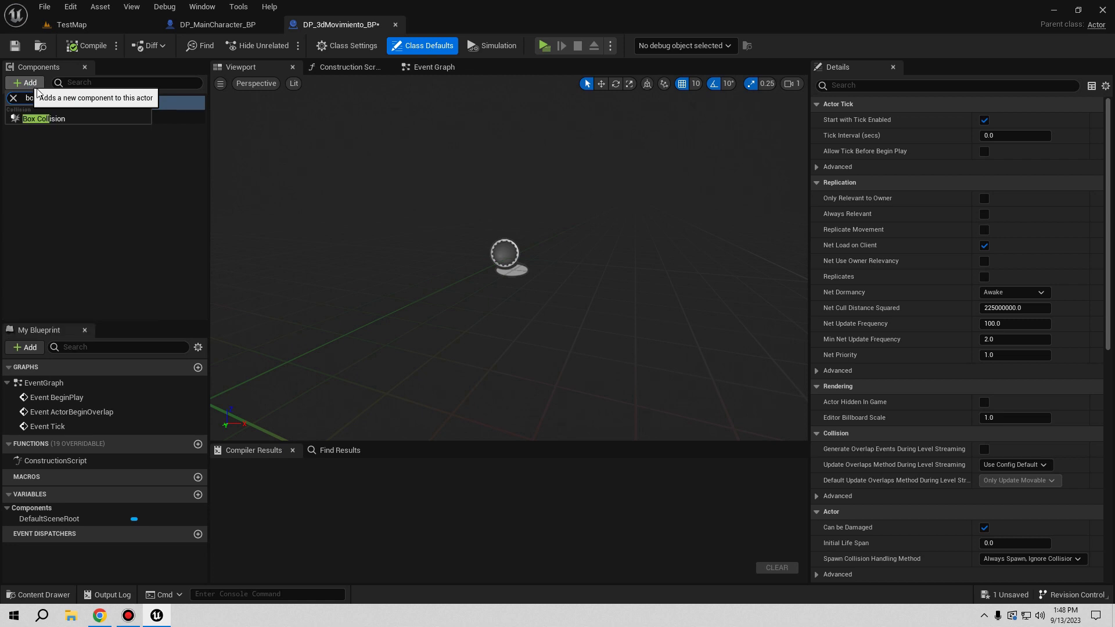
{"action": "left_click", "coordinate": [42, 119]}
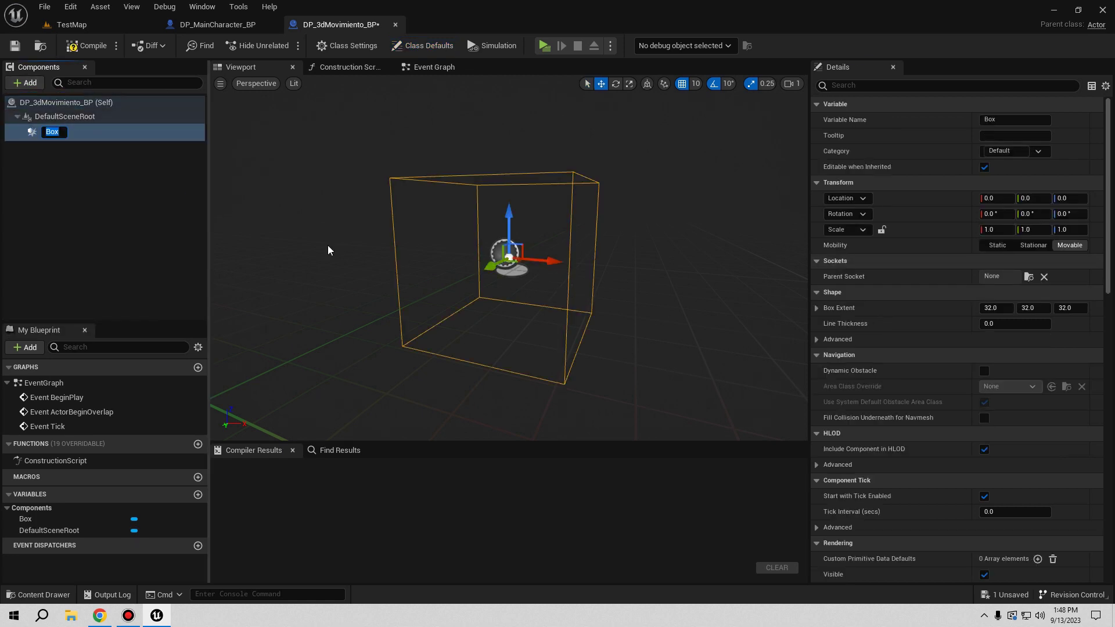
{"action": "left_click", "coordinate": [98, 48]}
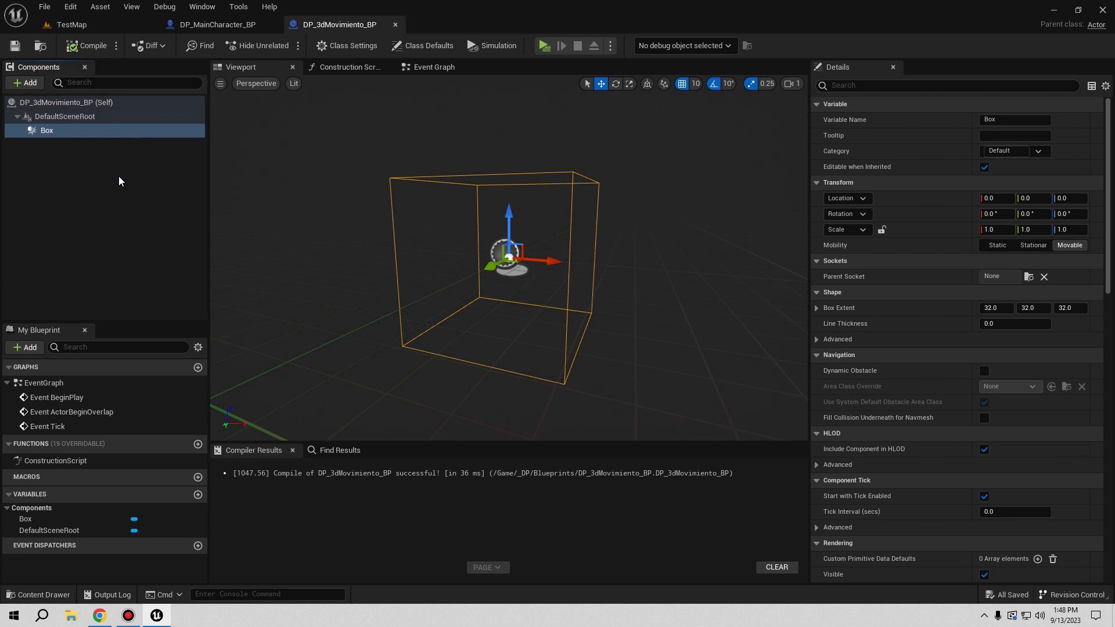
Step: Delete the three default event nodes from the Event Graph
{"action": "left_click", "coordinate": [446, 69]}
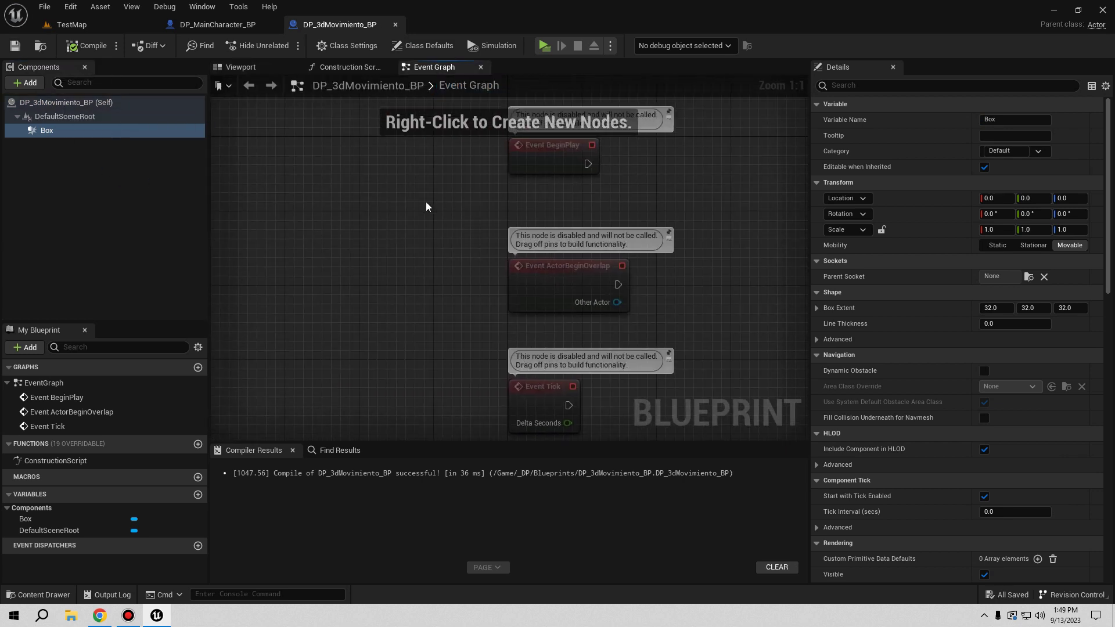
{"action": "scroll", "coordinate": [331, 204], "scroll_direction": "down", "scroll_amount": 3}
{"action": "left_click_drag", "start_coordinate": [308, 143], "coordinate": [527, 331]}
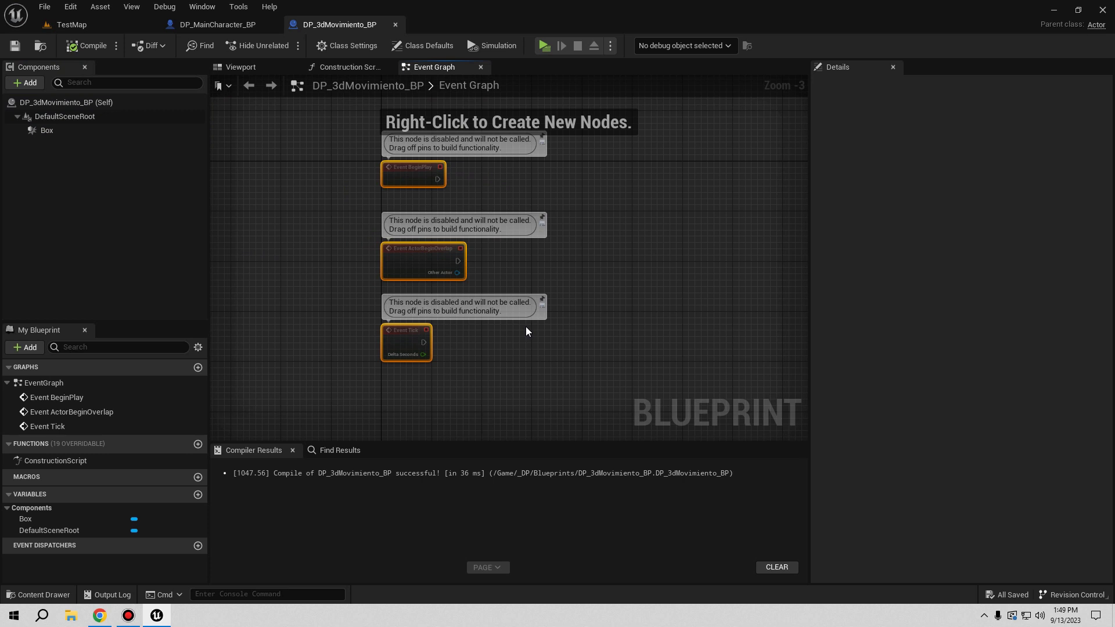
{"action": "key", "text": "Delete"}
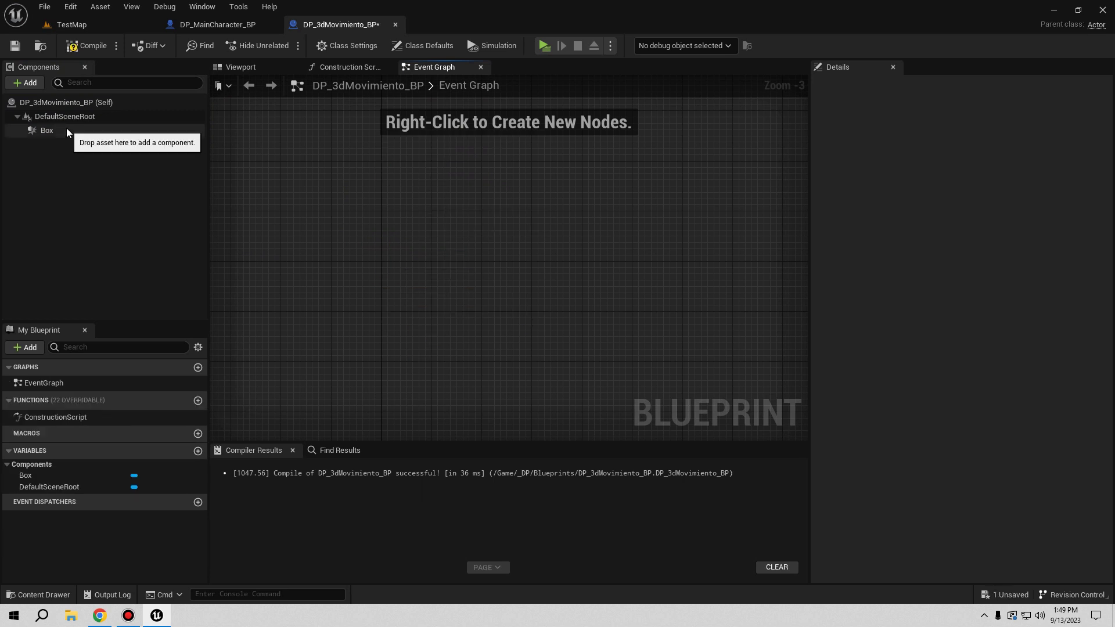
Step: Add OnComponentBeginOverlap and OnComponentEndOverlap events for the Box component
{"action": "left_click", "coordinate": [66, 130]}
{"action": "right_click", "coordinate": [66, 130]}
{"action": "mouse_move", "coordinate": [116, 151]}
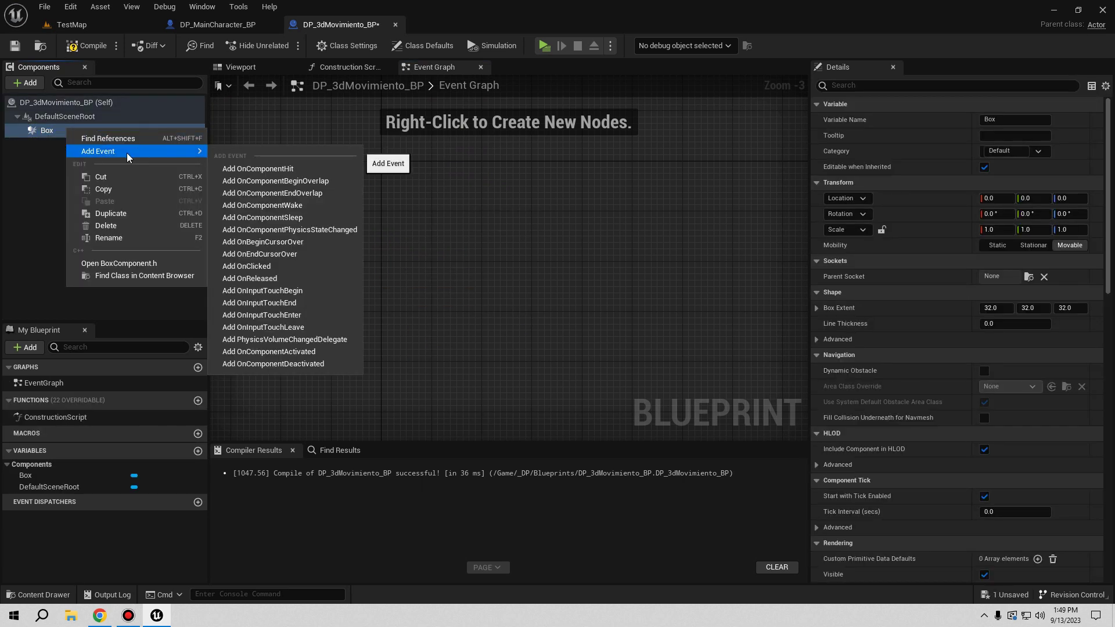
{"action": "left_click", "coordinate": [308, 179]}
{"action": "right_click", "coordinate": [60, 131]}
{"action": "mouse_move", "coordinate": [161, 155]}
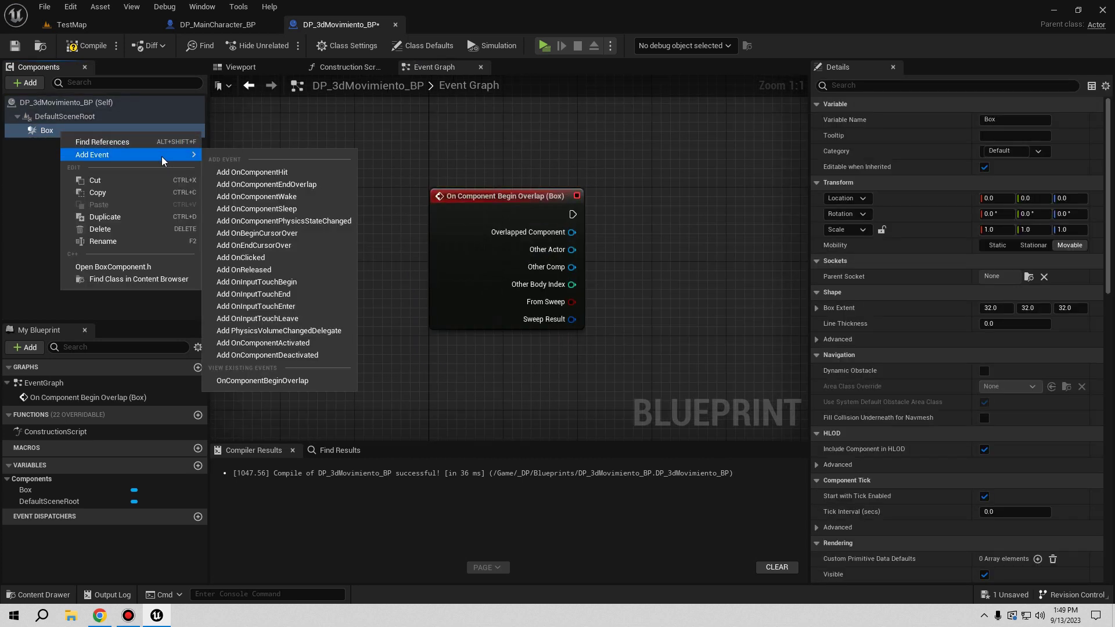
{"action": "left_click", "coordinate": [274, 181]}
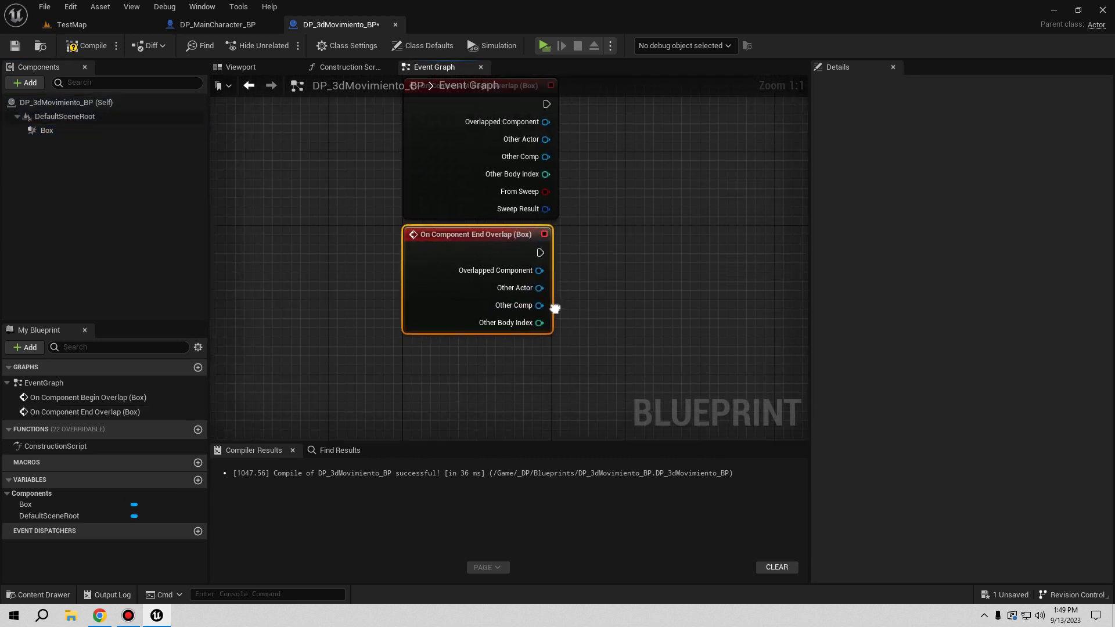
Step: Arrange the Begin Overlap and End Overlap nodes neatly in the graph
{"action": "left_click_drag", "start_coordinate": [391, 296], "coordinate": [398, 371]}
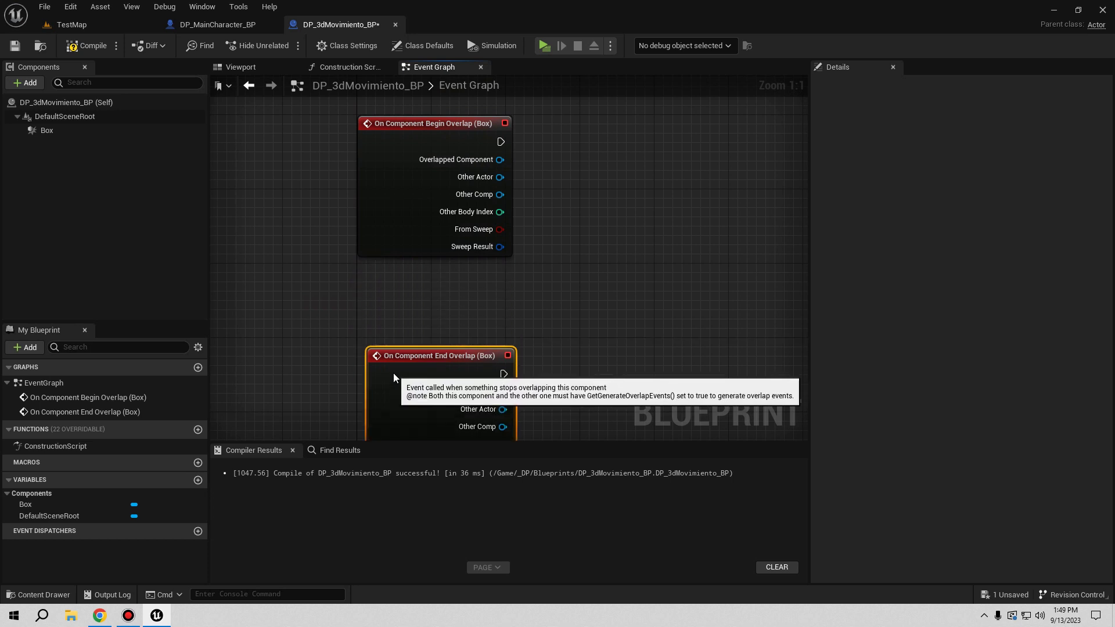
{"action": "right_click_drag", "start_coordinate": [487, 173], "coordinate": [400, 278]}
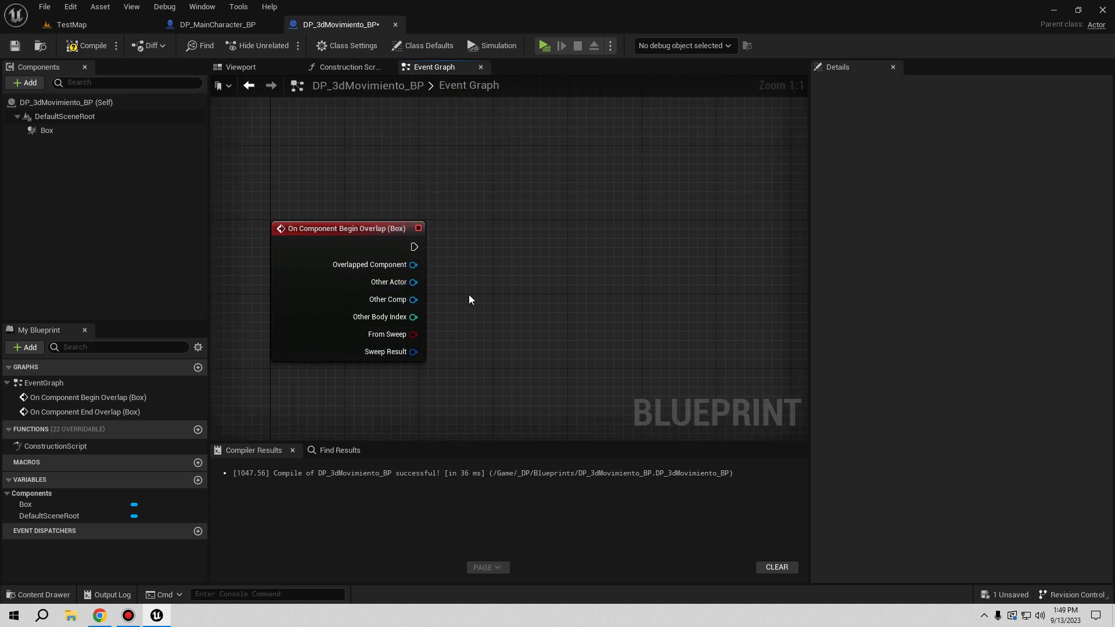
{"action": "right_click_drag", "start_coordinate": [469, 299], "coordinate": [475, 194]}
{"action": "left_click_drag", "start_coordinate": [384, 368], "coordinate": [384, 342]}
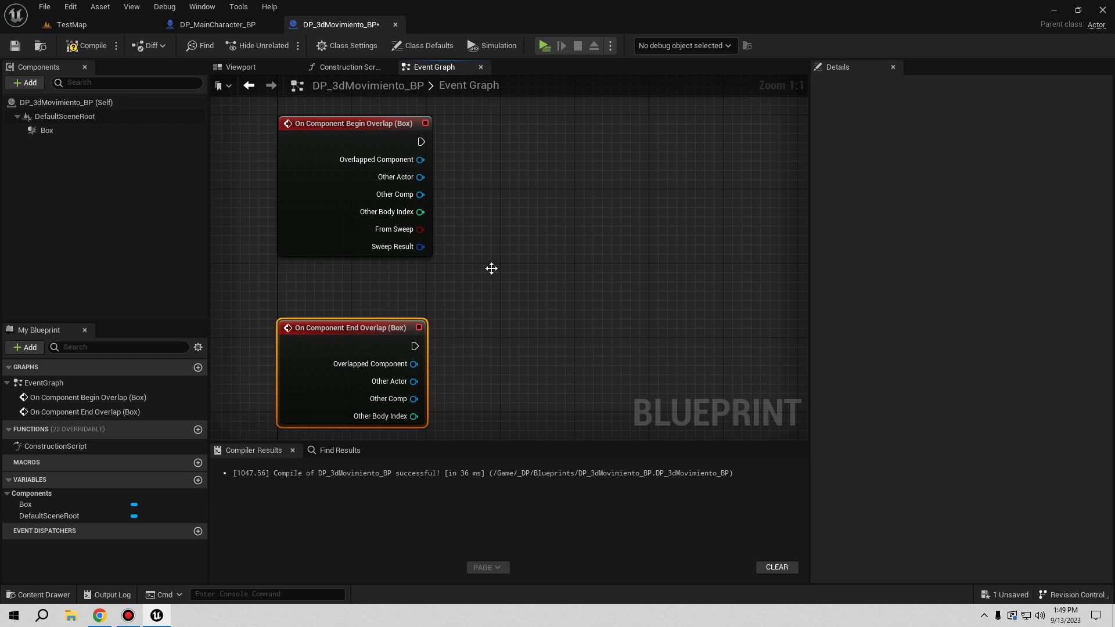
{"action": "right_click_drag", "start_coordinate": [471, 315], "coordinate": [504, 314]}
{"action": "left_click_drag", "start_coordinate": [417, 269], "coordinate": [472, 257]}
Step: Add a Cast To DP_MainCharacter_BP node fed by Begin Overlap's Other Actor
{"action": "type", "text": "cast"}
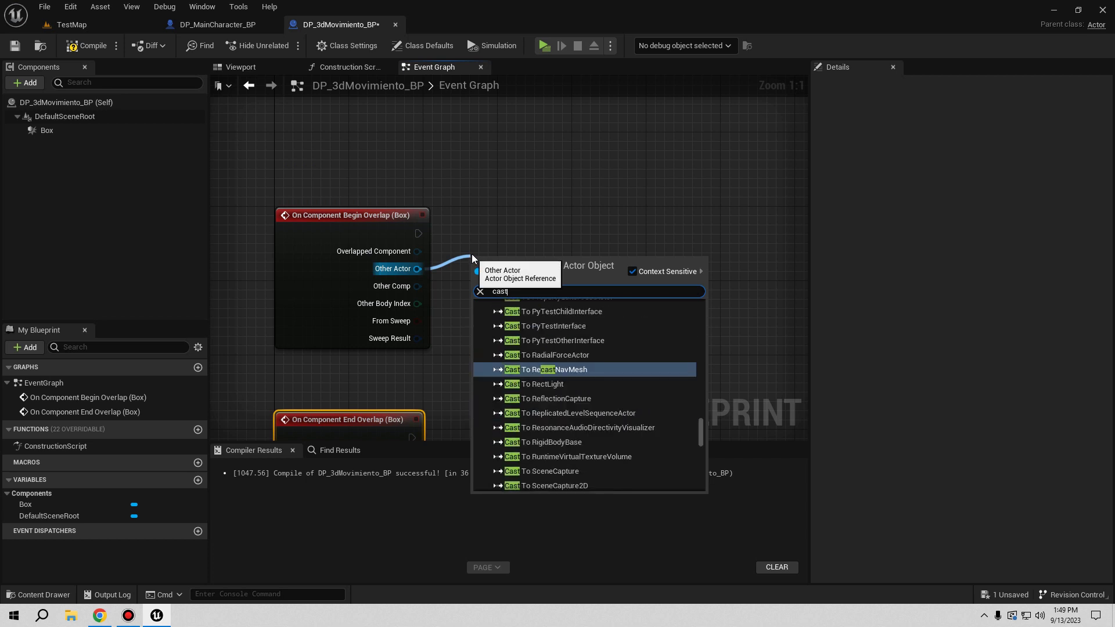
{"action": "type", "text": " to m"}
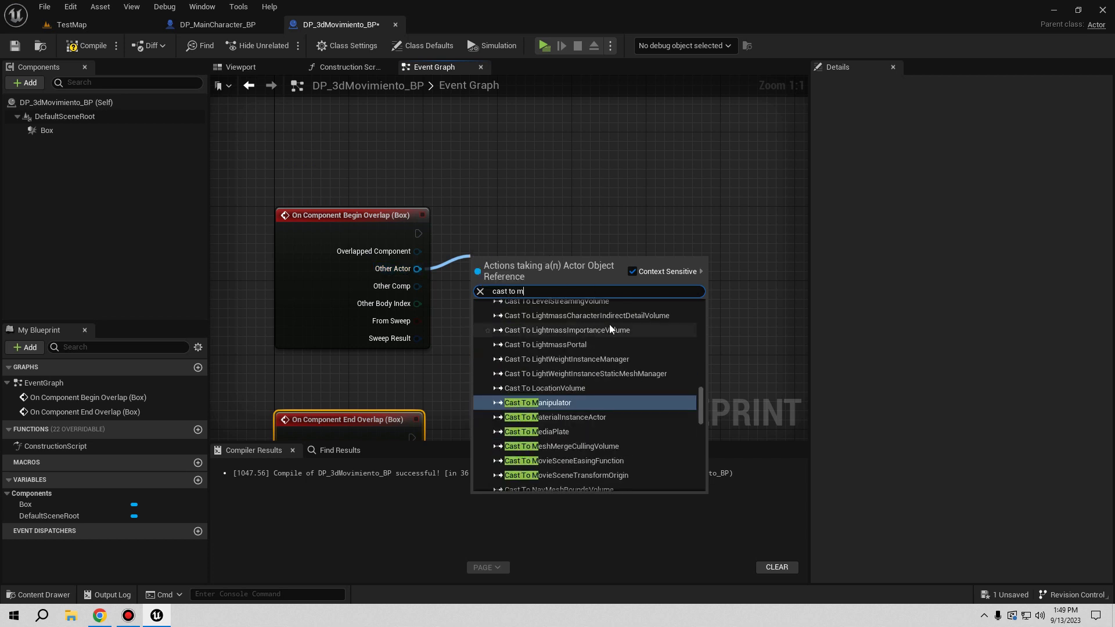
{"action": "type", "text": "ain"}
{"action": "left_click", "coordinate": [609, 328]}
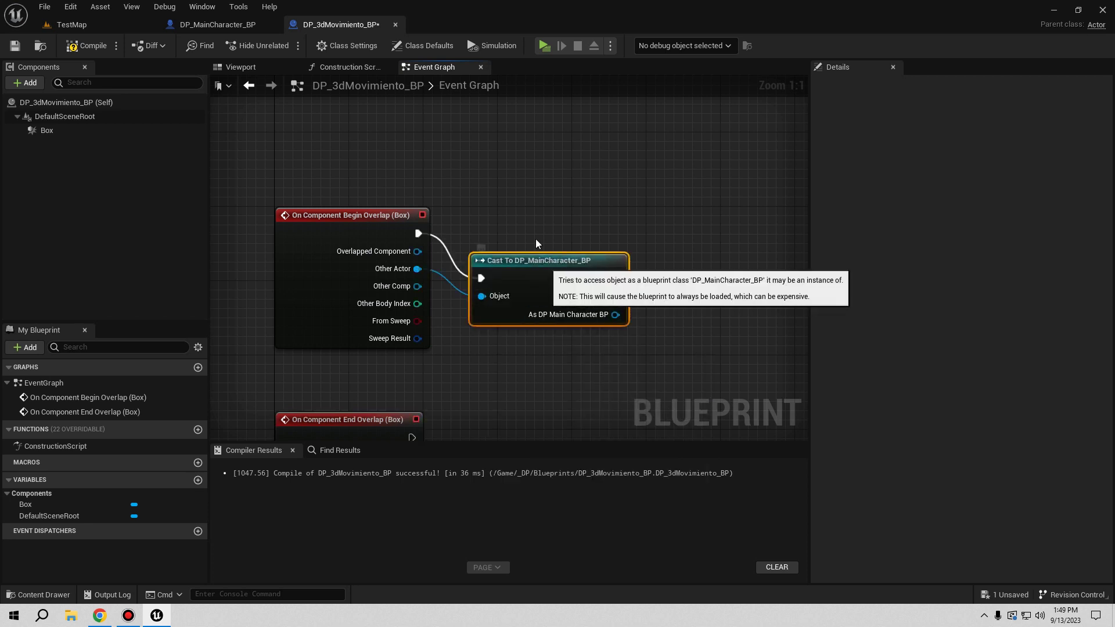
{"action": "left_click_drag", "start_coordinate": [540, 264], "coordinate": [533, 225]}
Step: Promote the cast result to a new As DP Main Character BP variable
{"action": "mouse_move", "coordinate": [512, 290]}
{"action": "left_mouse_down"}
{"action": "mouse_move", "coordinate": [589, 291]}
{"action": "mouse_move", "coordinate": [592, 248]}
{"action": "left_mouse_up"}
{"action": "left_click", "coordinate": [656, 364]}
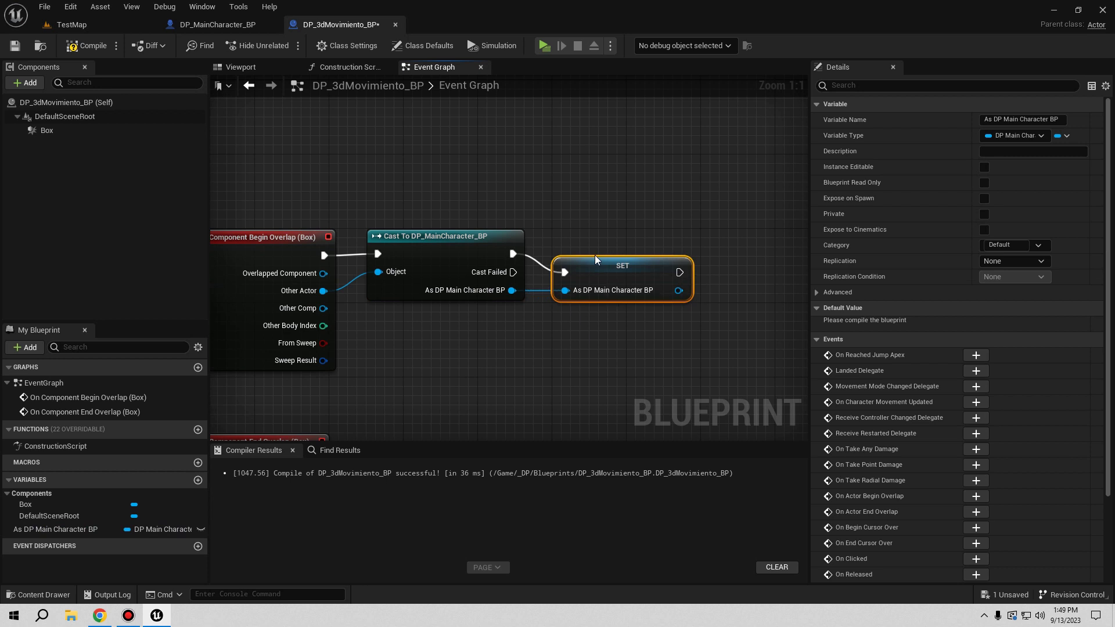
{"action": "right_click_drag", "start_coordinate": [592, 254], "coordinate": [450, 321]}
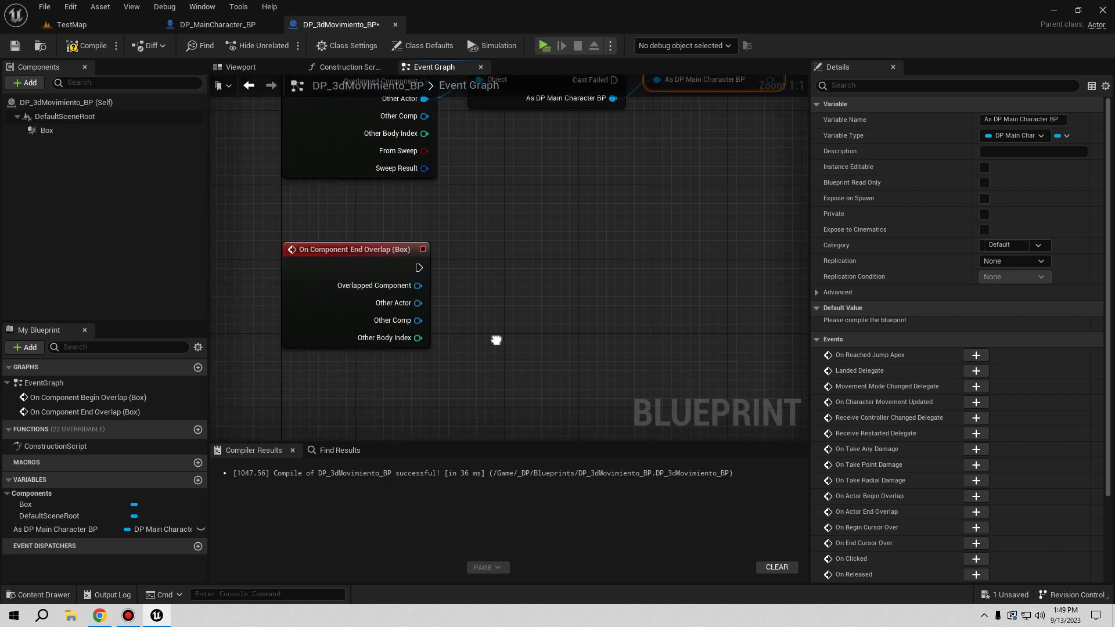
Step: Compare End Overlap's Other Actor with As DP Main Character BP using an equality node
{"action": "left_click_drag", "start_coordinate": [425, 305], "coordinate": [487, 322]}
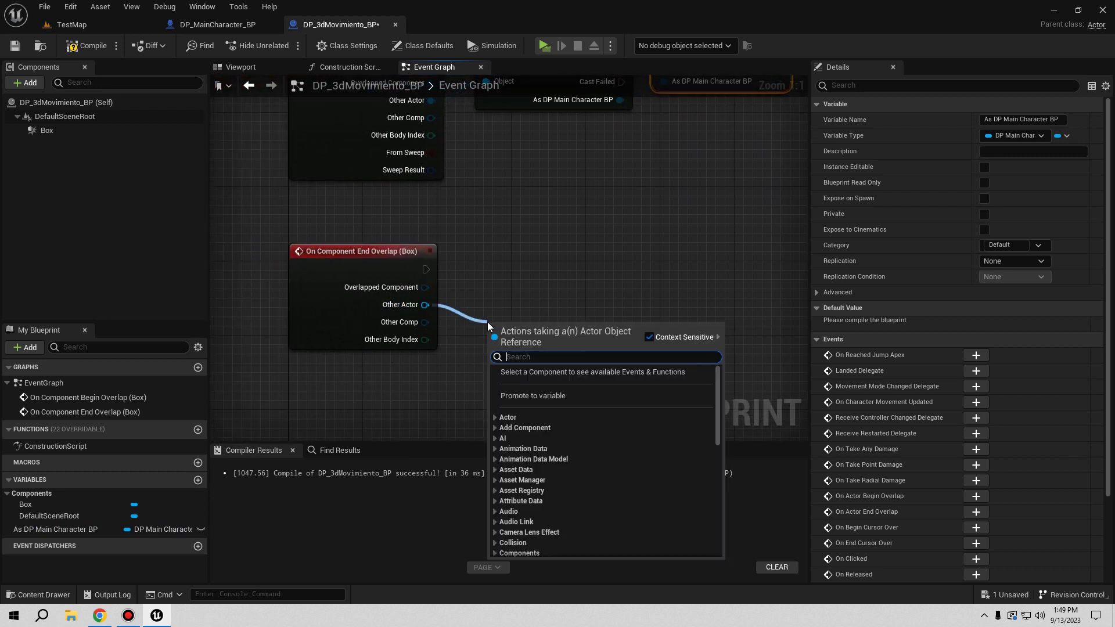
{"action": "type", "text": "="}
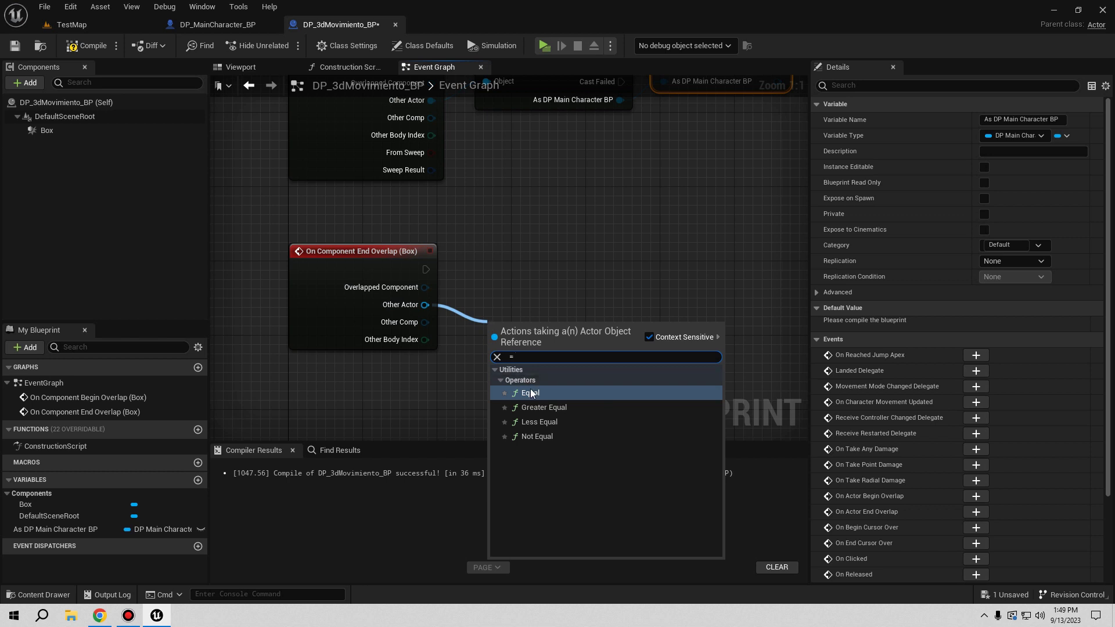
{"action": "left_click", "coordinate": [525, 392]}
{"action": "left_click_drag", "start_coordinate": [68, 525], "coordinate": [495, 347]}
{"action": "left_click_drag", "start_coordinate": [383, 365], "coordinate": [357, 375]}
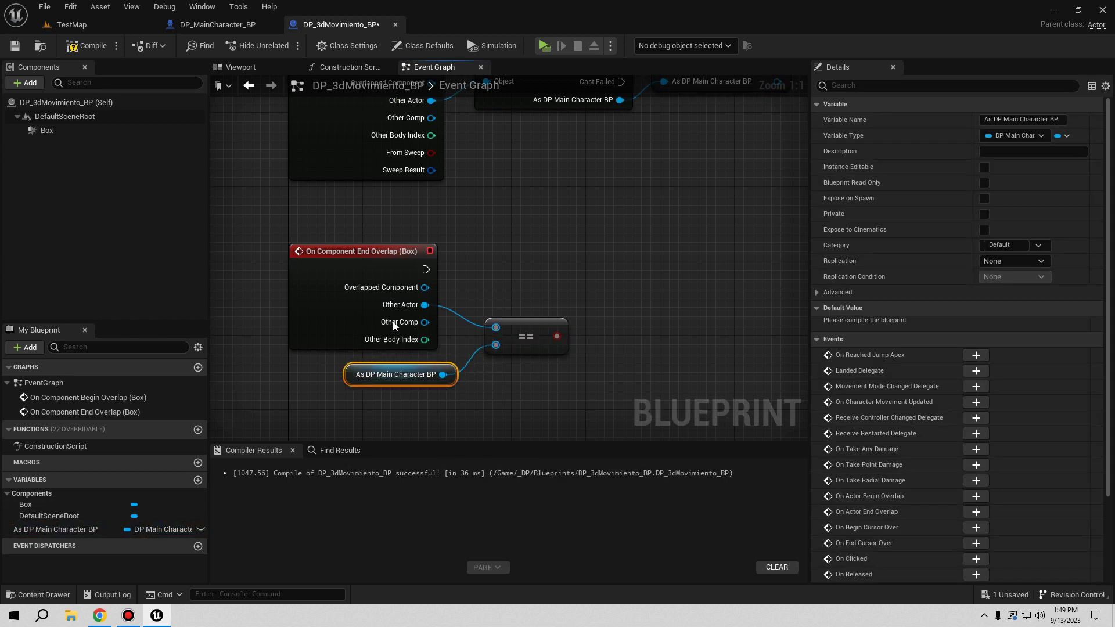
{"action": "right_click_drag", "start_coordinate": [556, 292], "coordinate": [460, 327]}
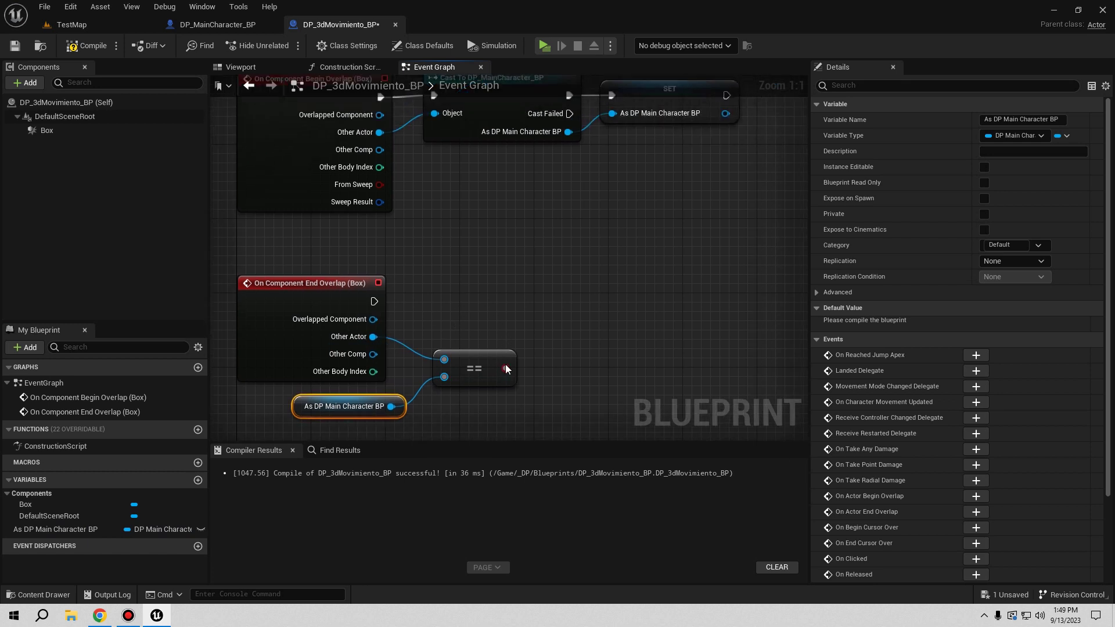
Step: Drive a Branch from the comparison, executed by End Overlap
{"action": "left_click_drag", "start_coordinate": [506, 365], "coordinate": [566, 305]}
{"action": "type", "text": "b"}
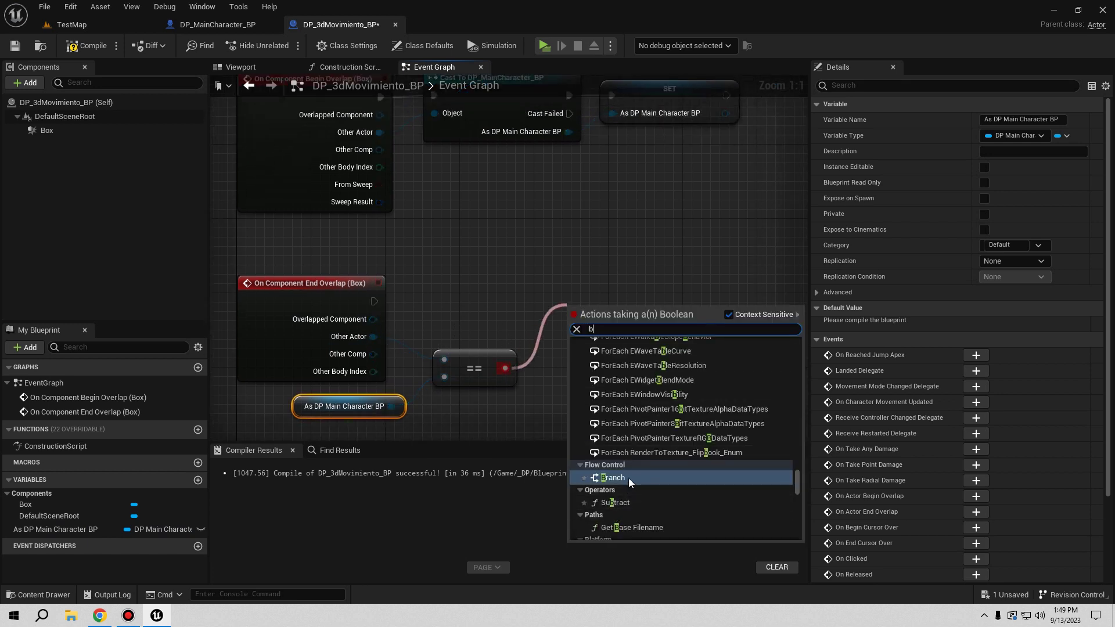
{"action": "left_click", "coordinate": [613, 477]}
{"action": "mouse_move", "coordinate": [374, 301]}
{"action": "left_mouse_down"}
{"action": "mouse_move", "coordinate": [569, 325]}
{"action": "mouse_move", "coordinate": [563, 291]}
{"action": "left_mouse_up"}
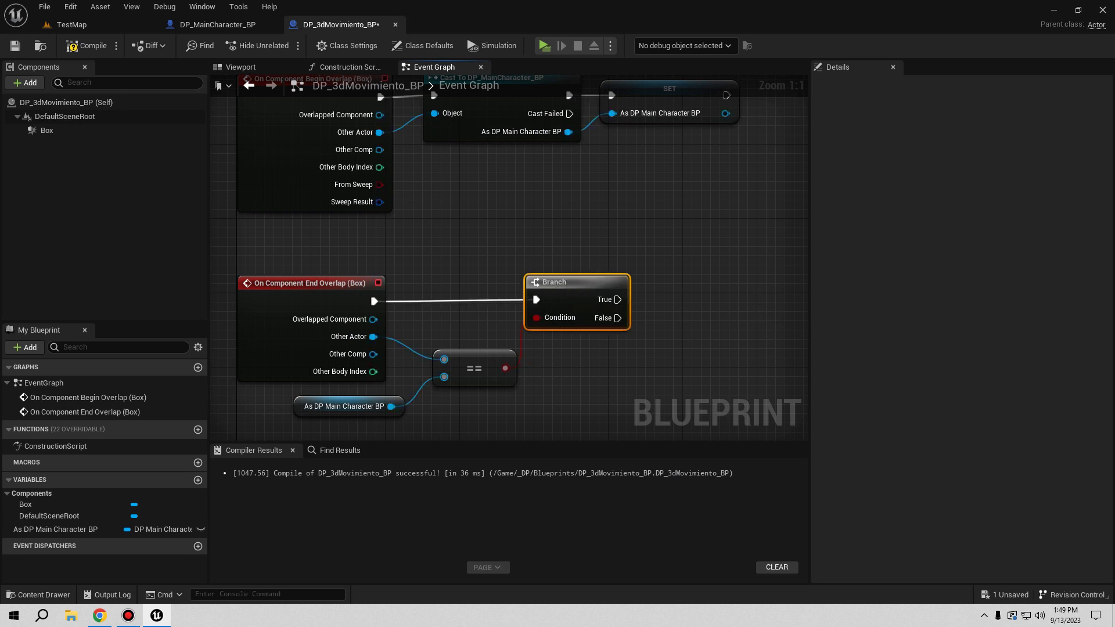
{"action": "right_click_drag", "start_coordinate": [563, 291], "coordinate": [540, 384]}
Step: Compile and save DP_3dMovimiento_BP, then switch to DP_MainCharacter_BP
{"action": "left_click", "coordinate": [86, 38]}
{"action": "left_click", "coordinate": [15, 45]}
{"action": "right_click_drag", "start_coordinate": [540, 277], "coordinate": [398, 235]}
{"action": "scroll", "coordinate": [451, 284], "scroll_direction": "down", "scroll_amount": 2}
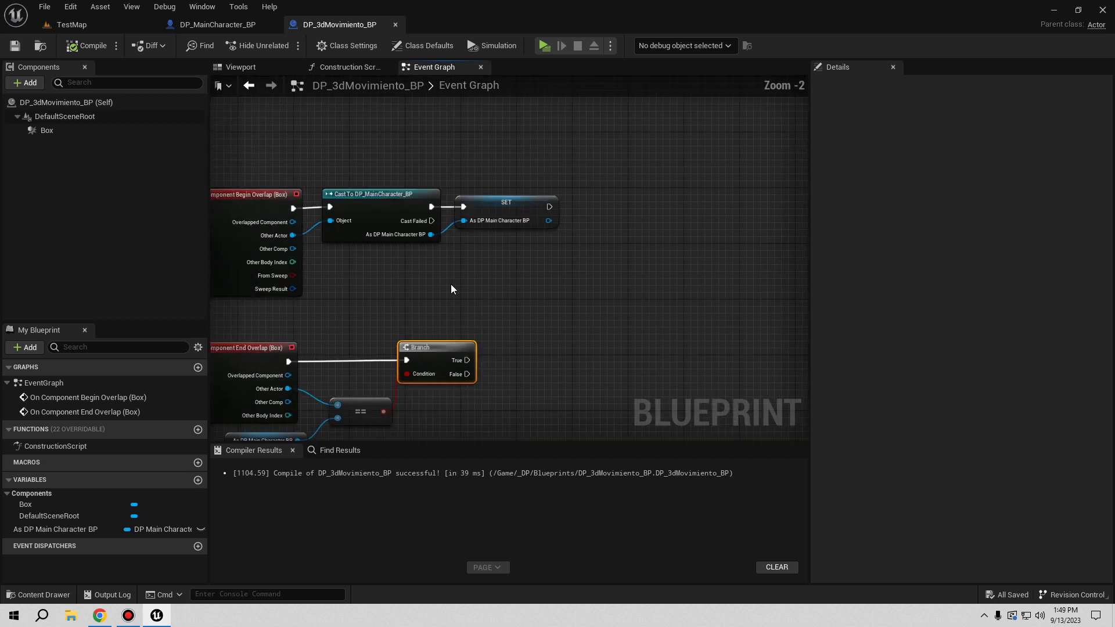
{"action": "left_click", "coordinate": [204, 23]}
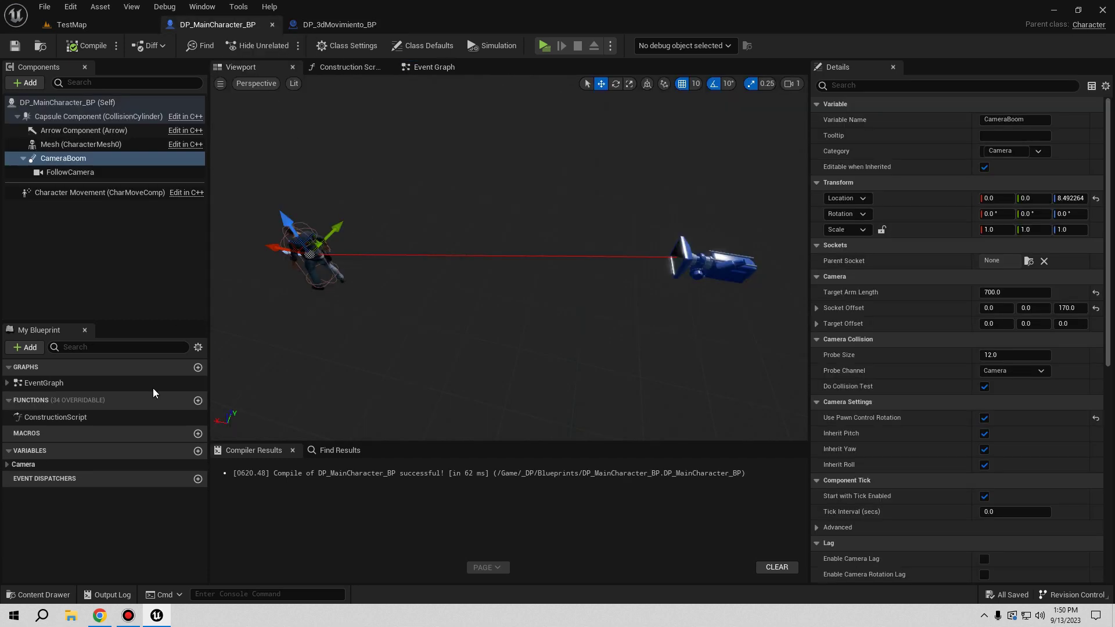
Step: Add a Boolean variable Movimiento_3D to the character, compile, save, and view the Event Graph
{"action": "left_click", "coordinate": [197, 451]}
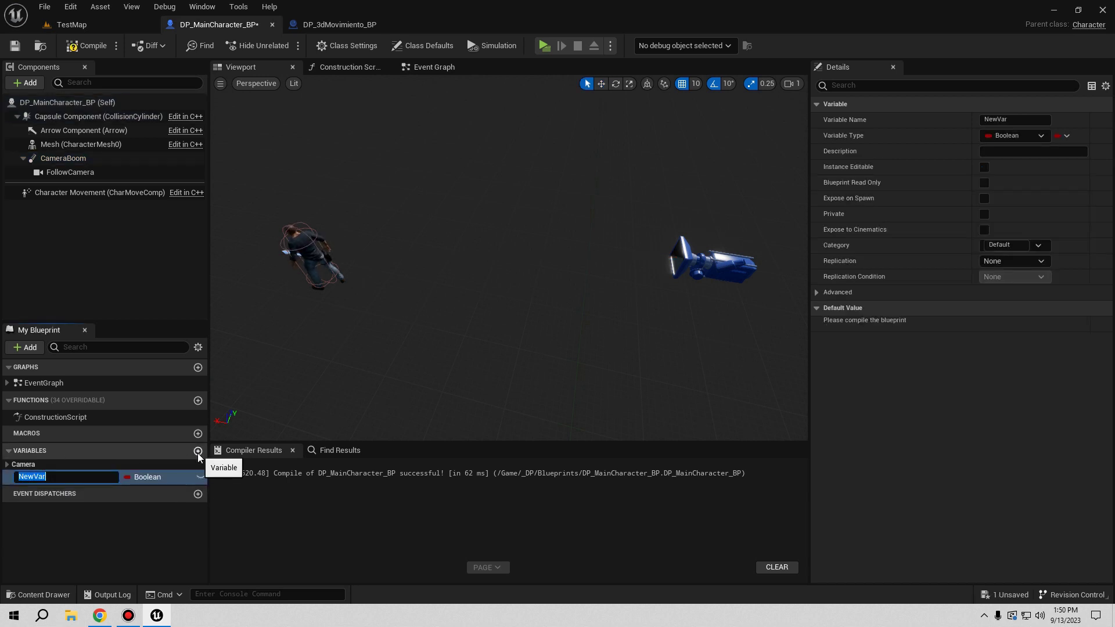
{"action": "type", "text": "Movi"}
{"action": "type", "text": "miento_"}
{"action": "type", "text": "3D"}
{"action": "key", "text": "Return"}
{"action": "left_click", "coordinate": [88, 46]}
{"action": "left_click", "coordinate": [15, 49]}
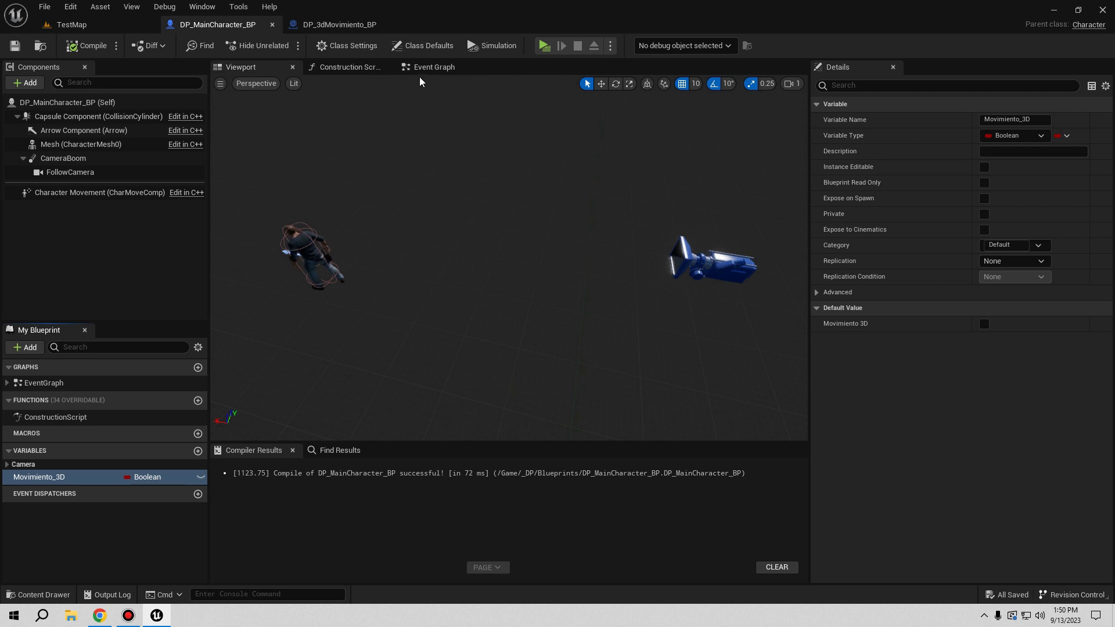
{"action": "left_click", "coordinate": [442, 67]}
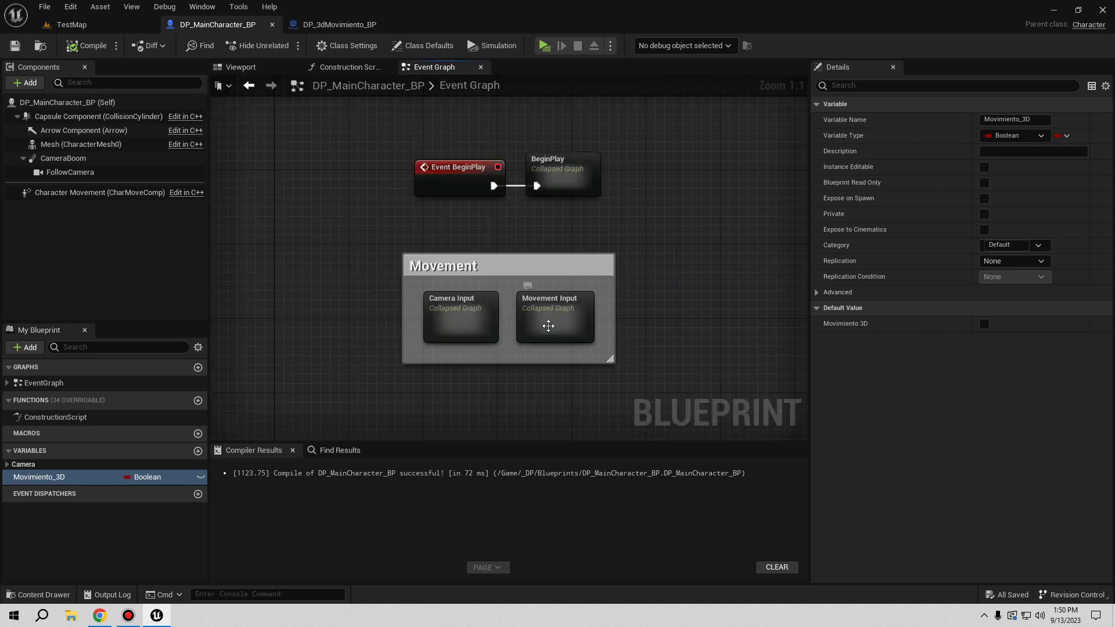
Step: Open the Movement Input graph and shift the forward-movement nodes right to make room
{"action": "double_click", "coordinate": [564, 324]}
{"action": "right_click_drag", "start_coordinate": [478, 317], "coordinate": [371, 234]}
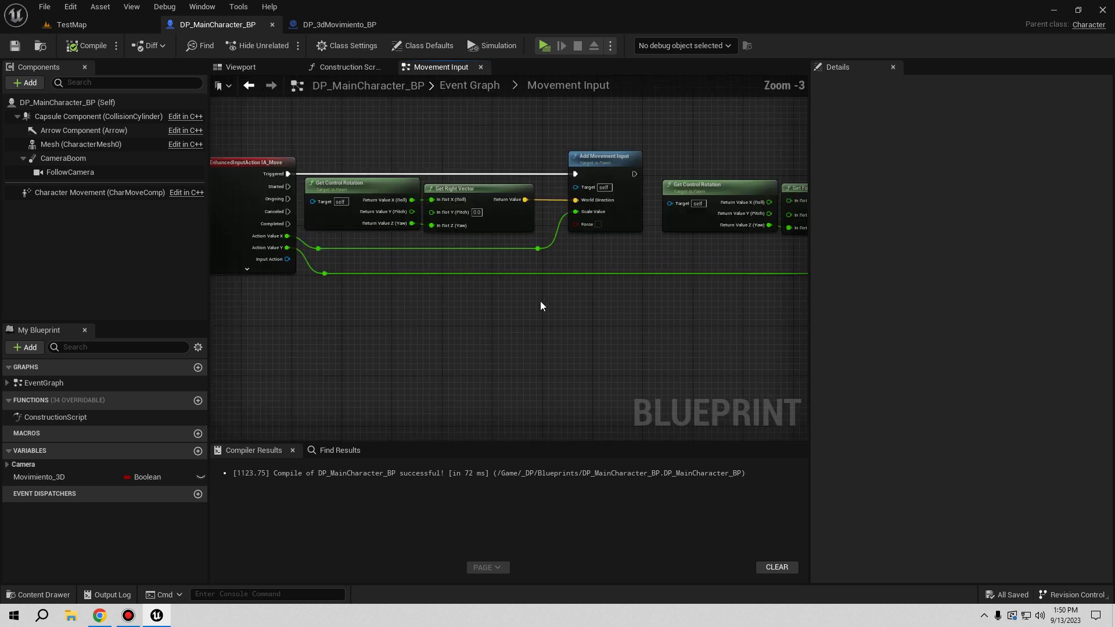
{"action": "left_click_drag", "start_coordinate": [371, 238], "coordinate": [515, 343]}
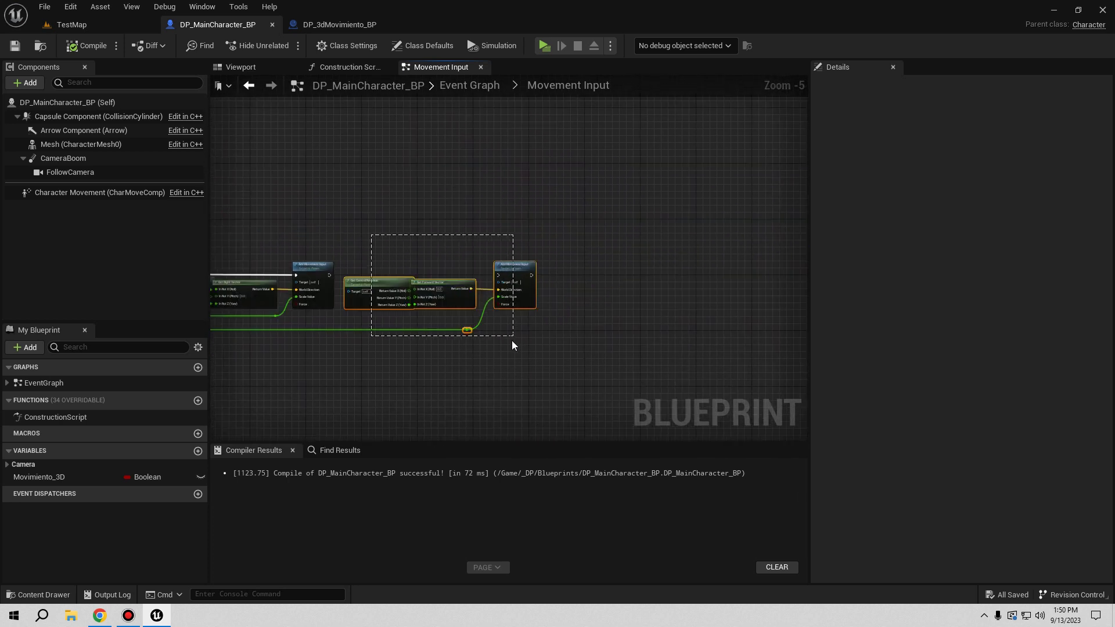
{"action": "scroll", "coordinate": [459, 305], "scroll_direction": "up", "scroll_amount": 2}
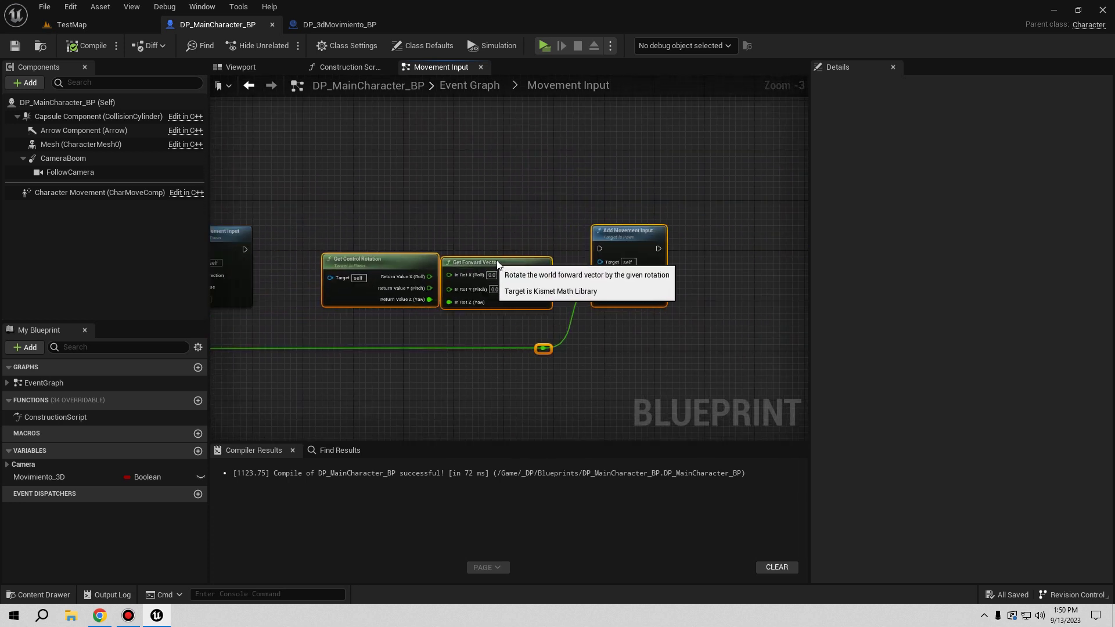
{"action": "left_click_drag", "start_coordinate": [448, 264], "coordinate": [519, 261]}
{"action": "scroll", "coordinate": [471, 288], "scroll_direction": "up", "scroll_amount": 3}
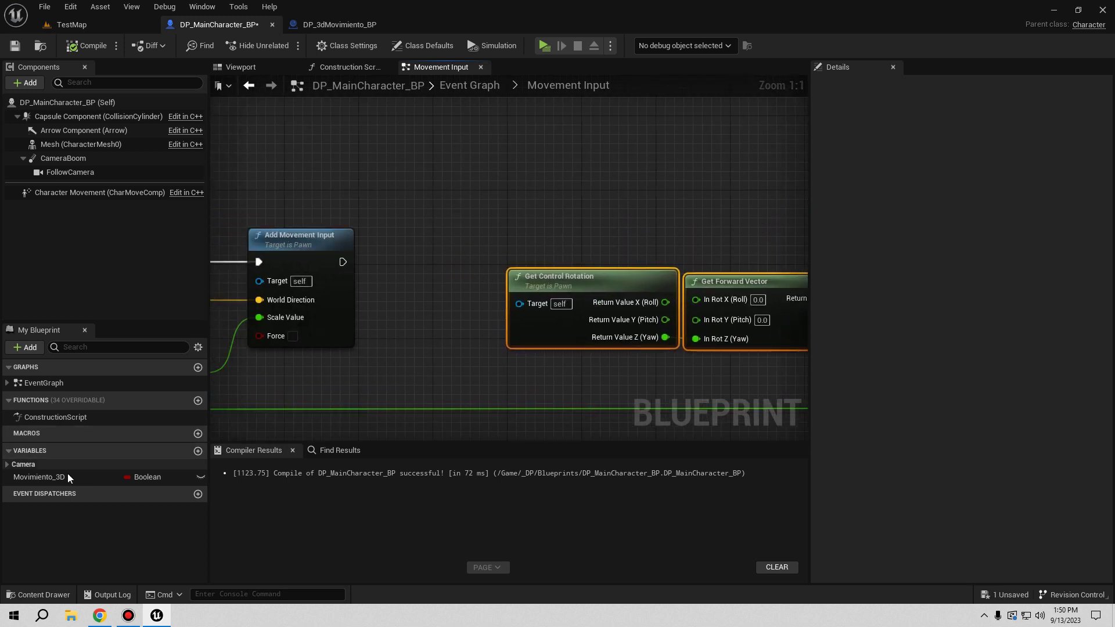
Step: Gate the forward Add Movement Input with a Branch driven by a Movimiento 3D getter
{"action": "left_click_drag", "start_coordinate": [73, 471], "coordinate": [387, 325]}
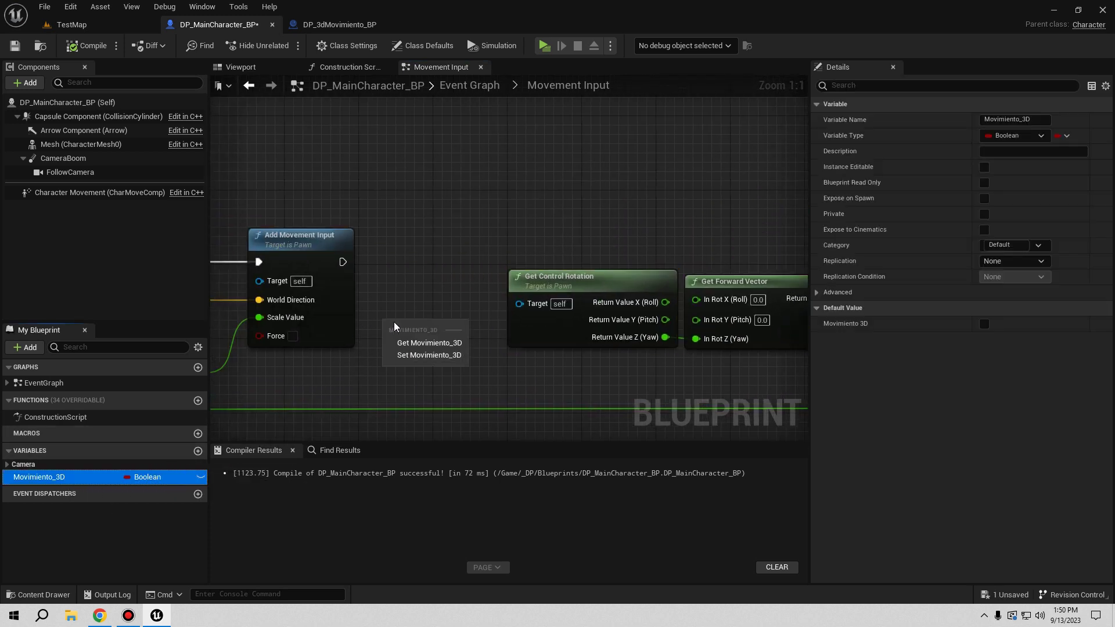
{"action": "left_click", "coordinate": [406, 339]}
{"action": "left_click_drag", "start_coordinate": [453, 321], "coordinate": [402, 276]}
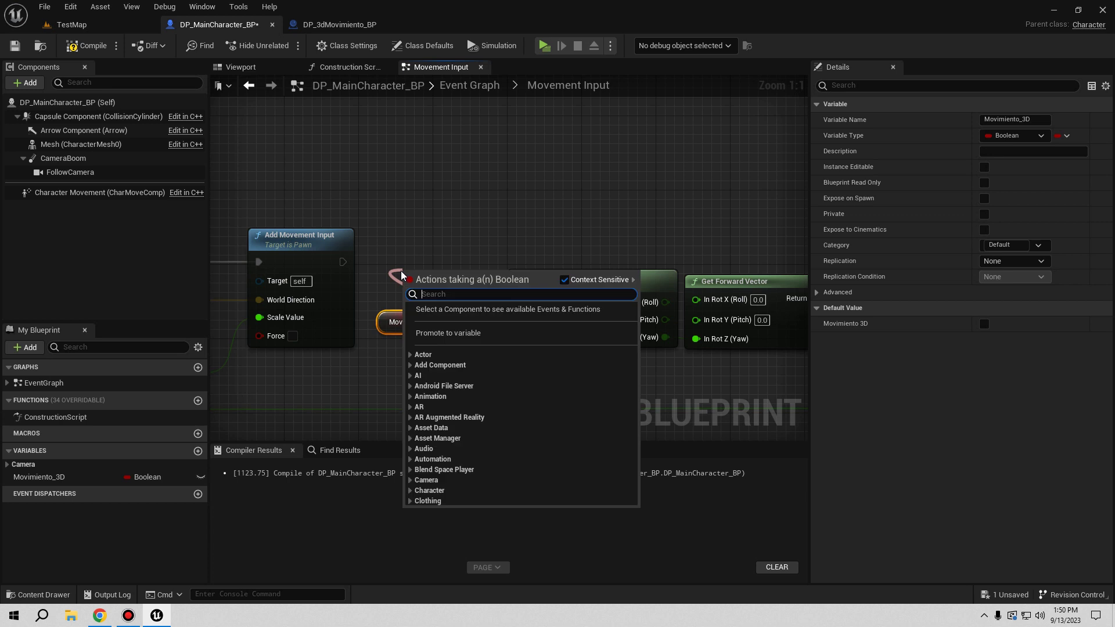
{"action": "left_click", "coordinate": [441, 440]}
{"action": "left_click_drag", "start_coordinate": [413, 266], "coordinate": [389, 262]}
{"action": "right_click_drag", "start_coordinate": [482, 346], "coordinate": [368, 373]}
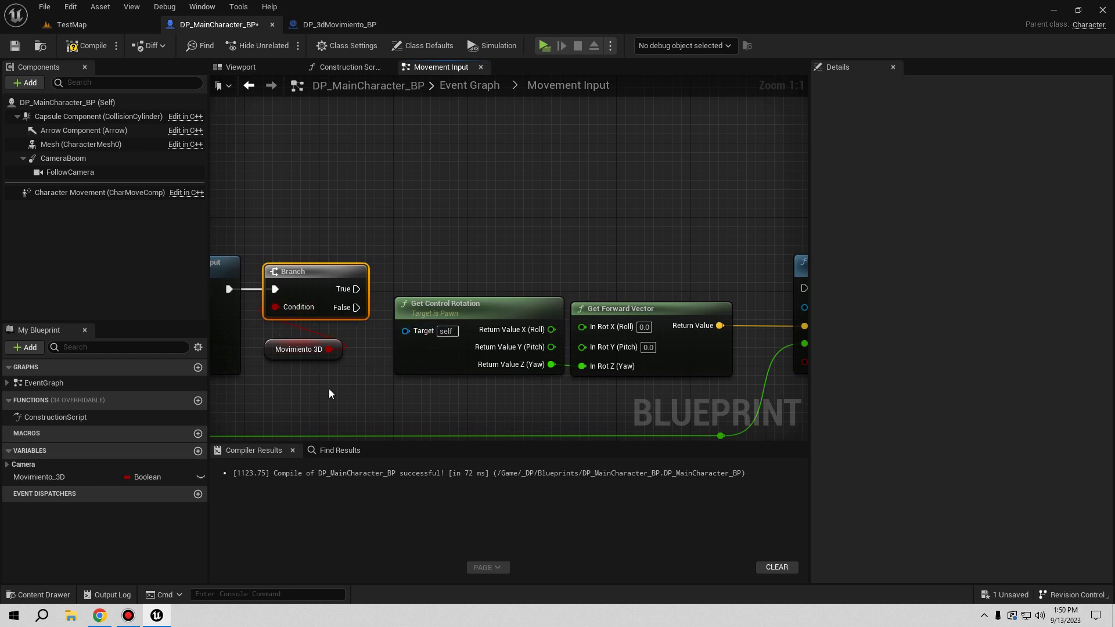
{"action": "mouse_move", "coordinate": [357, 288]}
{"action": "left_mouse_down"}
{"action": "mouse_move", "coordinate": [764, 300]}
{"action": "mouse_move", "coordinate": [747, 290]}
{"action": "left_mouse_up"}
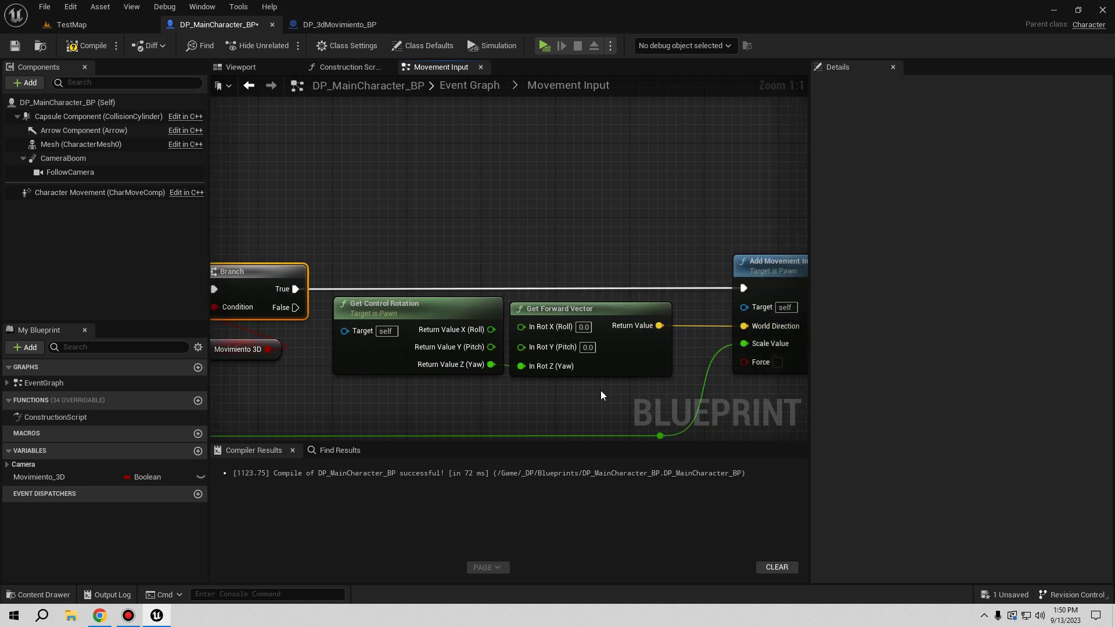
{"action": "scroll", "coordinate": [377, 236], "scroll_direction": "down", "scroll_amount": 3}
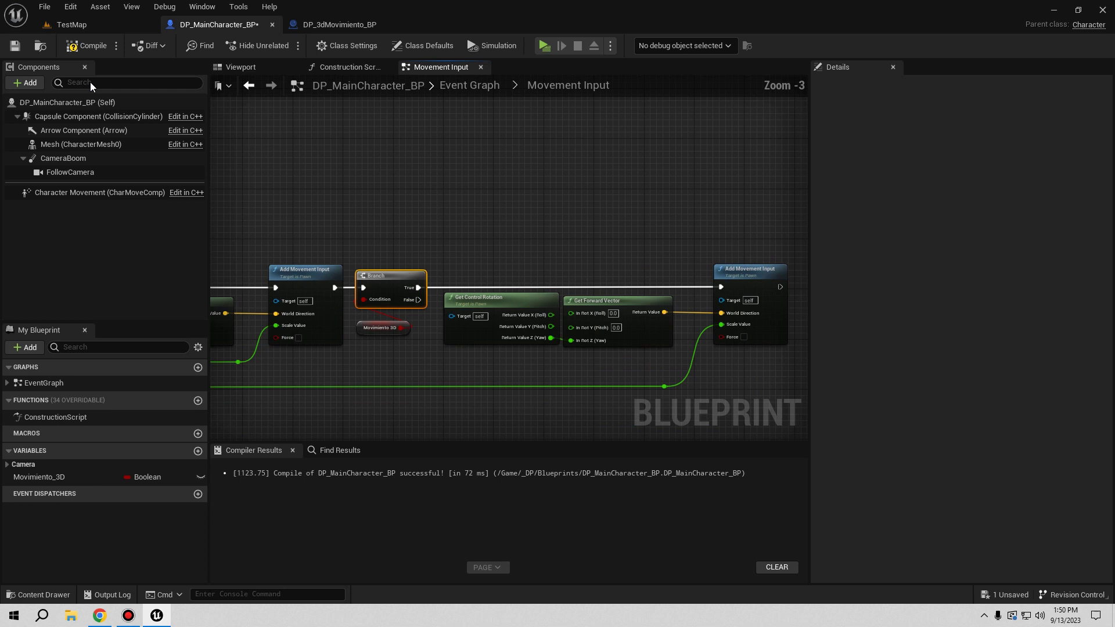
Step: Compile, save and play-test the character, then return to DP_3dMovimiento_BP
{"action": "left_click", "coordinate": [87, 45]}
{"action": "left_click", "coordinate": [20, 48]}
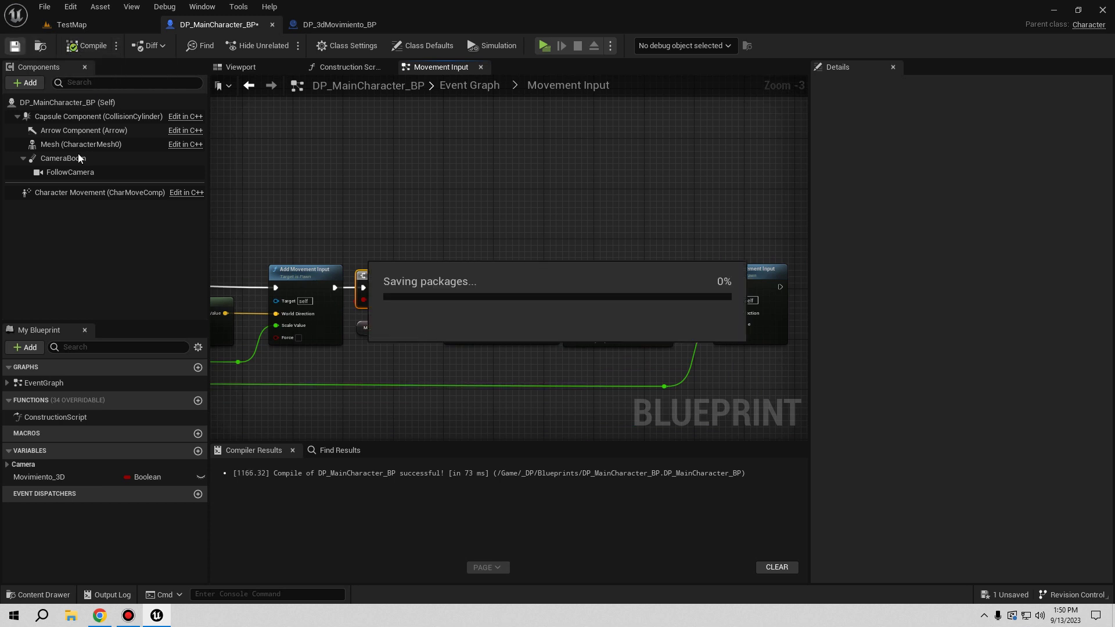
{"action": "left_click", "coordinate": [543, 46]}
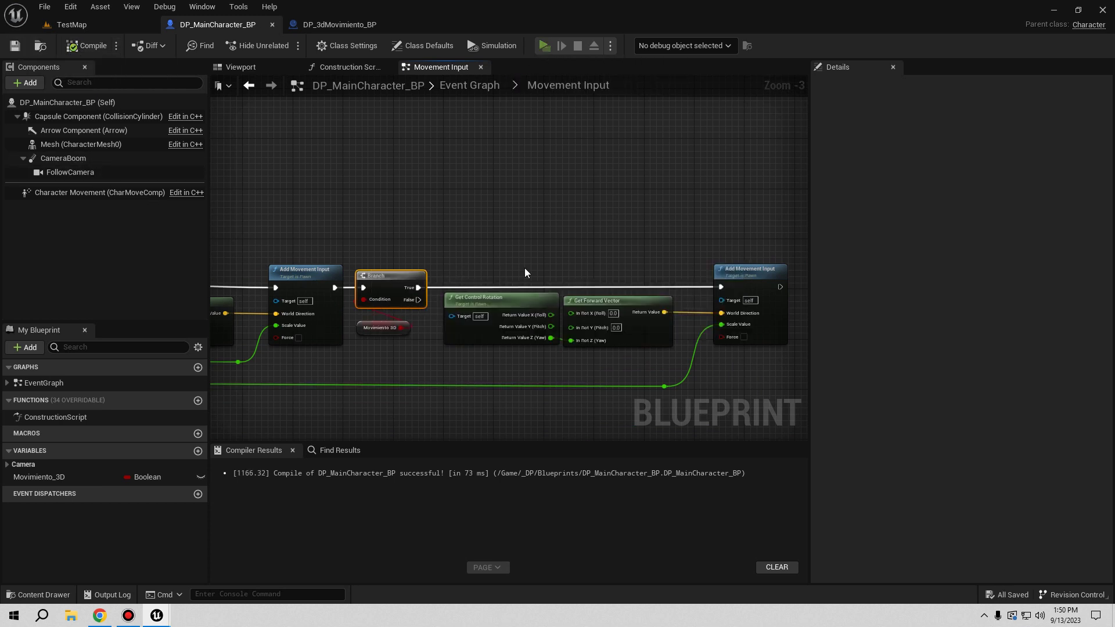
{"action": "key", "text": "Escape"}
{"action": "left_click", "coordinate": [332, 26]}
{"action": "mouse_move", "coordinate": [431, 315]}
{"action": "right_mouse_down"}
{"action": "mouse_move", "coordinate": [423, 286]}
{"action": "mouse_move", "coordinate": [409, 347]}
{"action": "right_mouse_up"}
Step: Chain a Set Movimiento 3D node set to true after the Begin Overlap reference SET
{"action": "scroll", "coordinate": [408, 345], "scroll_direction": "up", "scroll_amount": 2}
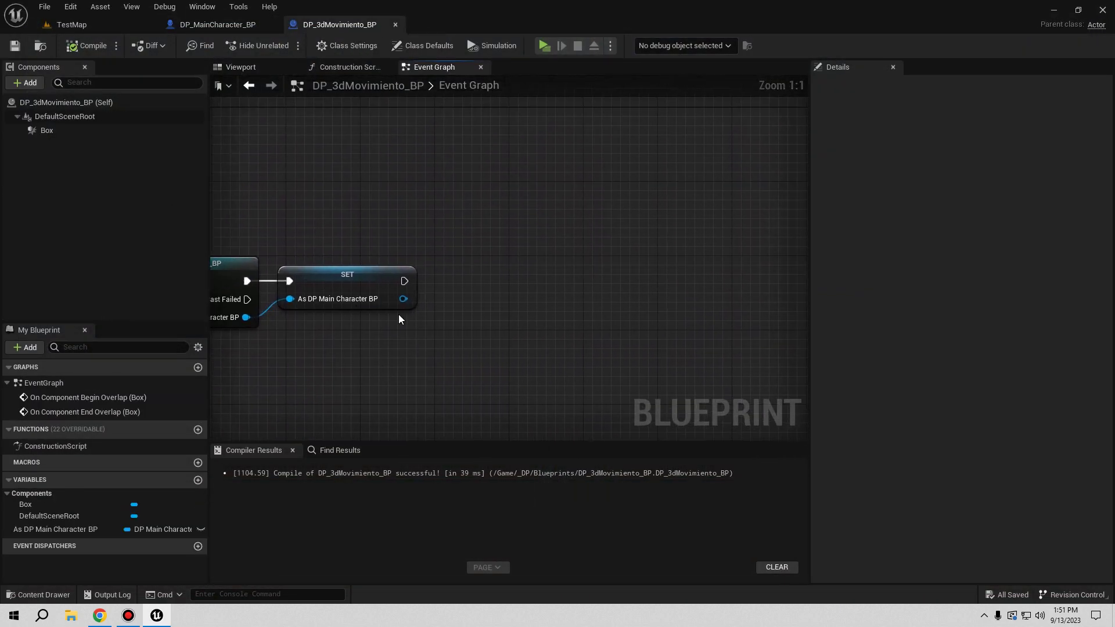
{"action": "left_click_drag", "start_coordinate": [405, 299], "coordinate": [489, 322]}
{"action": "type", "text": "se"}
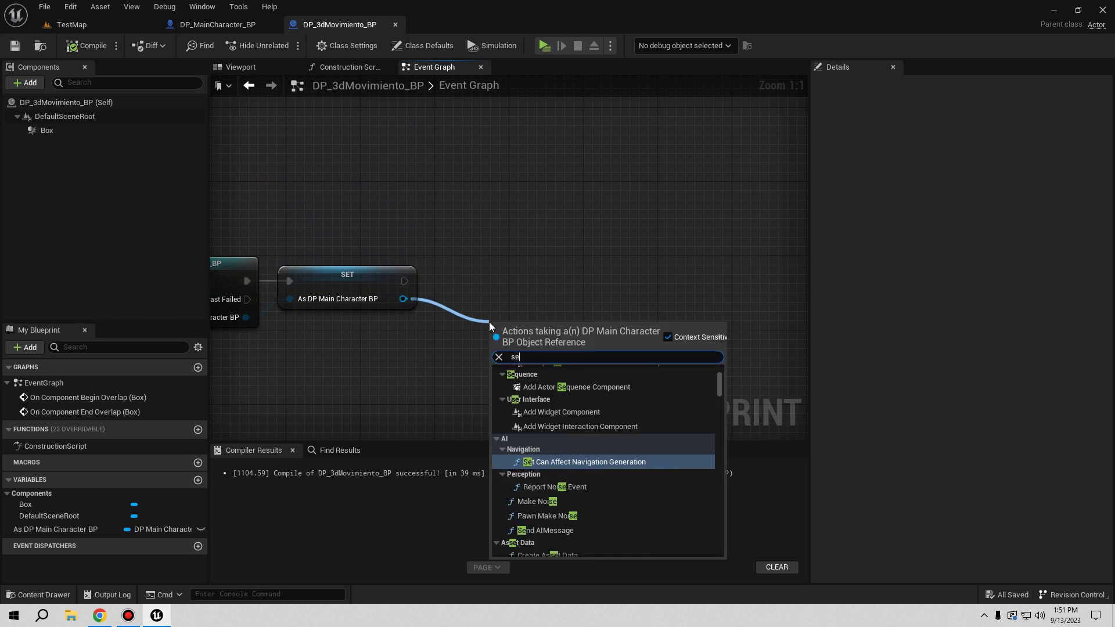
{"action": "type", "text": "t move"}
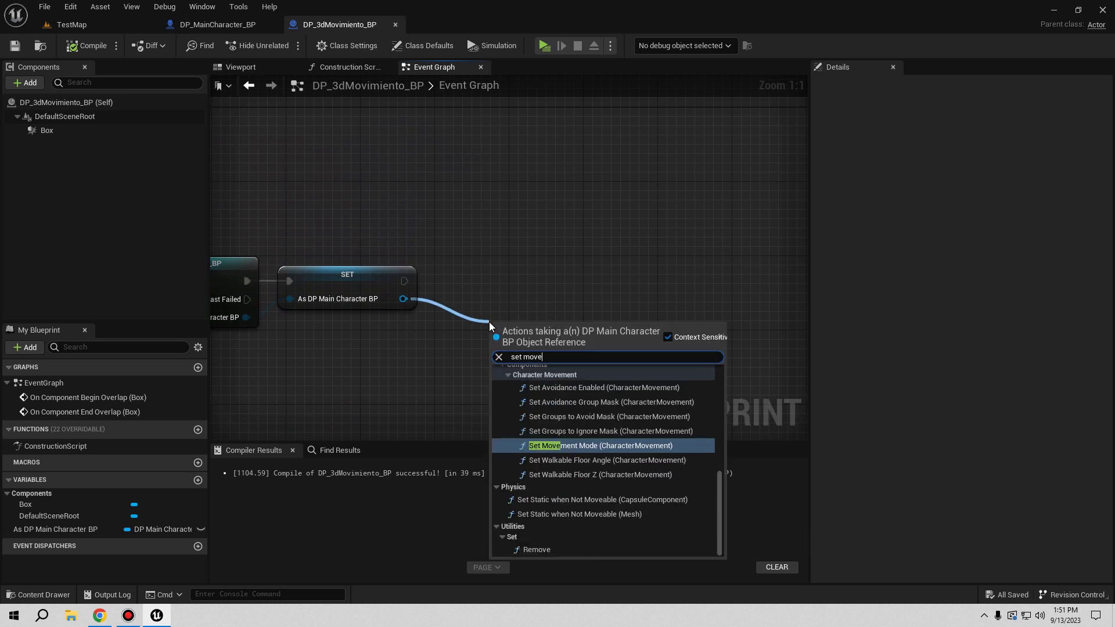
{"action": "key", "text": "BackSpace"}
{"action": "type", "text": "imi"}
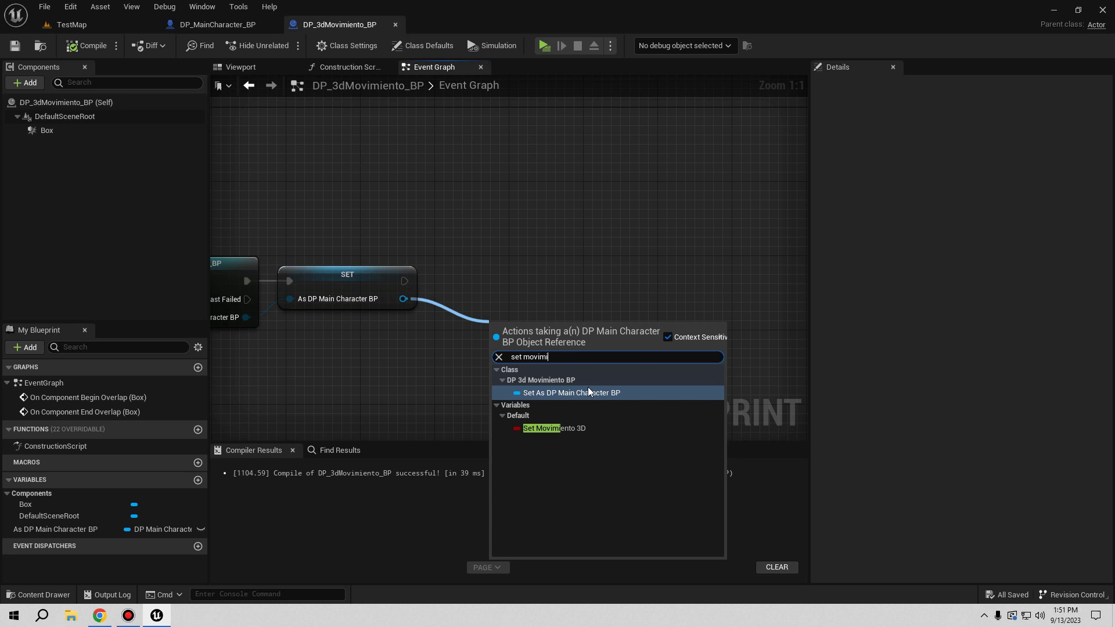
{"action": "left_click", "coordinate": [586, 430]}
{"action": "left_click_drag", "start_coordinate": [557, 331], "coordinate": [534, 278]}
{"action": "left_click", "coordinate": [539, 299]}
{"action": "left_click_drag", "start_coordinate": [403, 281], "coordinate": [475, 281]}
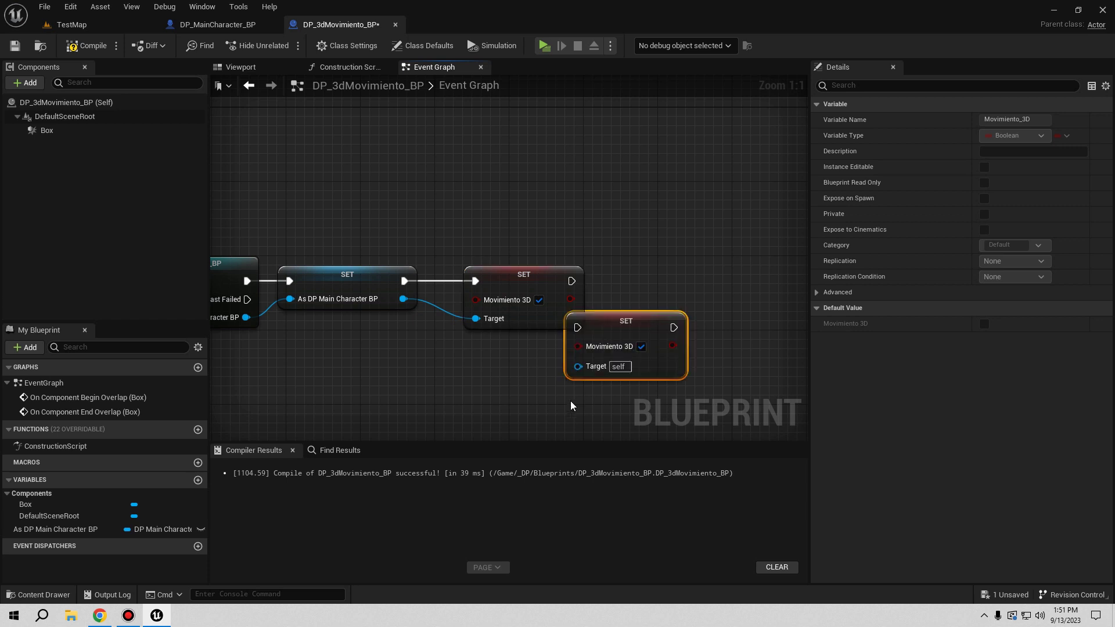
Step: Paste a copy of the SET node on Branch True with Movimiento 3D set to false
{"action": "key", "text": "ctrl+v"}
{"action": "left_click_drag", "start_coordinate": [688, 229], "coordinate": [481, 370]}
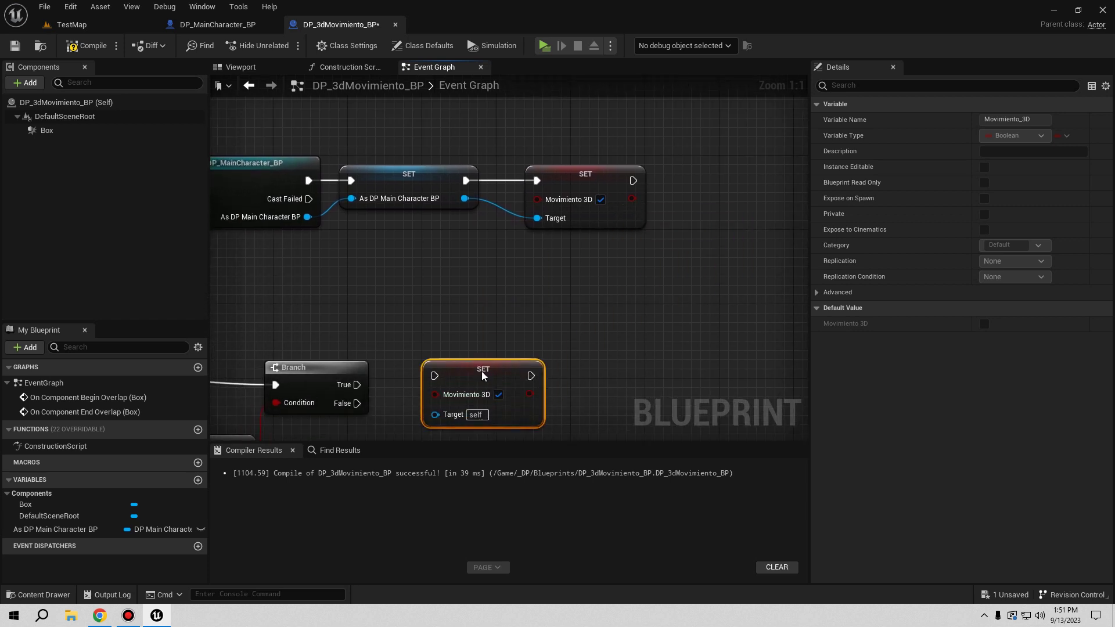
{"action": "right_click_drag", "start_coordinate": [332, 402], "coordinate": [508, 335]}
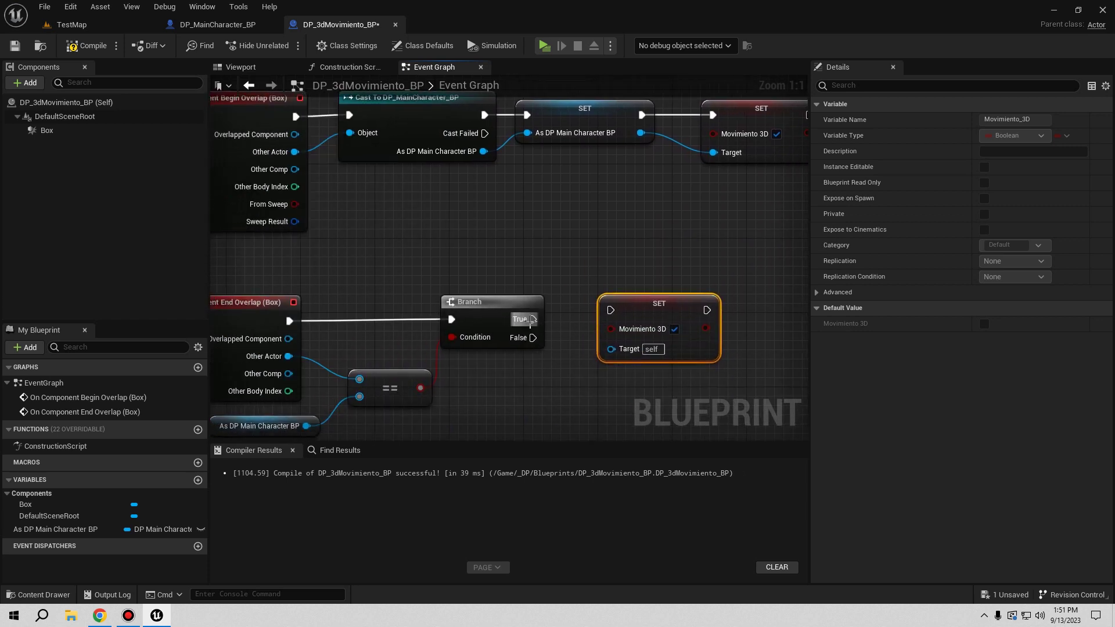
{"action": "mouse_move", "coordinate": [530, 319]}
{"action": "left_mouse_down"}
{"action": "mouse_move", "coordinate": [610, 310]}
{"action": "mouse_move", "coordinate": [649, 320]}
{"action": "left_mouse_up"}
{"action": "left_click", "coordinate": [674, 339]}
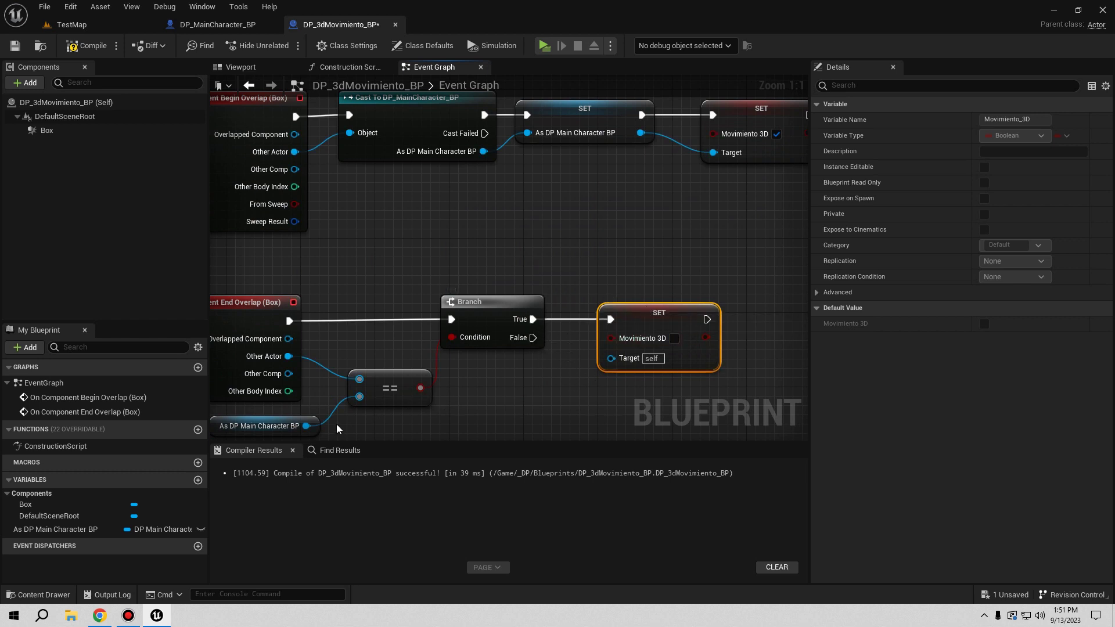
Step: Feed the character reference into the copied SET's target through a reroute point
{"action": "right_click_drag", "start_coordinate": [339, 429], "coordinate": [356, 396]}
{"action": "left_click_drag", "start_coordinate": [323, 393], "coordinate": [629, 324]}
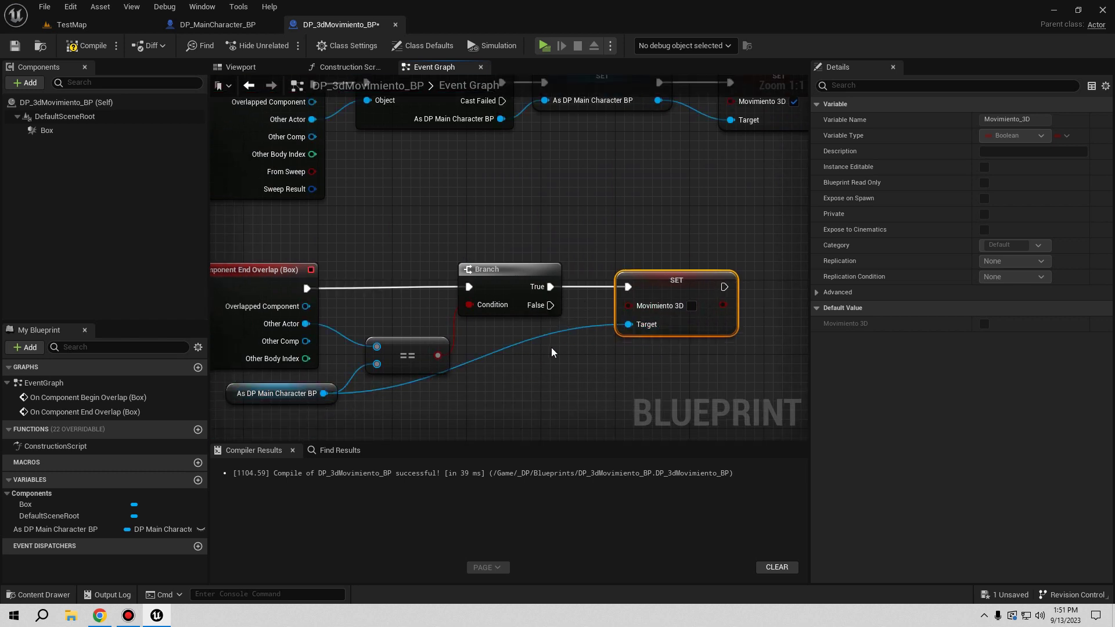
{"action": "double_click", "coordinate": [540, 336]}
{"action": "left_click_drag", "start_coordinate": [540, 336], "coordinate": [553, 388]}
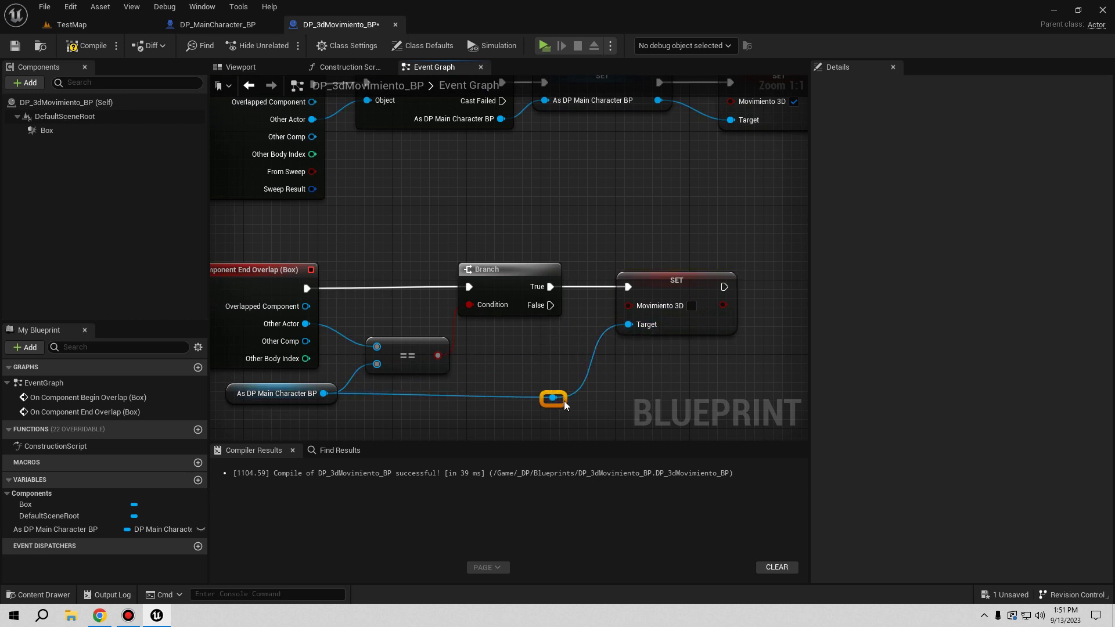
{"action": "left_click", "coordinate": [558, 360]}
{"action": "mouse_move", "coordinate": [559, 360]}
{"action": "right_mouse_down"}
{"action": "mouse_move", "coordinate": [559, 394]}
{"action": "mouse_move", "coordinate": [552, 358]}
{"action": "right_mouse_up"}
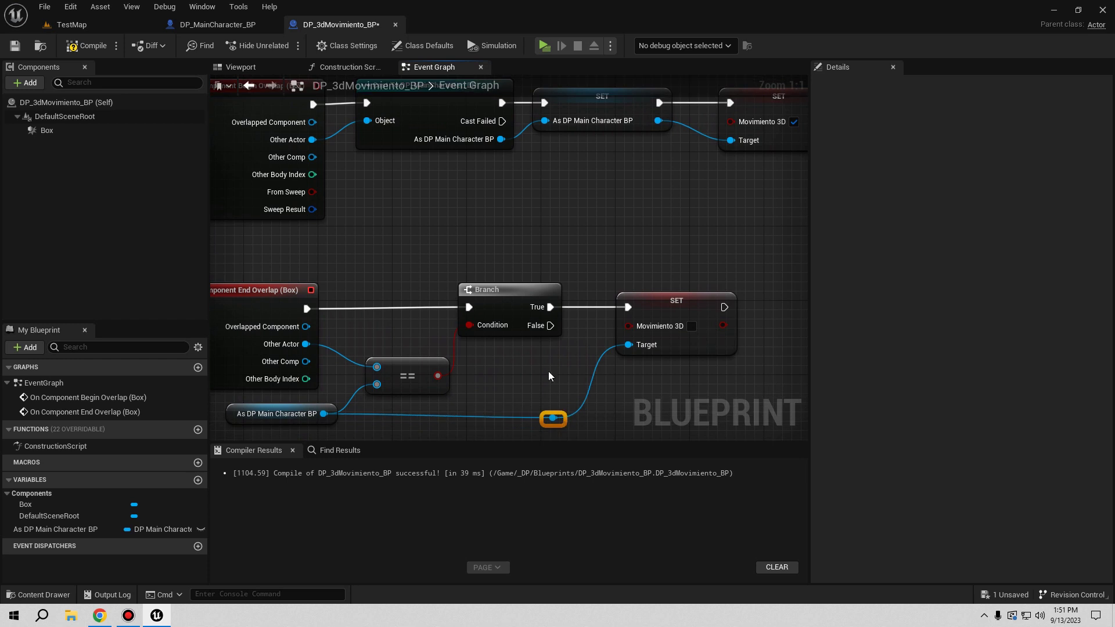
Step: Connect the overlapping actor to the comparison with the character reference and save the blueprint
{"action": "mouse_move", "coordinate": [513, 392]}
{"action": "right_mouse_down"}
{"action": "mouse_move", "coordinate": [534, 336]}
{"action": "mouse_move", "coordinate": [544, 338]}
{"action": "right_mouse_up"}
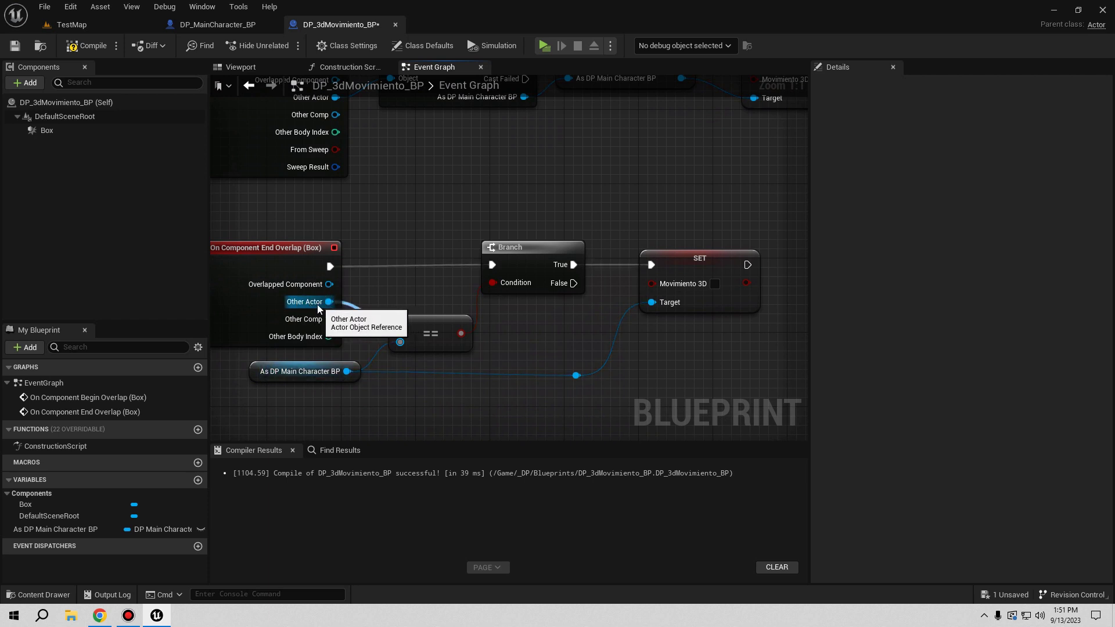
{"action": "left_click_drag", "start_coordinate": [330, 303], "coordinate": [400, 324]}
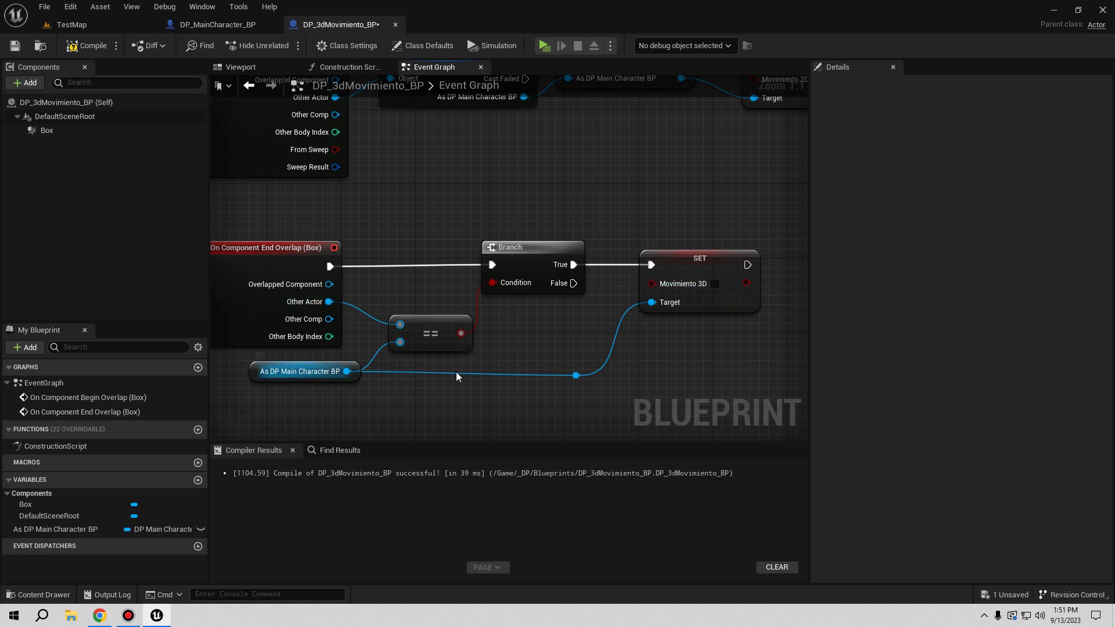
{"action": "right_click_drag", "start_coordinate": [443, 378], "coordinate": [544, 314]}
{"action": "right_click_drag", "start_coordinate": [223, 387], "coordinate": [342, 344]}
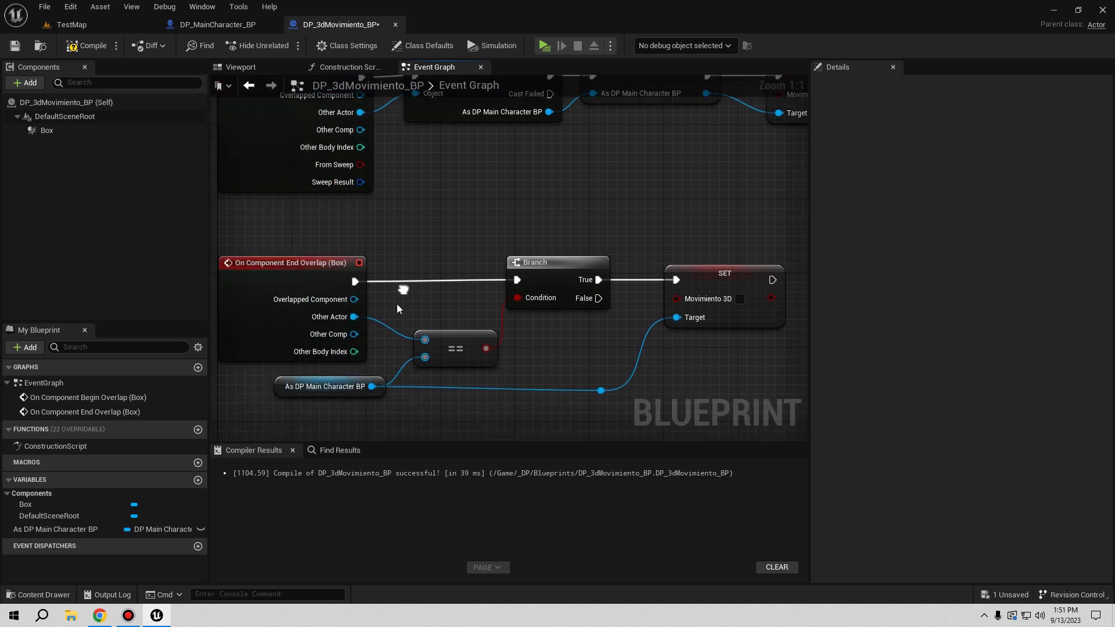
{"action": "mouse_move", "coordinate": [529, 273]}
{"action": "right_mouse_down"}
{"action": "mouse_move", "coordinate": [427, 351]}
{"action": "mouse_move", "coordinate": [368, 363]}
{"action": "right_mouse_up"}
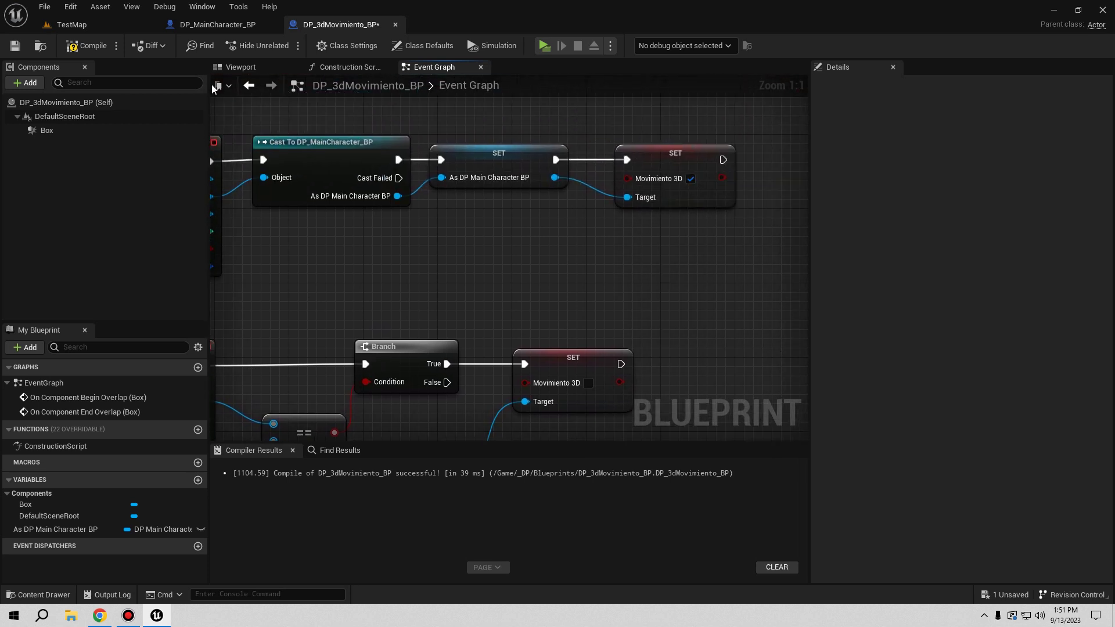
{"action": "left_click", "coordinate": [15, 45]}
Step: Drop DP_3dMovimiento_BP onto the TestMap floor and move it along X
{"action": "left_click", "coordinate": [110, 23]}
{"action": "right_click_drag", "start_coordinate": [199, 212], "coordinate": [209, 279]}
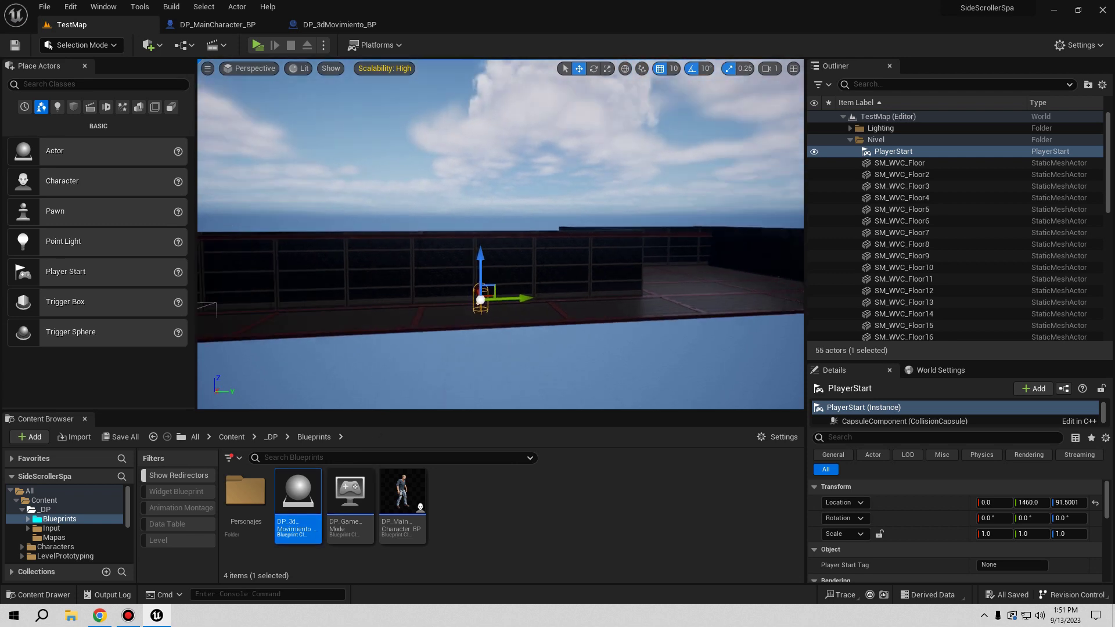
{"action": "right_click_drag", "start_coordinate": [581, 321], "coordinate": [581, 321]}
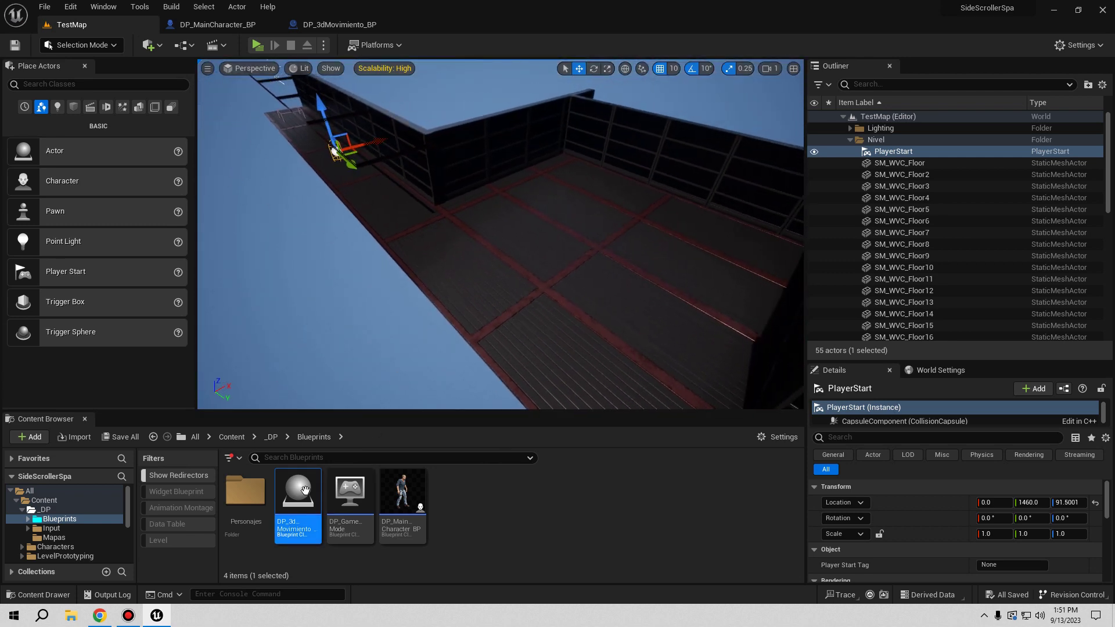
{"action": "left_click_drag", "start_coordinate": [598, 246], "coordinate": [597, 246]}
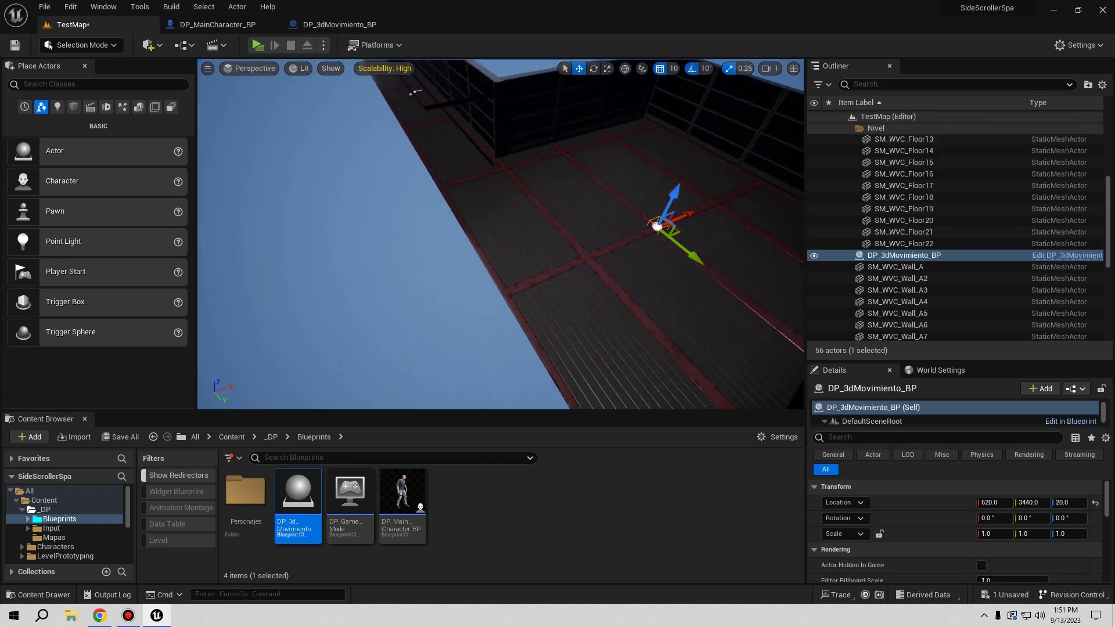
{"action": "right_click_drag", "start_coordinate": [597, 246], "coordinate": [566, 219]}
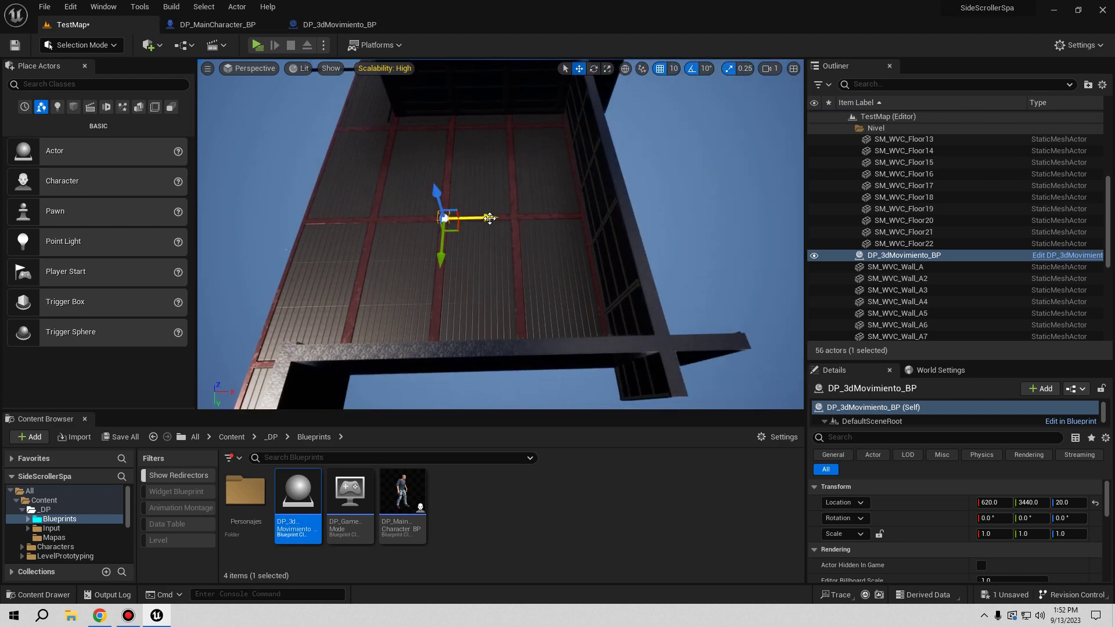
{"action": "left_click_drag", "start_coordinate": [489, 218], "coordinate": [510, 218]}
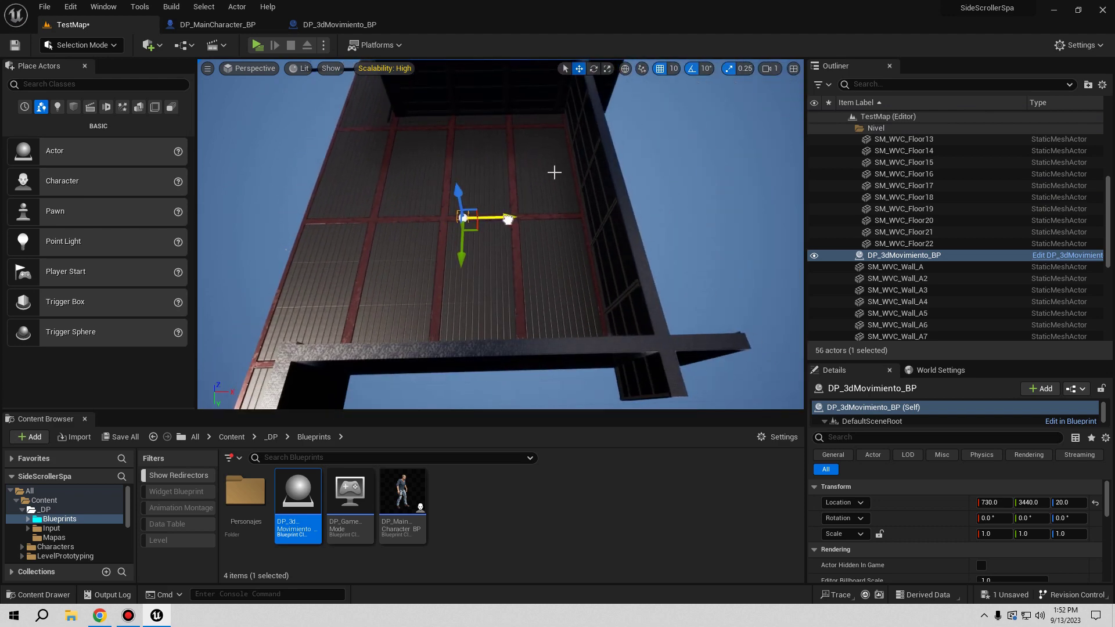
Step: Scale the trigger box wide to about 24 × 24.25 across the floor
{"action": "left_click", "coordinate": [607, 70]}
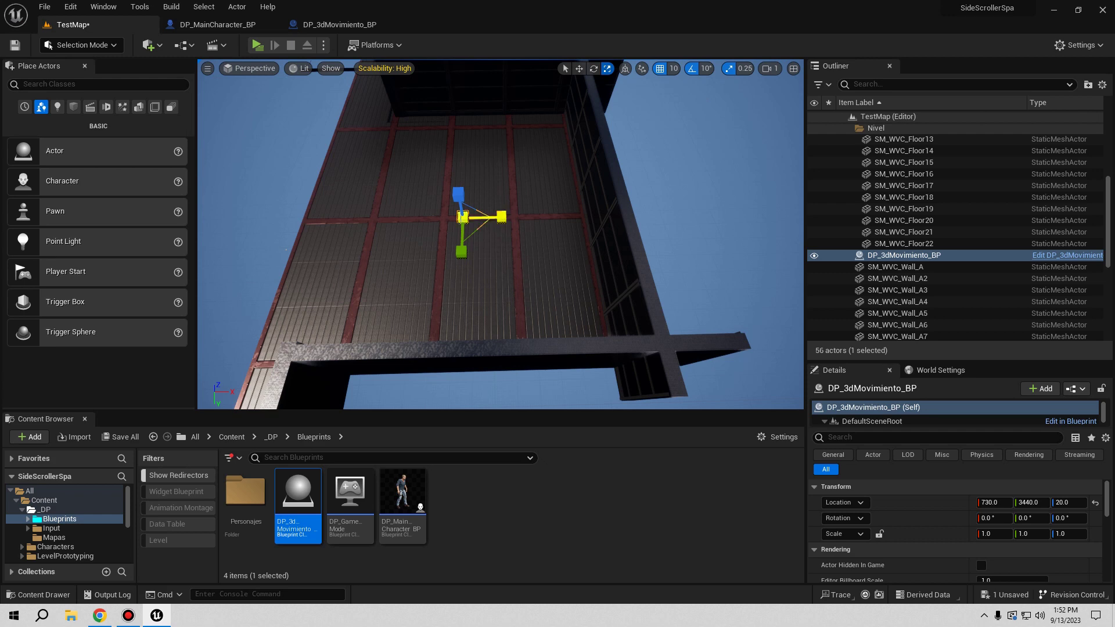
{"action": "right_click_drag", "start_coordinate": [487, 237], "coordinate": [518, 253]}
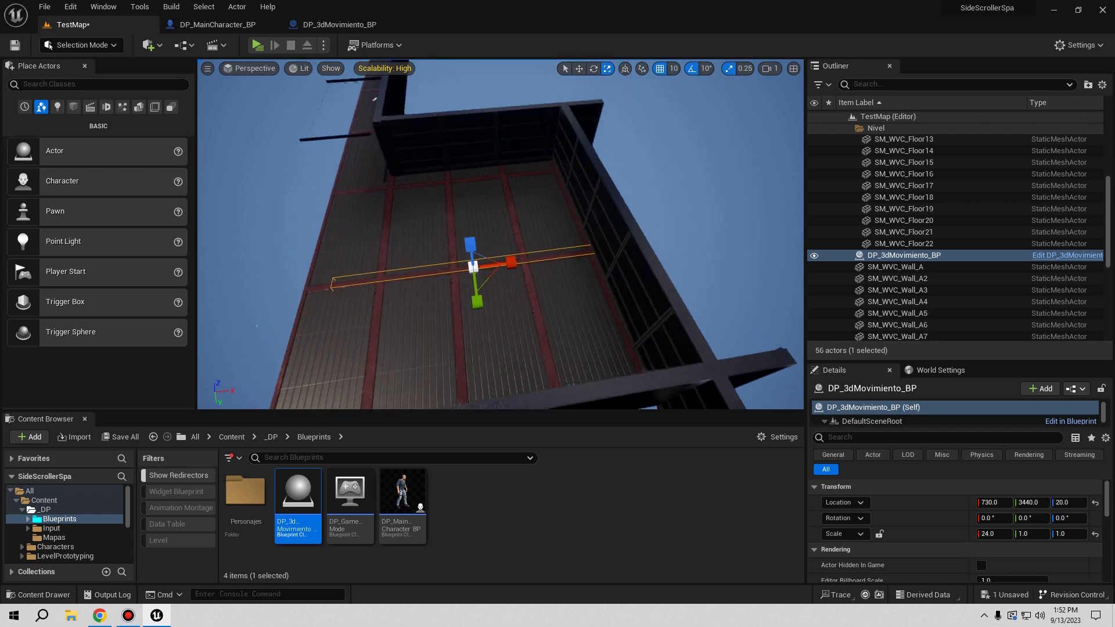
{"action": "left_click_drag", "start_coordinate": [522, 244], "coordinate": [584, 259]}
{"action": "mouse_move", "coordinate": [584, 258]}
{"action": "right_mouse_down"}
{"action": "mouse_move", "coordinate": [551, 273]}
{"action": "mouse_move", "coordinate": [583, 250]}
{"action": "right_mouse_up"}
{"action": "left_click", "coordinate": [579, 69]}
{"action": "left_click_drag", "start_coordinate": [590, 235], "coordinate": [586, 235]}
Step: Position the trigger box over the floor, lined up with its edge, near 660, 3370
{"action": "right_click_drag", "start_coordinate": [584, 232], "coordinate": [616, 221]}
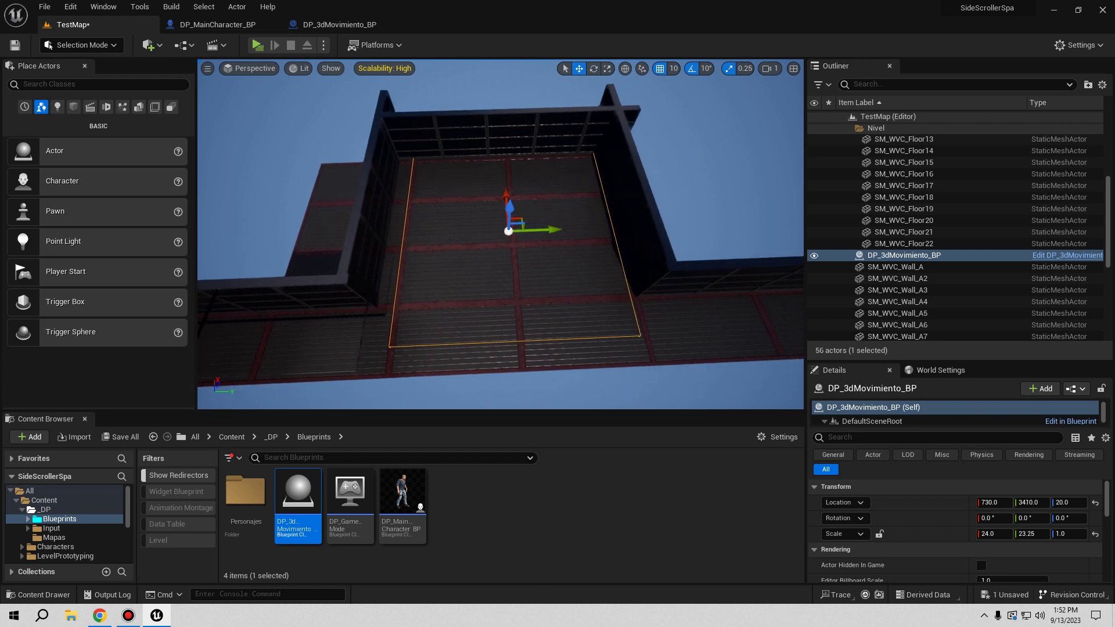
{"action": "right_click_drag", "start_coordinate": [590, 149], "coordinate": [589, 150]}
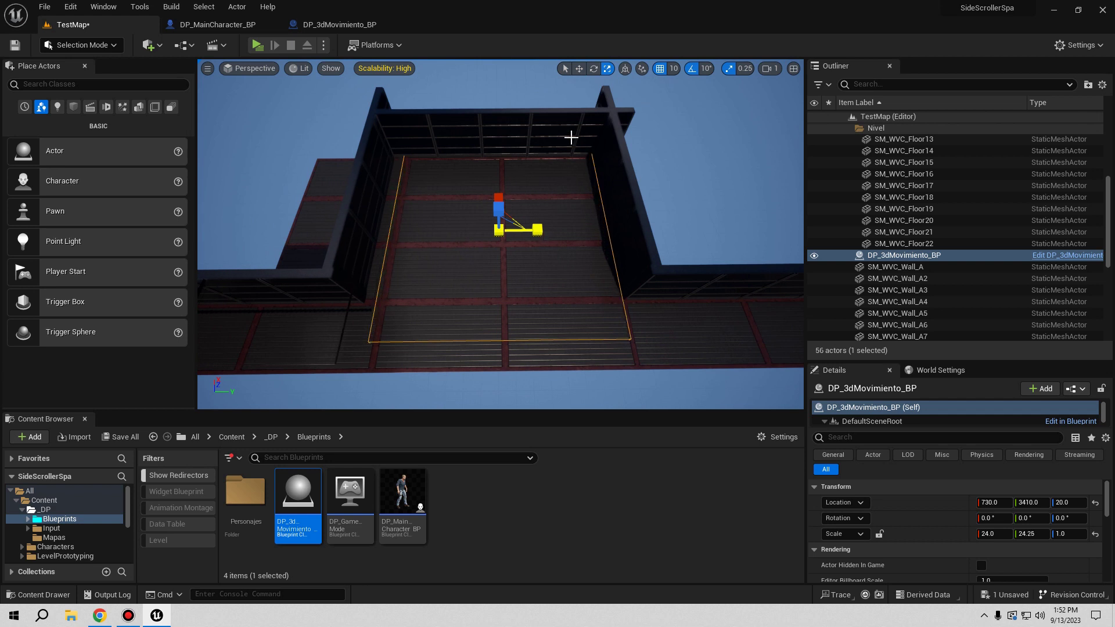
{"action": "left_click", "coordinate": [579, 68]}
{"action": "left_click_drag", "start_coordinate": [543, 231], "coordinate": [536, 233]}
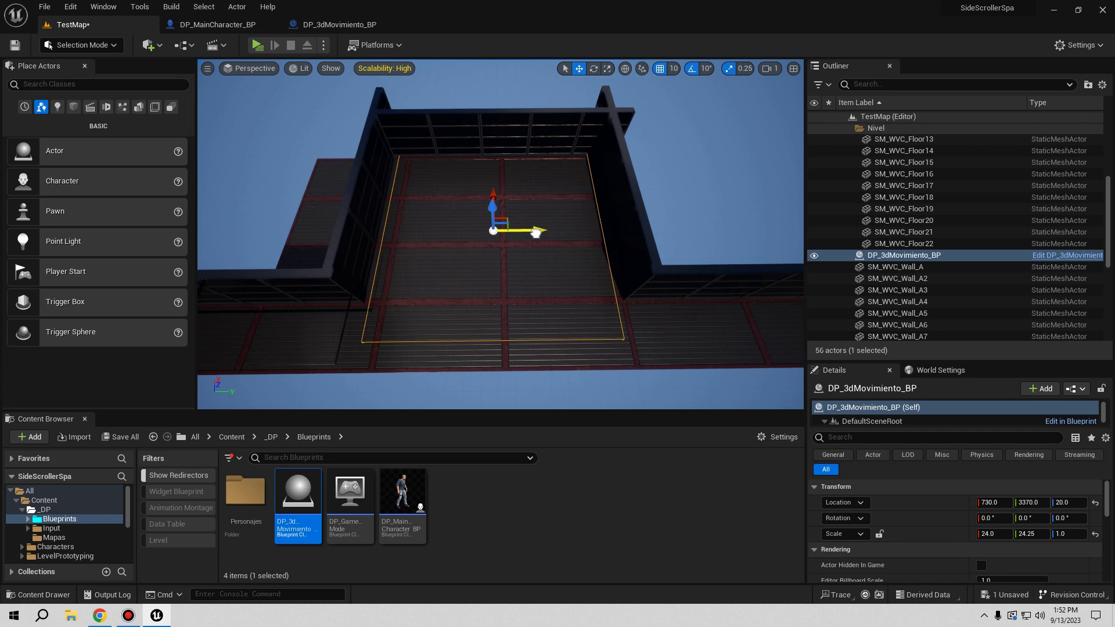
{"action": "right_click_drag", "start_coordinate": [536, 233], "coordinate": [573, 211]}
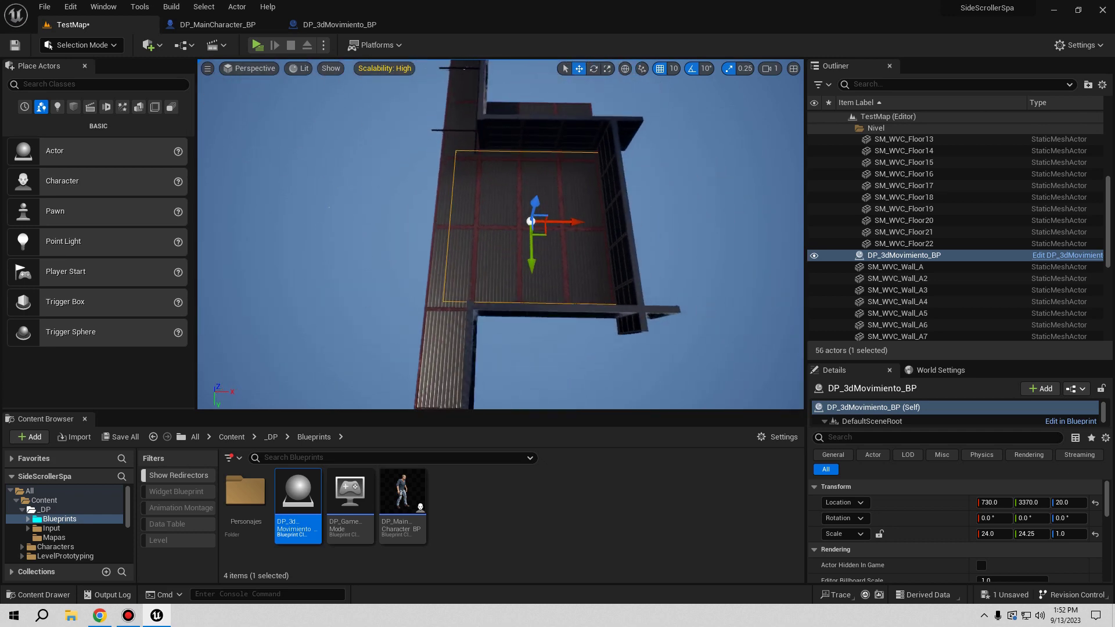
{"action": "left_click_drag", "start_coordinate": [573, 211], "coordinate": [565, 216]}
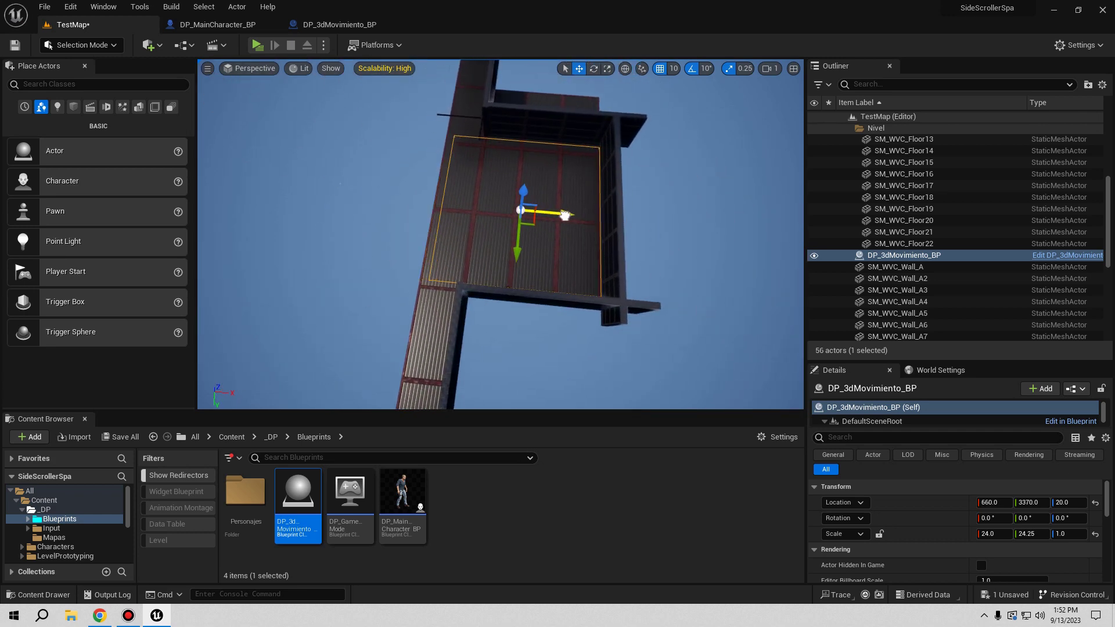
{"action": "right_click_drag", "start_coordinate": [565, 215], "coordinate": [586, 244]}
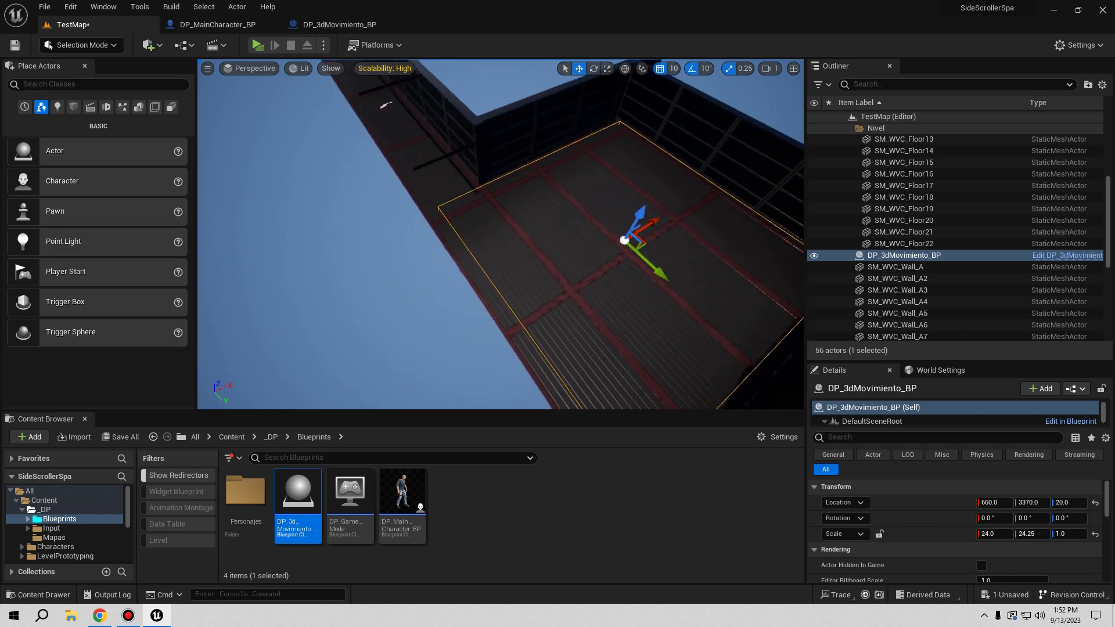
{"action": "key", "text": "f"}
Step: Raise the trigger box to Z 150 and scale its height to 2.5
{"action": "left_click_drag", "start_coordinate": [504, 152], "coordinate": [502, 136]}
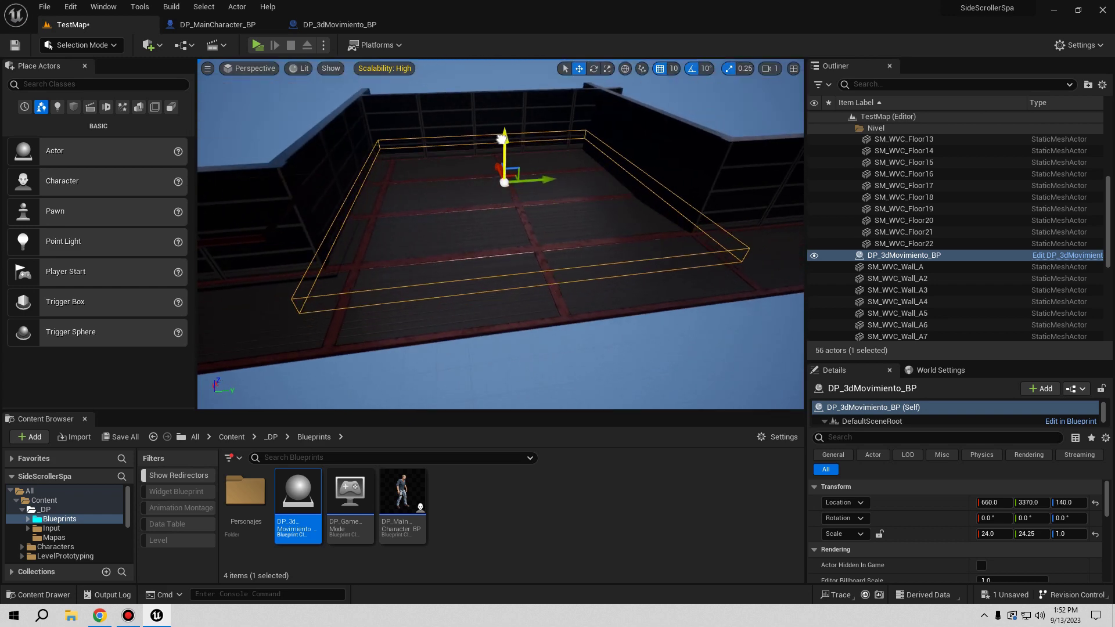
{"action": "left_click_drag", "start_coordinate": [506, 149], "coordinate": [506, 138]}
{"action": "right_click_drag", "start_coordinate": [506, 138], "coordinate": [523, 174]}
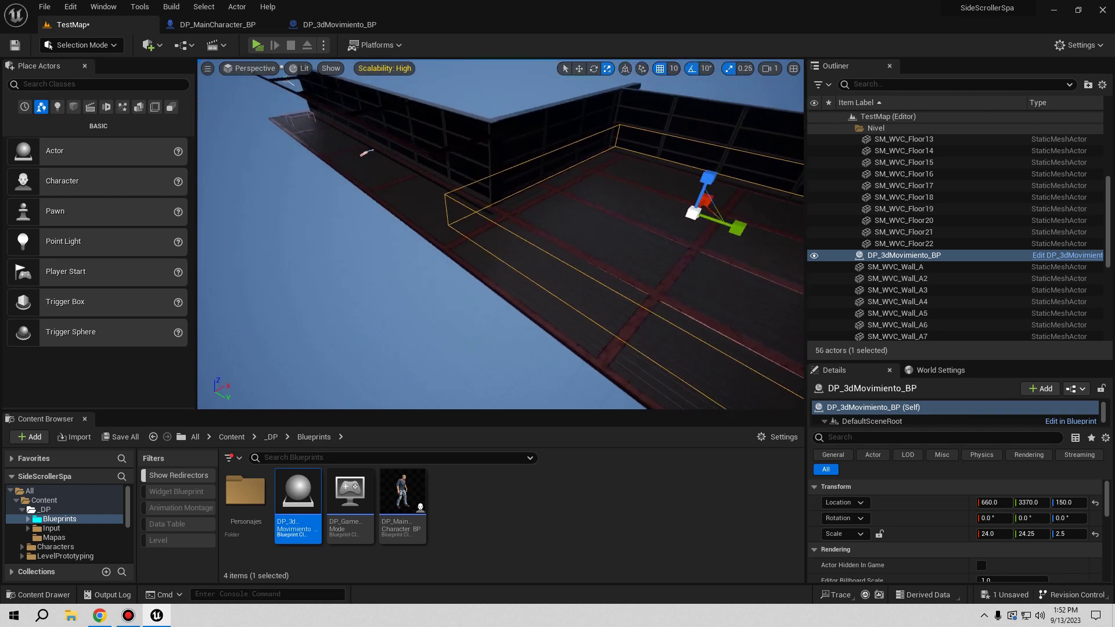
{"action": "right_click_drag", "start_coordinate": [334, 119], "coordinate": [335, 119]}
Step: Play-test the level with the trigger box in place
{"action": "left_click", "coordinate": [253, 47]}
{"action": "key", "text": "Escape"}
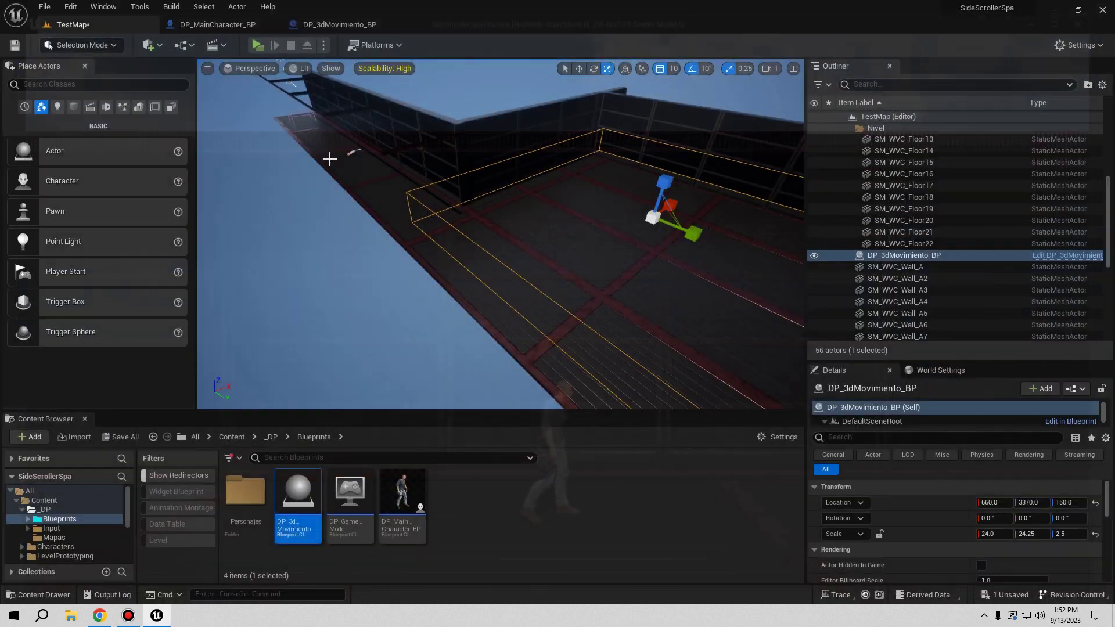
{"action": "mouse_move", "coordinate": [329, 157]}
{"action": "right_mouse_down"}
{"action": "mouse_move", "coordinate": [374, 132]}
{"action": "mouse_move", "coordinate": [408, 135]}
{"action": "mouse_move", "coordinate": [495, 184]}
{"action": "right_mouse_up"}
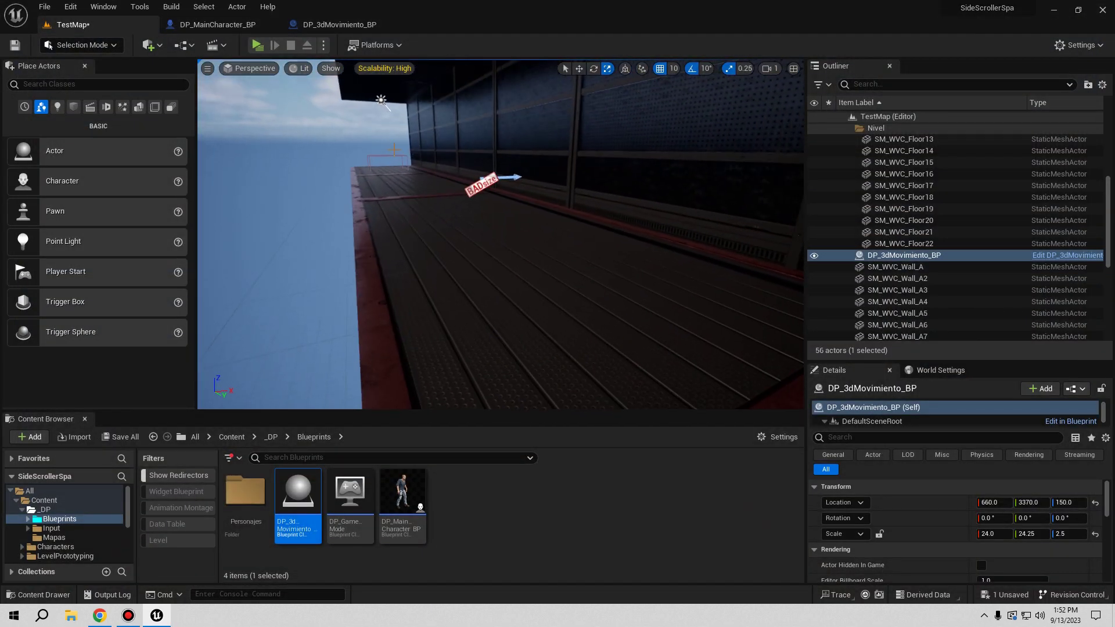
Step: Move the PlayerStart up to Location Z 112.0 and play-test again
{"action": "left_click", "coordinate": [486, 224]}
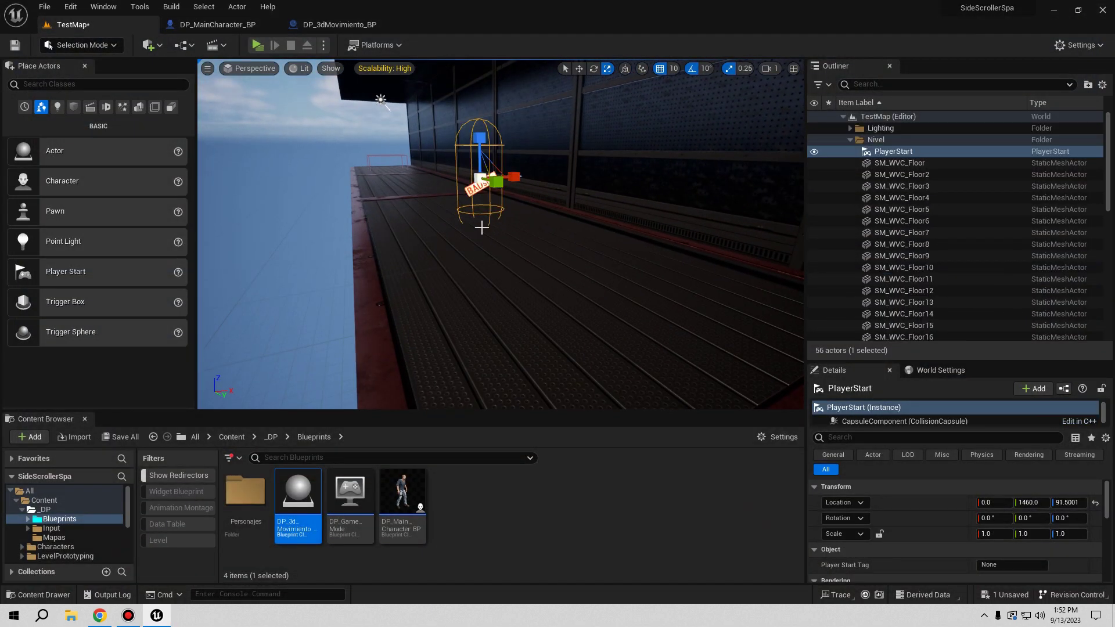
{"action": "right_click_drag", "start_coordinate": [479, 197], "coordinate": [478, 198]}
{"action": "left_click_drag", "start_coordinate": [479, 197], "coordinate": [473, 133]}
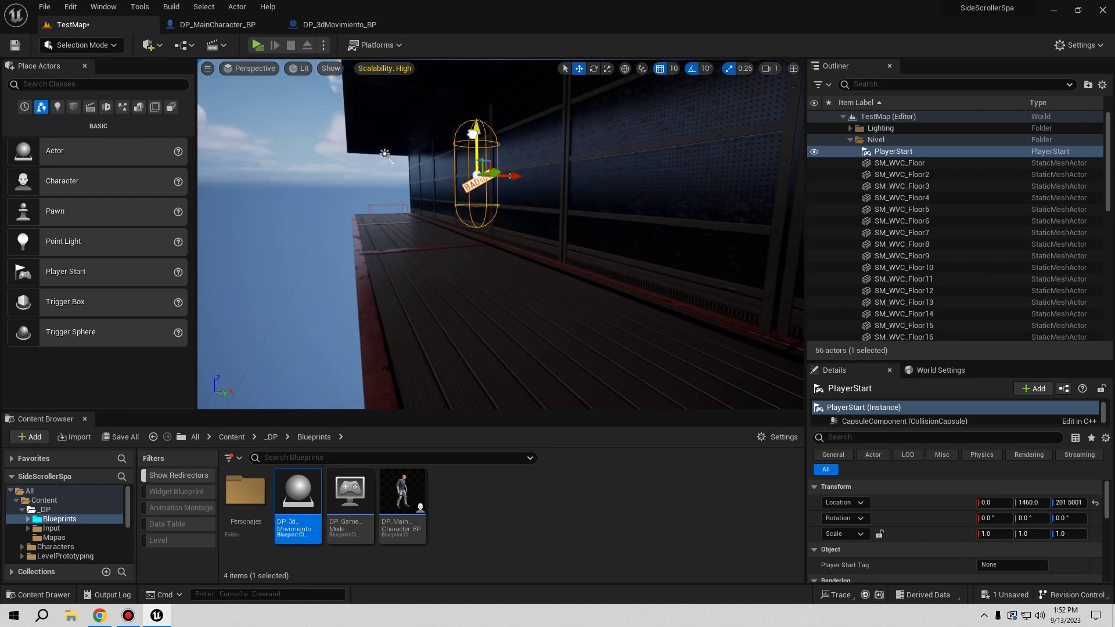
{"action": "left_click_drag", "start_coordinate": [472, 133], "coordinate": [493, 174]}
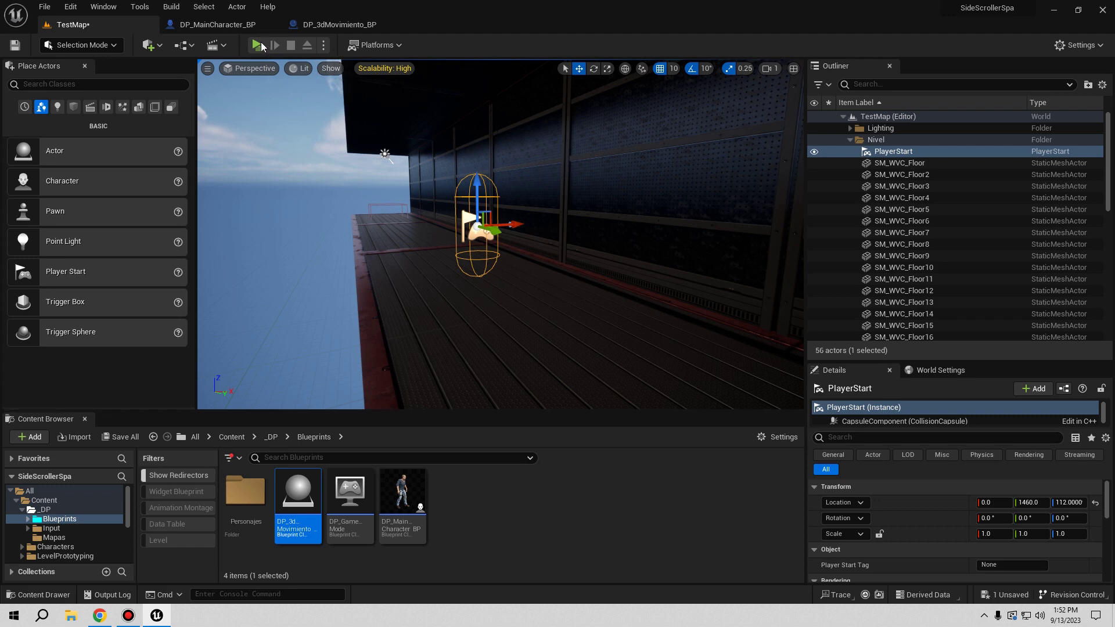
{"action": "left_click", "coordinate": [257, 45]}
Step: Run the character back and forth along the platform, then end the play-test with Esc
{"action": "key", "text": "d"}
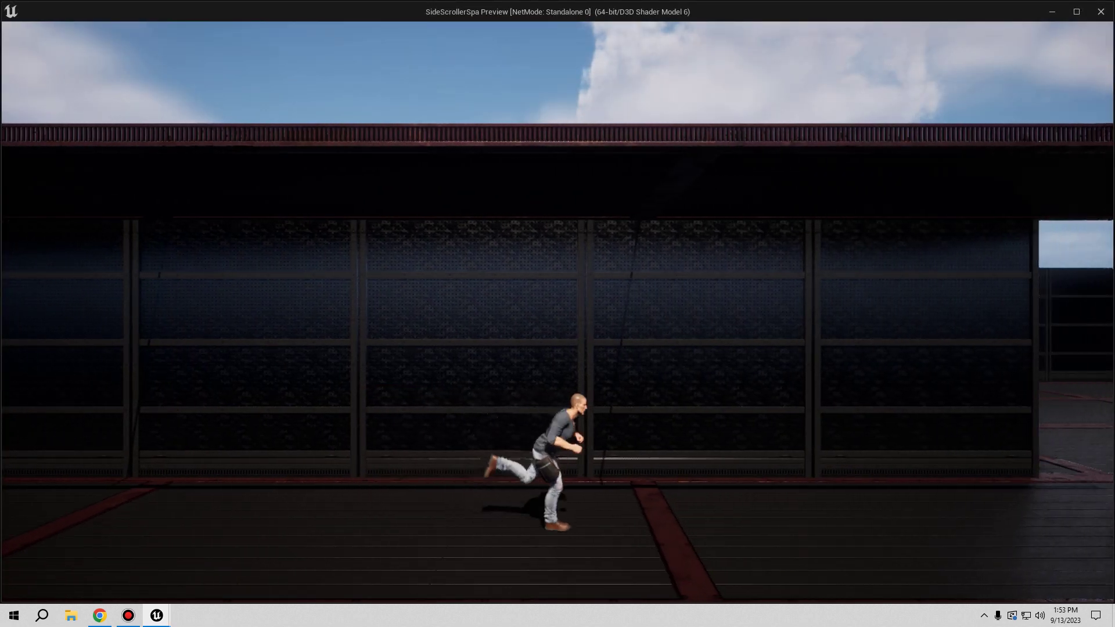
{"action": "key", "text": "a"}
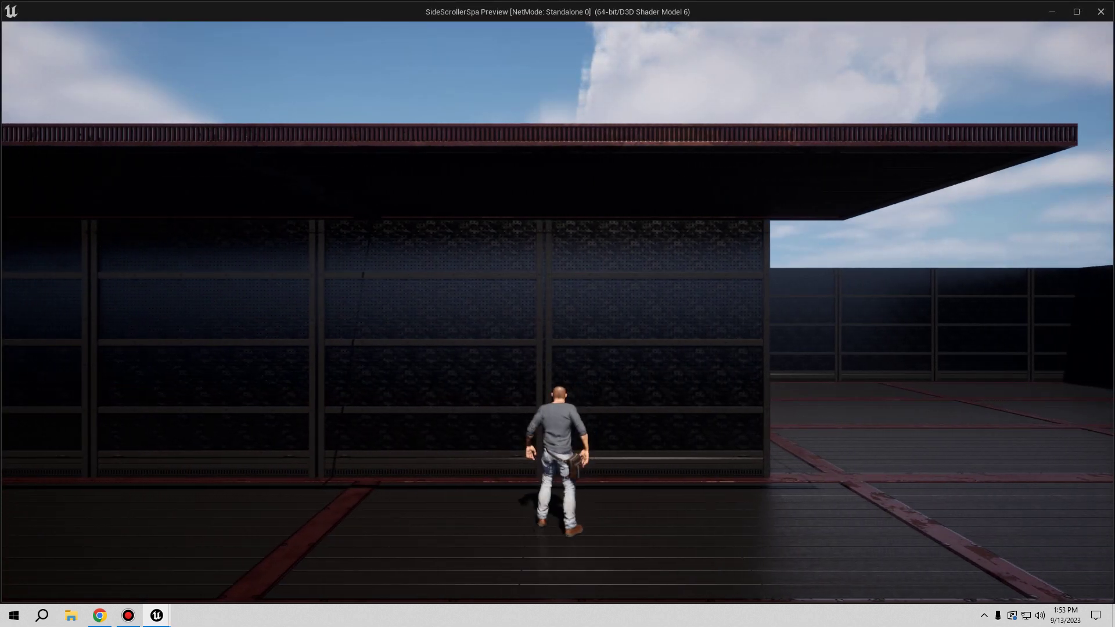
{"action": "key", "text": "d"}
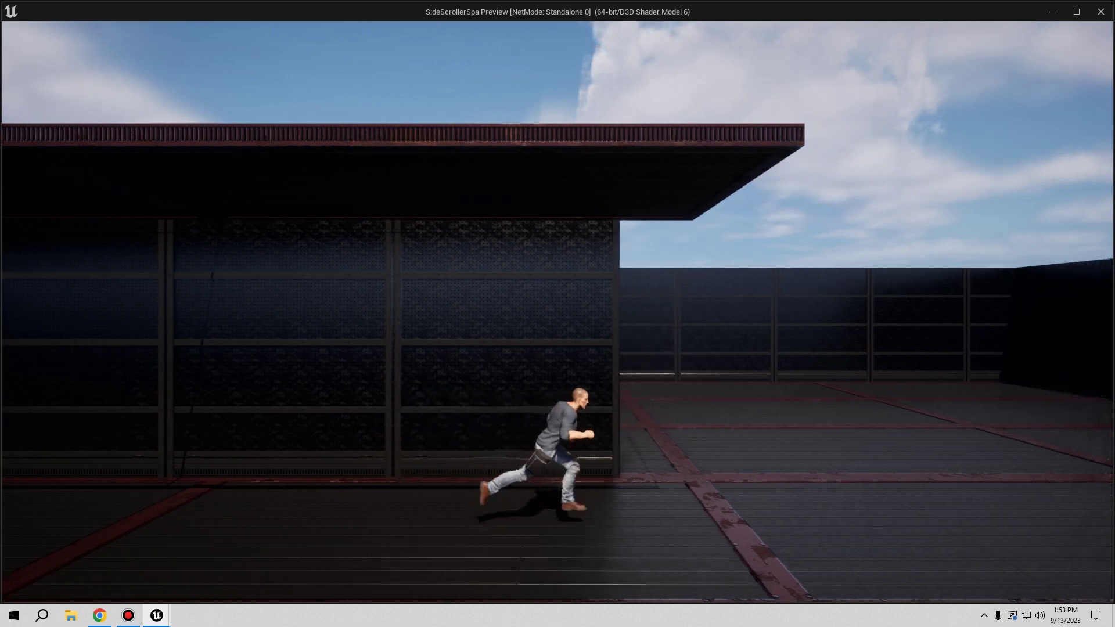
{"action": "key", "text": "a"}
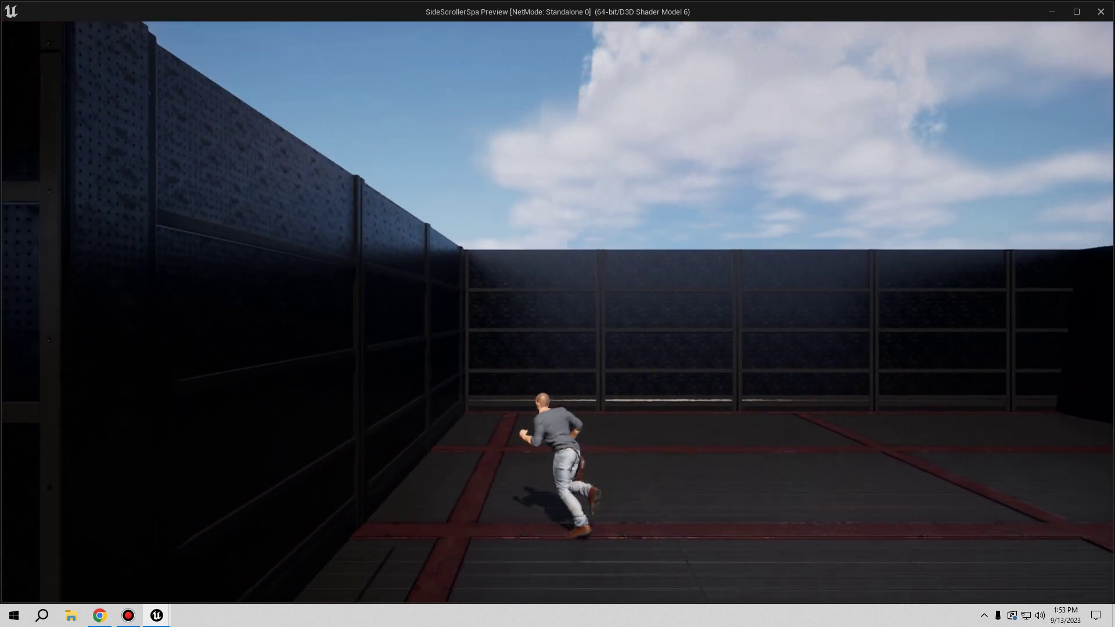
{"action": "key", "text": "d"}
{"action": "key", "text": "a"}
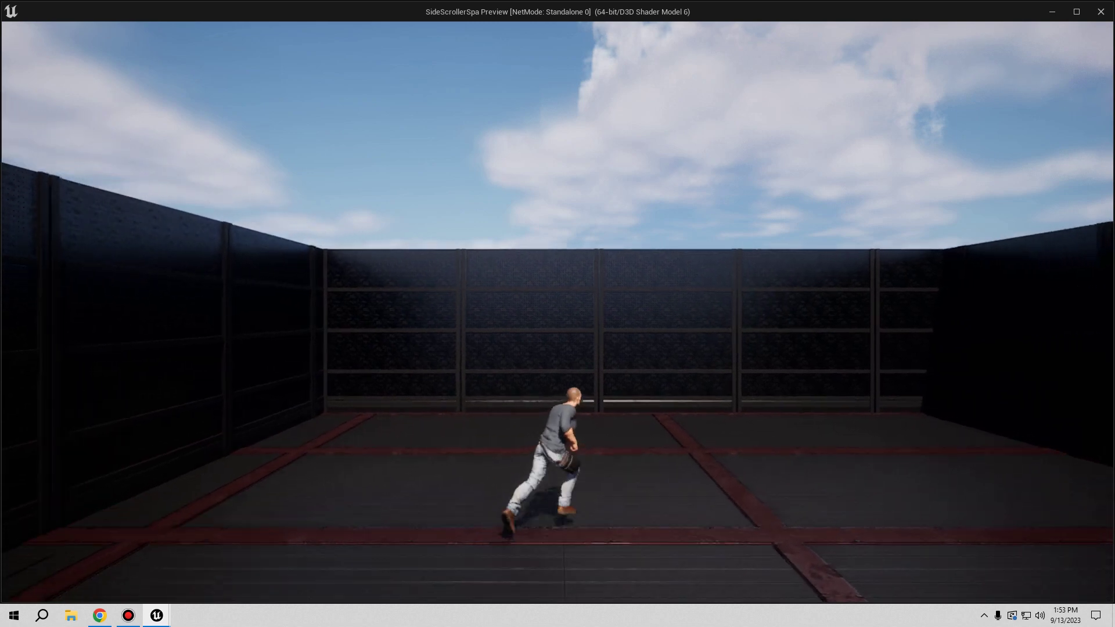
{"action": "key", "text": "d"}
{"action": "key", "text": "a"}
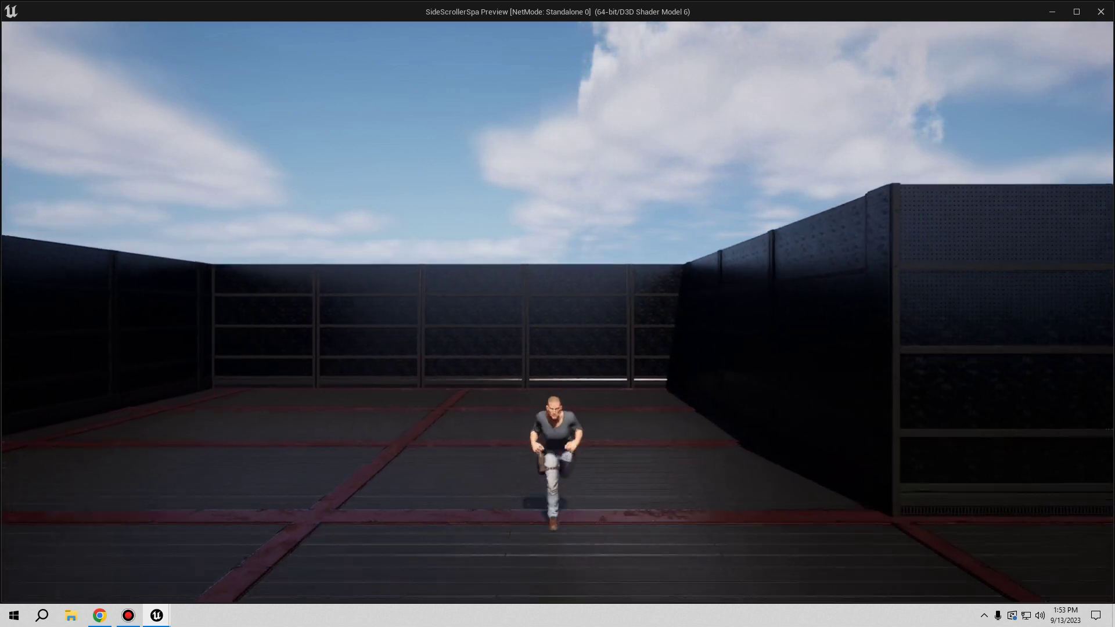
{"action": "key", "text": "d"}
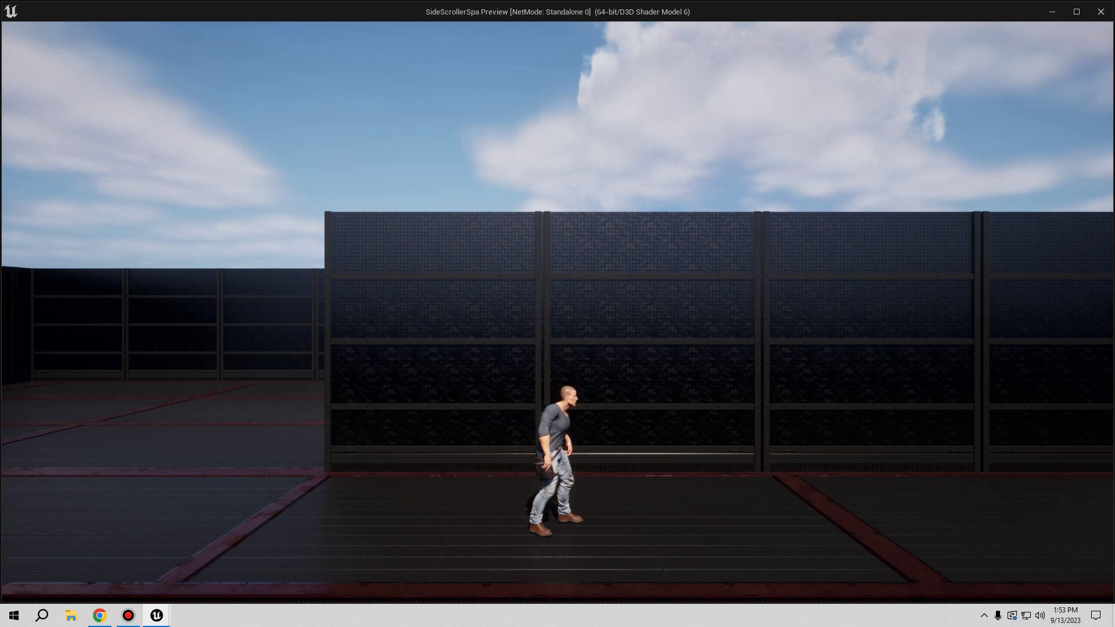
{"action": "key", "text": "d"}
{"action": "key", "text": "a"}
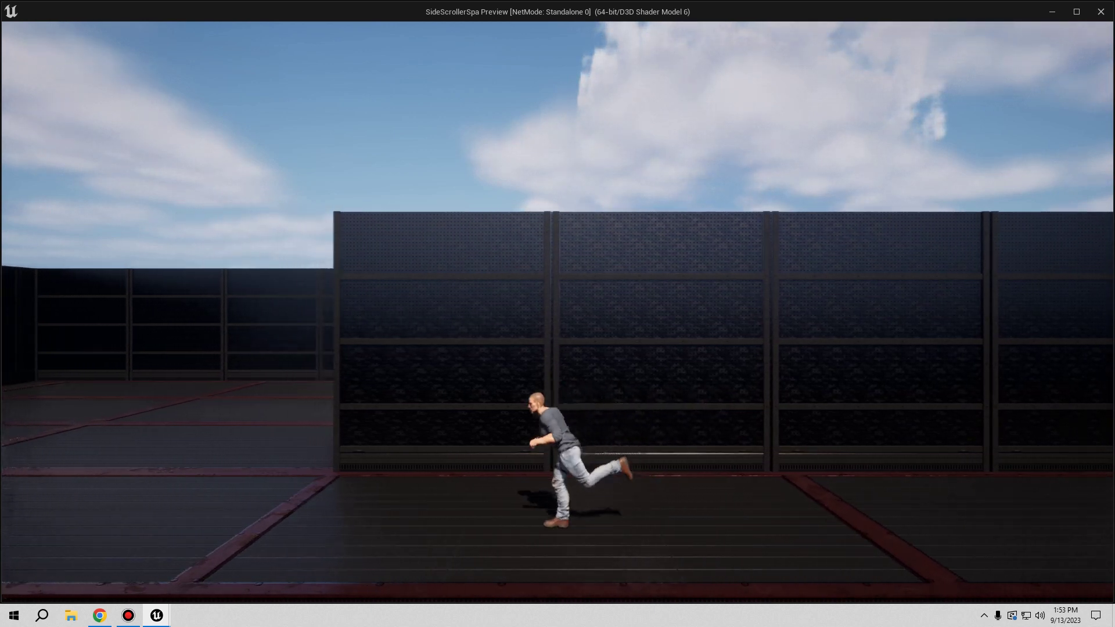
{"action": "key", "text": "d"}
{"action": "key", "text": "d"}
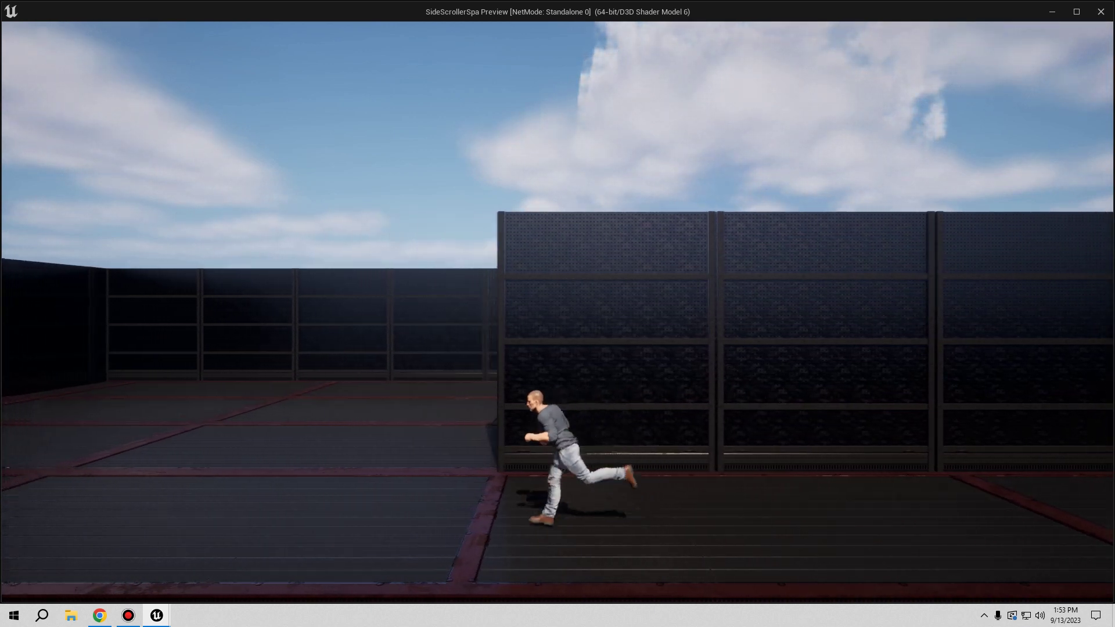
{"action": "key", "text": "s"}
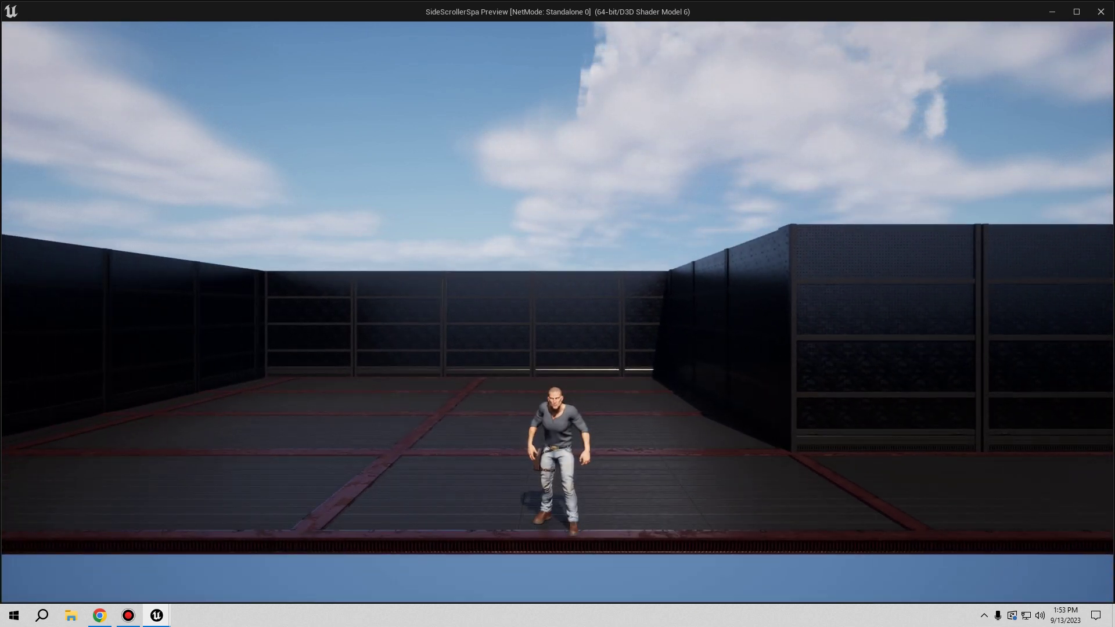
{"action": "key", "text": "d"}
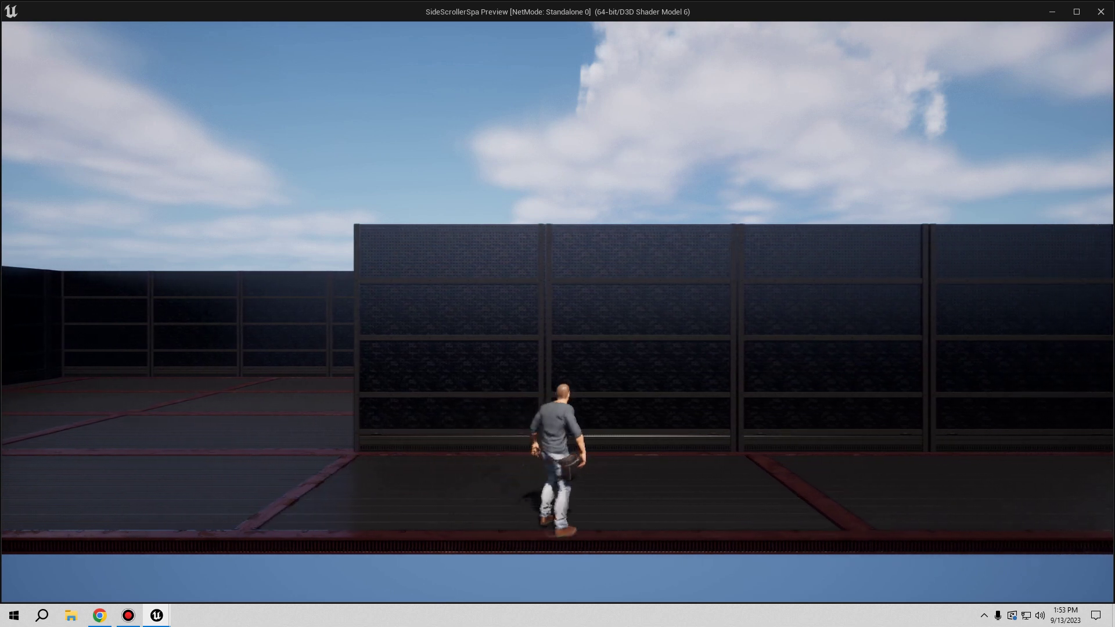
{"action": "key", "text": "d"}
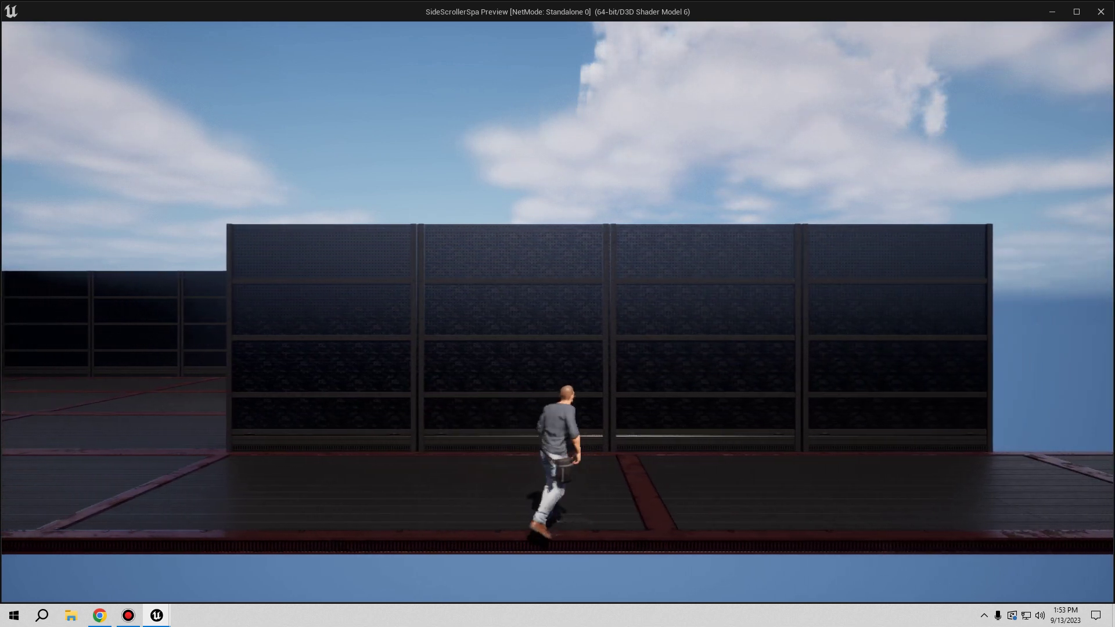
{"action": "key", "text": "a"}
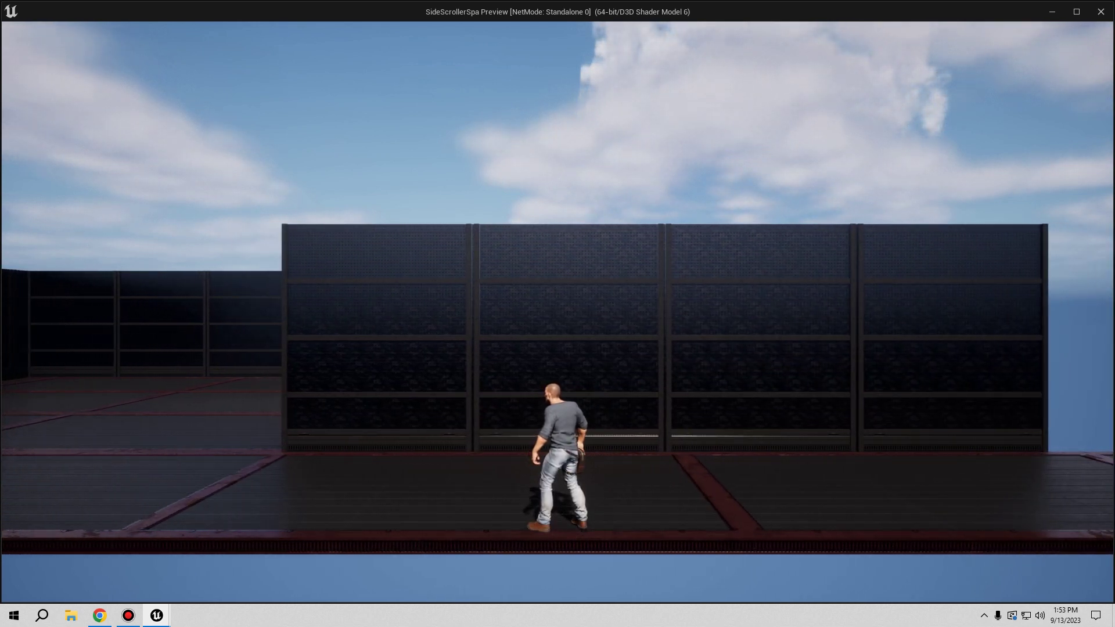
{"action": "key", "text": "Escape"}
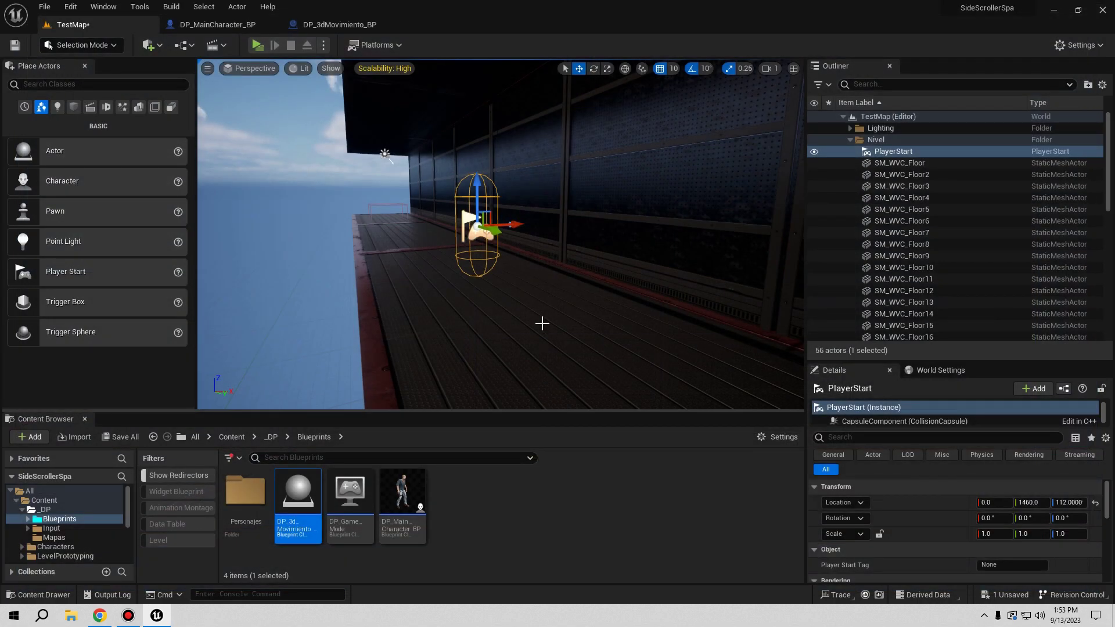
Step: Select and frame the DP_3dMovimiento_BP volume, then drag it along X
{"action": "right_click_drag", "start_coordinate": [539, 343], "coordinate": [539, 342]}
{"action": "right_click_drag", "start_coordinate": [560, 235], "coordinate": [559, 234]}
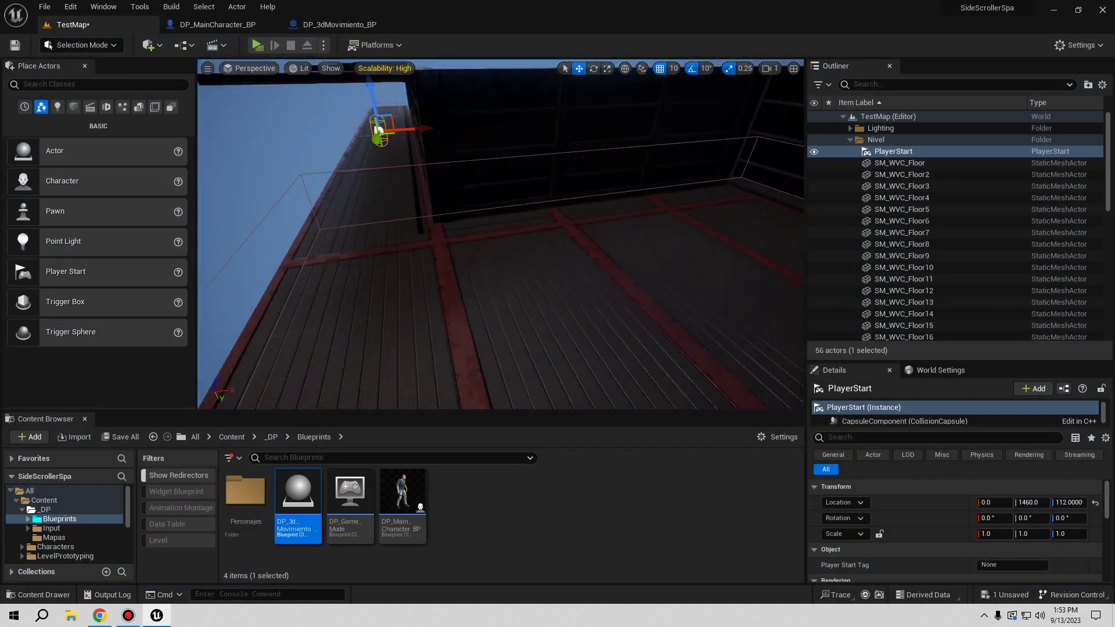
{"action": "left_click", "coordinate": [565, 250]}
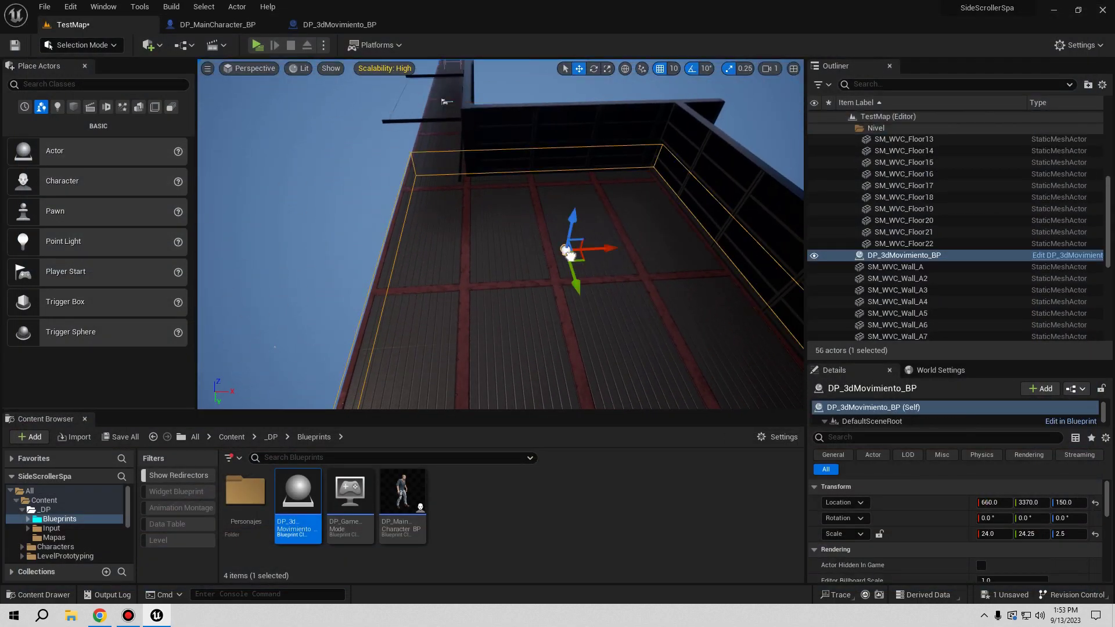
{"action": "key", "text": "f"}
{"action": "left_click_drag", "start_coordinate": [593, 267], "coordinate": [614, 269]}
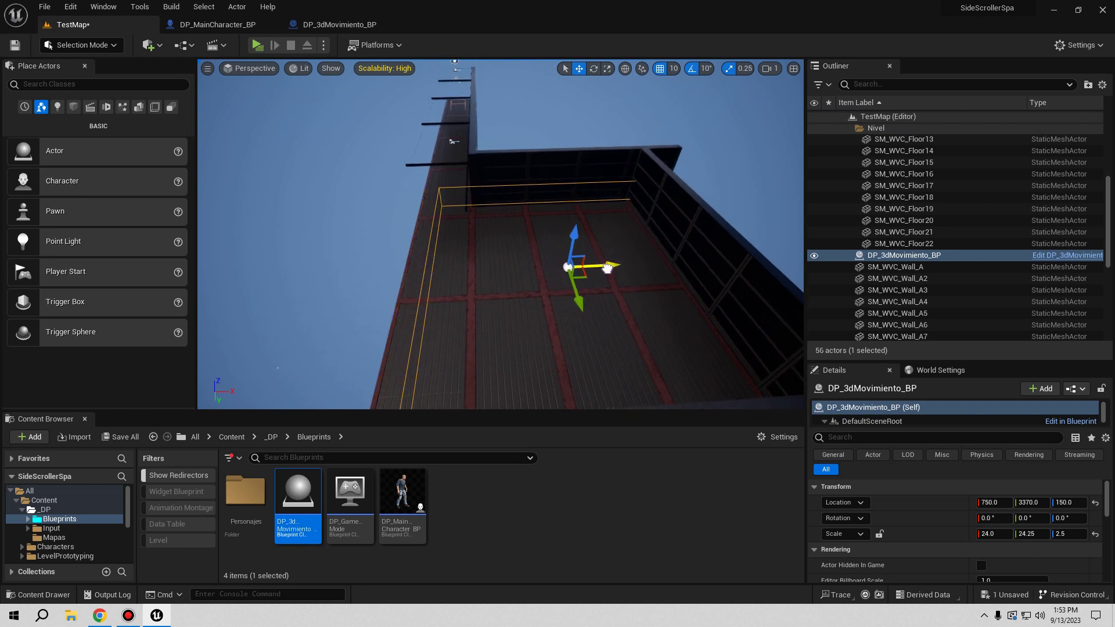
Step: Settle the volume at X 780 and drop a new Trigger Box at -120, 3440, 20
{"action": "right_click_drag", "start_coordinate": [502, 128], "coordinate": [502, 127]}
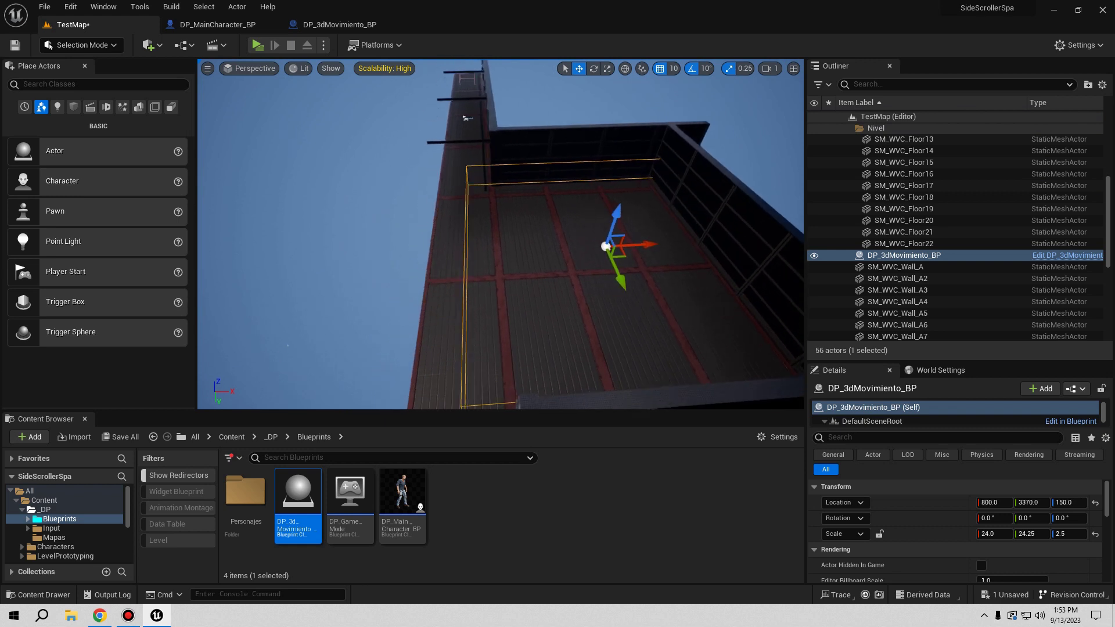
{"action": "right_click_drag", "start_coordinate": [680, 234], "coordinate": [680, 233]}
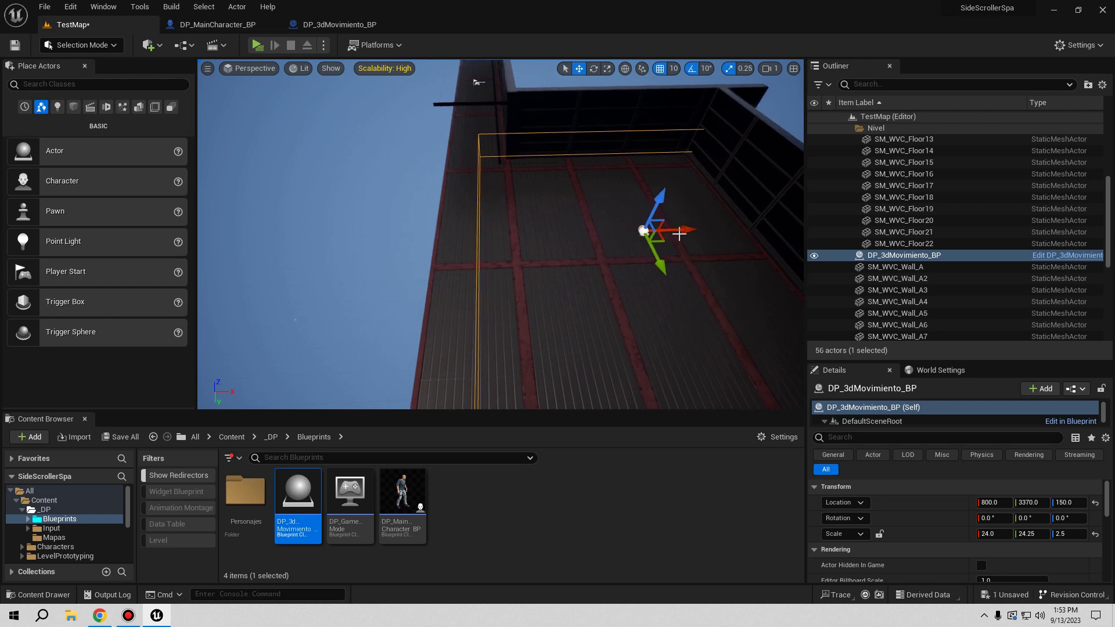
{"action": "left_click_drag", "start_coordinate": [688, 230], "coordinate": [684, 230]}
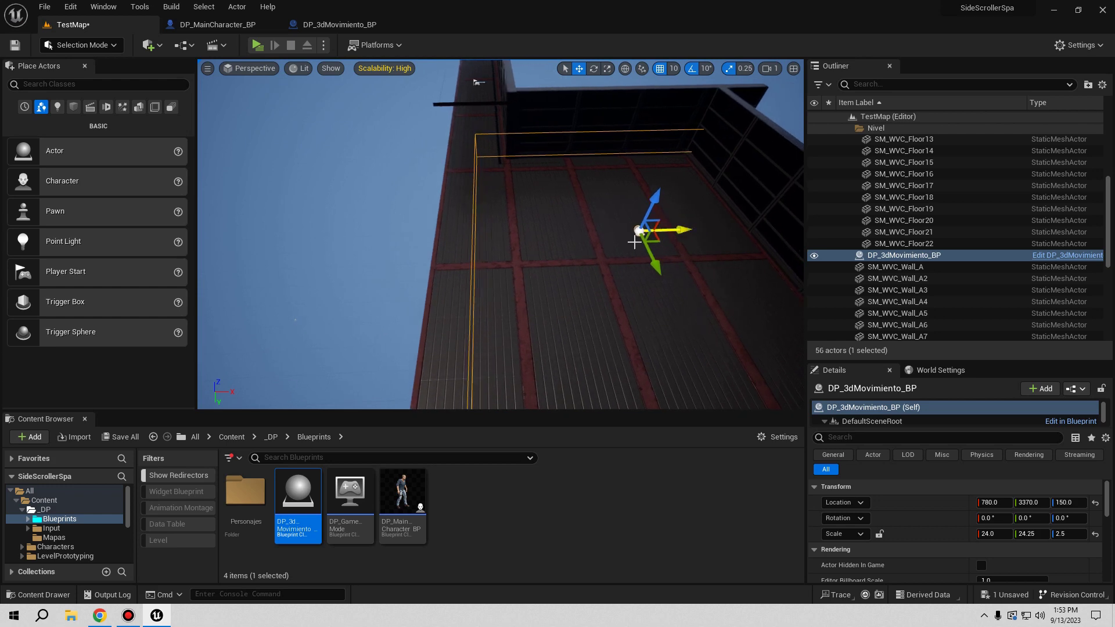
{"action": "right_click_drag", "start_coordinate": [634, 242], "coordinate": [604, 247]}
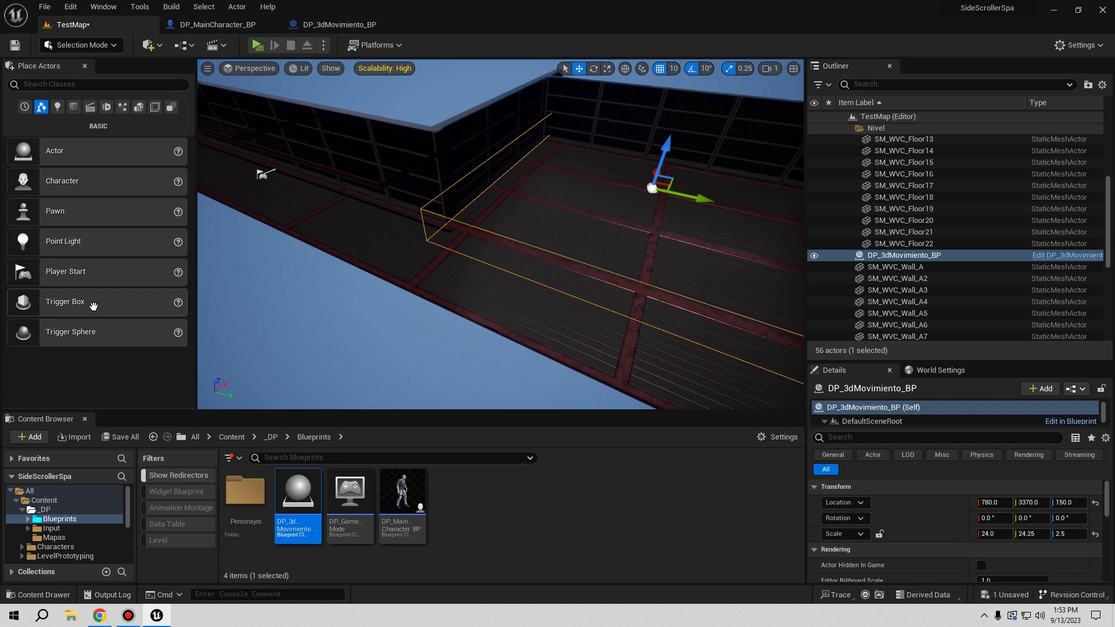
{"action": "left_click_drag", "start_coordinate": [93, 306], "coordinate": [405, 327]}
Step: Move the trigger box to X -60 and raise it to Z 110
{"action": "right_click_drag", "start_coordinate": [627, 365], "coordinate": [613, 366]}
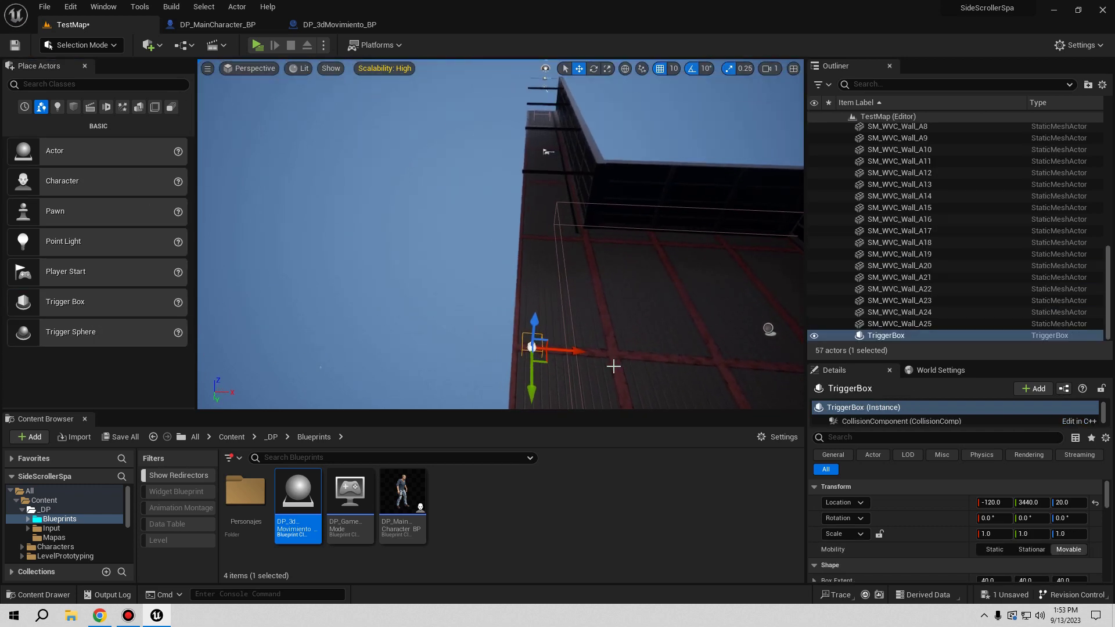
{"action": "left_click_drag", "start_coordinate": [577, 352], "coordinate": [582, 352]}
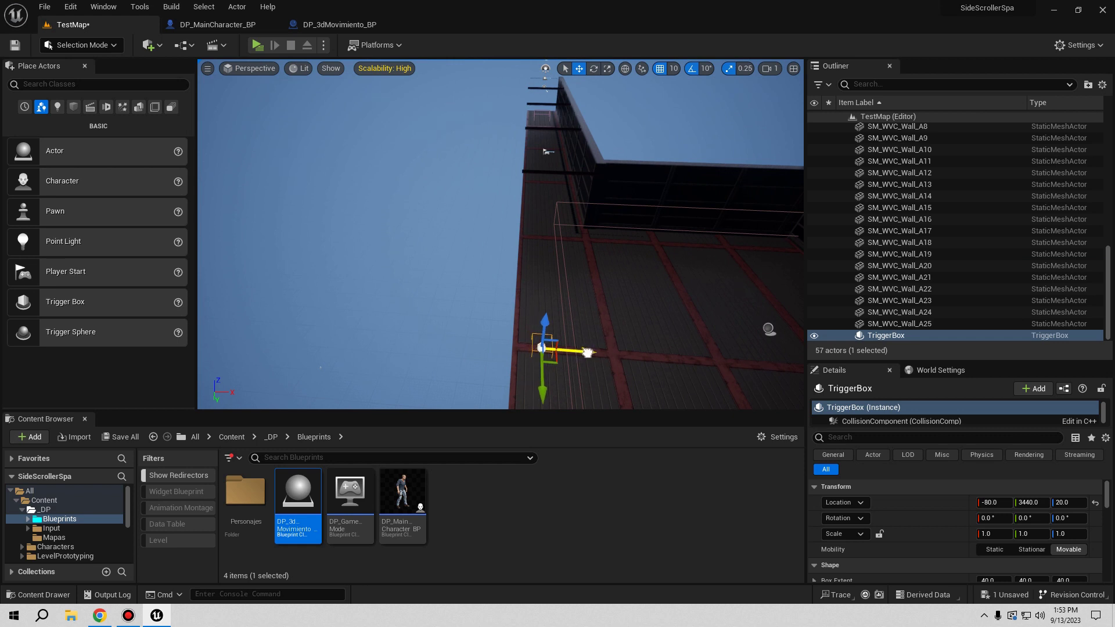
{"action": "left_click_drag", "start_coordinate": [587, 353], "coordinate": [593, 353]}
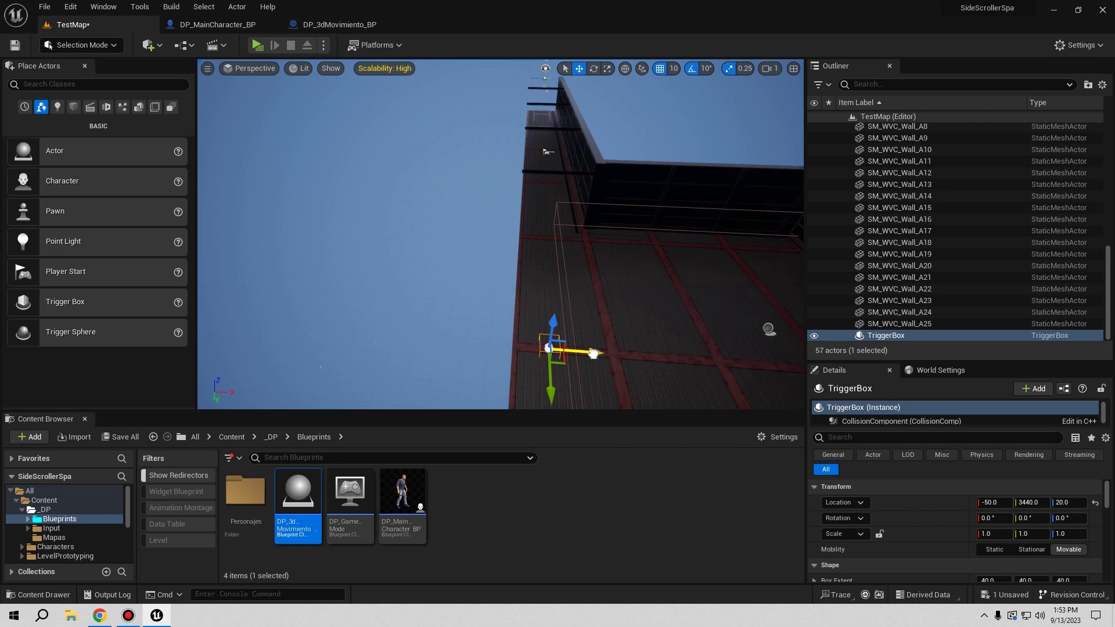
{"action": "right_click_drag", "start_coordinate": [592, 353], "coordinate": [571, 406]}
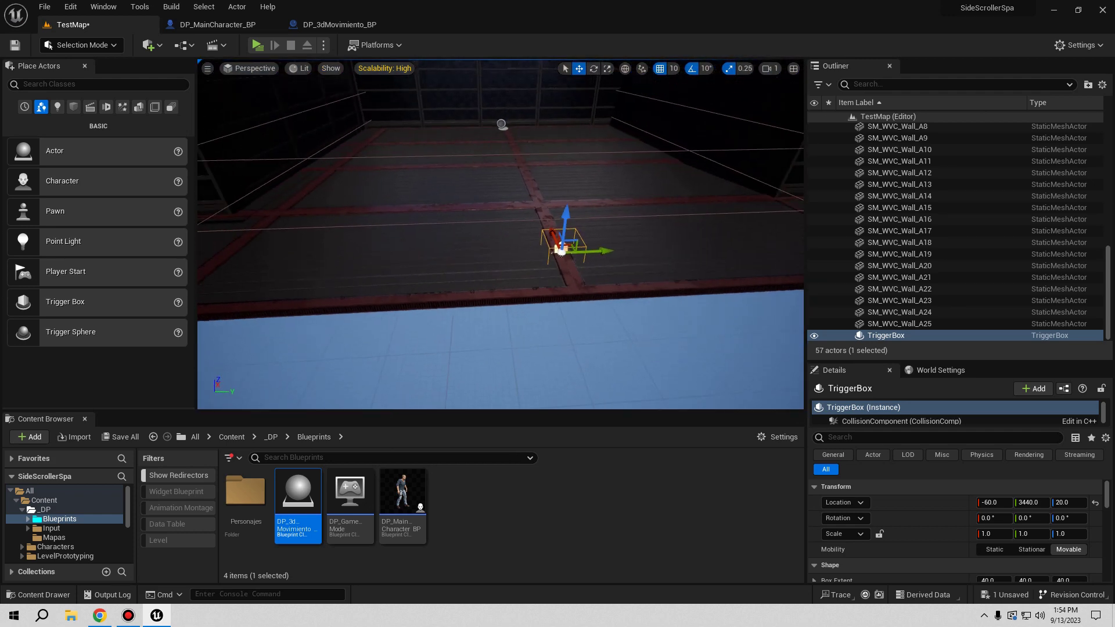
{"action": "right_click_drag", "start_coordinate": [510, 240], "coordinate": [510, 240]}
{"action": "left_click_drag", "start_coordinate": [498, 232], "coordinate": [507, 142]}
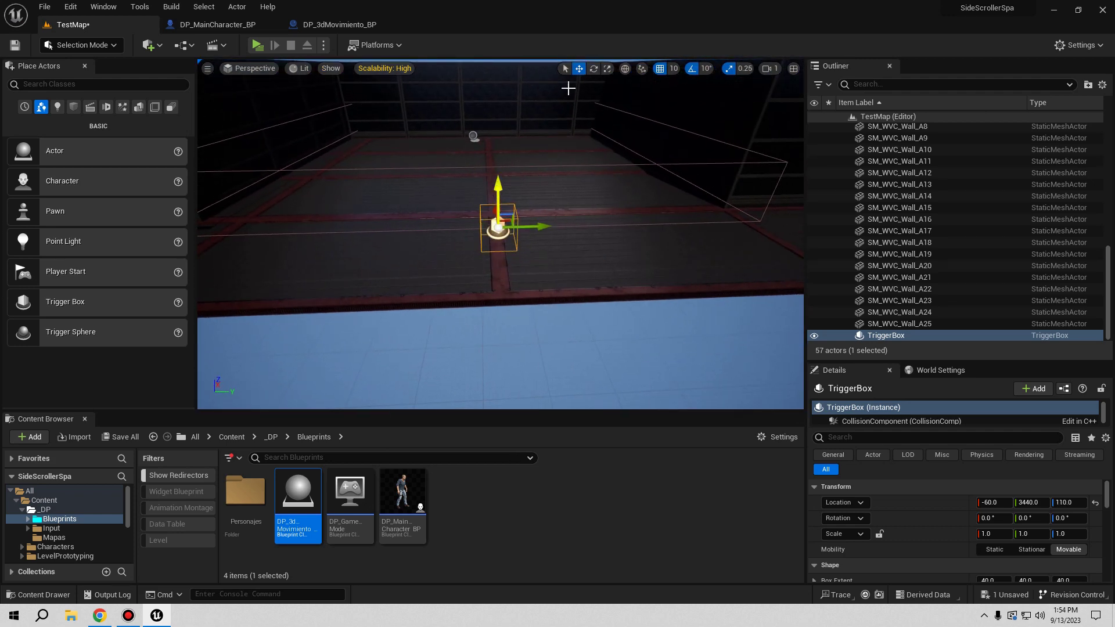
Step: Stretch the trigger box along Y to extent 40 × 840 × 103.75 and shift it to Y 3370
{"action": "left_click", "coordinate": [607, 68]}
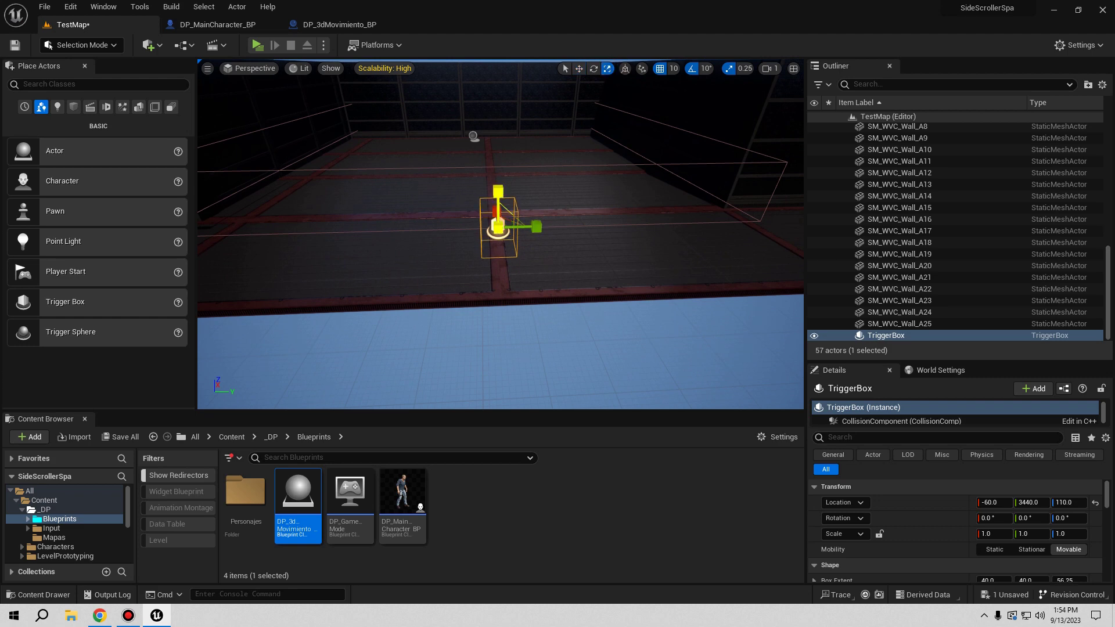
{"action": "right_click_drag", "start_coordinate": [510, 240], "coordinate": [510, 240]}
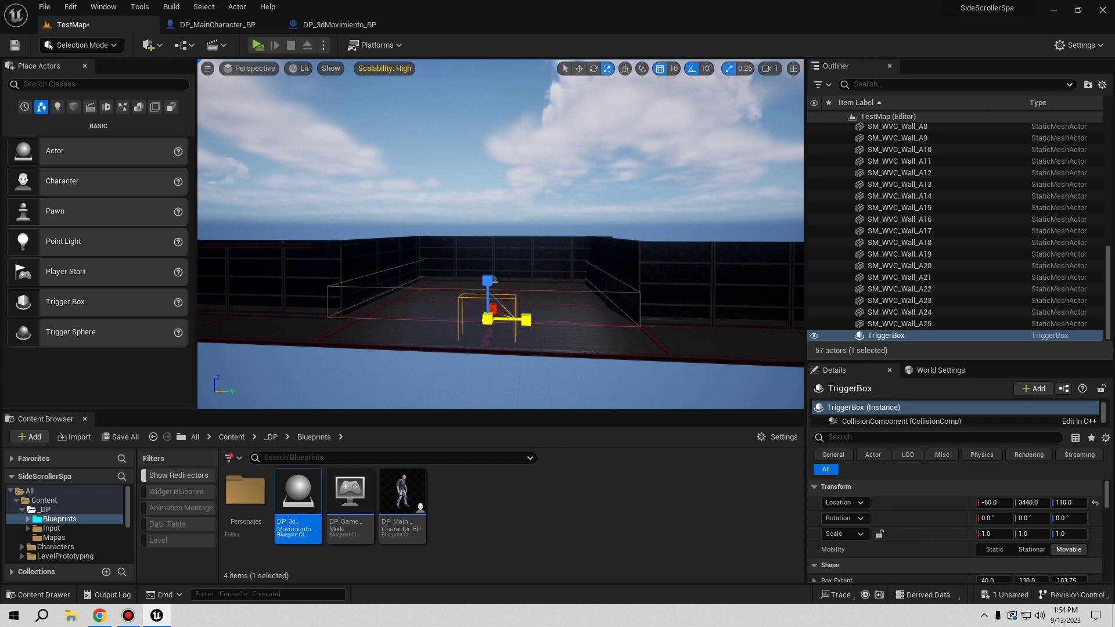
{"action": "left_click_drag", "start_coordinate": [526, 320], "coordinate": [575, 319]}
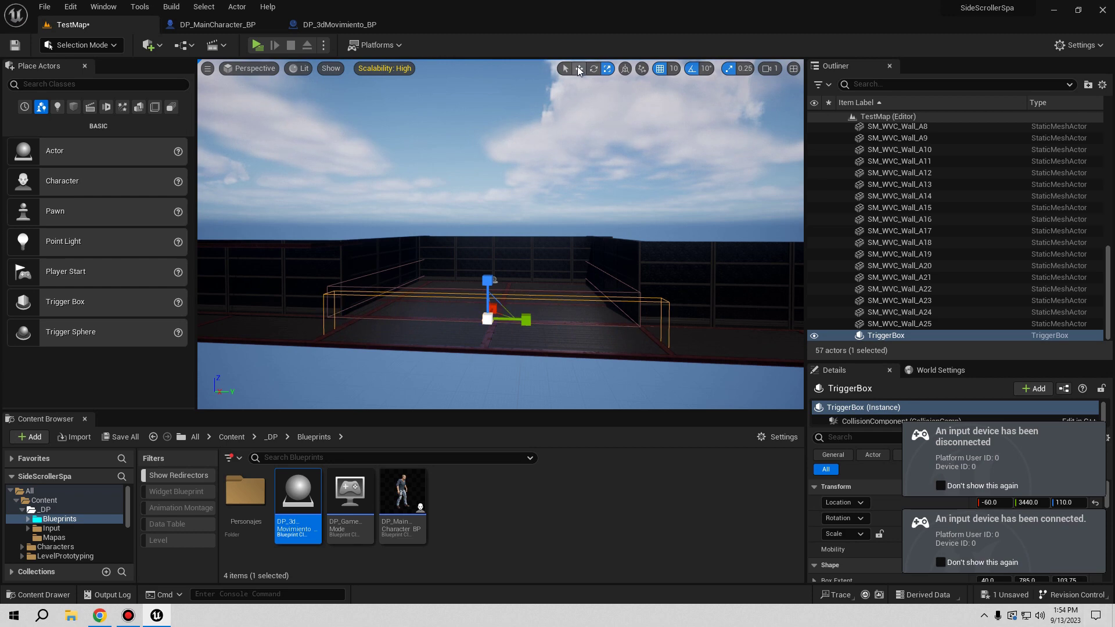
{"action": "left_click_drag", "start_coordinate": [529, 320], "coordinate": [514, 320]}
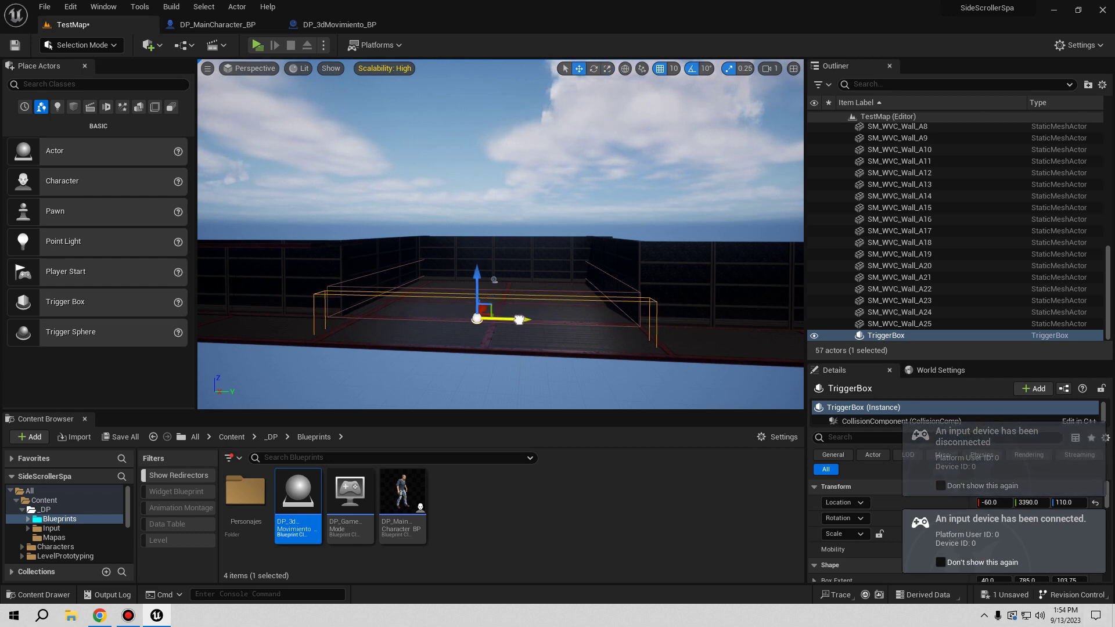
{"action": "right_click_drag", "start_coordinate": [629, 352], "coordinate": [630, 352]}
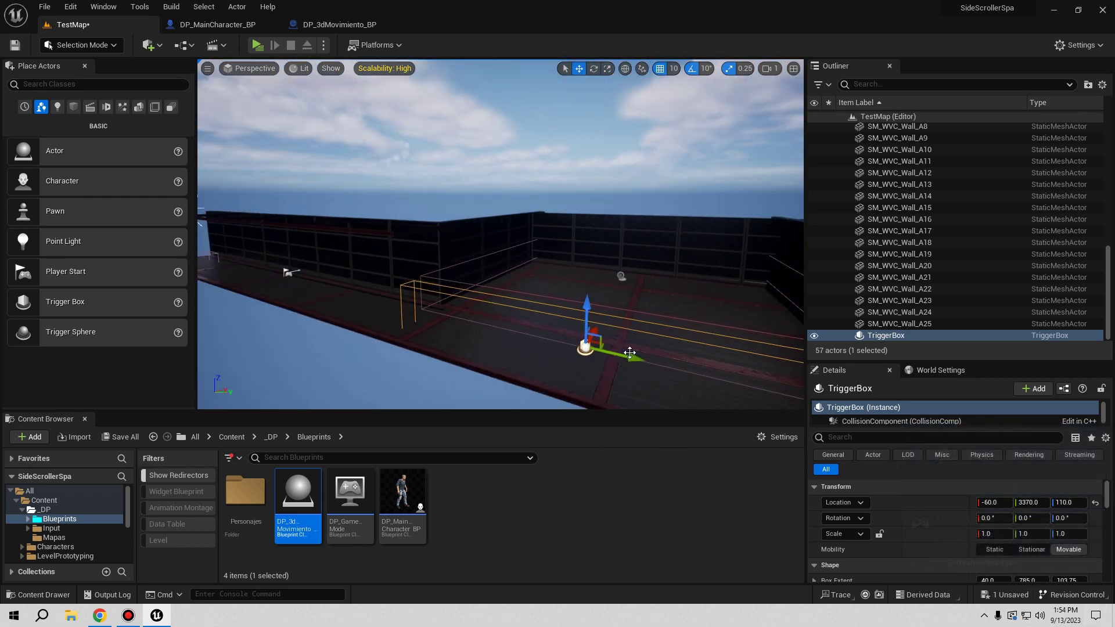
{"action": "right_click_drag", "start_coordinate": [550, 362], "coordinate": [550, 363]}
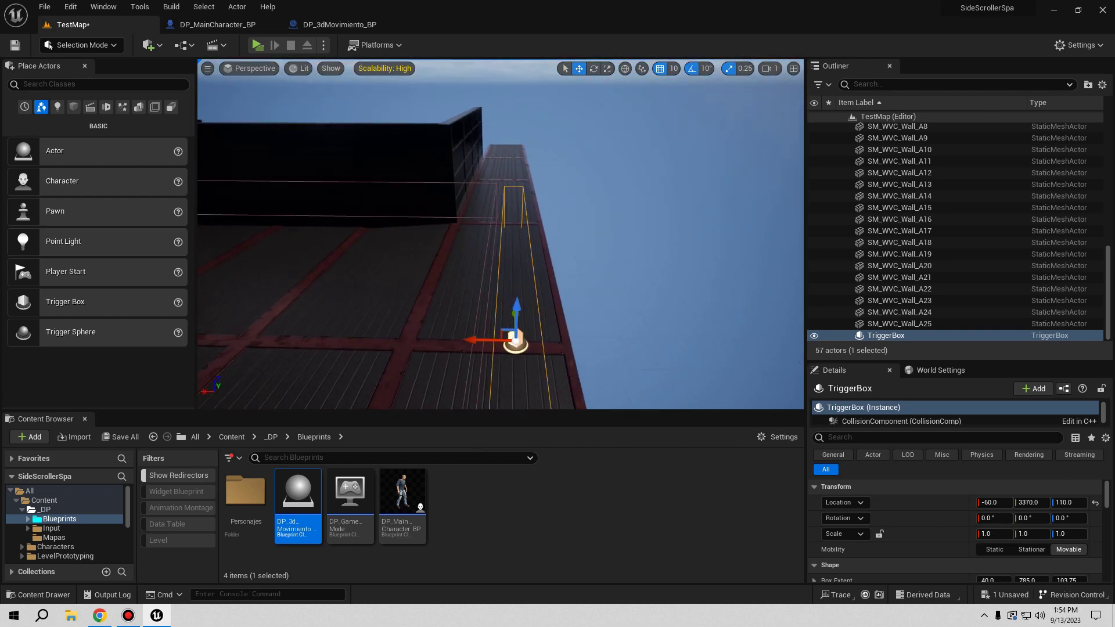
{"action": "right_click_drag", "start_coordinate": [265, 255], "coordinate": [265, 256]}
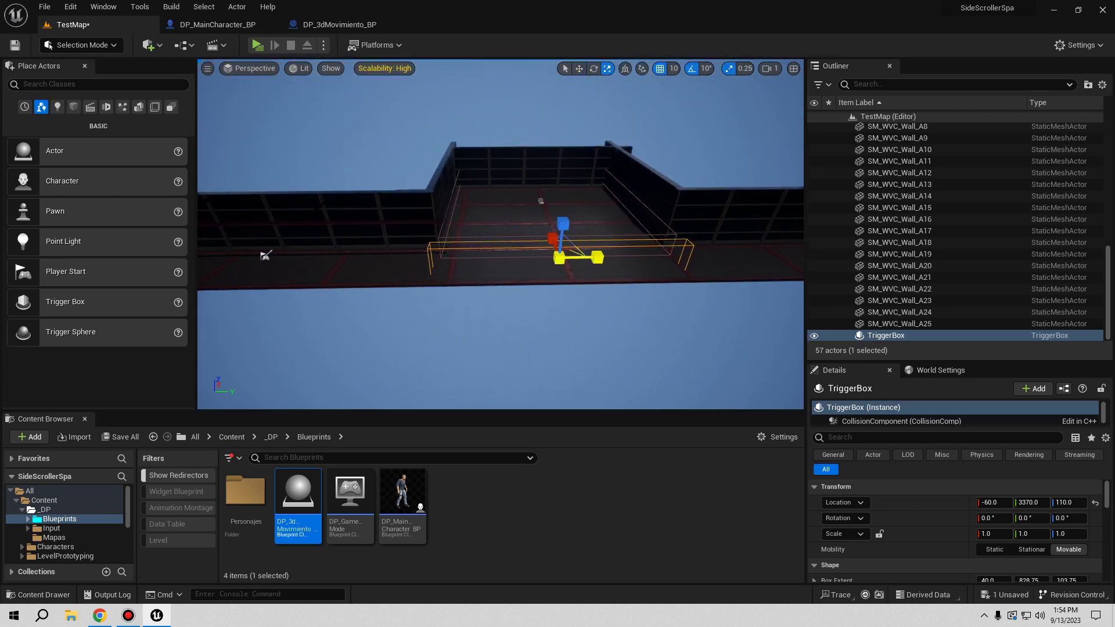
{"action": "right_click_drag", "start_coordinate": [595, 256], "coordinate": [552, 266]}
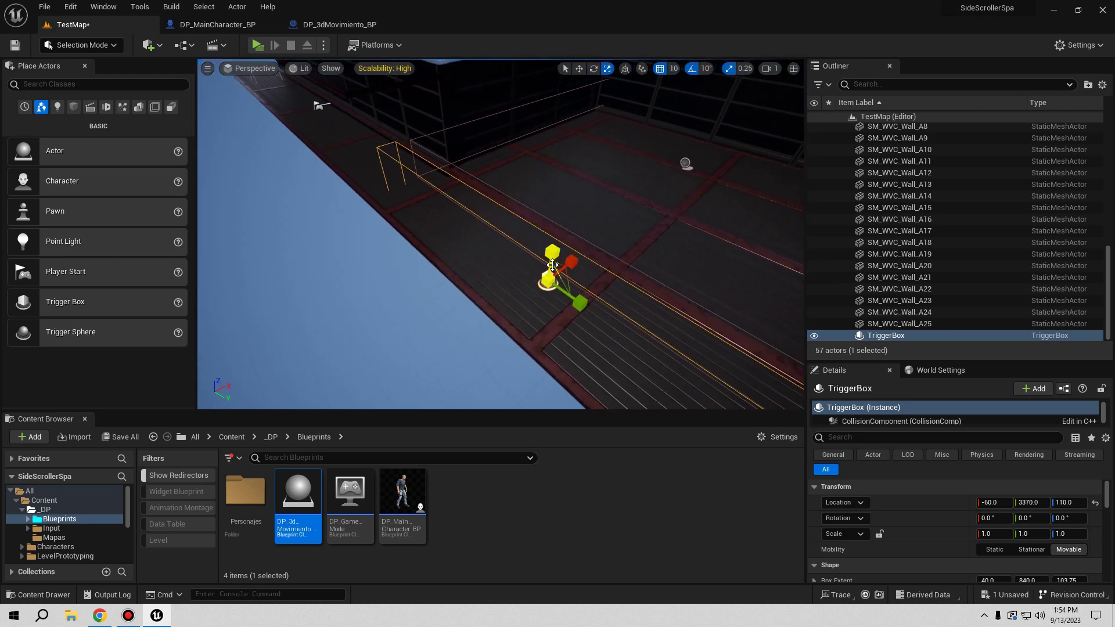
Step: Set the TriggerBox collision preset to BlockAll, then switch to the DP_3dMovimiento_BP Event Graph
{"action": "scroll", "coordinate": [981, 525], "scroll_direction": "down", "scroll_amount": 3}
{"action": "scroll", "coordinate": [996, 527], "scroll_direction": "down", "scroll_amount": 2}
{"action": "scroll", "coordinate": [999, 527], "scroll_direction": "down", "scroll_amount": 2}
{"action": "scroll", "coordinate": [1003, 526], "scroll_direction": "down", "scroll_amount": 3}
{"action": "scroll", "coordinate": [1005, 526], "scroll_direction": "down", "scroll_amount": 3}
{"action": "scroll", "coordinate": [1016, 524], "scroll_direction": "down", "scroll_amount": 3}
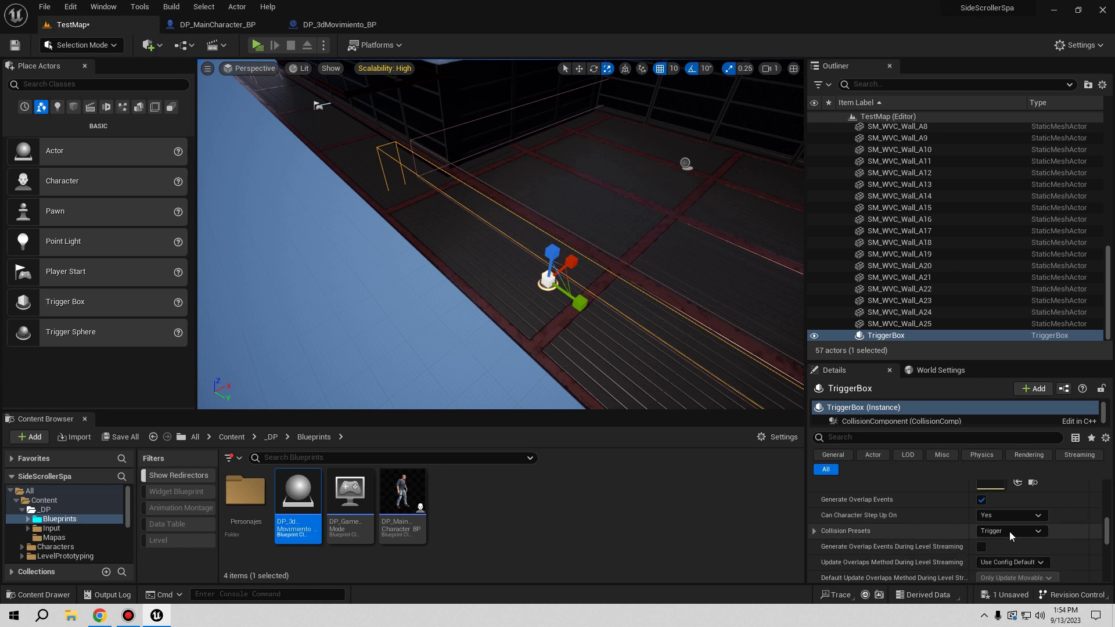
{"action": "left_click", "coordinate": [1006, 531]}
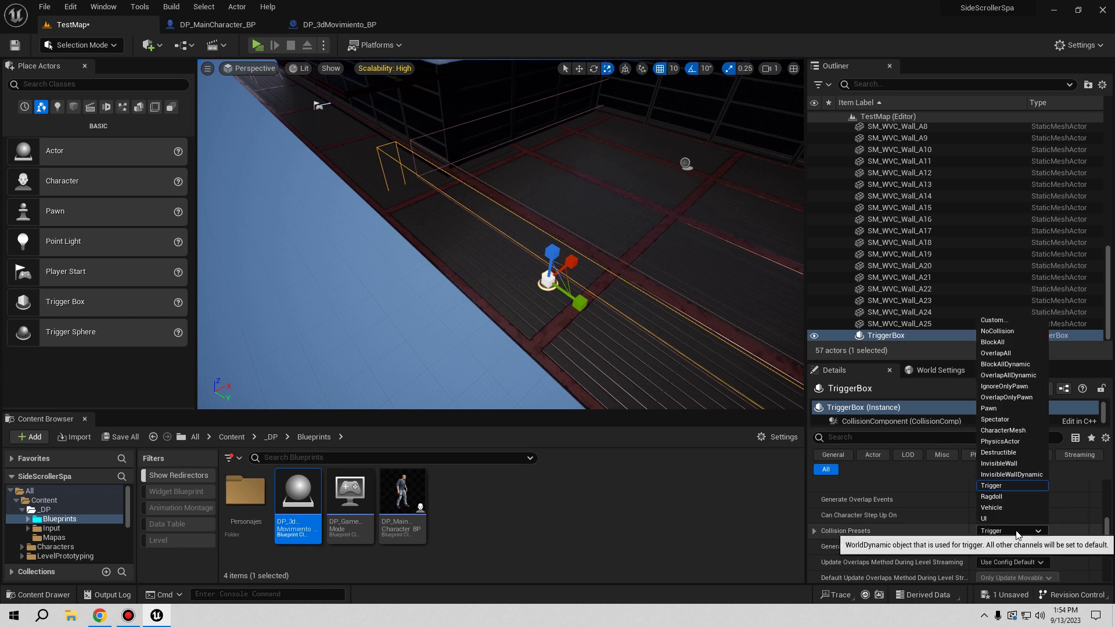
{"action": "left_click", "coordinate": [1004, 342]}
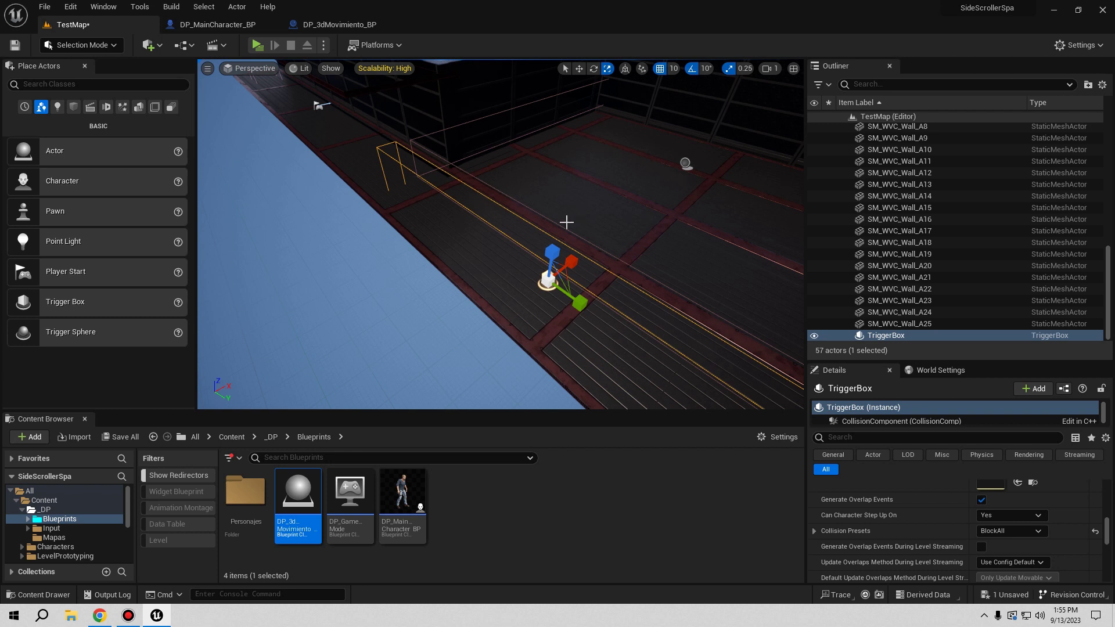
{"action": "left_click", "coordinate": [307, 22]}
{"action": "scroll", "coordinate": [725, 295], "scroll_direction": "up", "scroll_amount": 2}
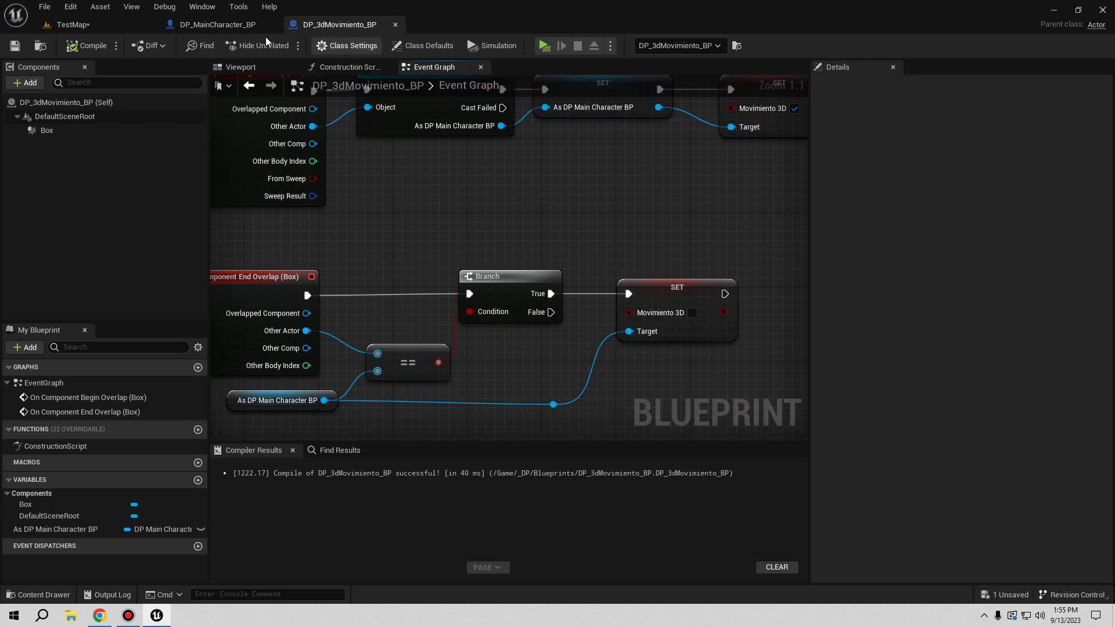
Step: Peek at DP_MainCharacter_BP's Camera Input graph, then go back to the TestMap level
{"action": "left_click", "coordinate": [237, 23]}
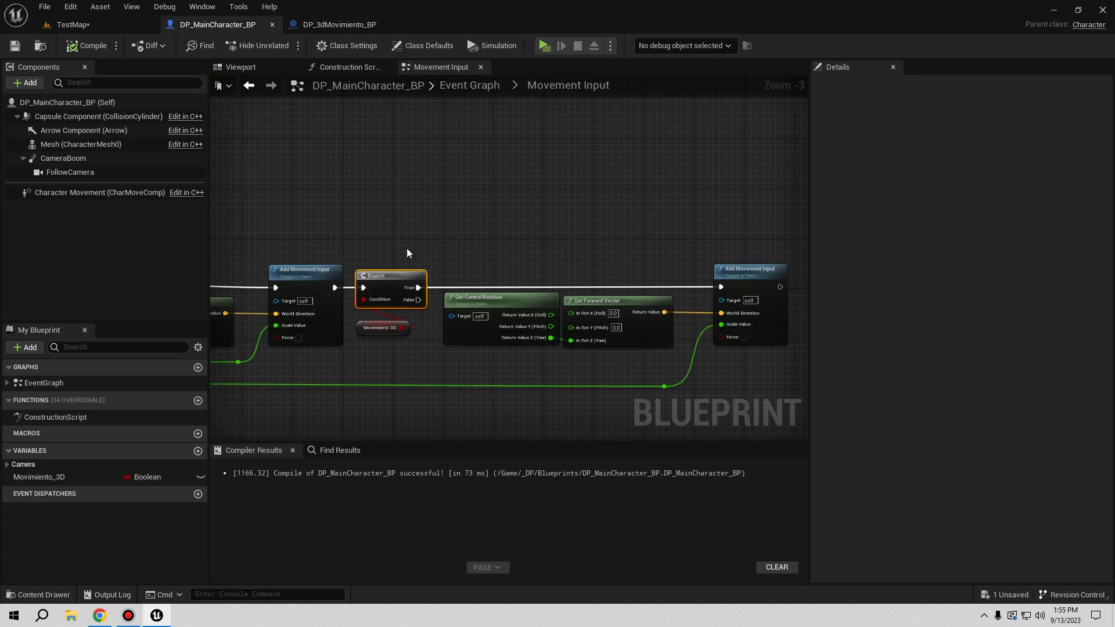
{"action": "left_click", "coordinate": [483, 92]}
{"action": "double_click", "coordinate": [427, 311]}
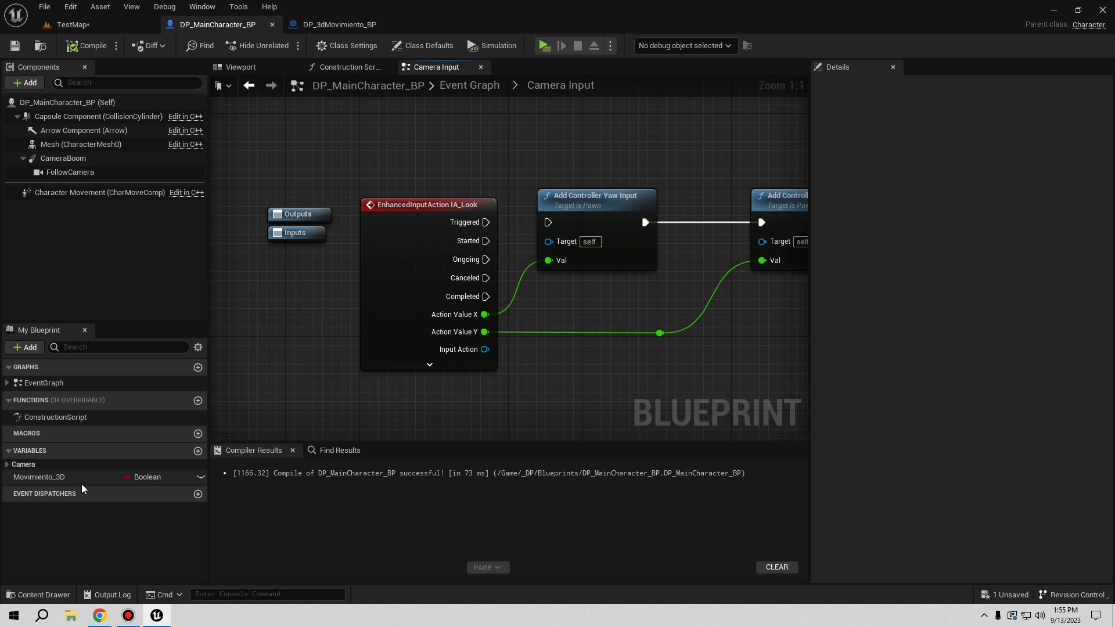
{"action": "left_click", "coordinate": [160, 25]}
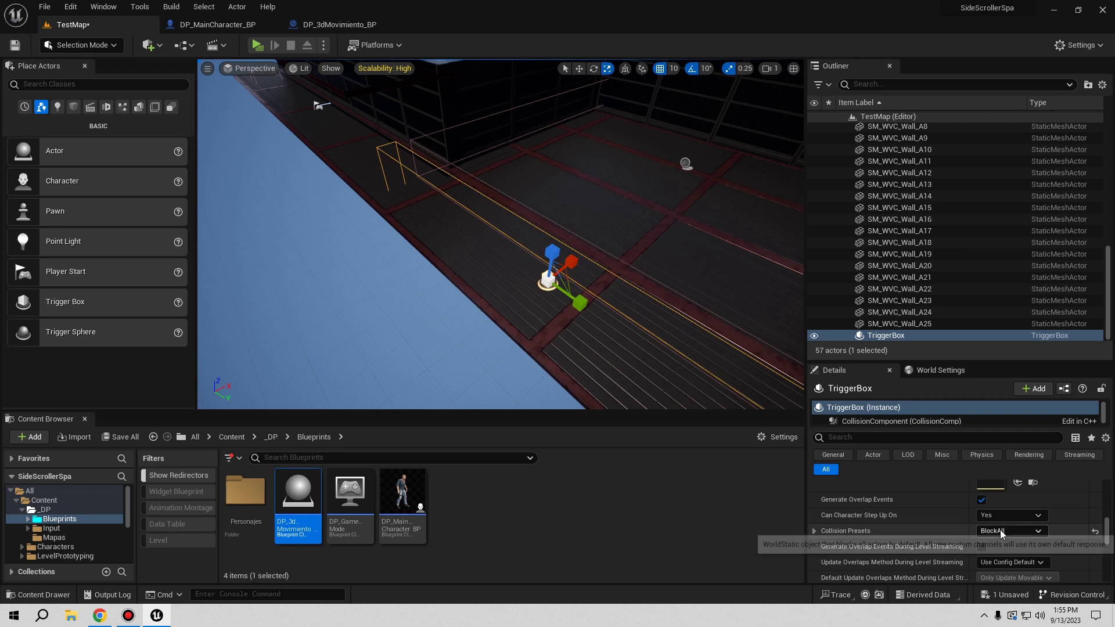
Step: Switch the TriggerBox collision to Custom, ignoring the Camera channel
{"action": "left_click", "coordinate": [1000, 534]}
{"action": "left_click", "coordinate": [1008, 321]}
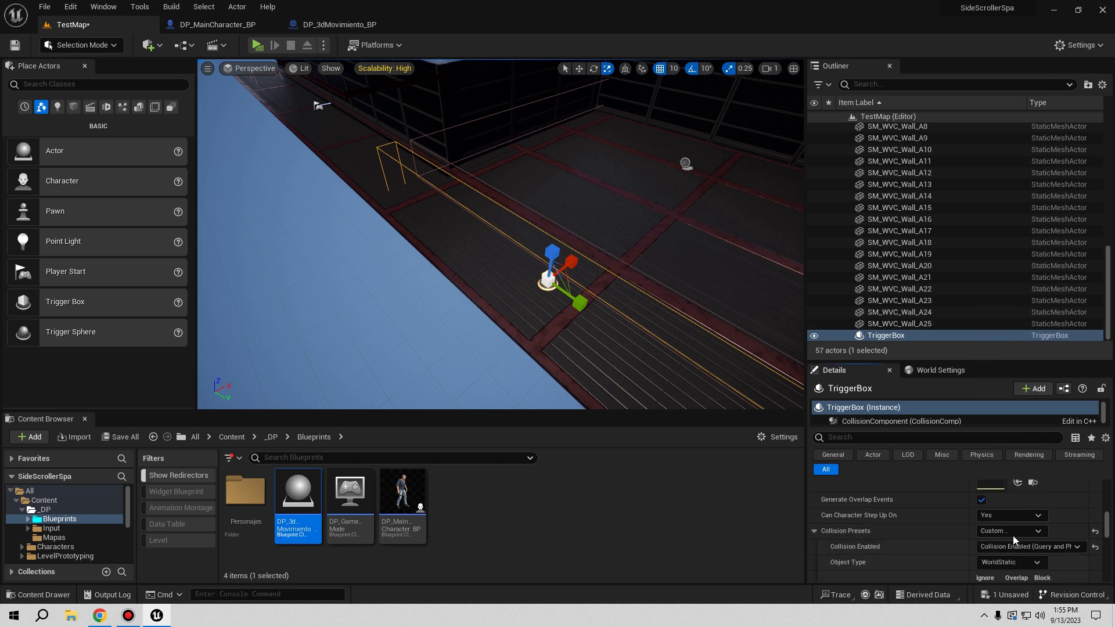
{"action": "scroll", "coordinate": [1016, 577], "scroll_direction": "down", "scroll_amount": 2}
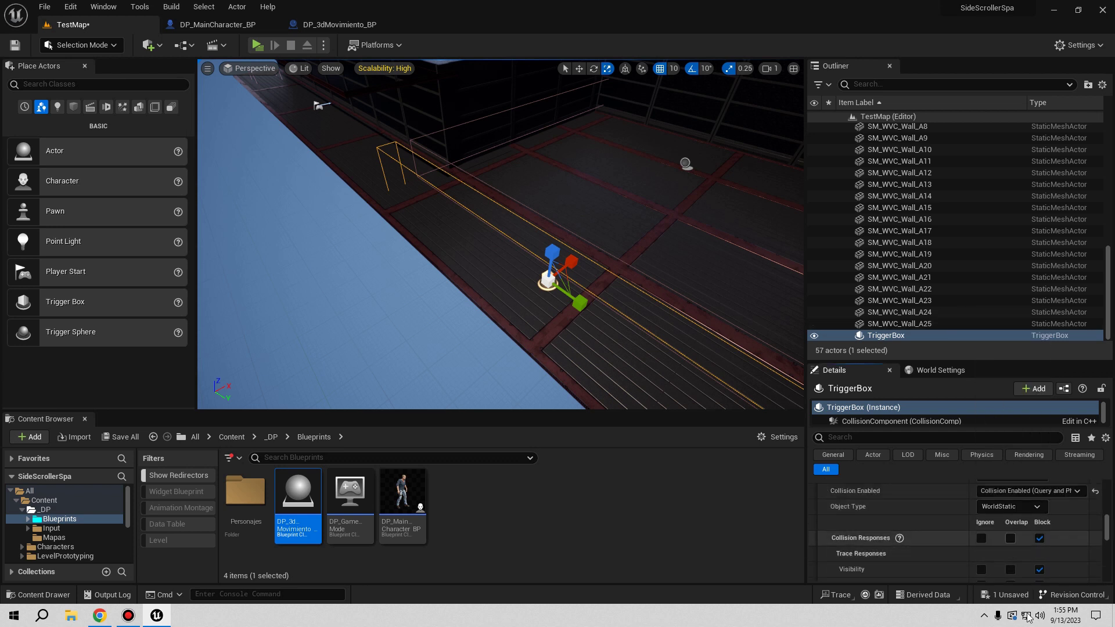
{"action": "scroll", "coordinate": [1029, 530], "scroll_direction": "down", "scroll_amount": 2}
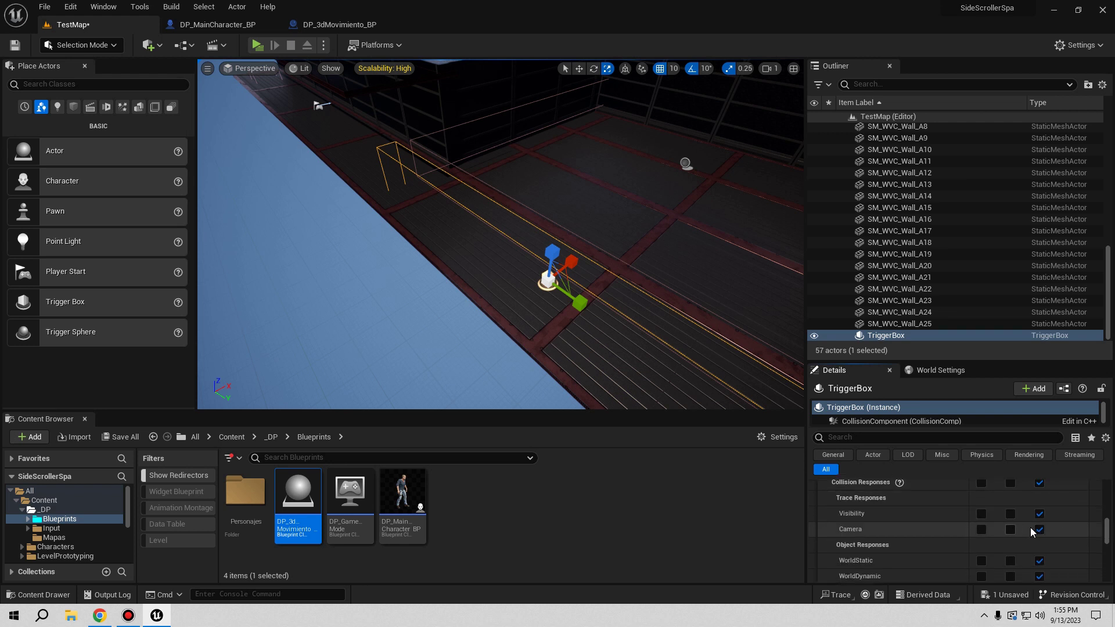
{"action": "scroll", "coordinate": [987, 520], "scroll_direction": "up", "scroll_amount": 1}
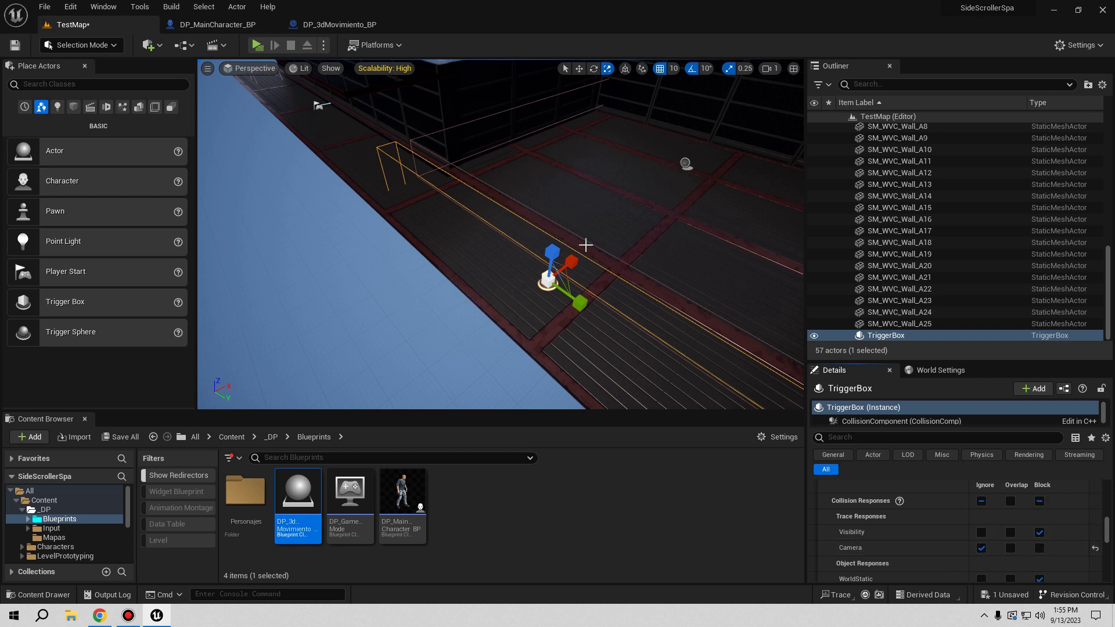
Step: Save all changes including TestMap and start a play test
{"action": "left_click", "coordinate": [119, 439]}
{"action": "left_click", "coordinate": [644, 440]}
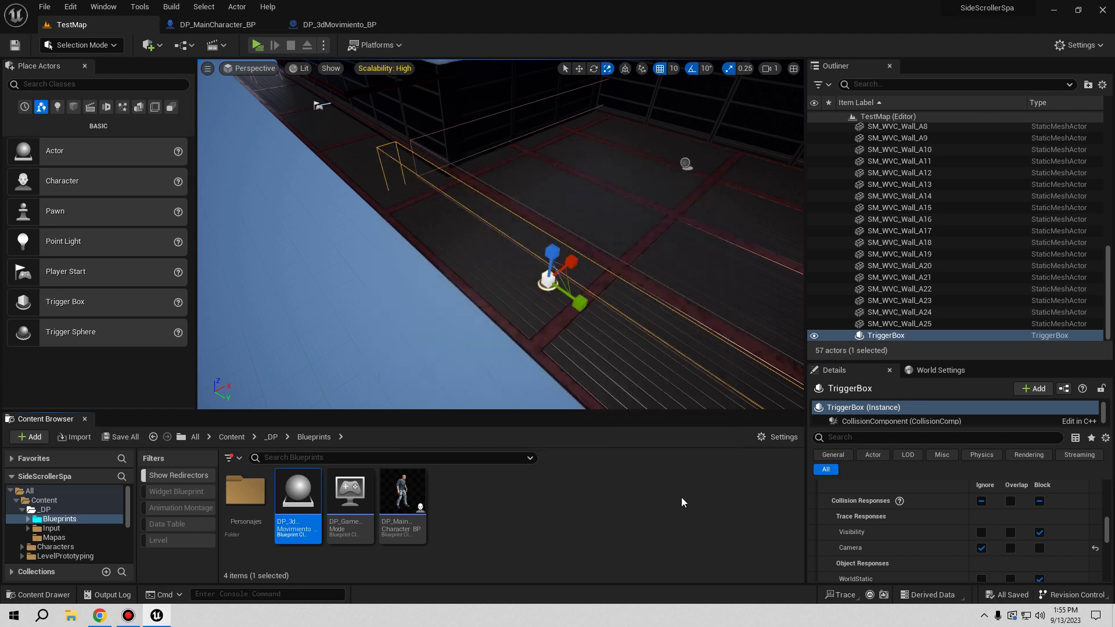
{"action": "left_click", "coordinate": [264, 47]}
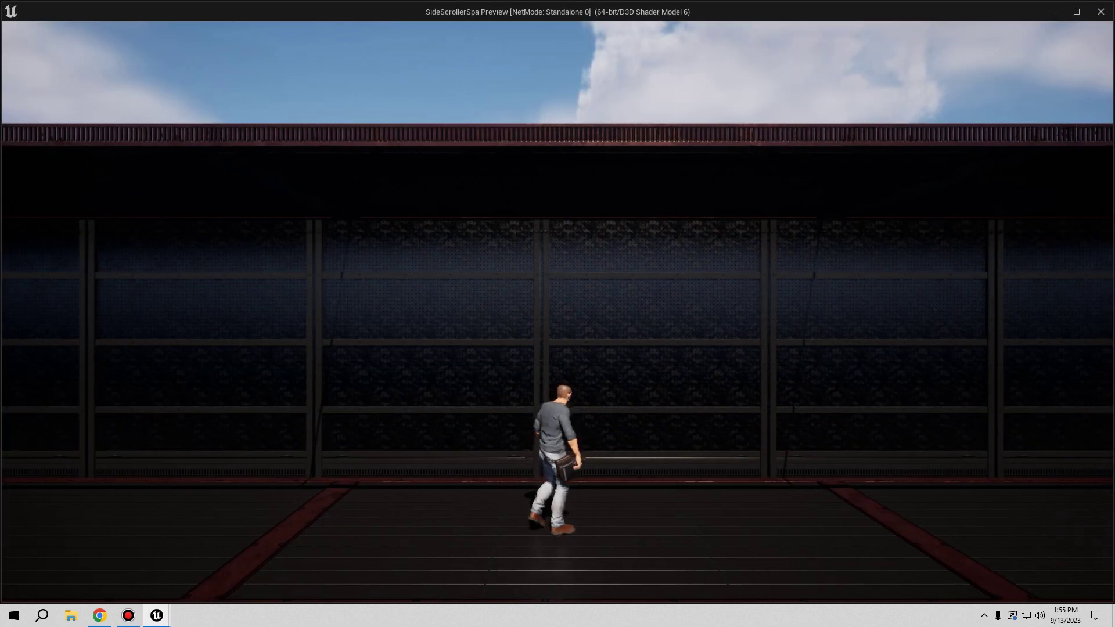
Step: Stop the running play test and nudge the trigger box slightly along X
{"action": "key", "text": "d"}
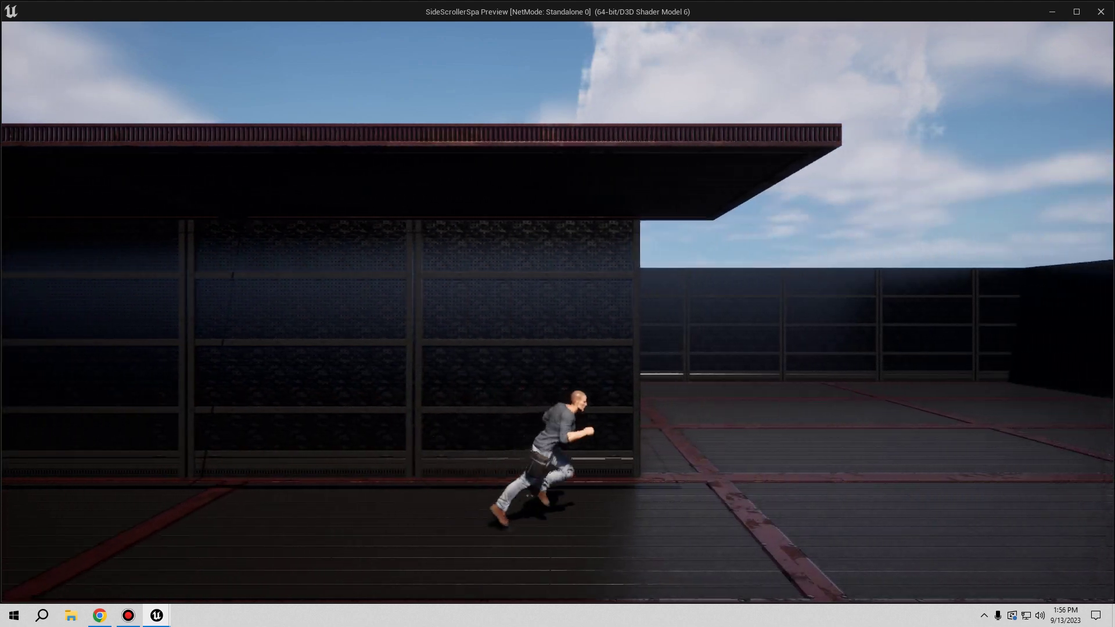
{"action": "key", "text": "Escape"}
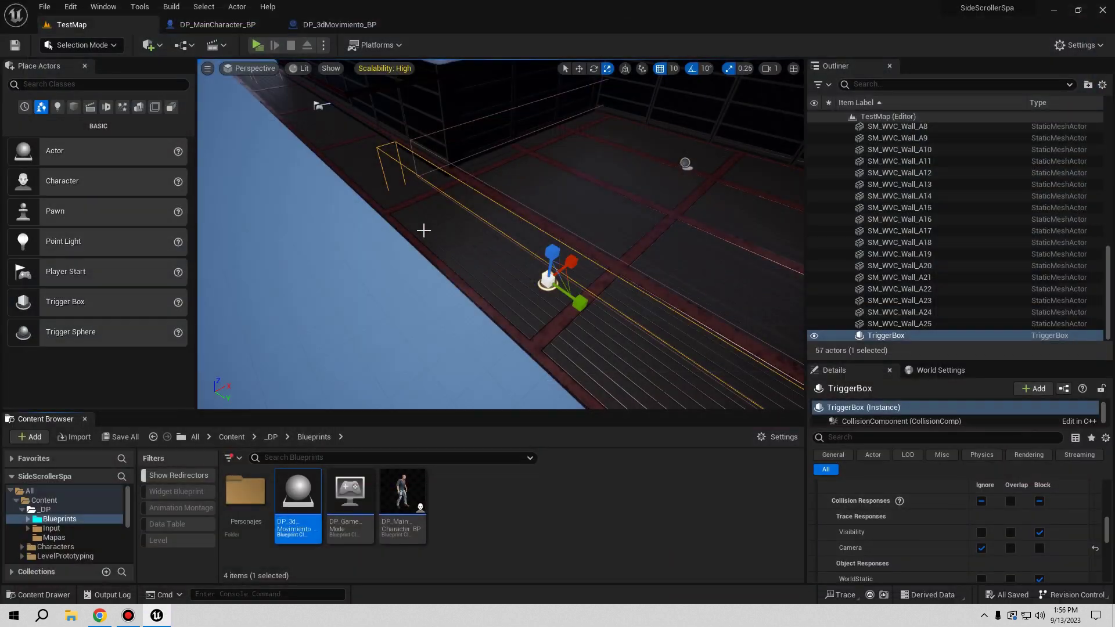
{"action": "right_click_drag", "start_coordinate": [423, 231], "coordinate": [577, 78]}
{"action": "key", "text": "w"}
{"action": "left_click_drag", "start_coordinate": [619, 287], "coordinate": [615, 289]}
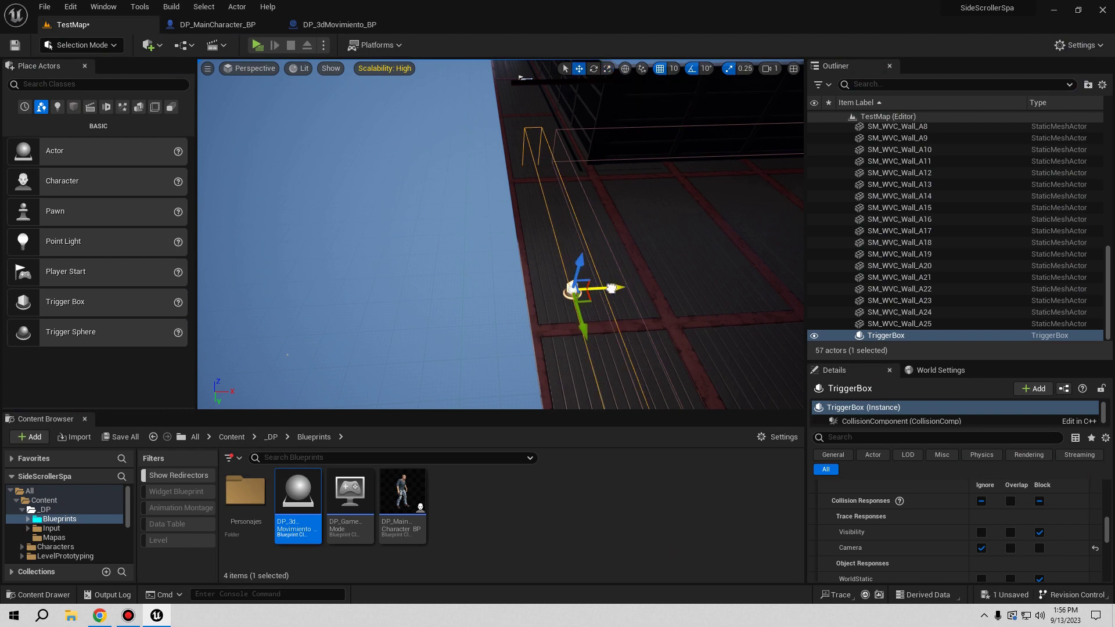
{"action": "left_click", "coordinate": [610, 289]}
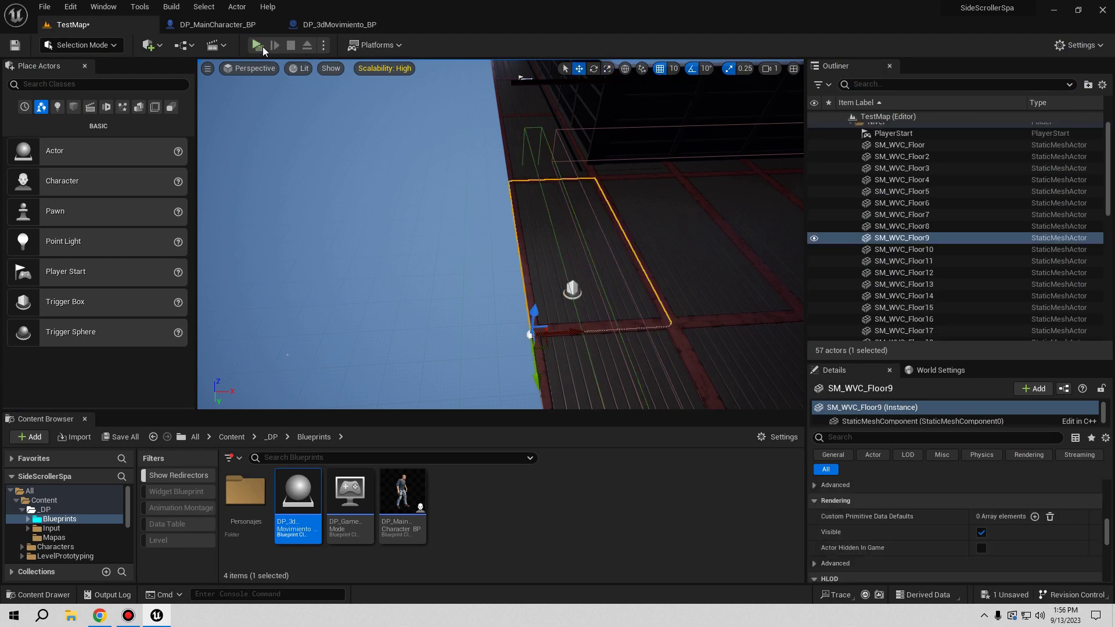
Step: Start a new play test and run the character around the walled courtyard
{"action": "left_click", "coordinate": [262, 46]}
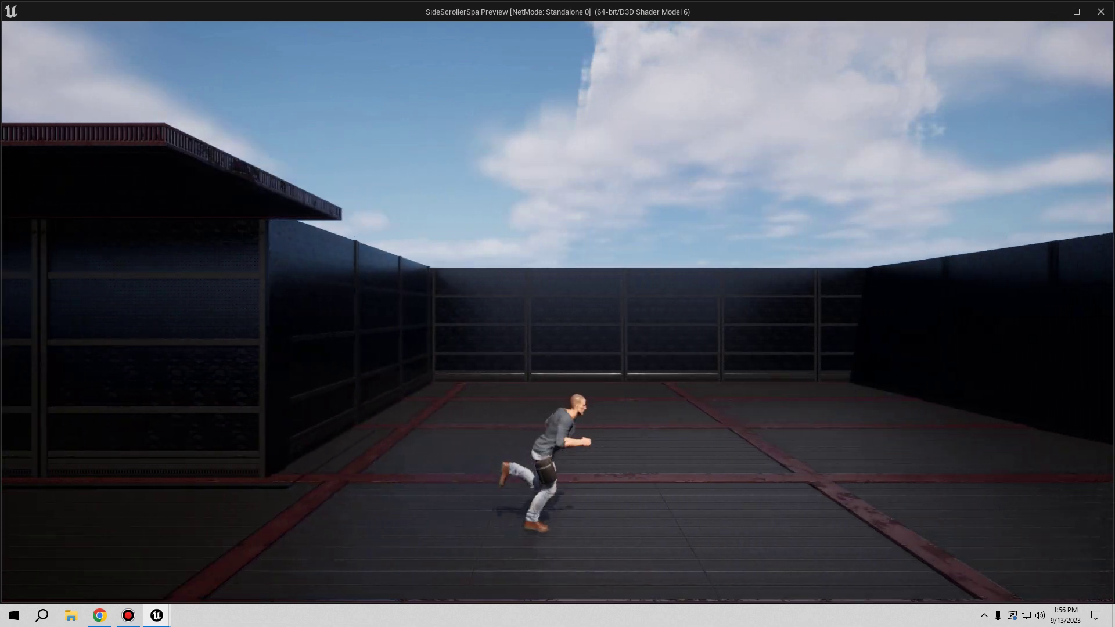
{"action": "key", "text": "w"}
{"action": "key", "text": "s"}
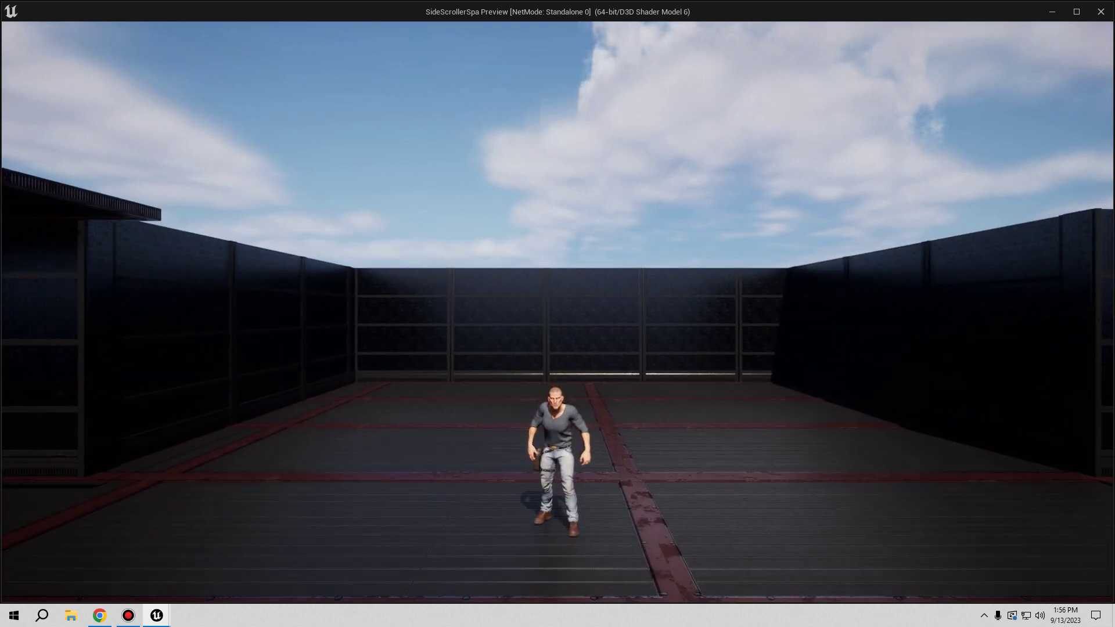
{"action": "key", "text": "d"}
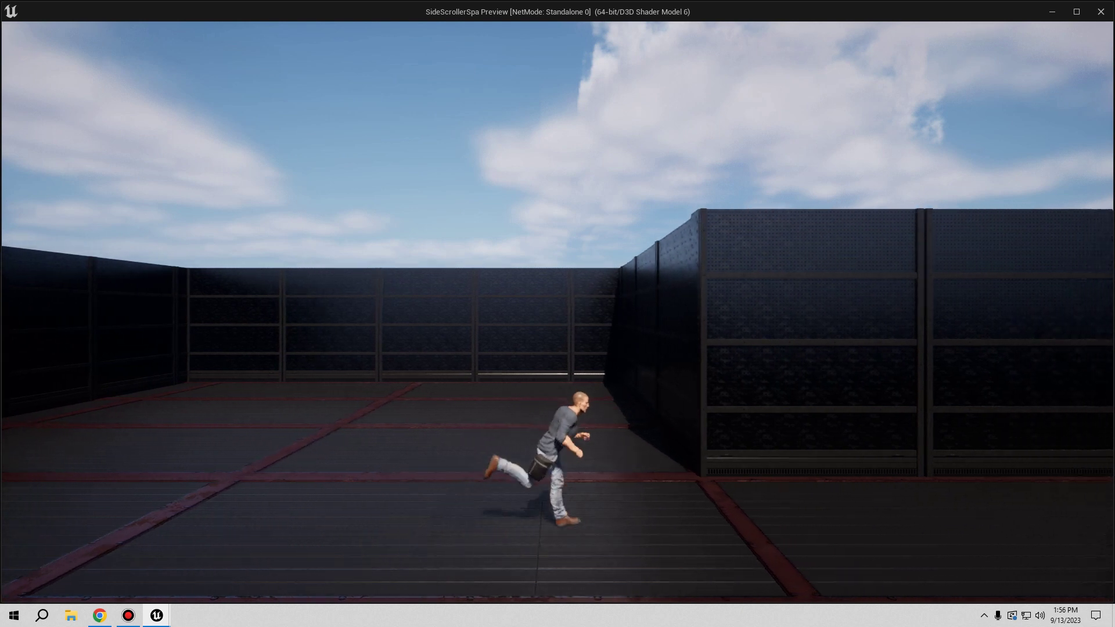
{"action": "key", "text": "w"}
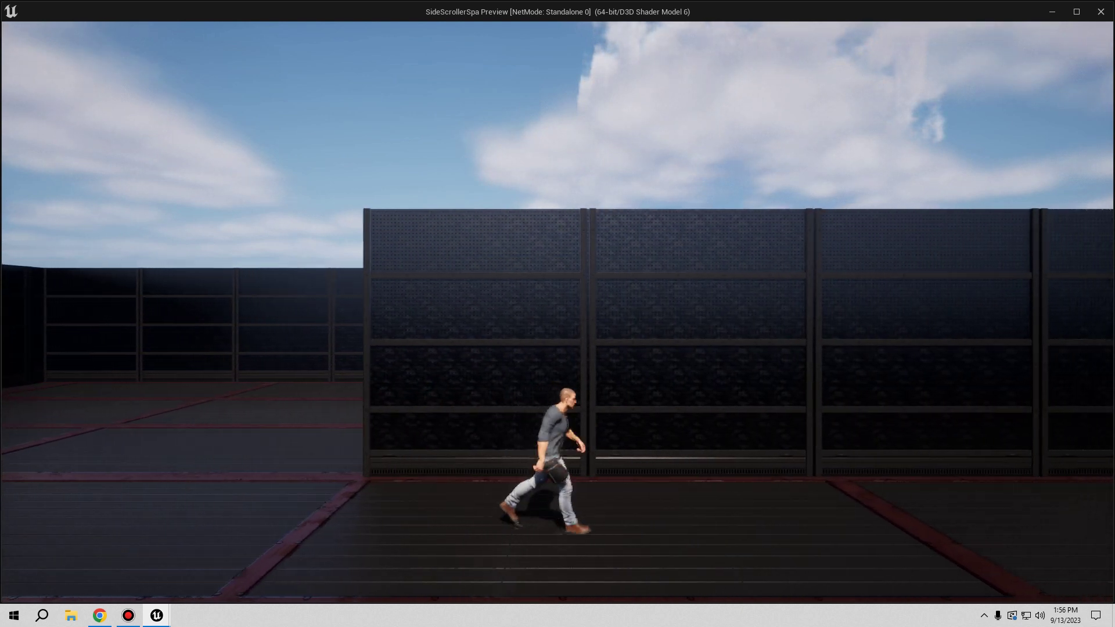
{"action": "key", "text": "a"}
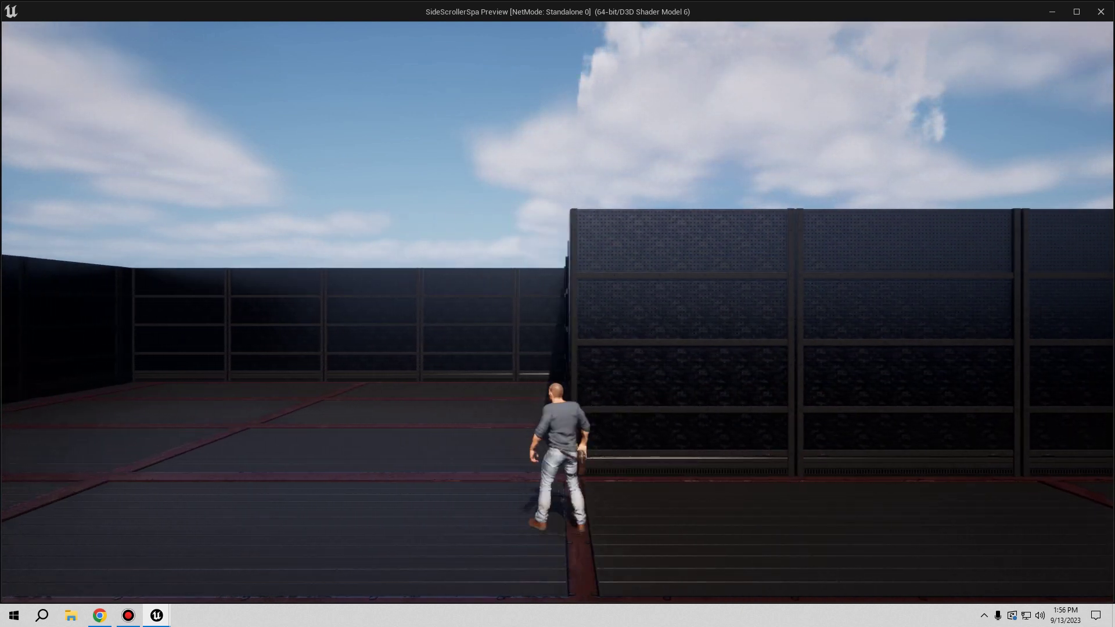
{"action": "key", "text": "w"}
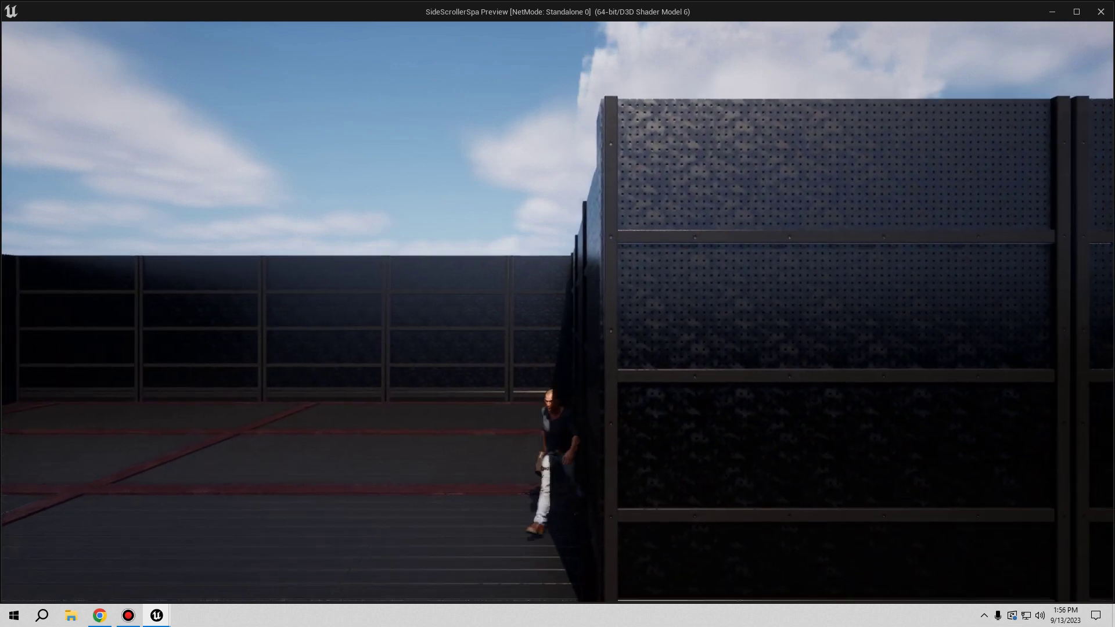
{"action": "key", "text": "s"}
{"action": "key", "text": "d"}
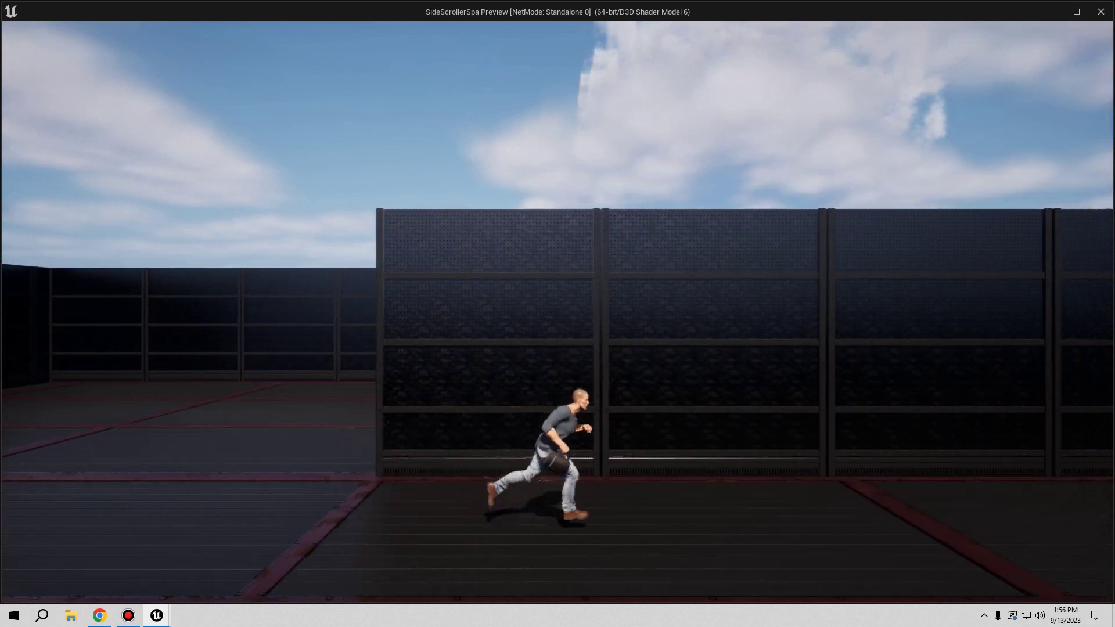
{"action": "key", "text": "a"}
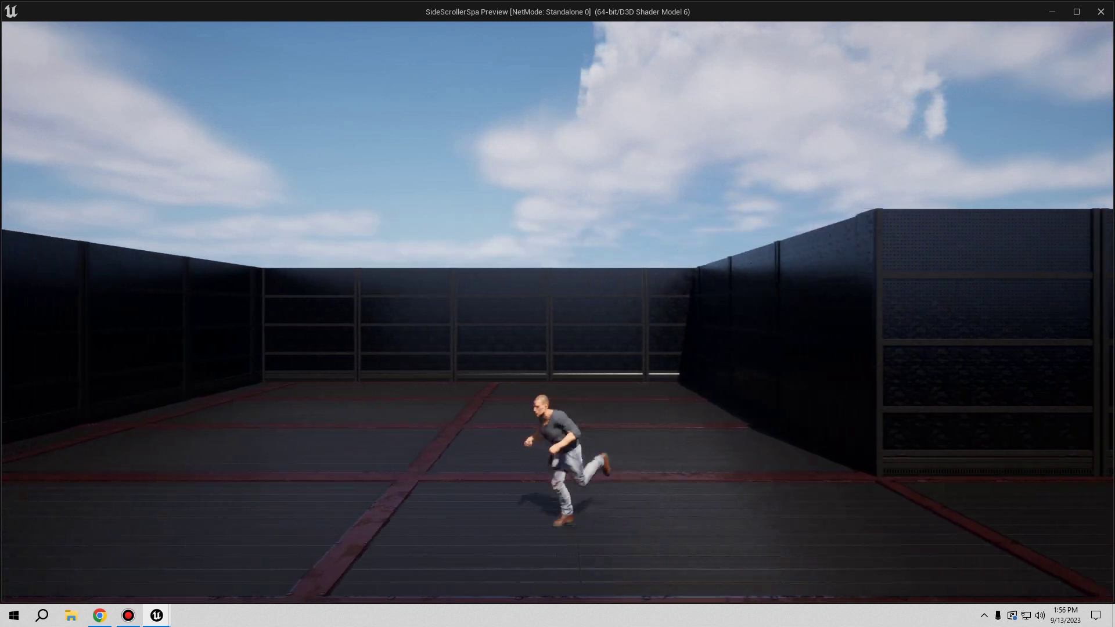
{"action": "key", "text": "s"}
{"action": "key", "text": "a"}
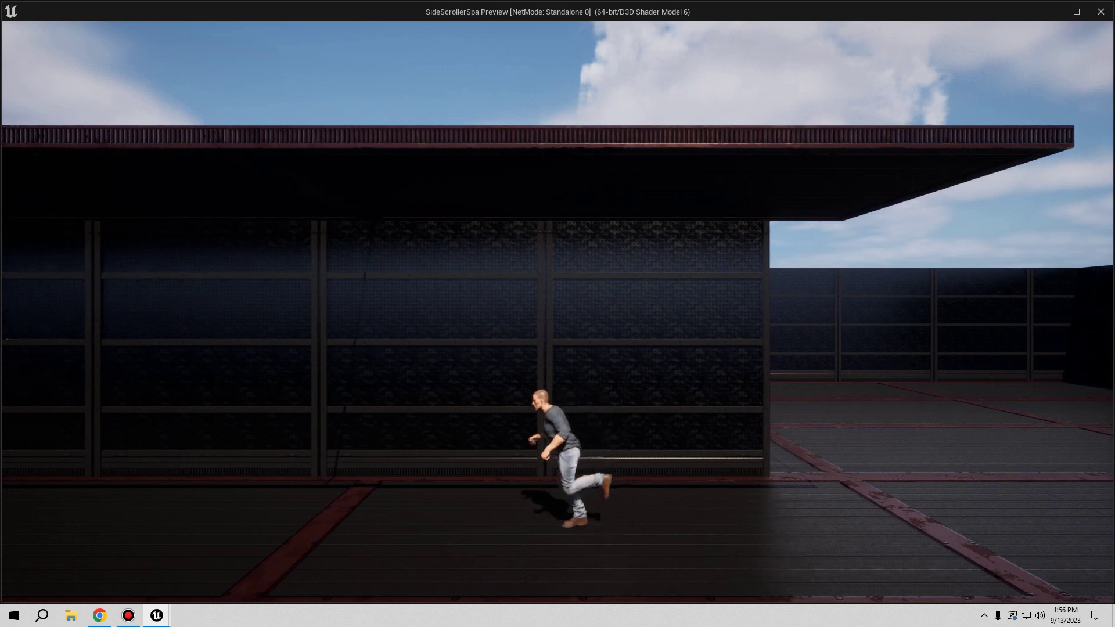
Step: Keep running until the character leaps off the platform edge, then end the play test
{"action": "key", "text": "d"}
{"action": "key", "text": "w"}
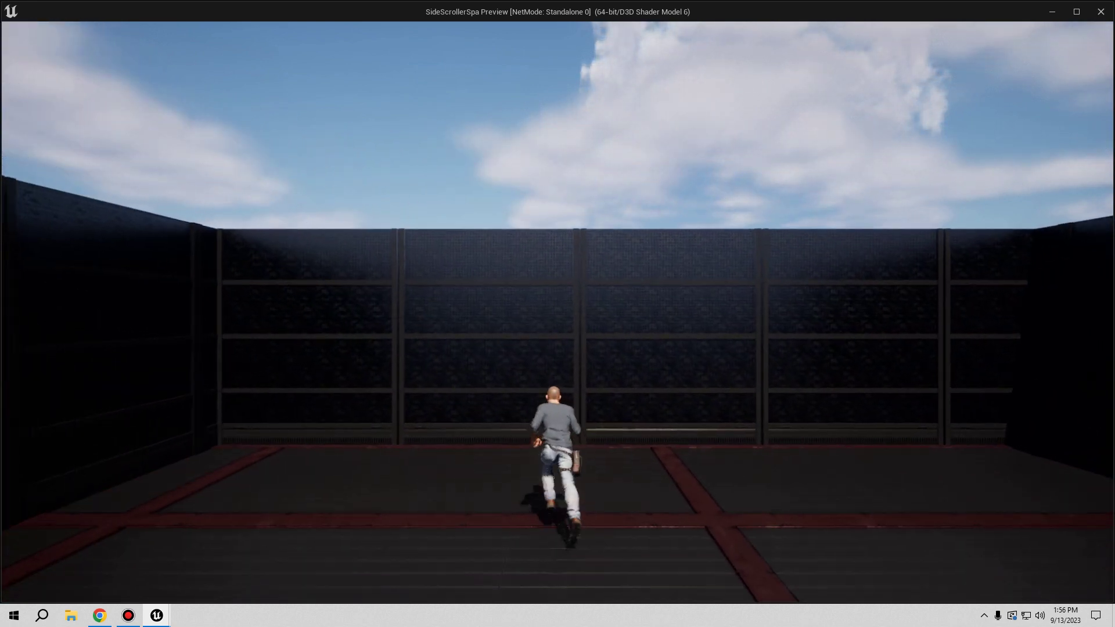
{"action": "key", "text": "a"}
{"action": "key", "text": "w"}
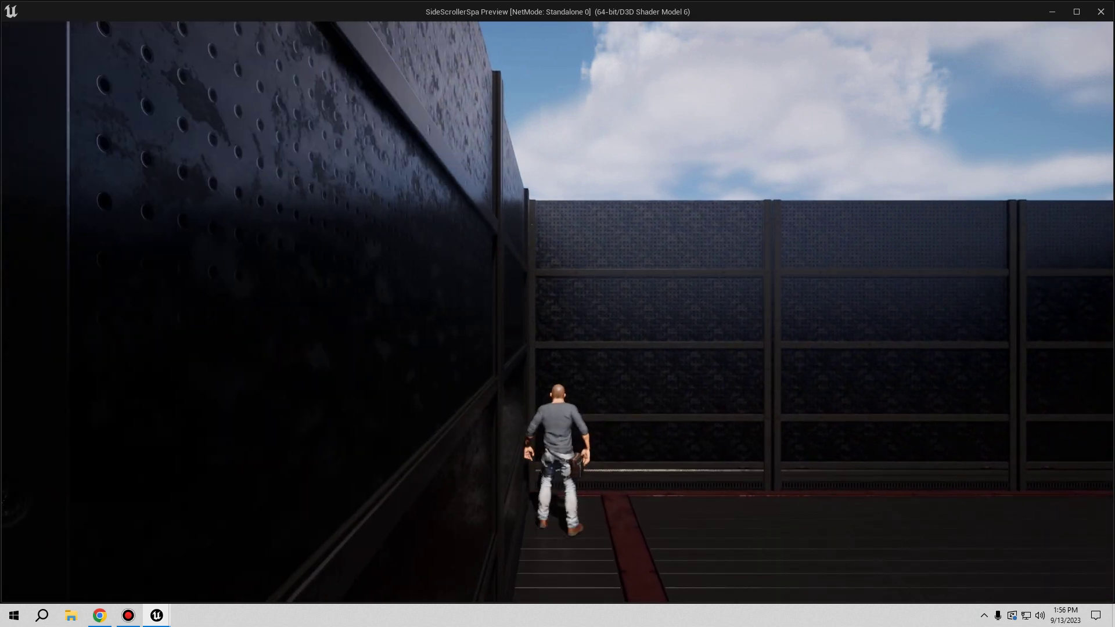
{"action": "key", "text": "d"}
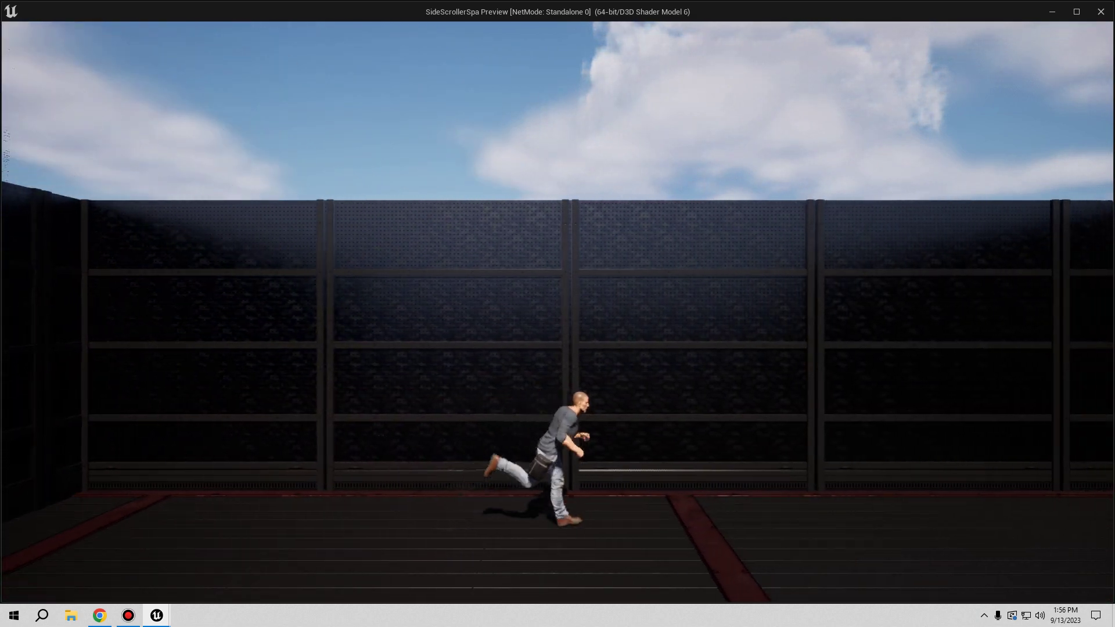
{"action": "key", "text": "s"}
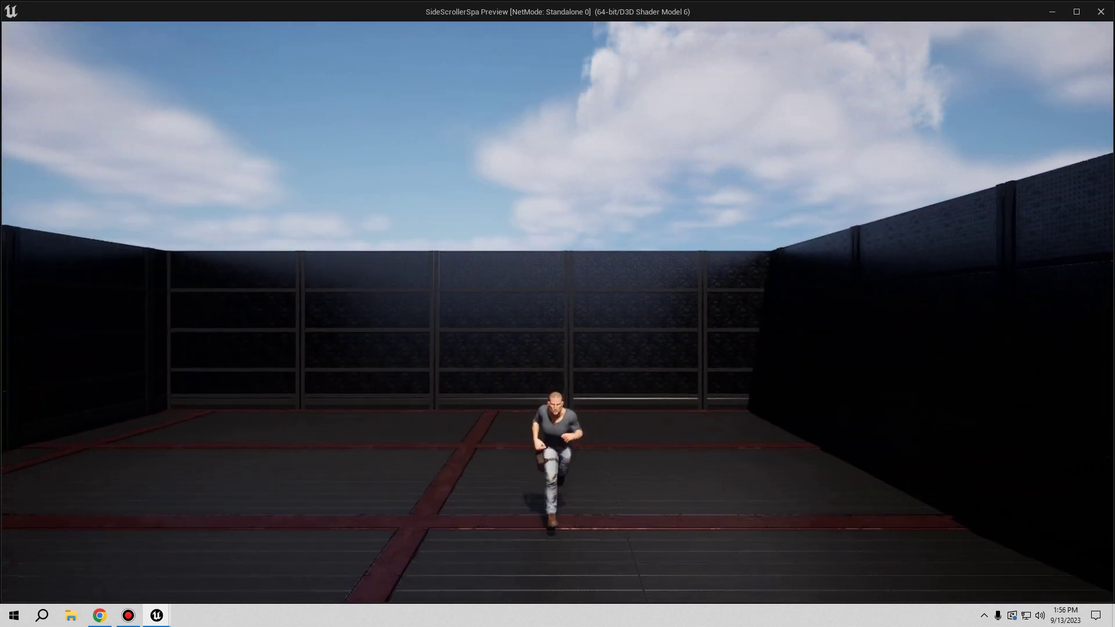
{"action": "key", "text": "d"}
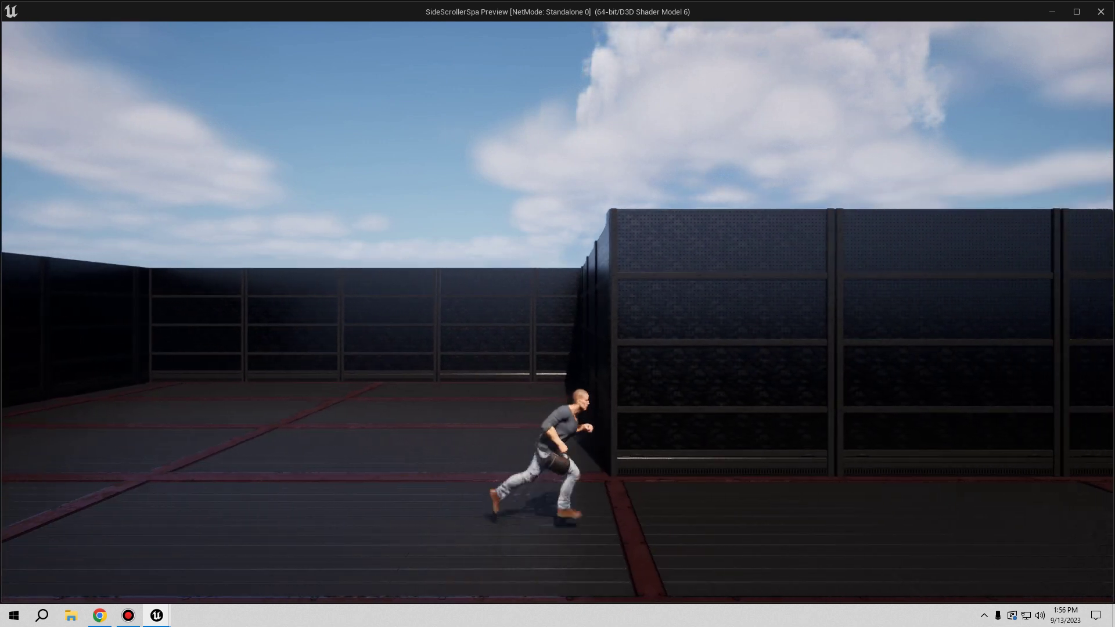
{"action": "key", "text": "w"}
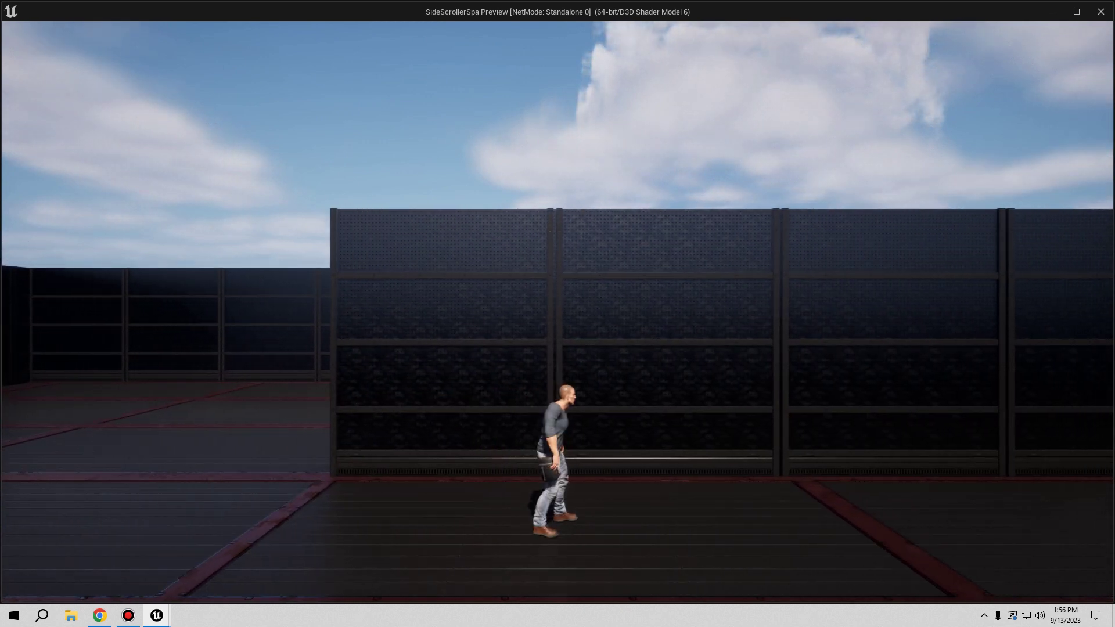
{"action": "key", "text": "d"}
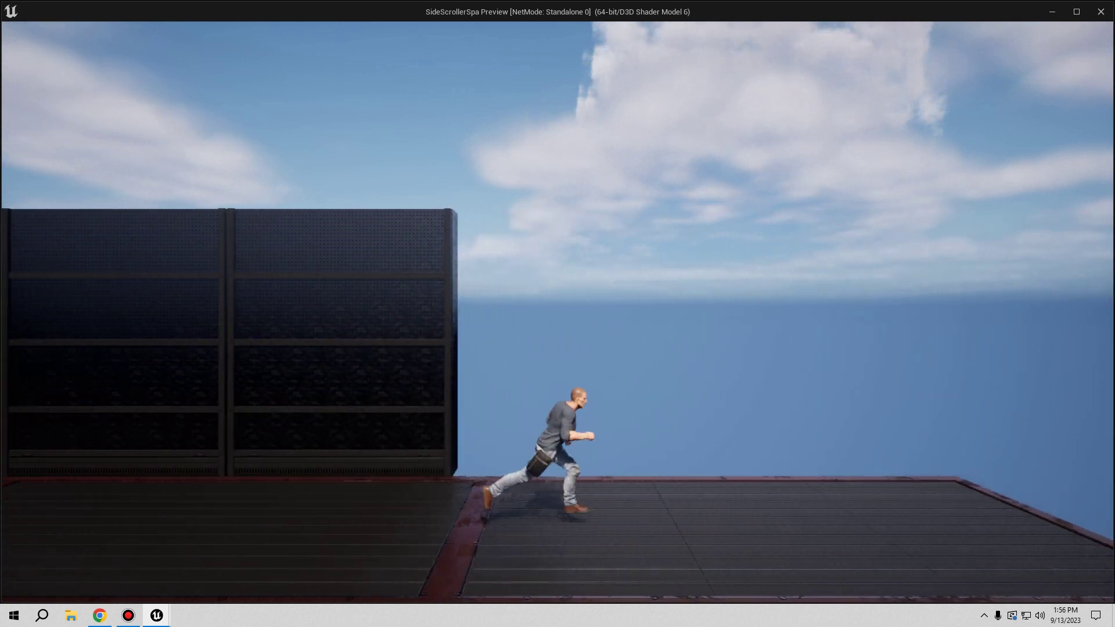
{"action": "key", "text": "d"}
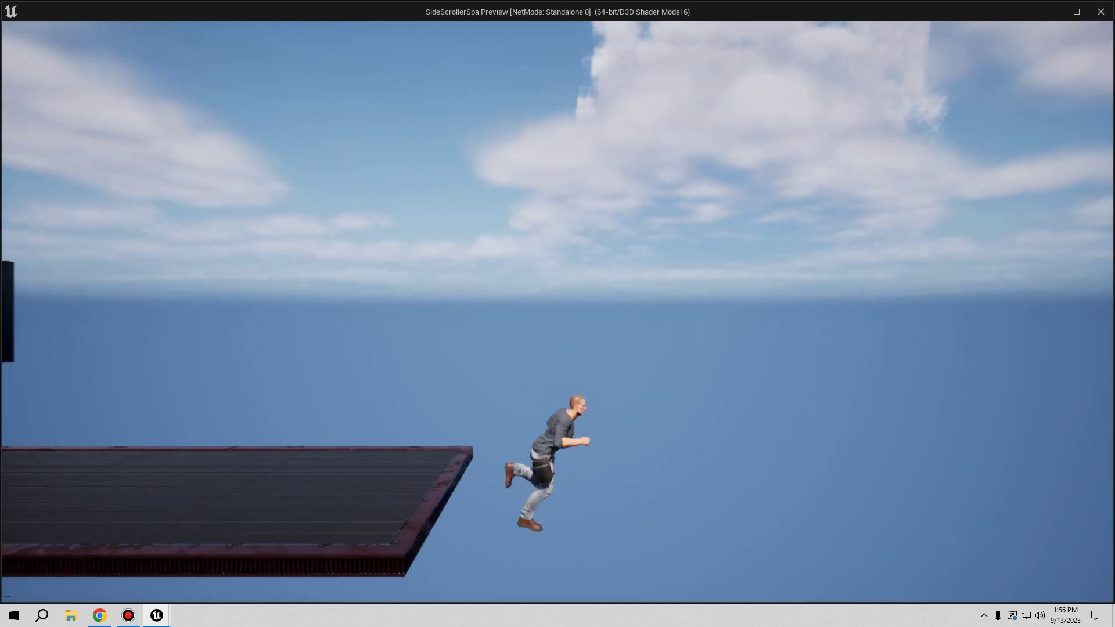
{"action": "key", "text": "Escape"}
Step: Fly the view around the side wall and its corner to inspect the walled area
{"action": "right_click_drag", "start_coordinate": [615, 249], "coordinate": [614, 261]}
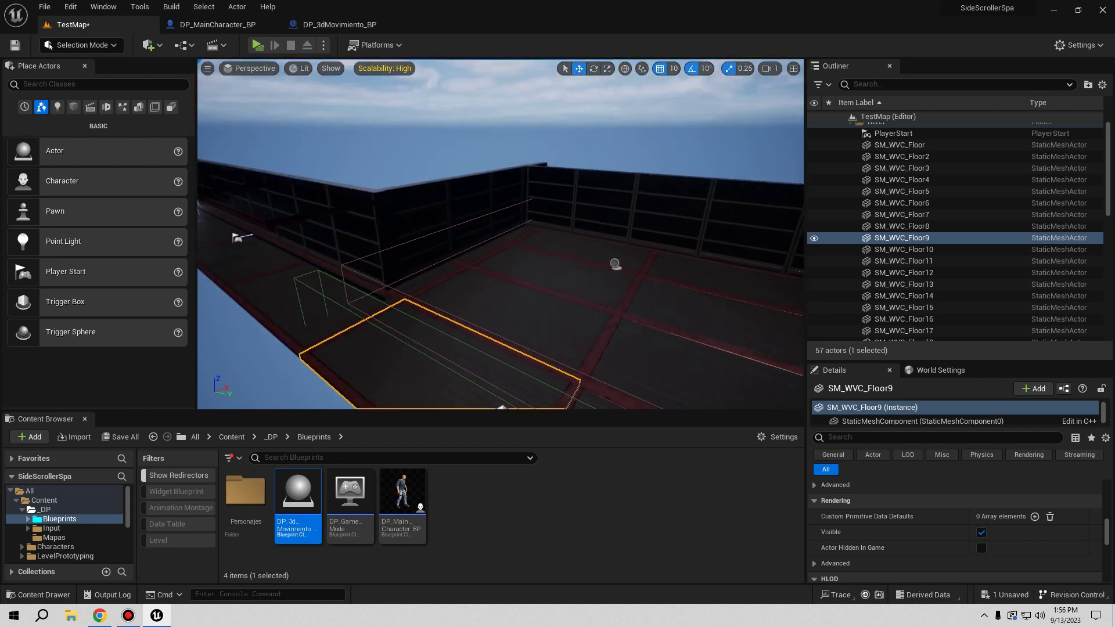
{"action": "right_click_drag", "start_coordinate": [414, 248], "coordinate": [415, 249]}
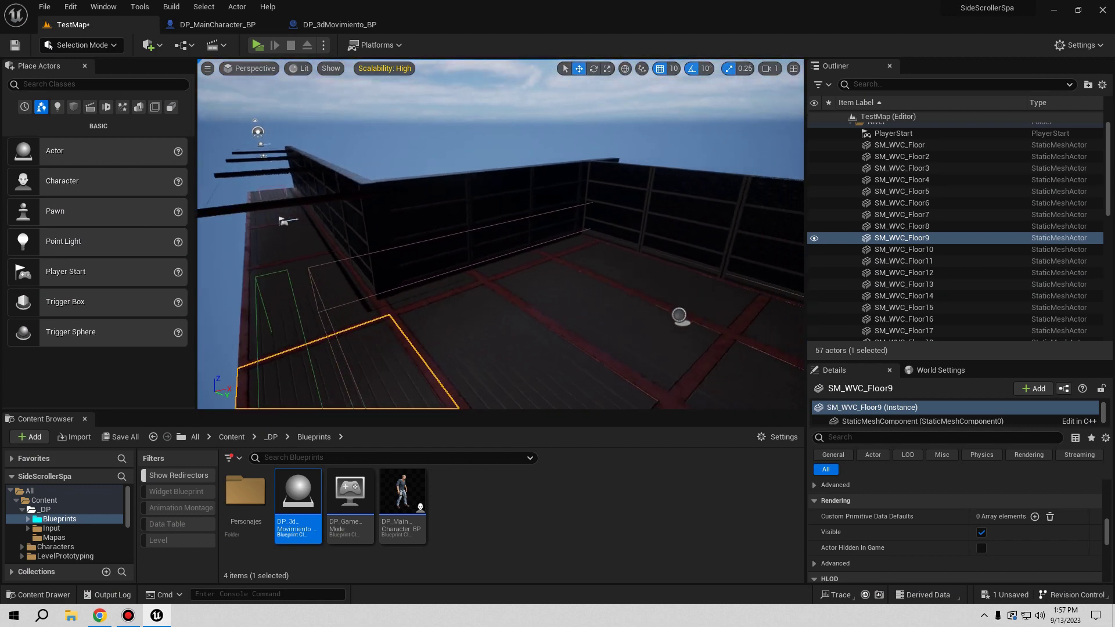
{"action": "right_click_drag", "start_coordinate": [505, 276], "coordinate": [451, 287]}
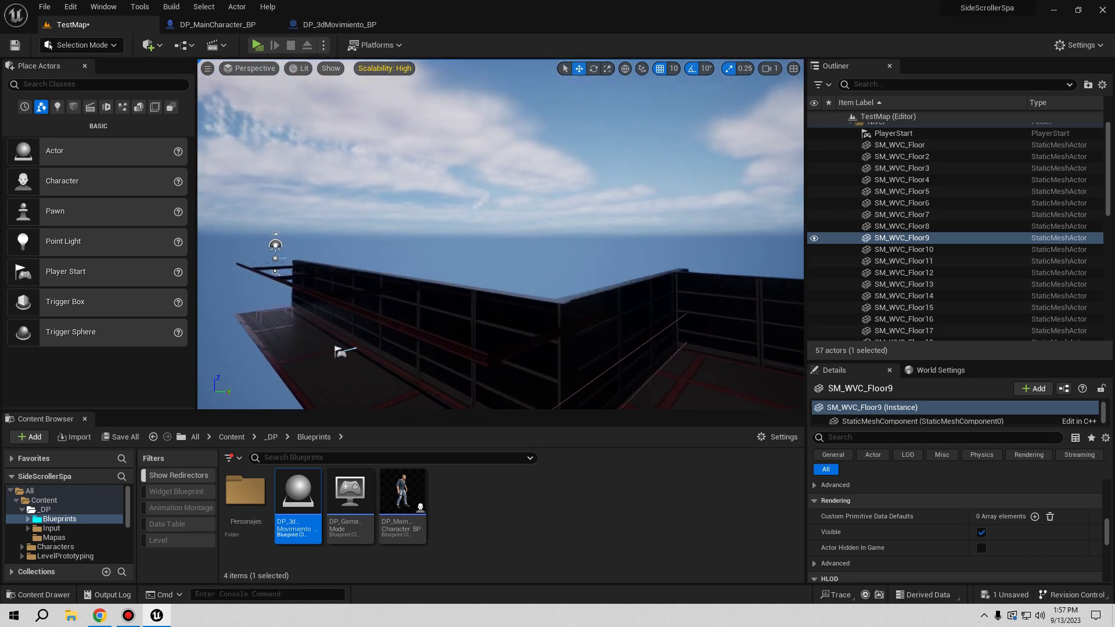
{"action": "right_click_drag", "start_coordinate": [626, 237], "coordinate": [627, 238]}
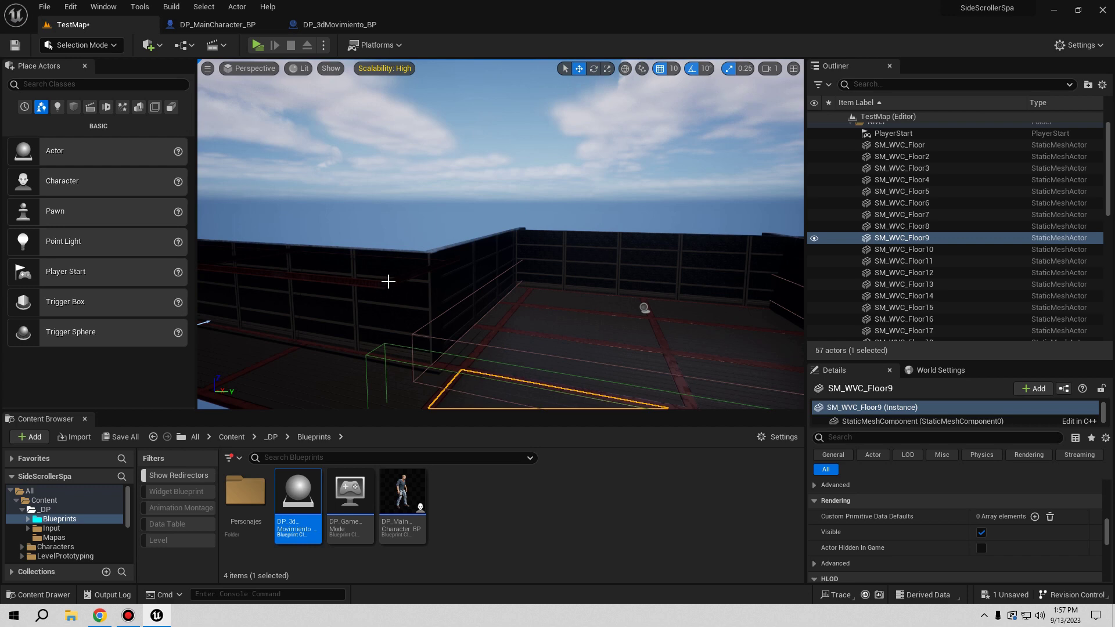
{"action": "right_click_drag", "start_coordinate": [388, 281], "coordinate": [388, 281]}
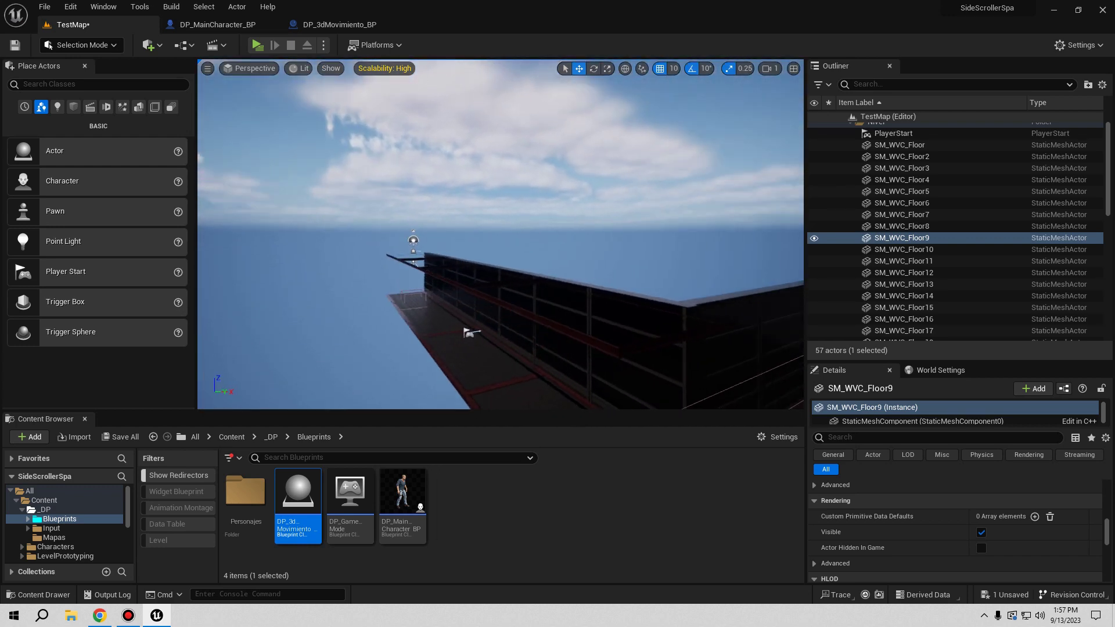
{"action": "right_click_drag", "start_coordinate": [546, 317], "coordinate": [546, 316]}
{"action": "right_click_drag", "start_coordinate": [401, 287], "coordinate": [401, 287]}
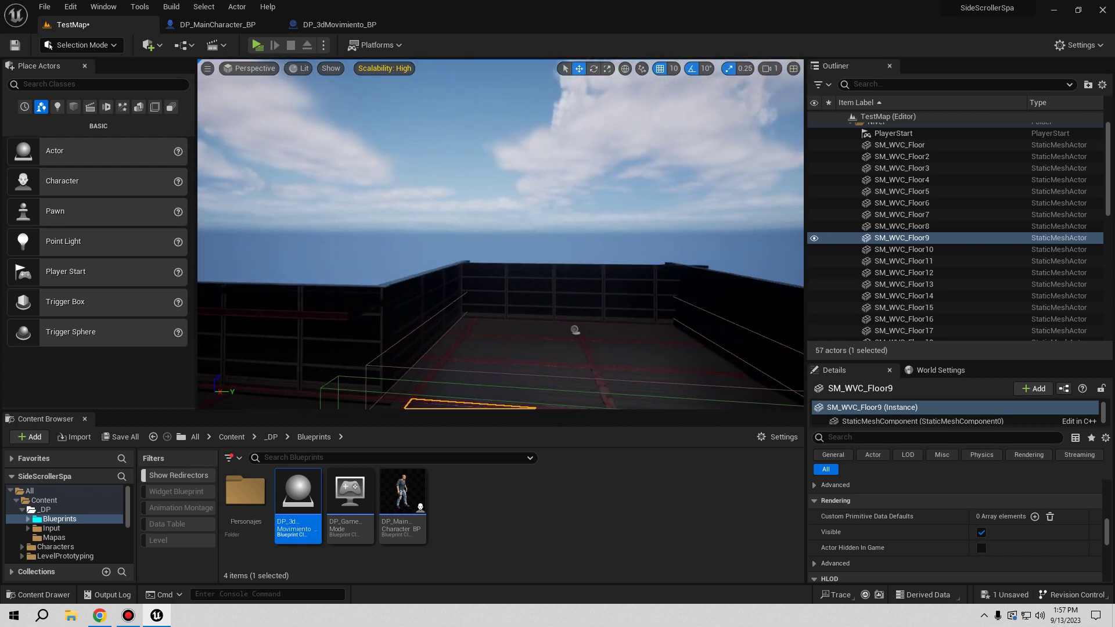
Step: Look down over the floor and far wall corner, then launch a Standalone Game preview
{"action": "right_click_drag", "start_coordinate": [269, 368], "coordinate": [269, 368]}
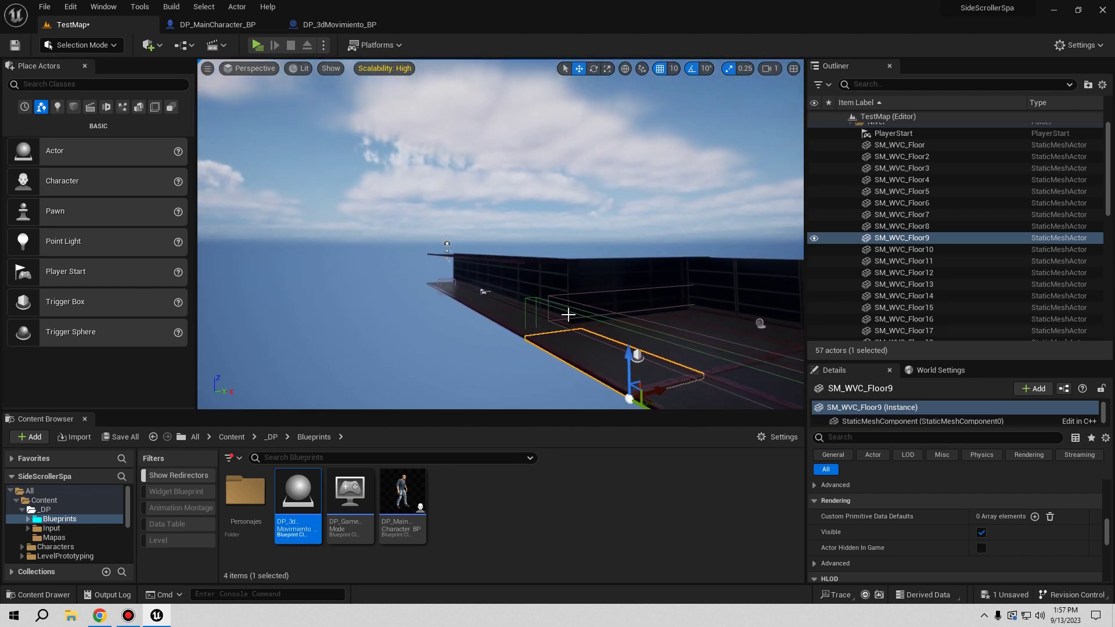
{"action": "mouse_move", "coordinate": [587, 319]}
{"action": "right_mouse_down"}
{"action": "mouse_move", "coordinate": [674, 336]}
{"action": "mouse_move", "coordinate": [628, 322]}
{"action": "right_mouse_up"}
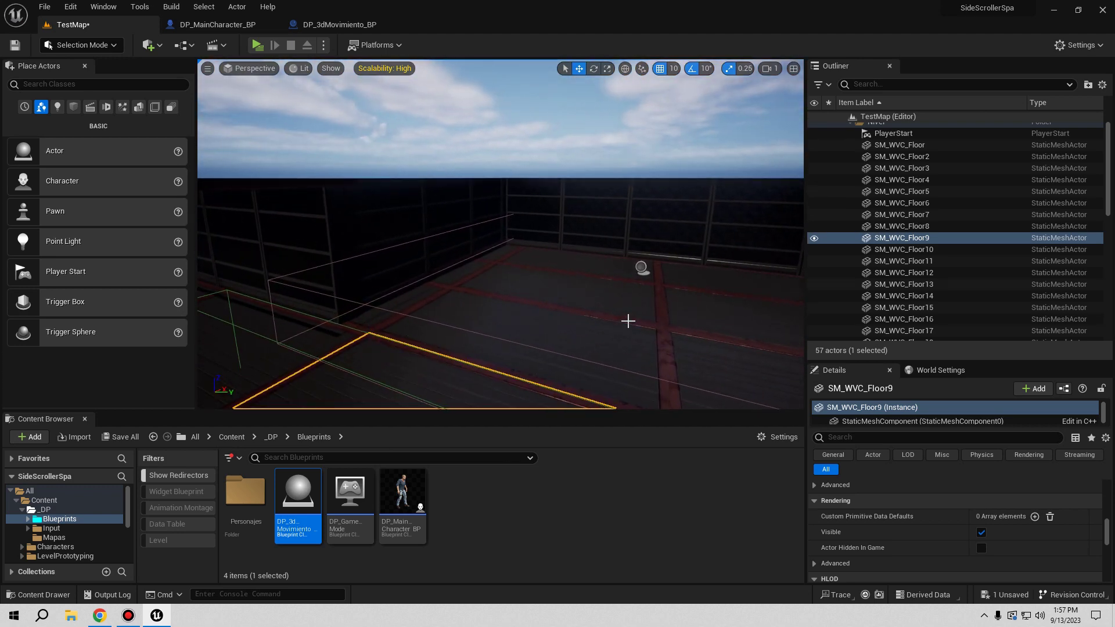
{"action": "right_click_drag", "start_coordinate": [529, 346], "coordinate": [630, 354]}
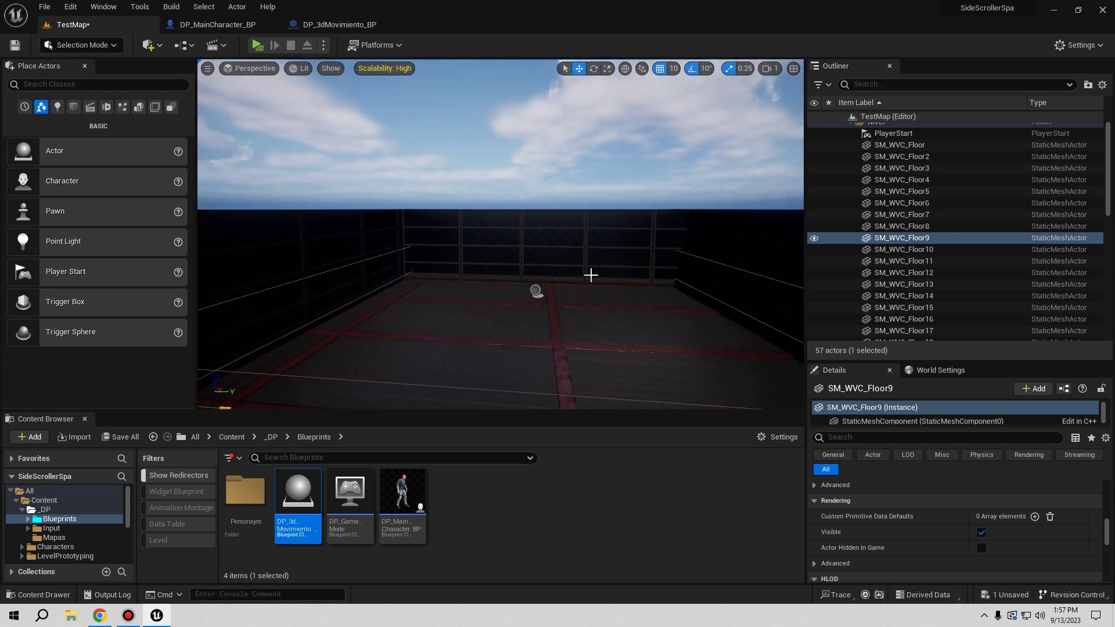
{"action": "right_click_drag", "start_coordinate": [538, 358], "coordinate": [441, 354]}
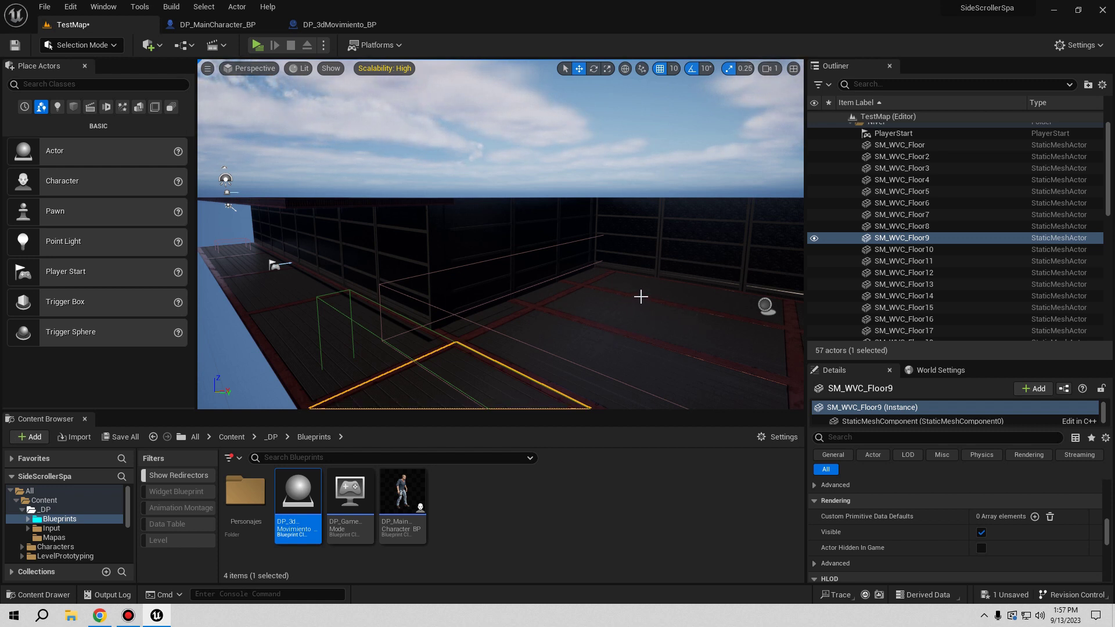
{"action": "right_click_drag", "start_coordinate": [567, 310], "coordinate": [546, 314]}
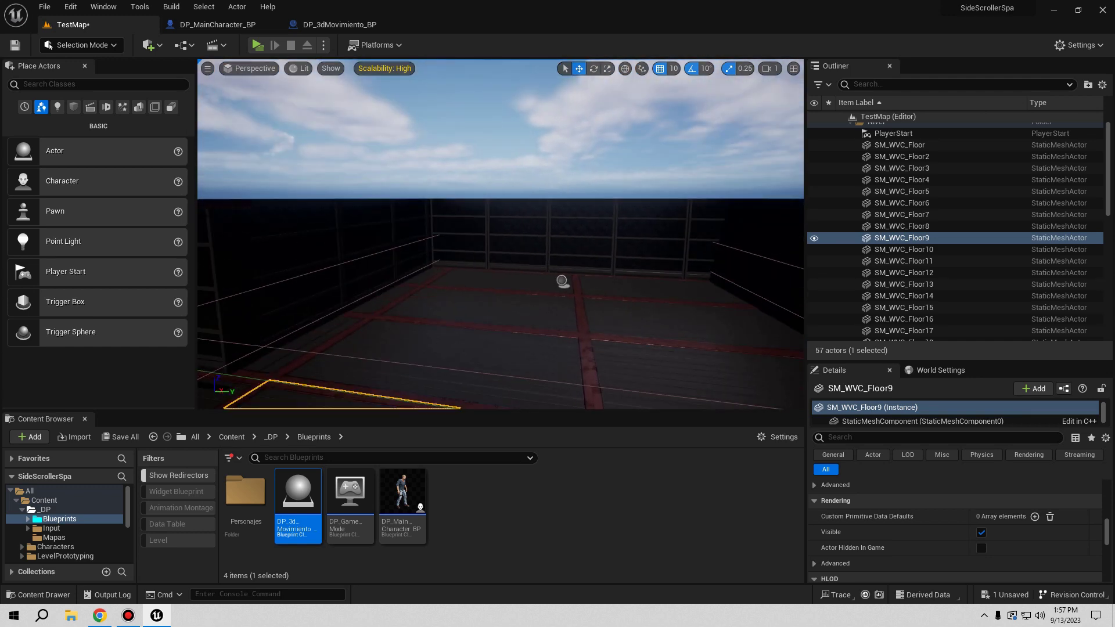
{"action": "right_click_drag", "start_coordinate": [568, 310], "coordinate": [568, 310]}
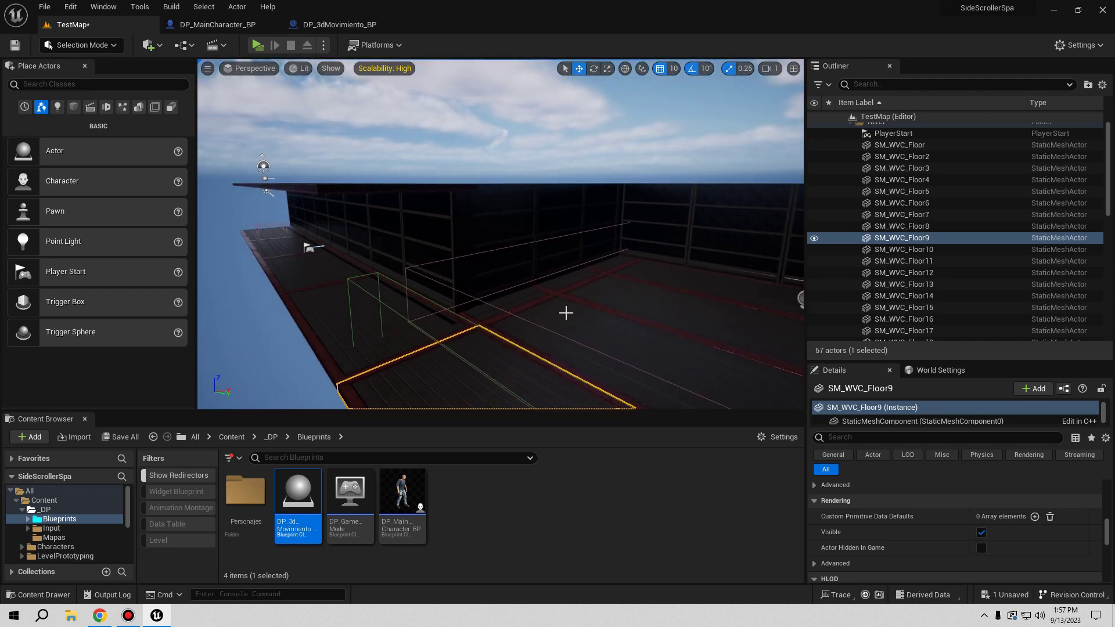
{"action": "left_click", "coordinate": [257, 45]}
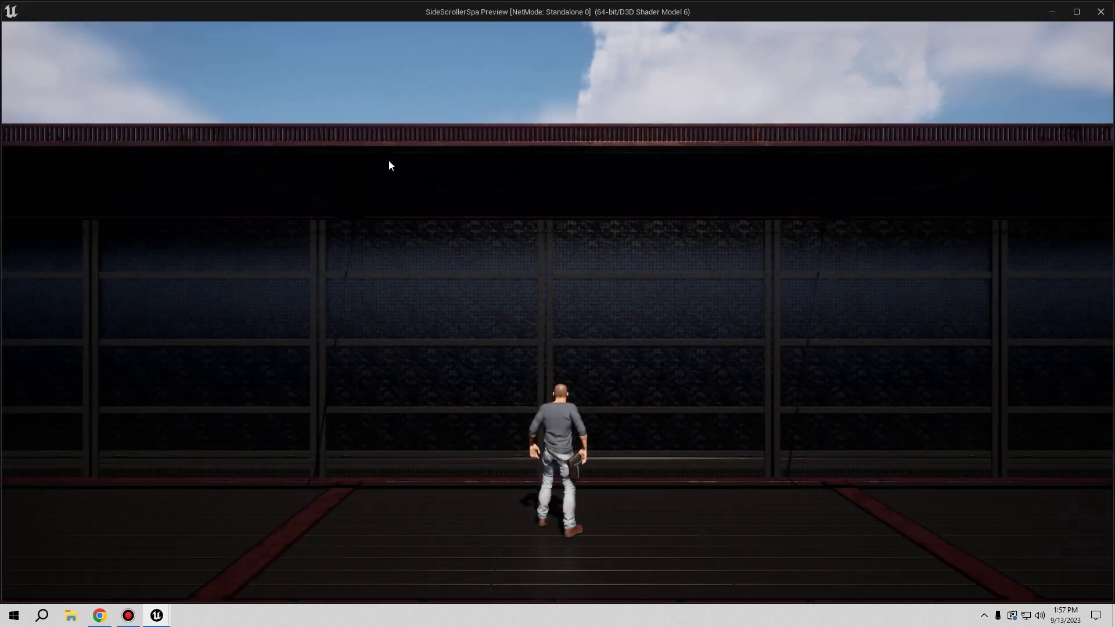
Step: Run the character right along the back wall, then back and forth to the left
{"action": "key", "text": "d"}
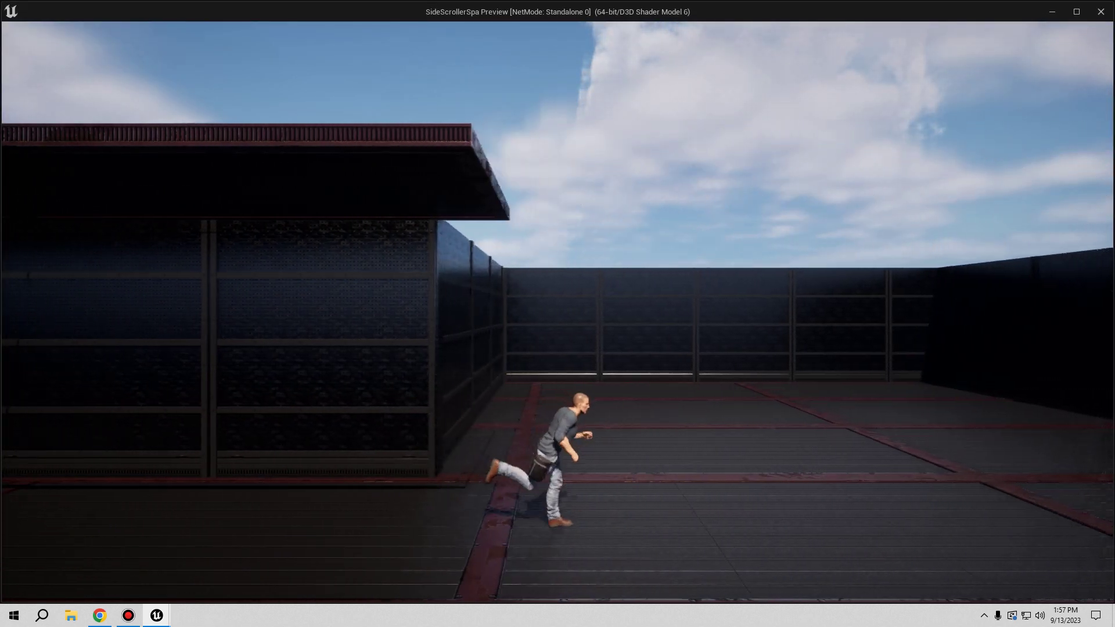
{"action": "key", "text": "w"}
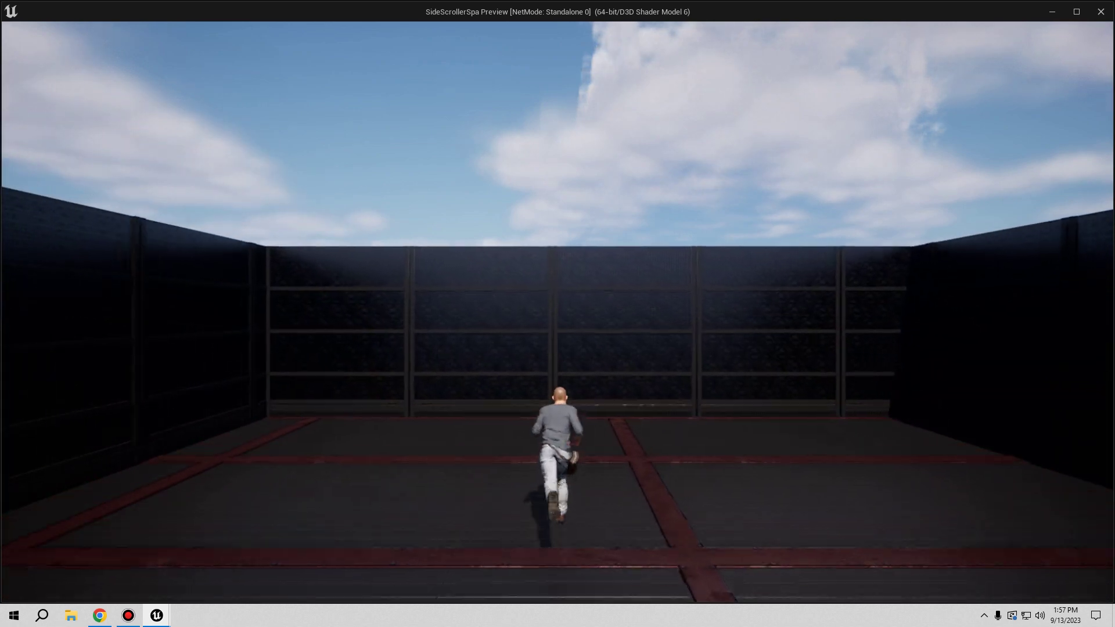
{"action": "key", "text": "d"}
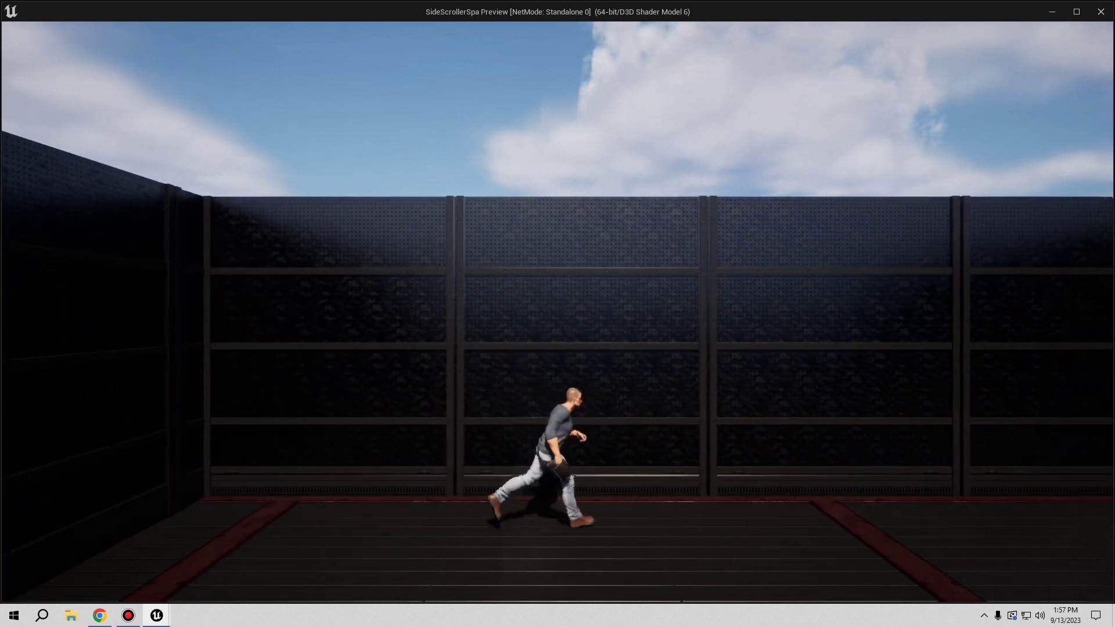
{"action": "key", "text": "a"}
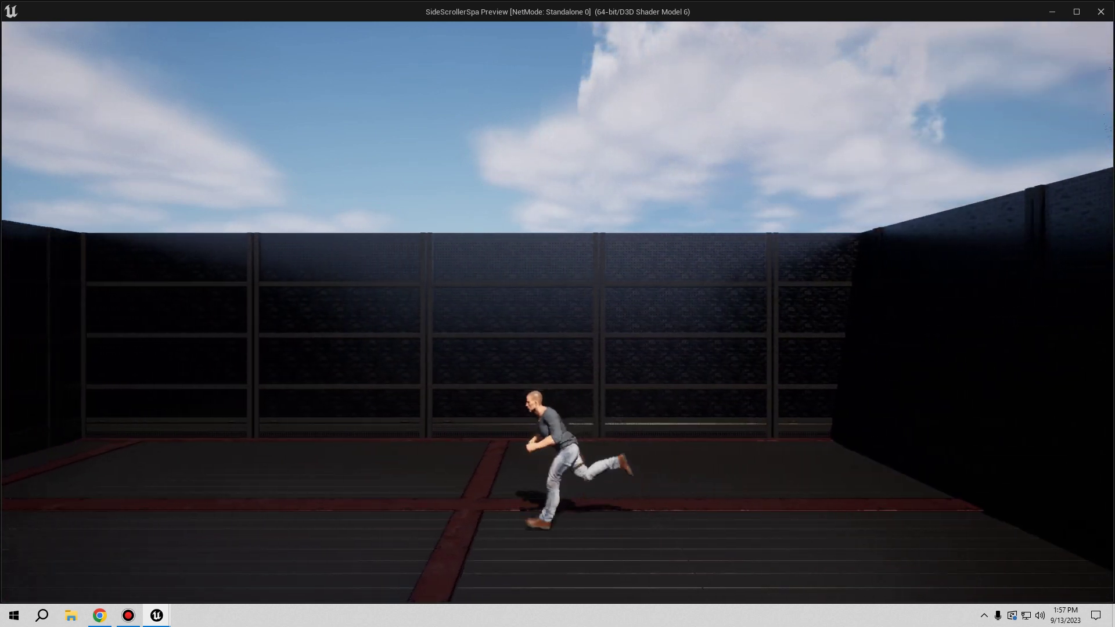
{"action": "key", "text": "s"}
{"action": "key", "text": "d"}
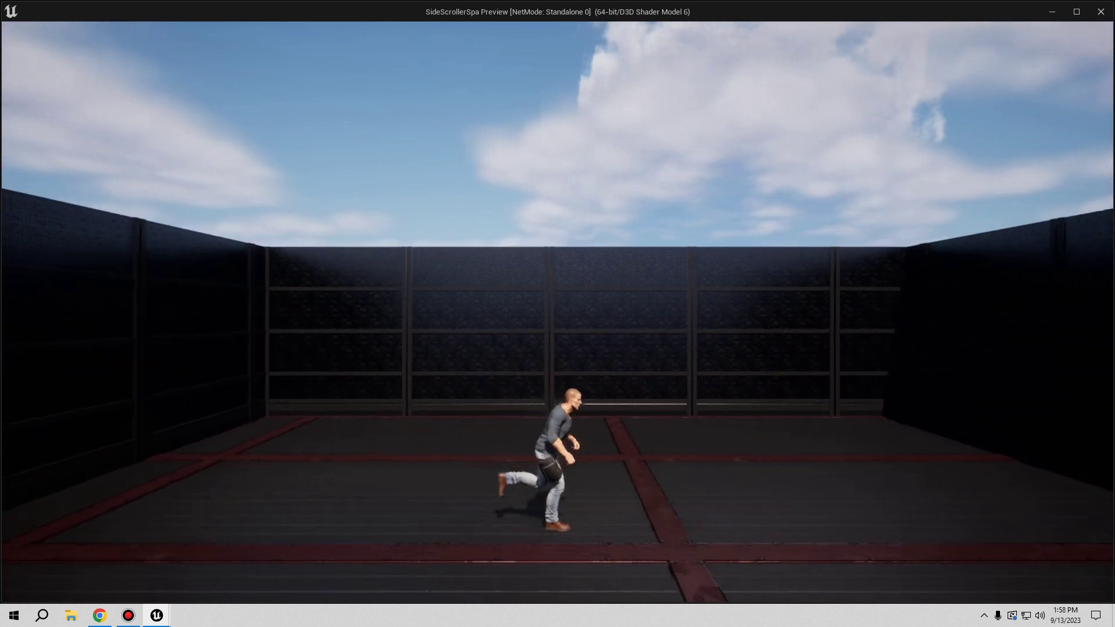
{"action": "key", "text": "s"}
{"action": "key", "text": "a"}
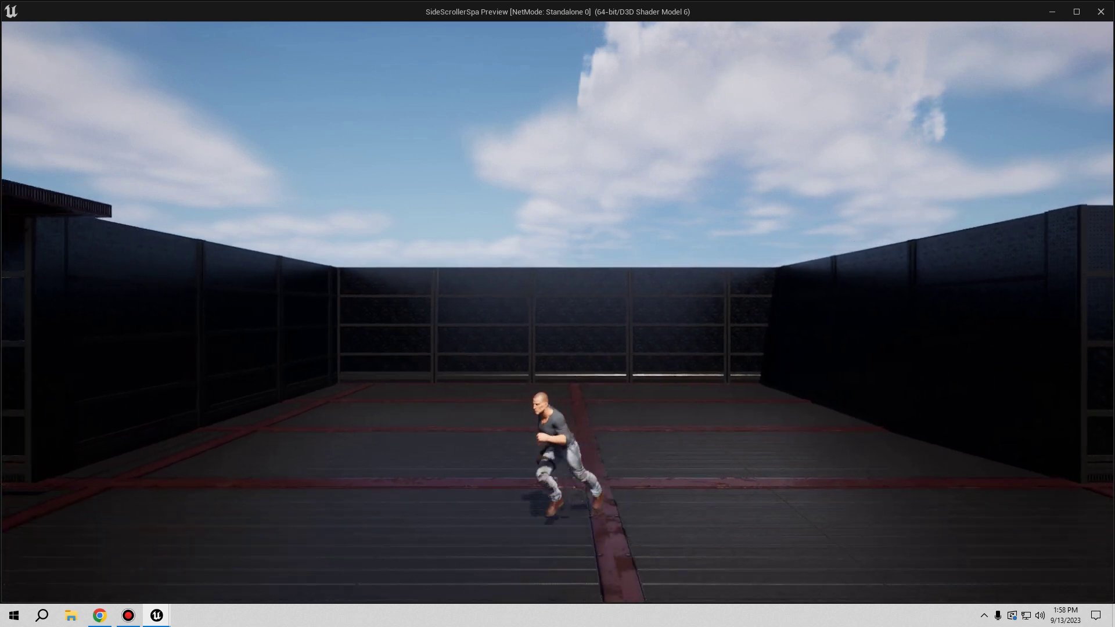
{"action": "key", "text": "d"}
{"action": "key", "text": "s"}
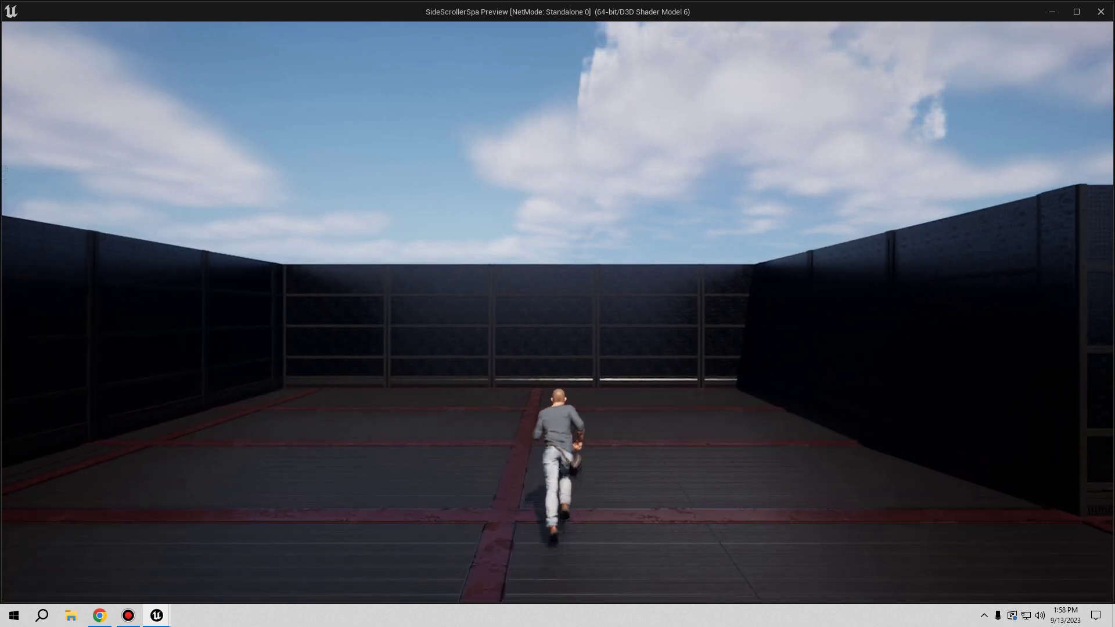
{"action": "key", "text": "a"}
{"action": "key", "text": "d"}
Step: Keep steering the character left, right and into depth around the walled courtyard
{"action": "key", "text": "s"}
{"action": "key", "text": "a"}
{"action": "key", "text": "s"}
{"action": "key", "text": "d"}
{"action": "key", "text": "w"}
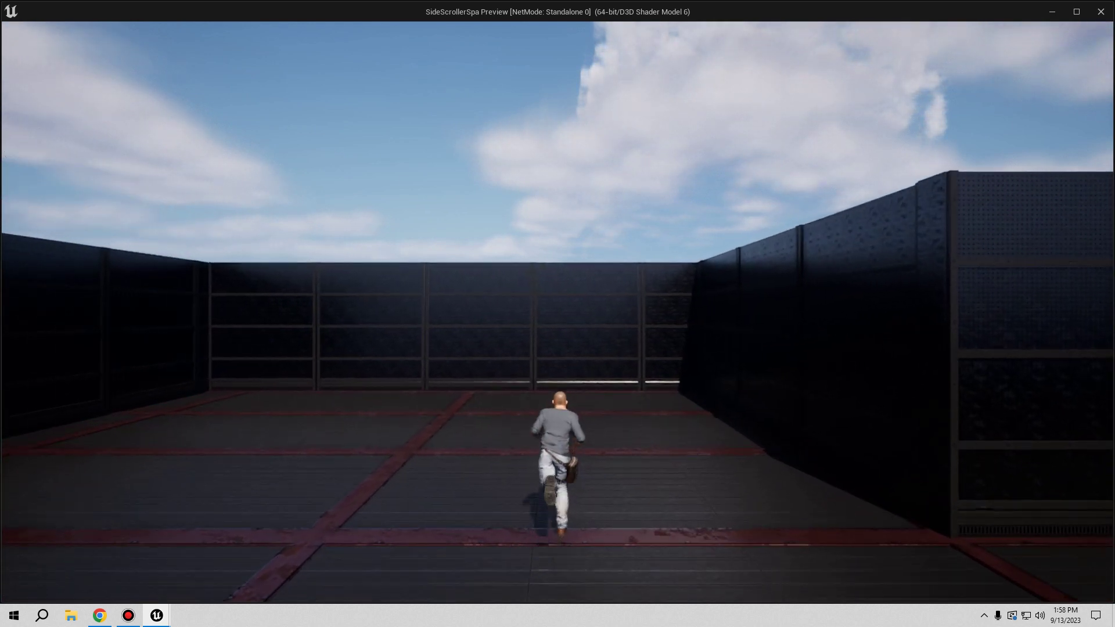
{"action": "key", "text": "a"}
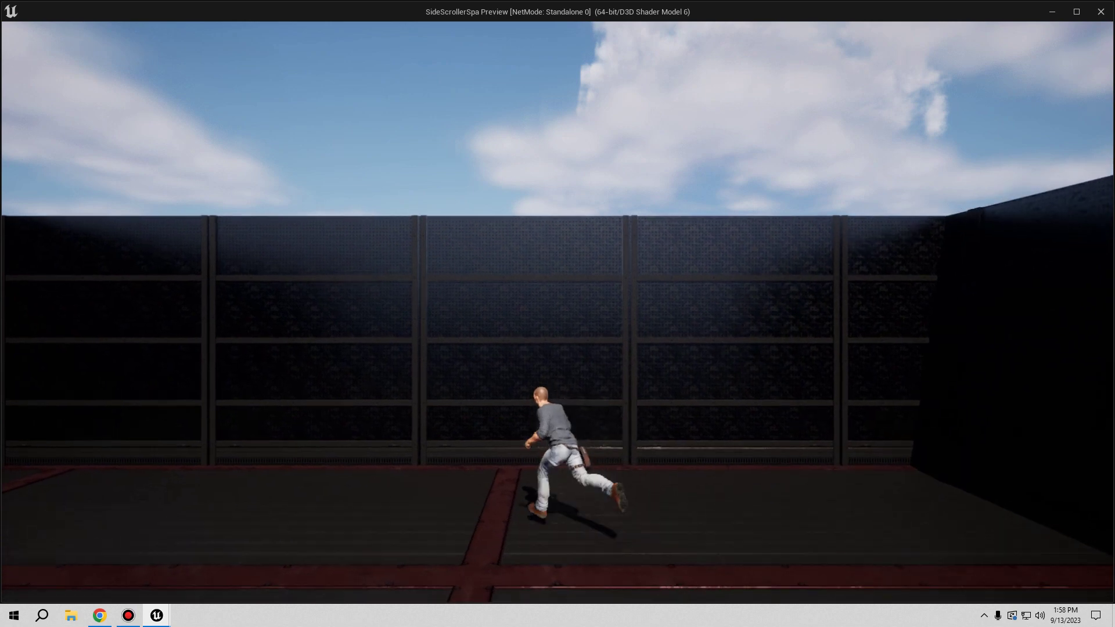
{"action": "key", "text": "s"}
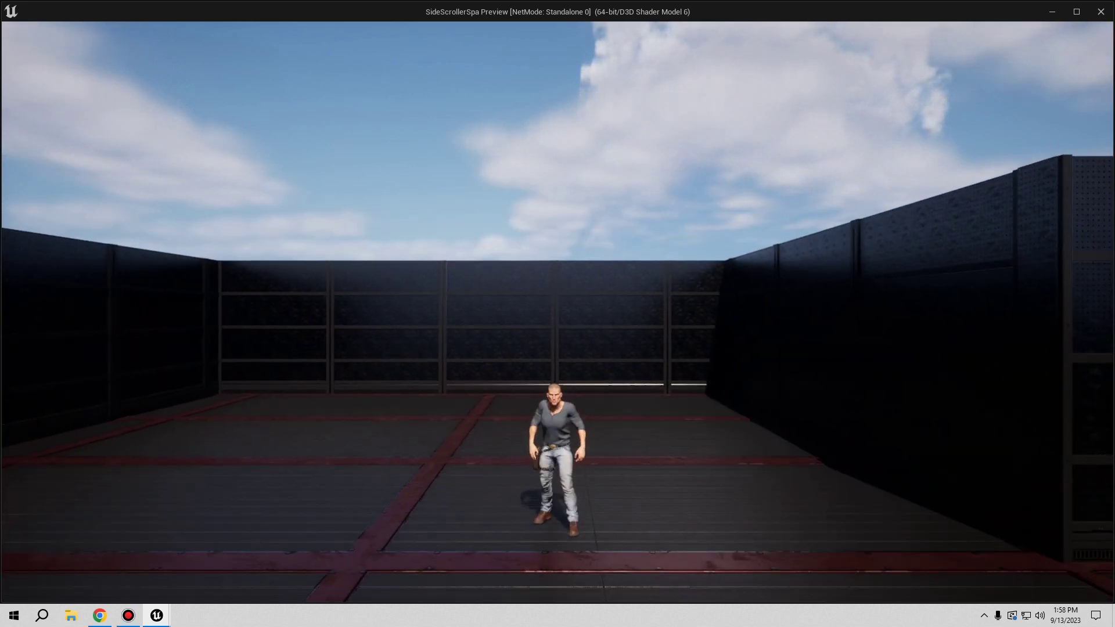
{"action": "key", "text": "a"}
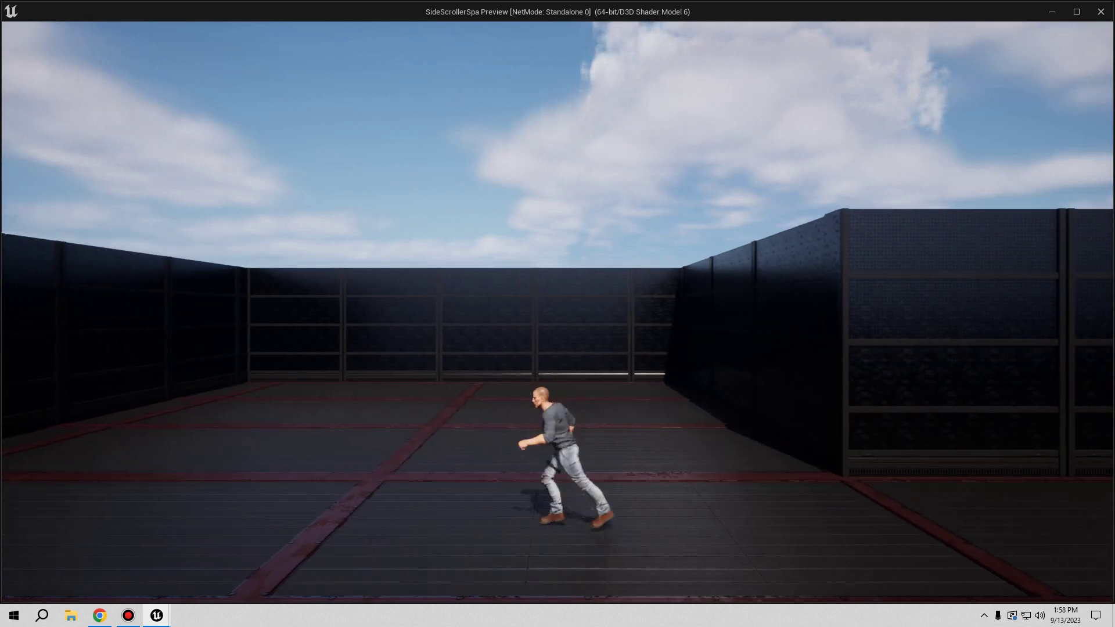
{"action": "key", "text": "d"}
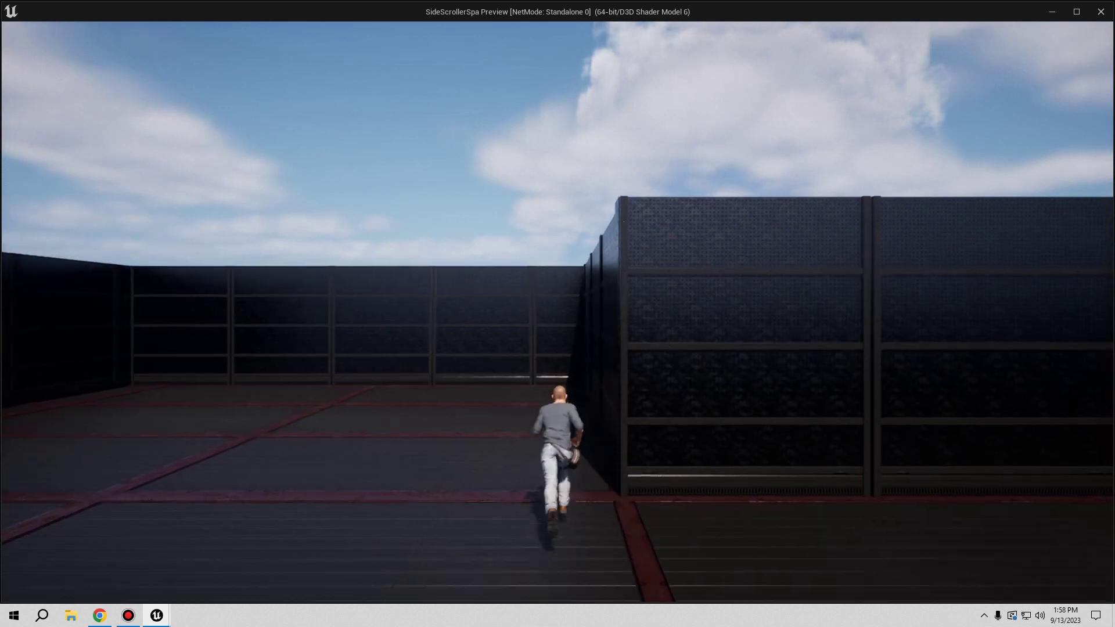
{"action": "key", "text": "d"}
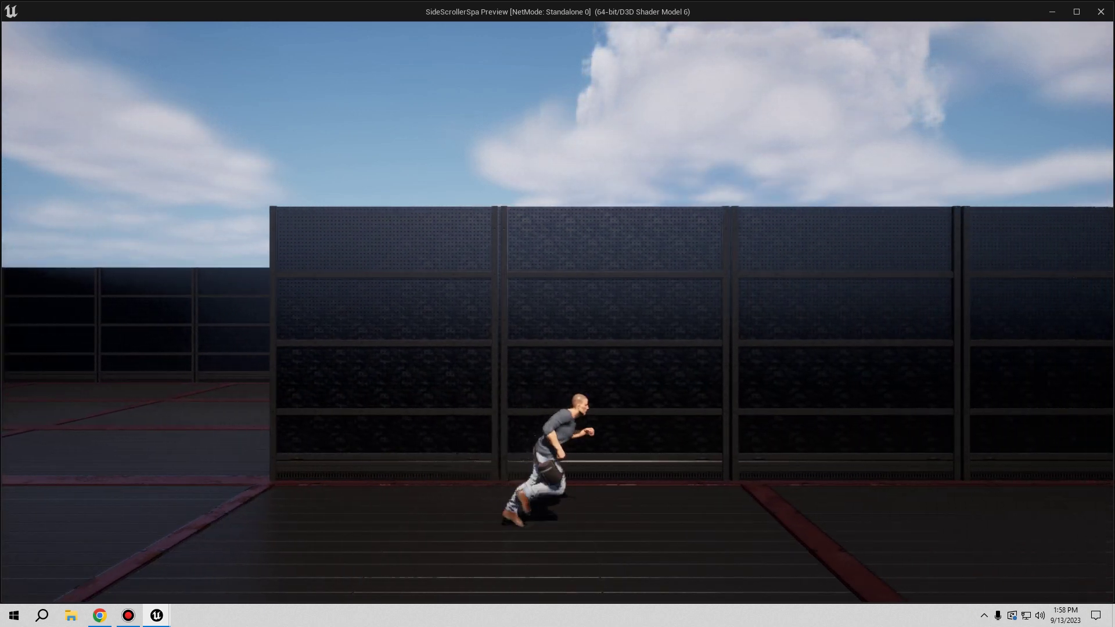
{"action": "key", "text": "a"}
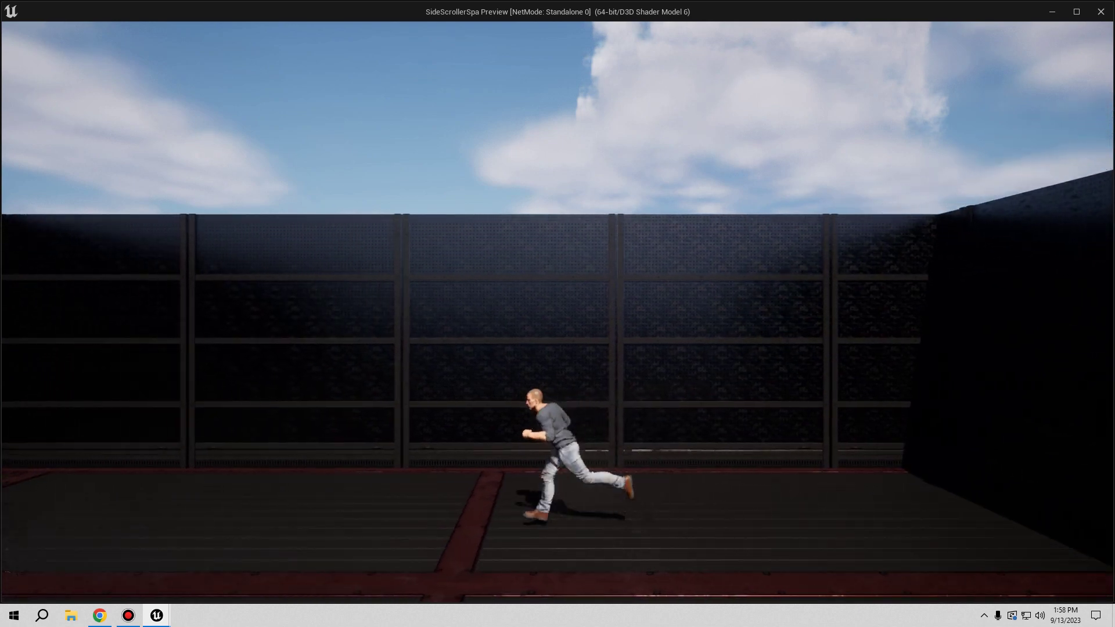
{"action": "key", "text": "d"}
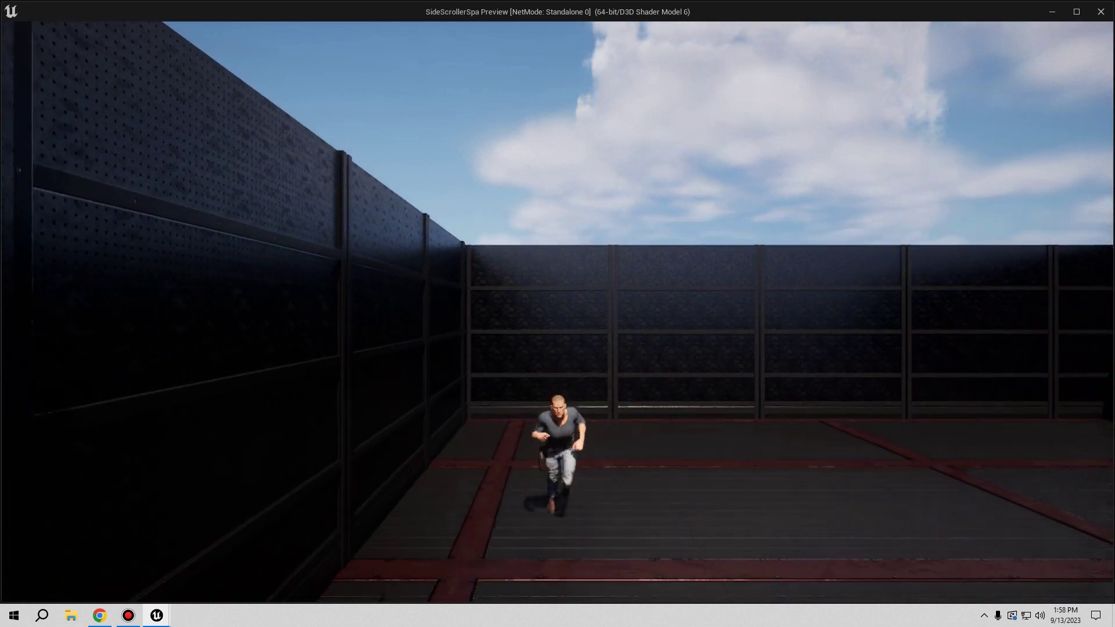
{"action": "key", "text": "a"}
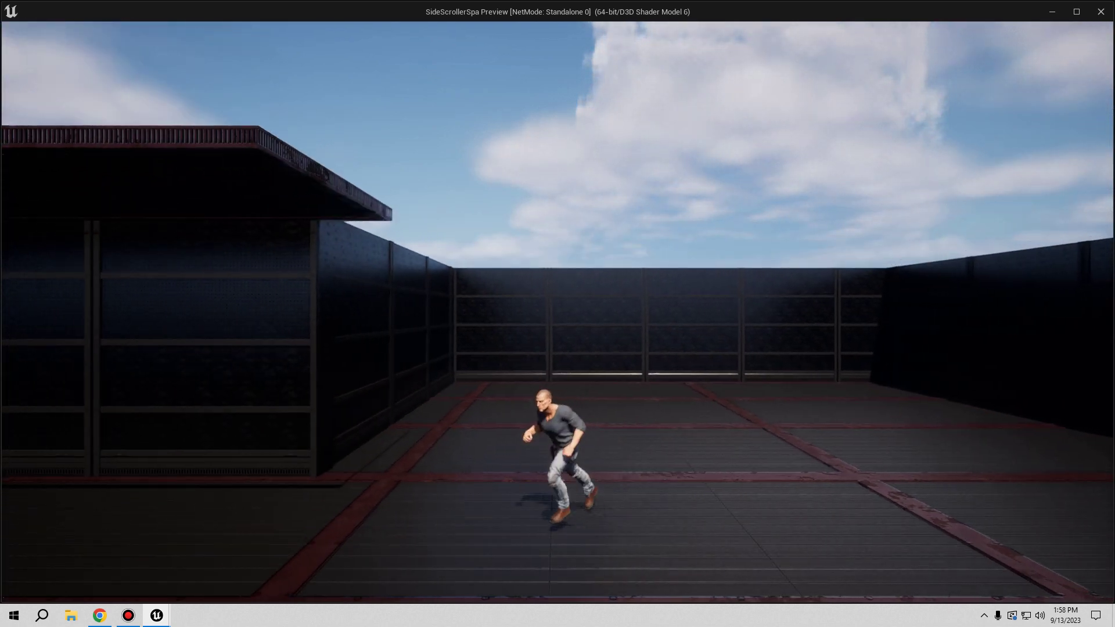